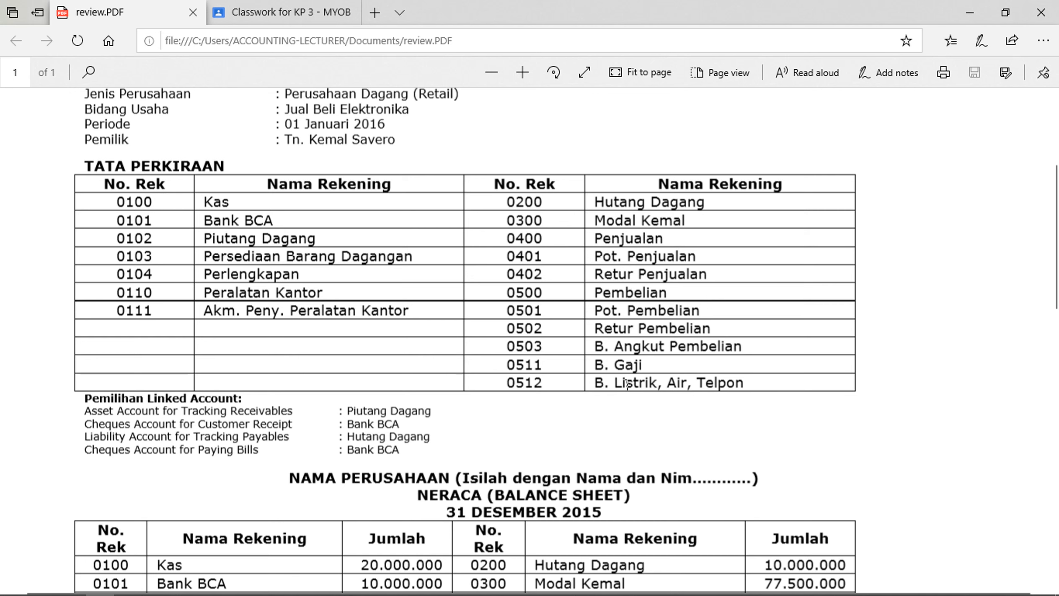
In the case PDF, highlight Bank BCA, the 31 DESEMBER 2015 date, and customer Toko Anda's Rp. 3.000.000
scroll(627, 383, "down", 5)
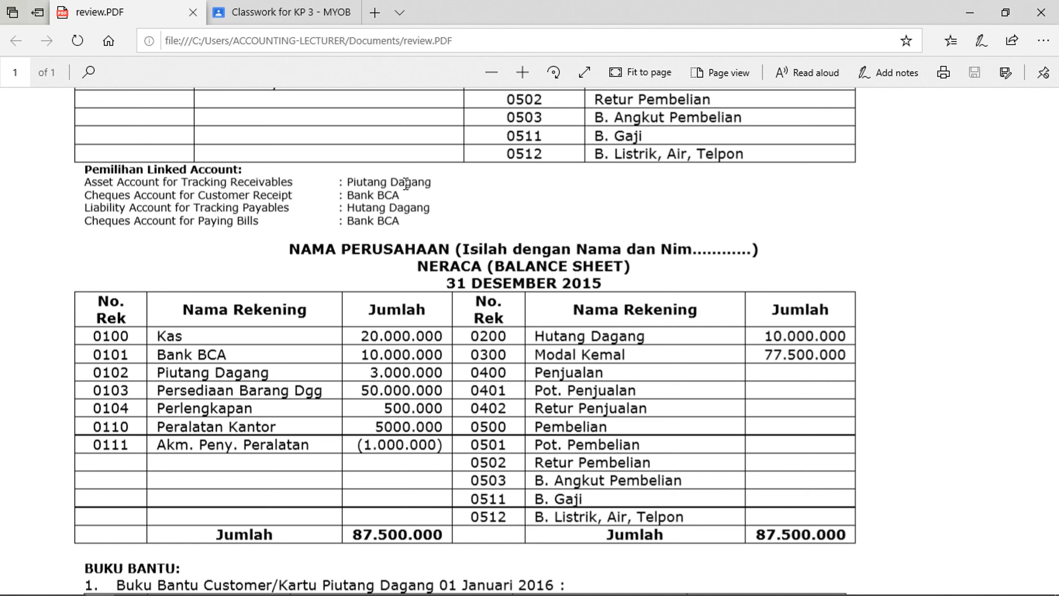
left_click_drag(362, 195, 402, 196)
left_click(526, 209)
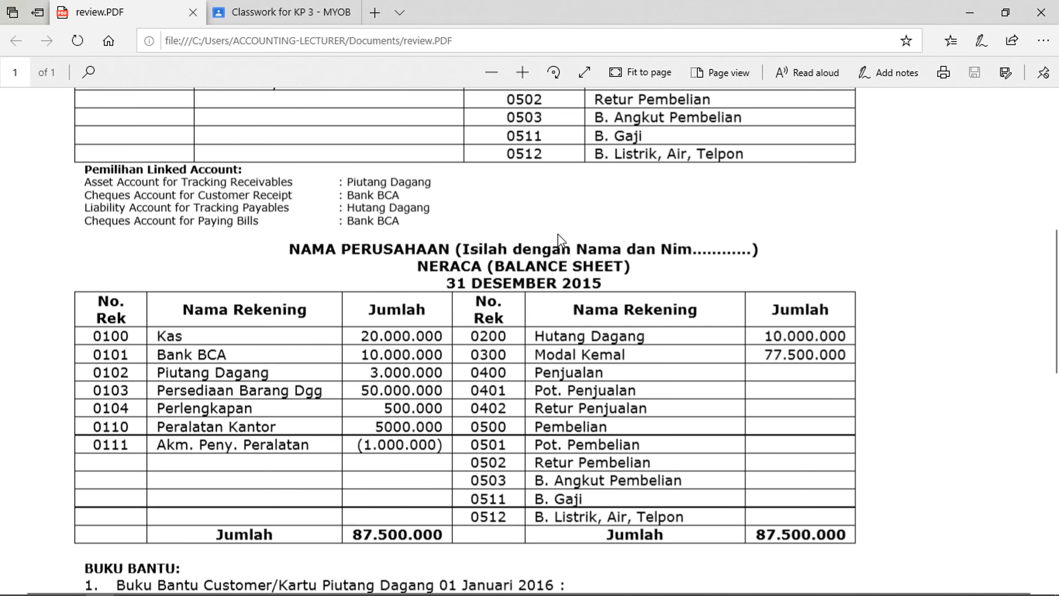
scroll(574, 270, "down", 2)
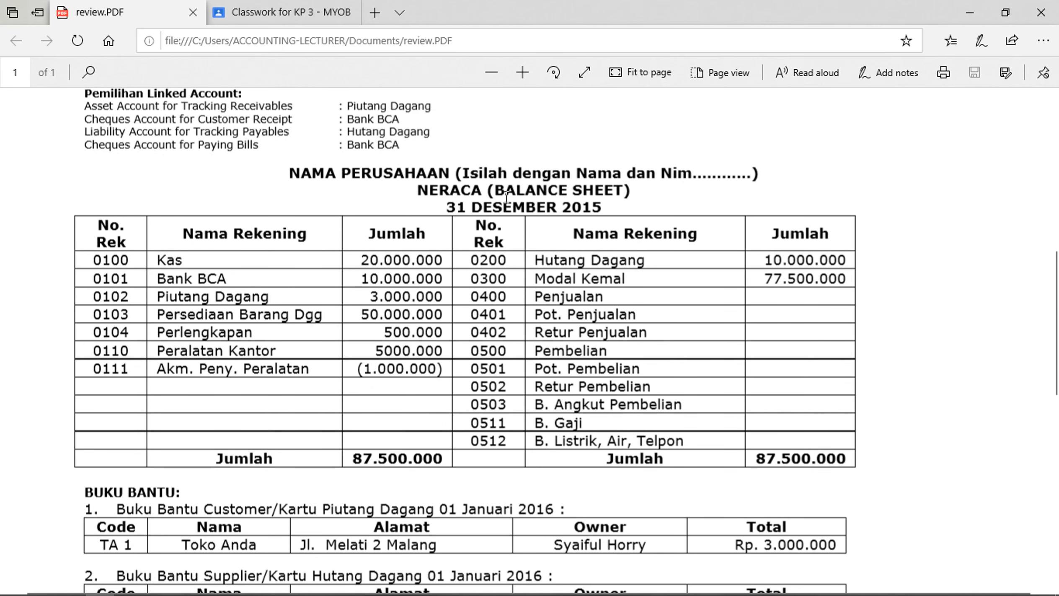
left_click_drag(503, 207, 606, 209)
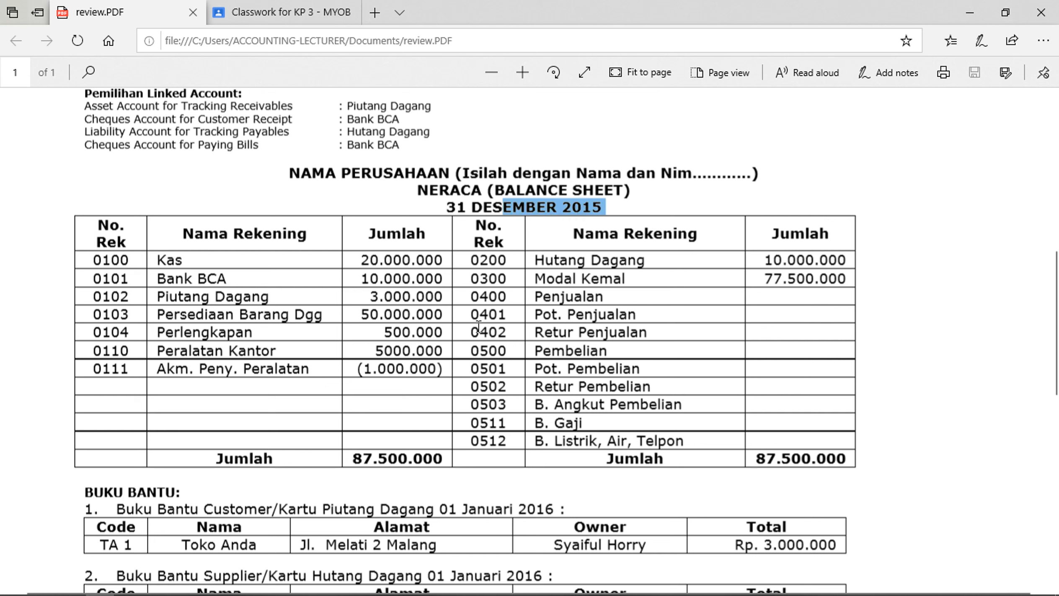
left_click(351, 321)
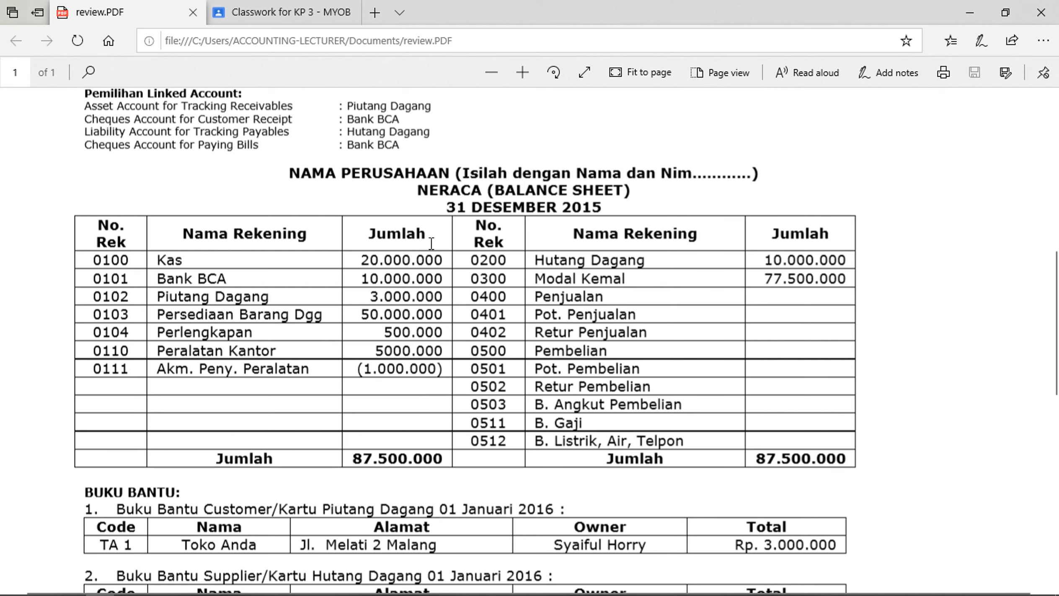
scroll(514, 348, "down", 5)
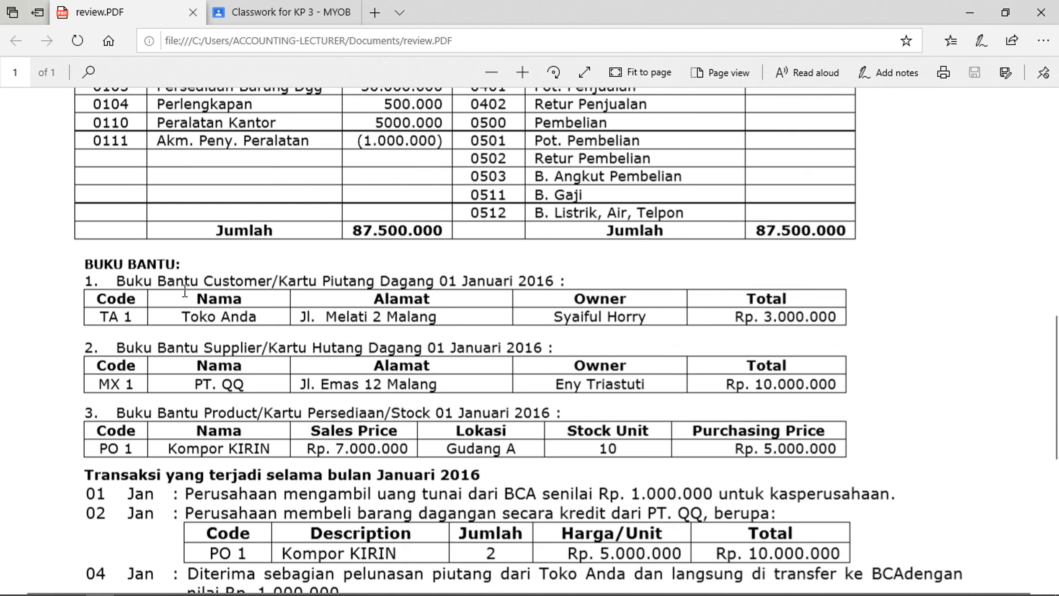
left_click_drag(186, 318, 263, 320)
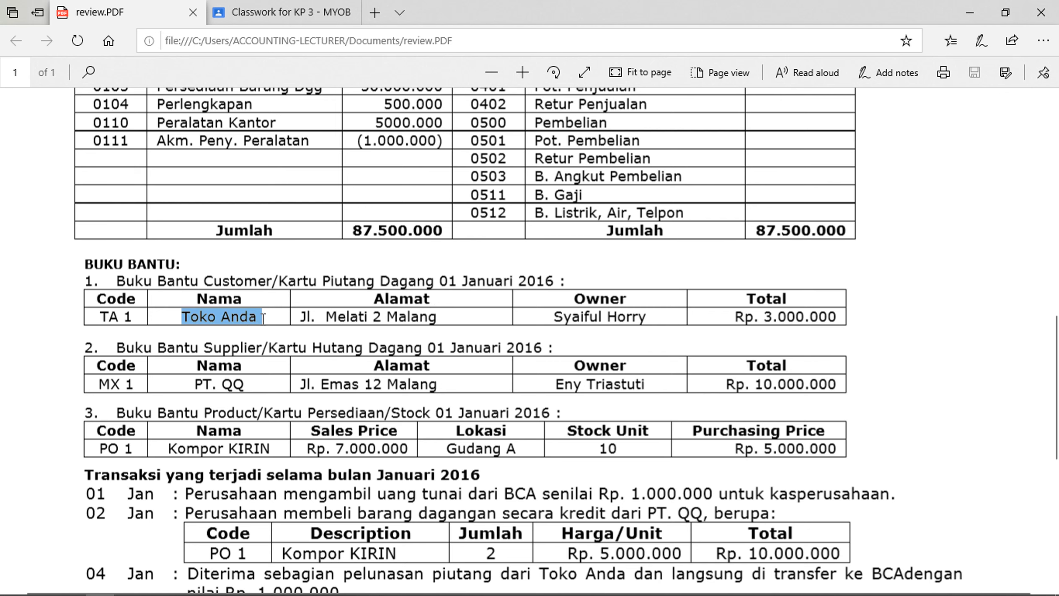
left_click_drag(756, 318, 830, 317)
Highlight supplier PT. QQ and its amounts in the case PDF
scroll(830, 318, "up", 5)
left_click_drag(371, 297, 420, 298)
scroll(420, 298, "down", 5)
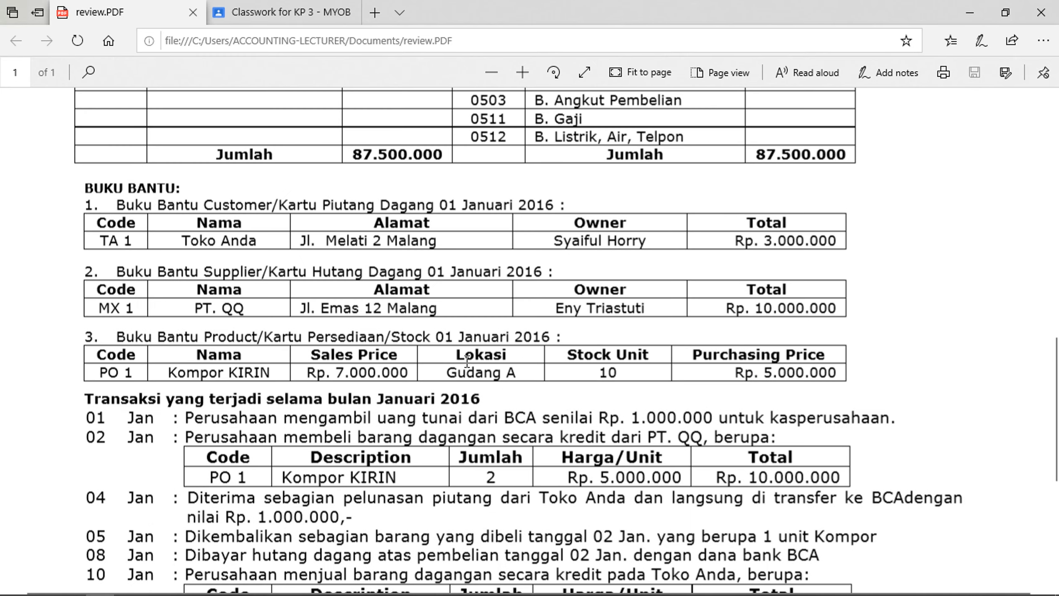
left_click_drag(195, 312, 248, 313)
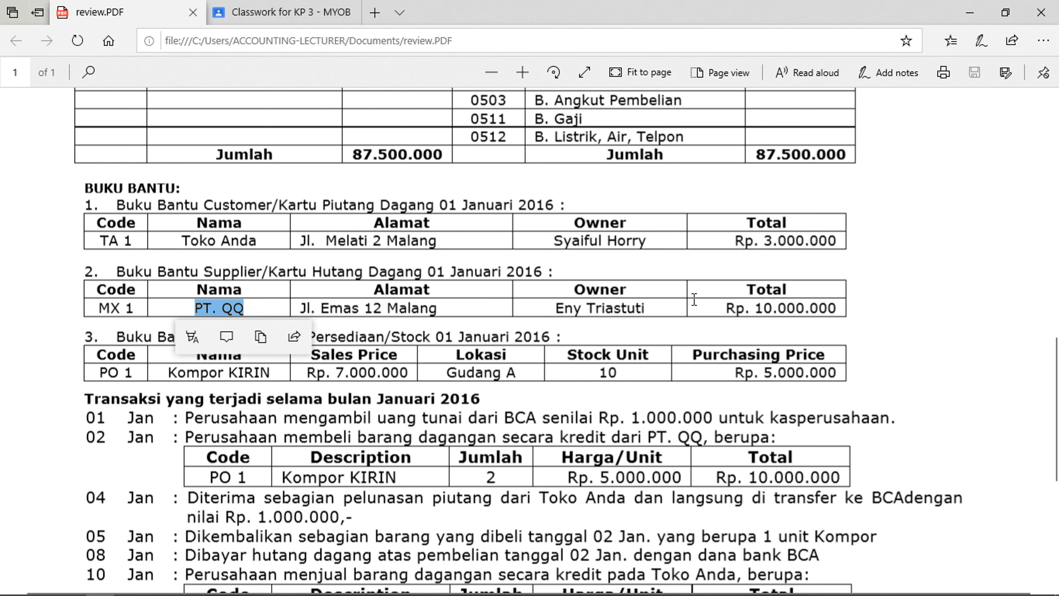
left_click_drag(726, 311, 837, 311)
scroll(695, 285, "up", 6)
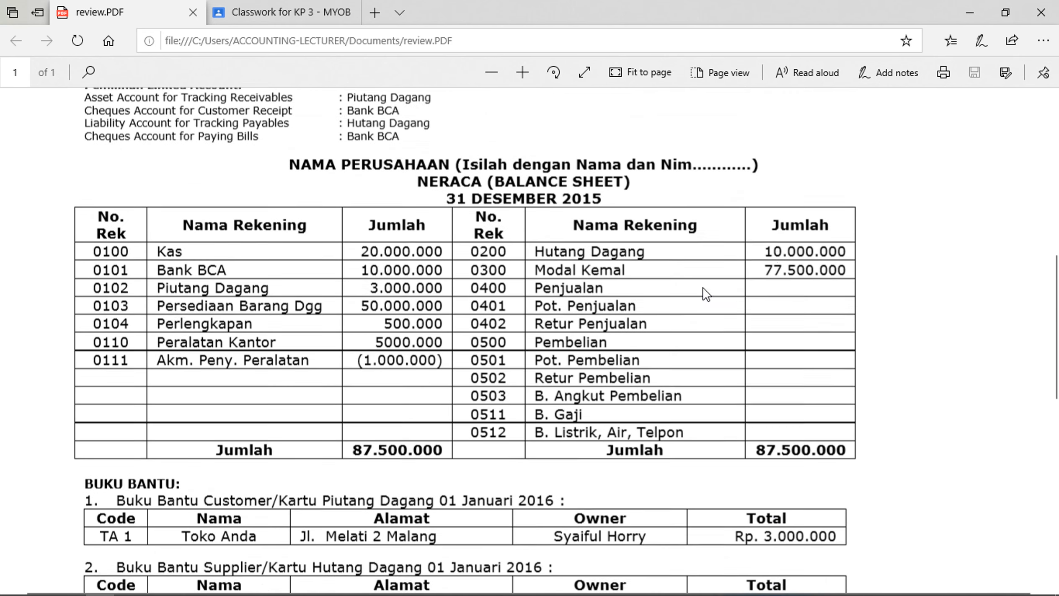
left_click_drag(766, 264, 852, 268)
scroll(408, 353, "down", 8)
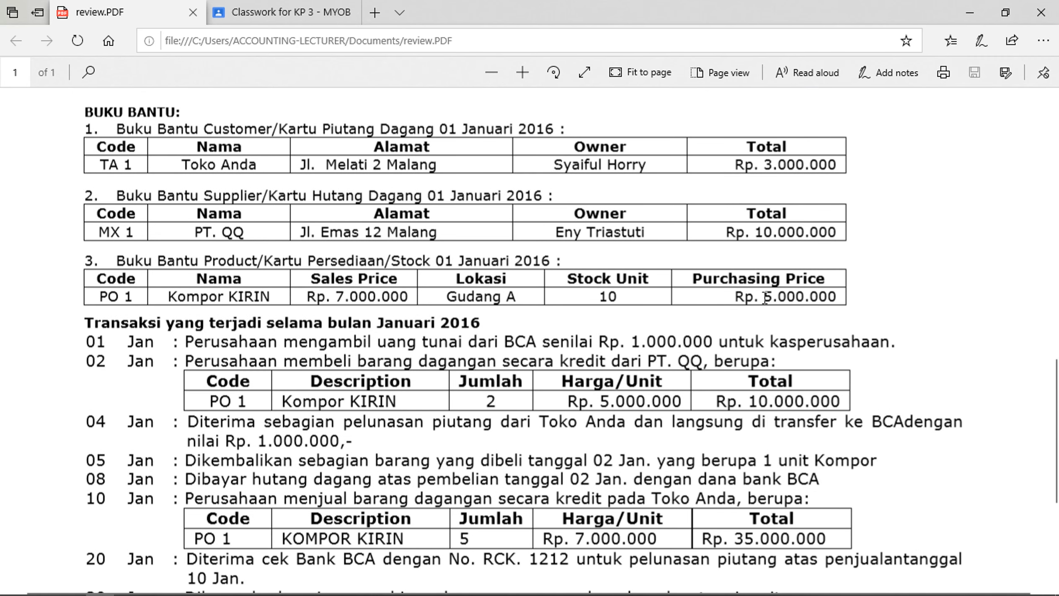
Highlight product Kompor KIRIN: quantity 10, Rp. 5.000.000 price, 50.000.000 inventory balance
left_click_drag(187, 299, 274, 300)
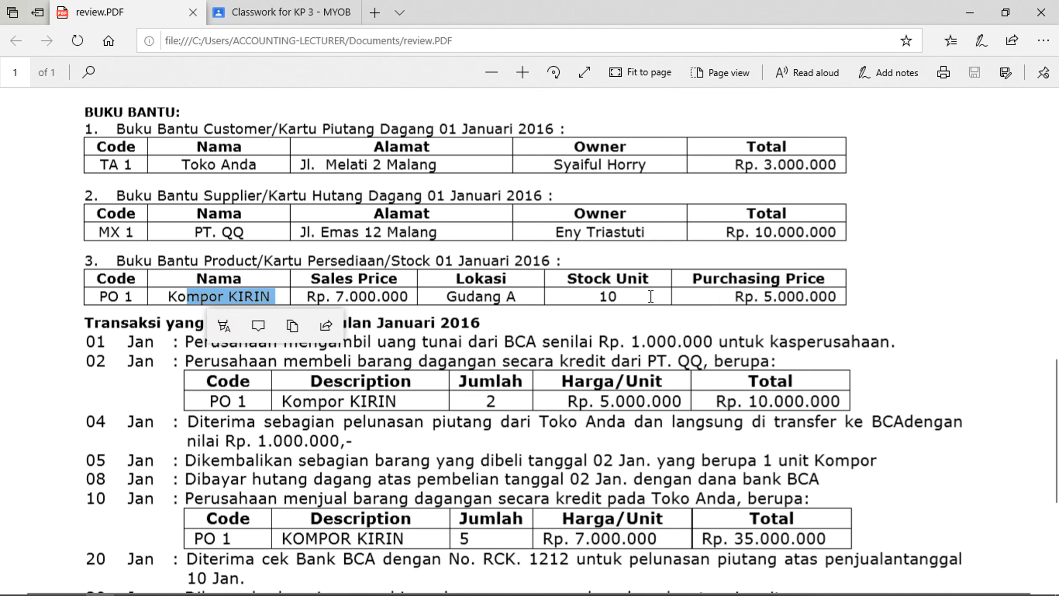
left_click(602, 295)
left_click_drag(594, 296, 605, 297)
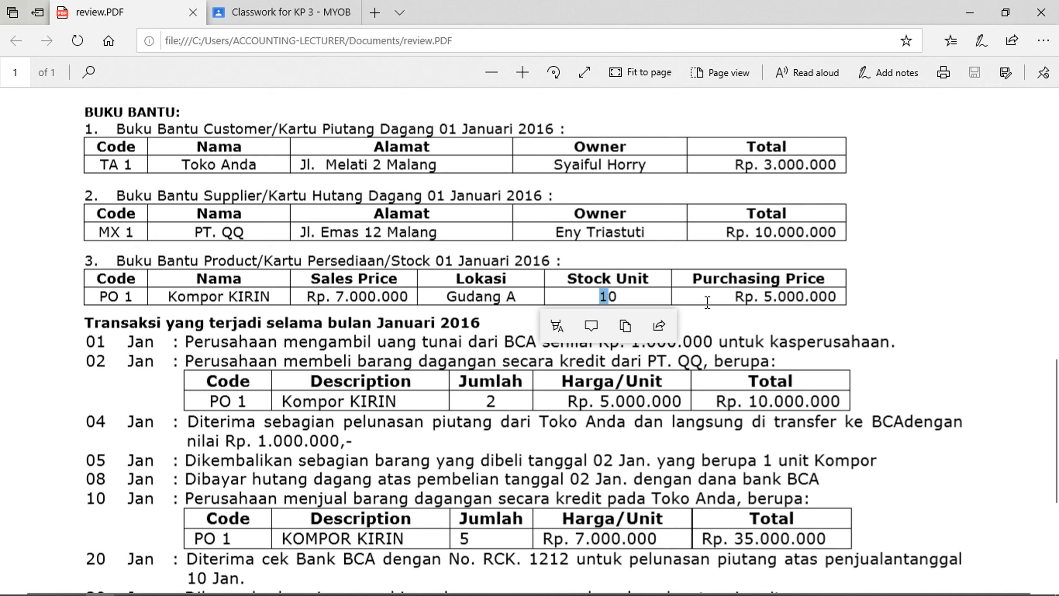
left_click_drag(738, 298, 843, 299)
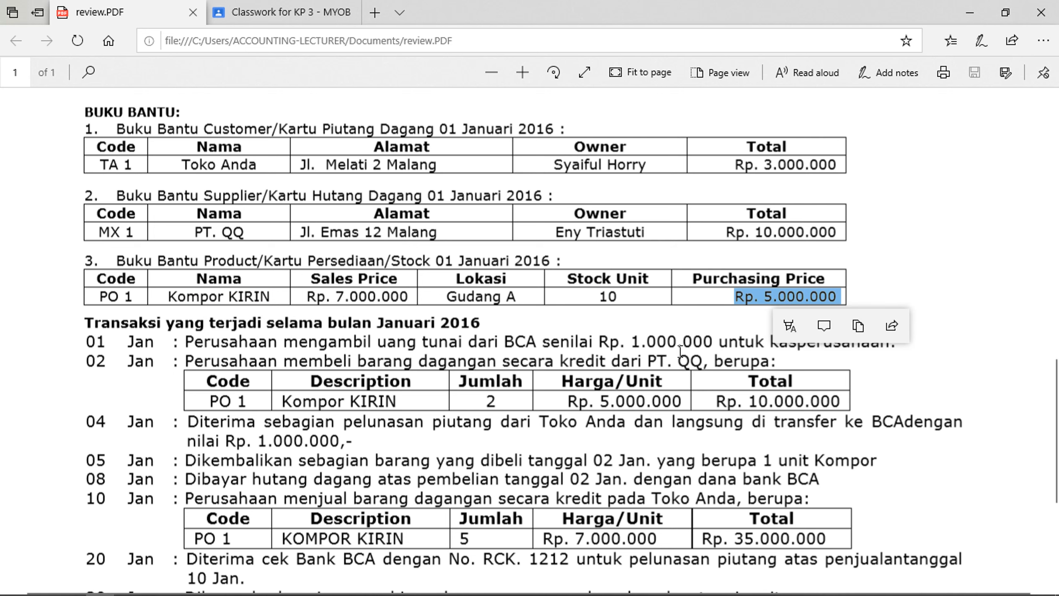
scroll(680, 351, "up", 6)
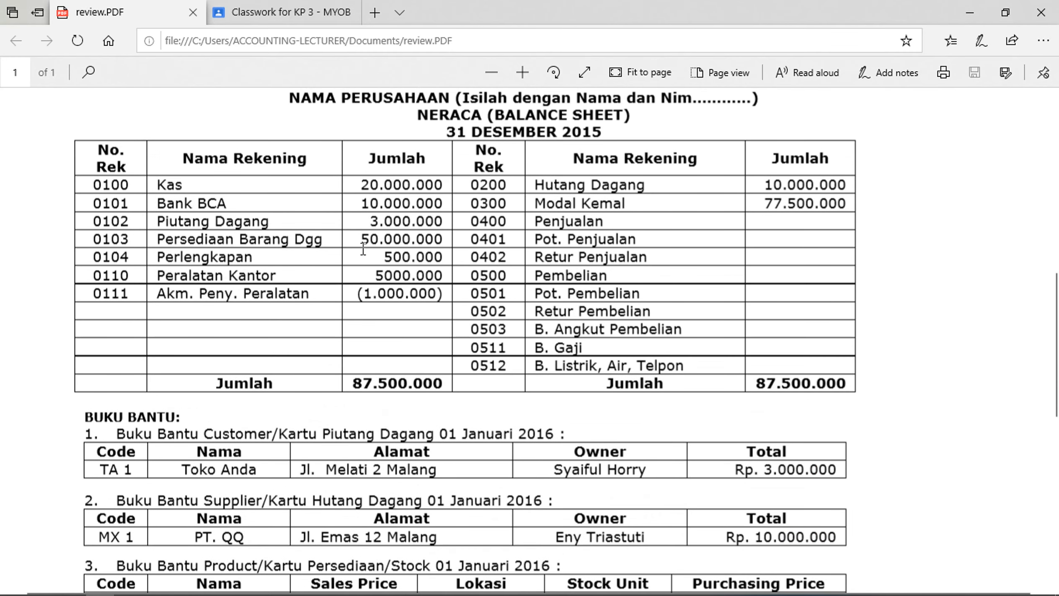
left_click_drag(368, 247, 428, 245)
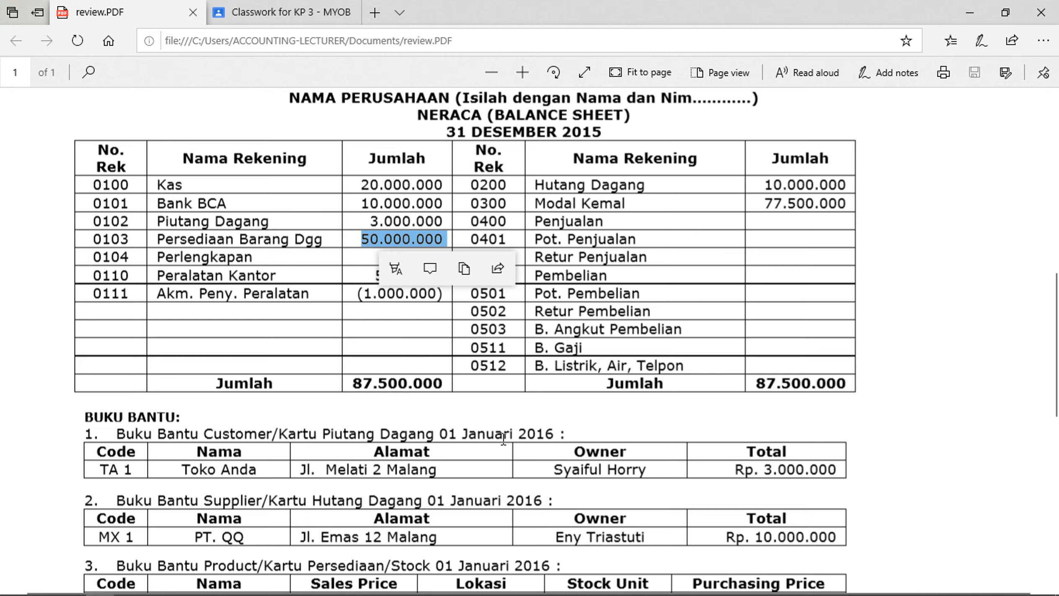
scroll(503, 439, "down", 10)
scroll(524, 454, "up", 3)
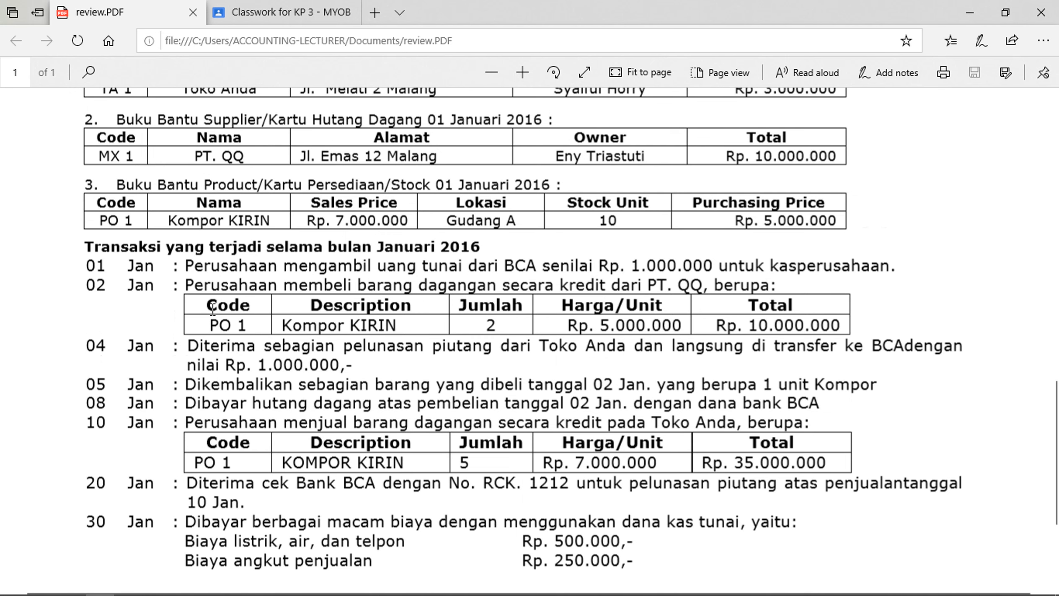
scroll(213, 309, "down", 3)
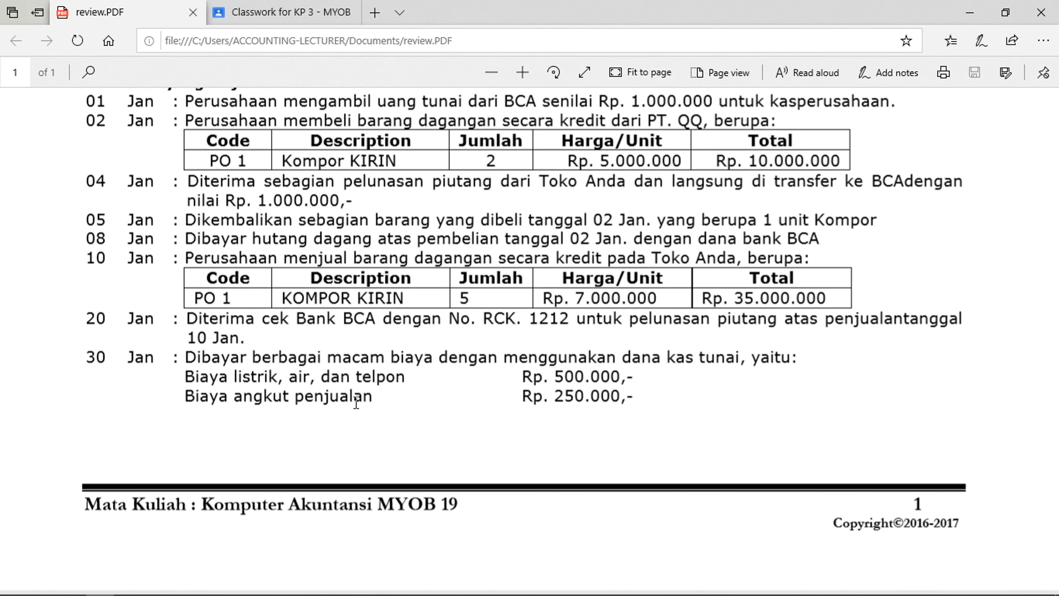
Minimize the PDF browser, show the desktop, and select the MYOB AccountRight Plus v19 shortcut
left_click(1041, 13)
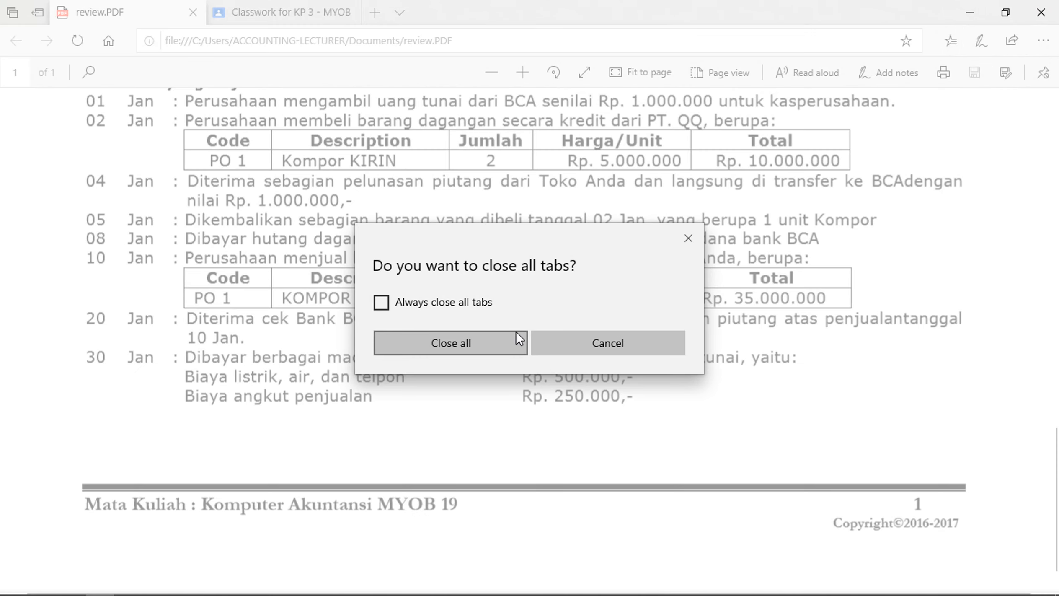
left_click(573, 340)
left_click(980, 15)
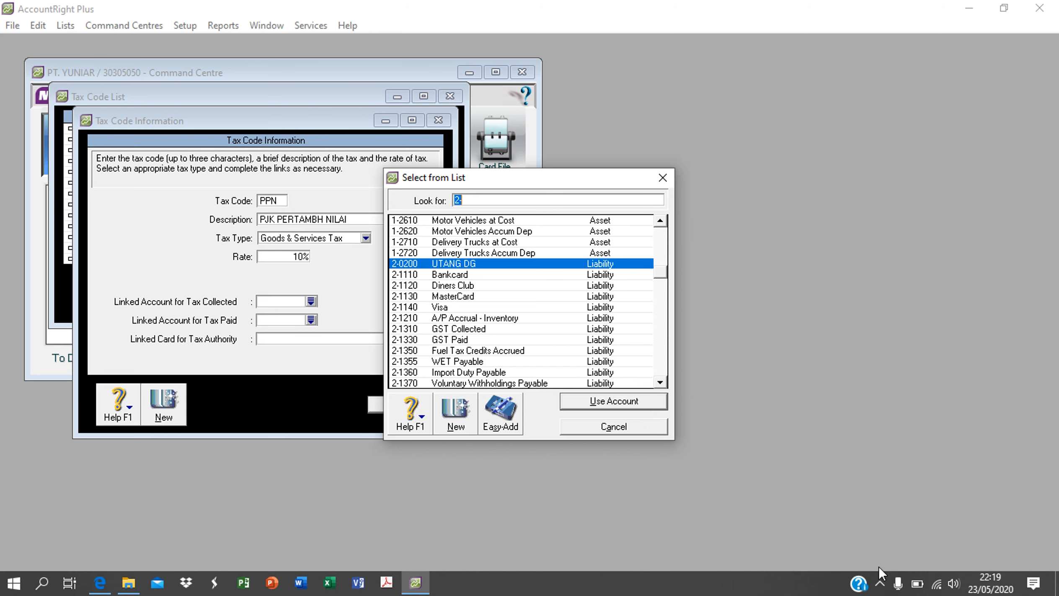
left_click(880, 584)
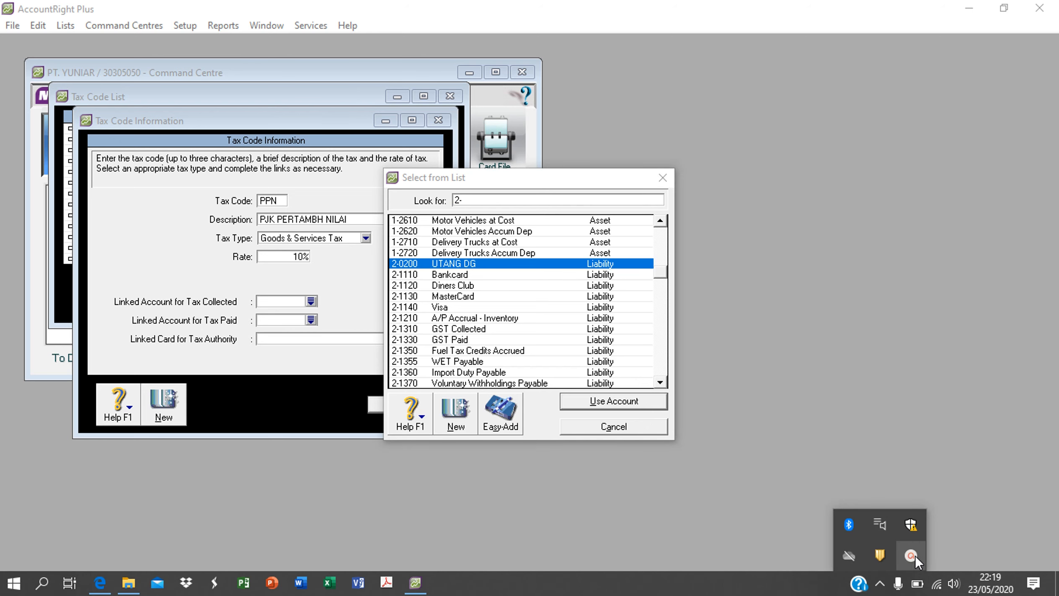
left_click(912, 555)
key("super+d")
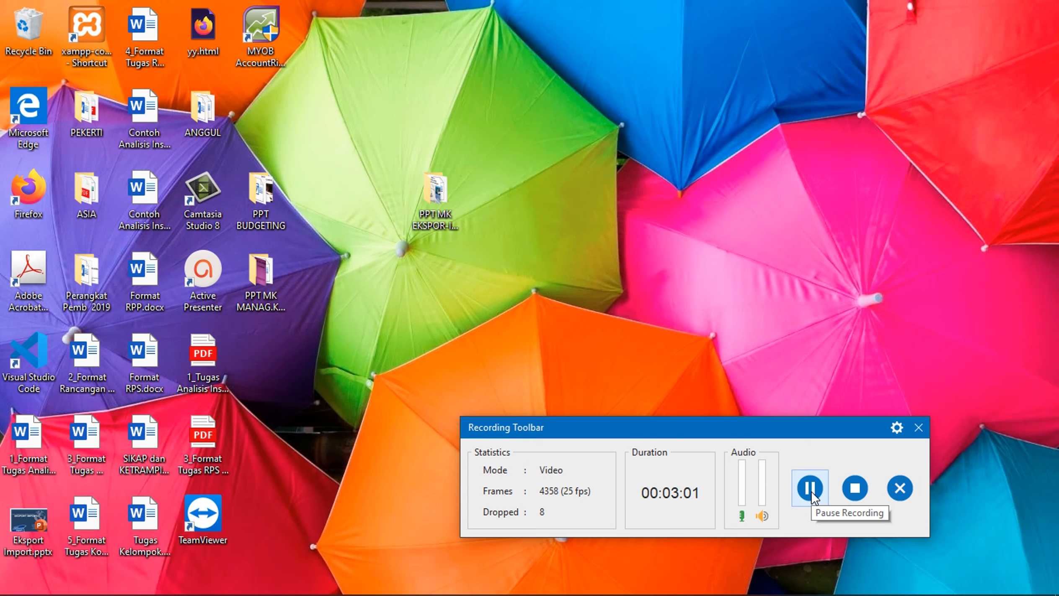
left_click_drag(801, 426, 862, 511)
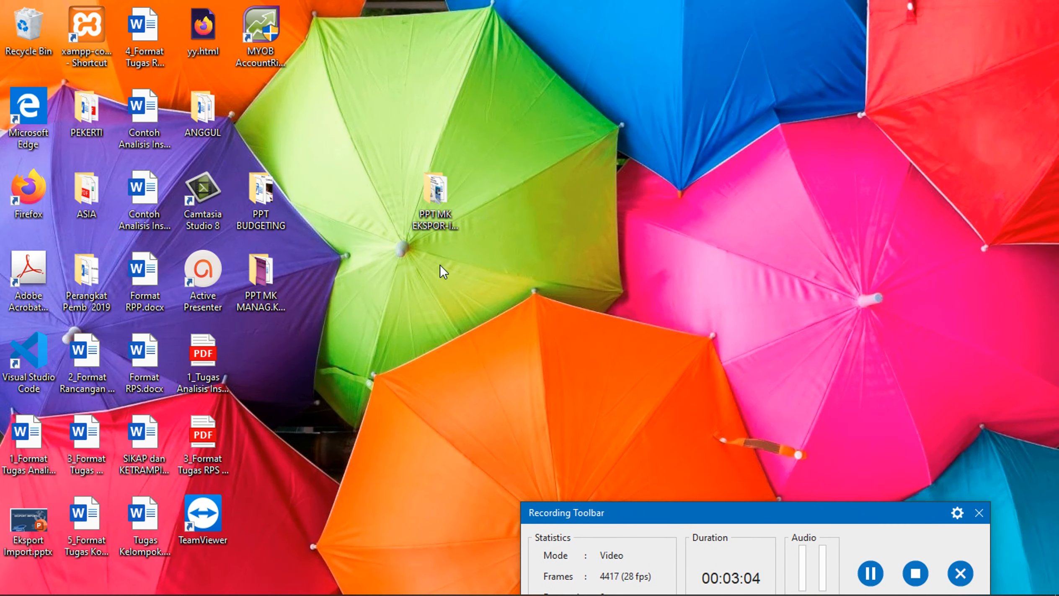
left_click(278, 18)
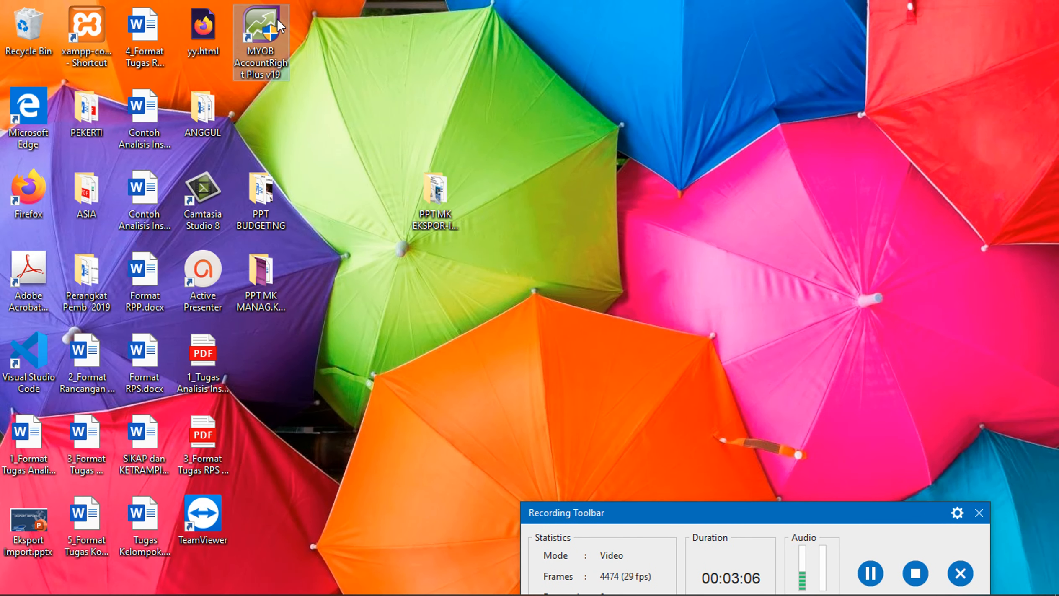
Launch AccountRight, start a new company file, and enter the student-based company name
double_click(261, 25)
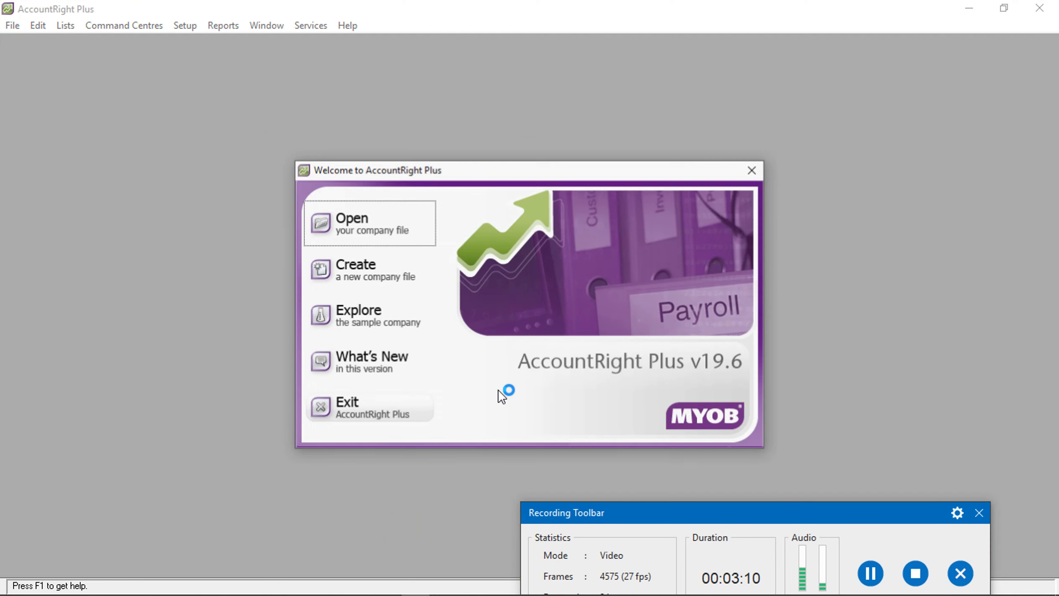
left_click(394, 267)
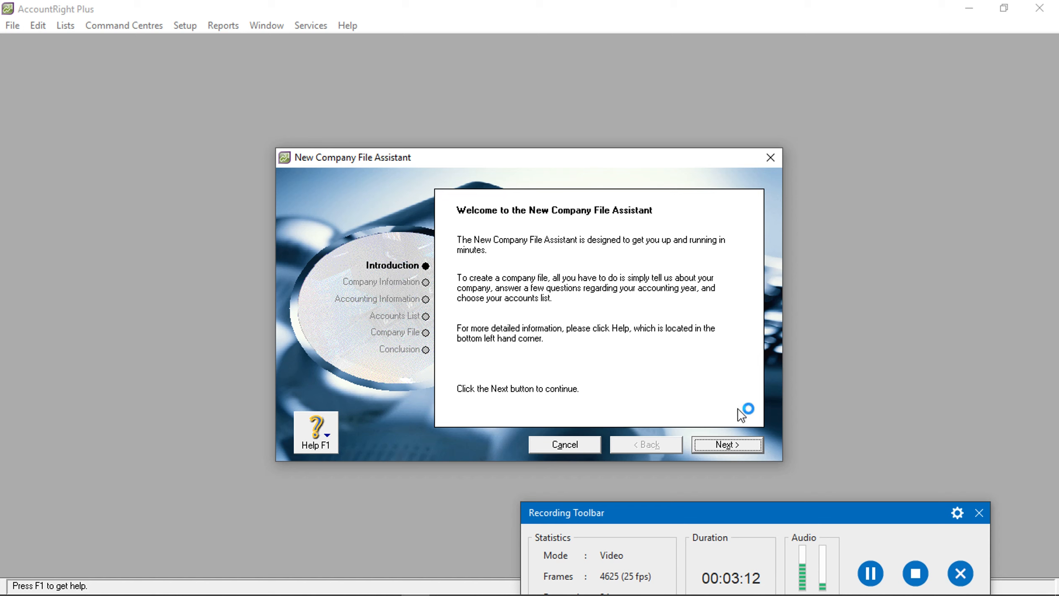
left_click(739, 444)
left_click(625, 290)
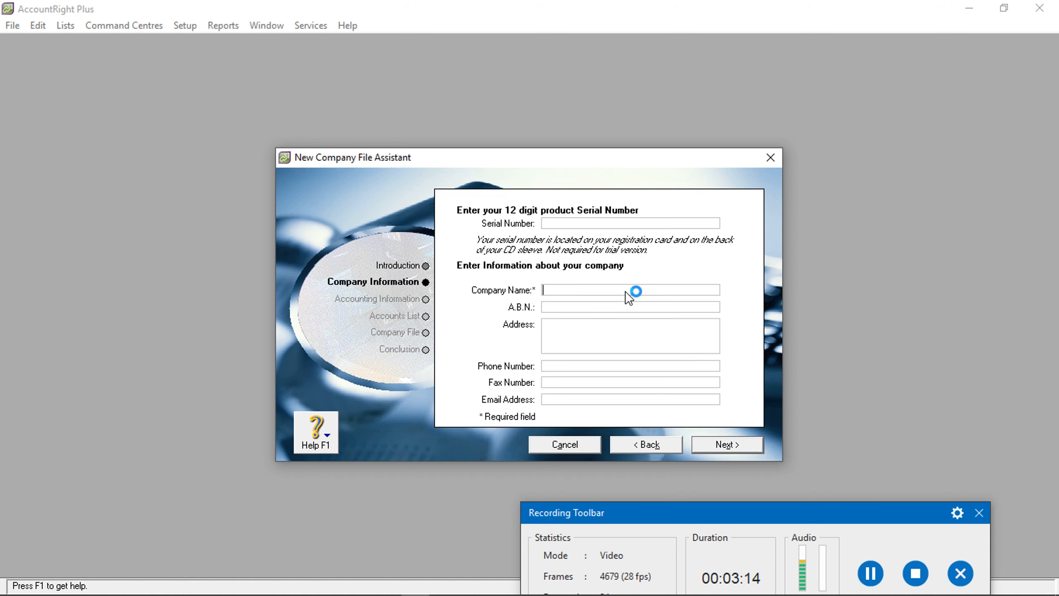
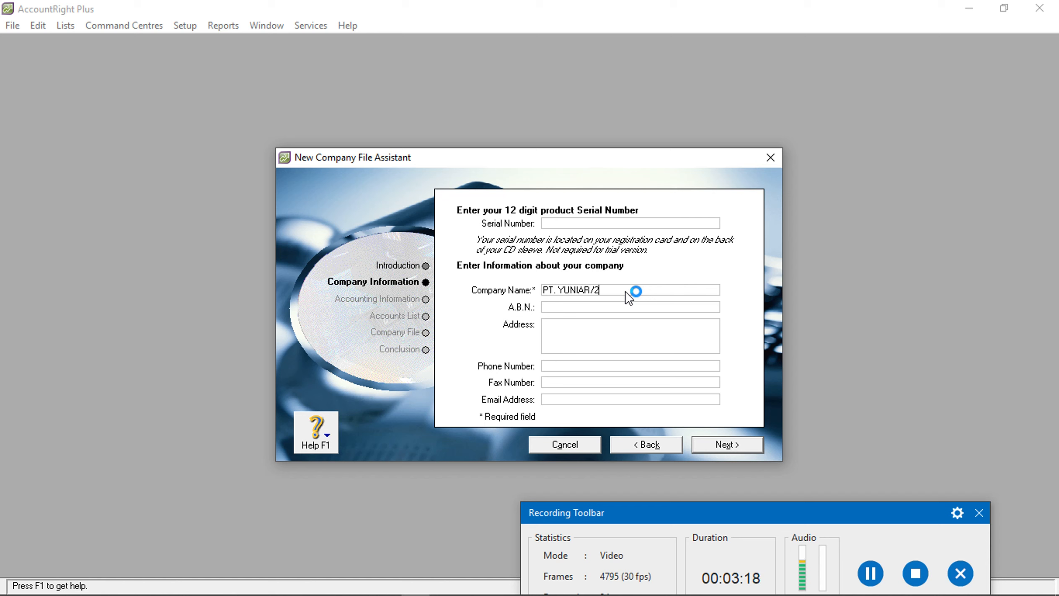
left_click(750, 446)
Set financial year 2016 with December as last month and January as conversion month
type("2016")
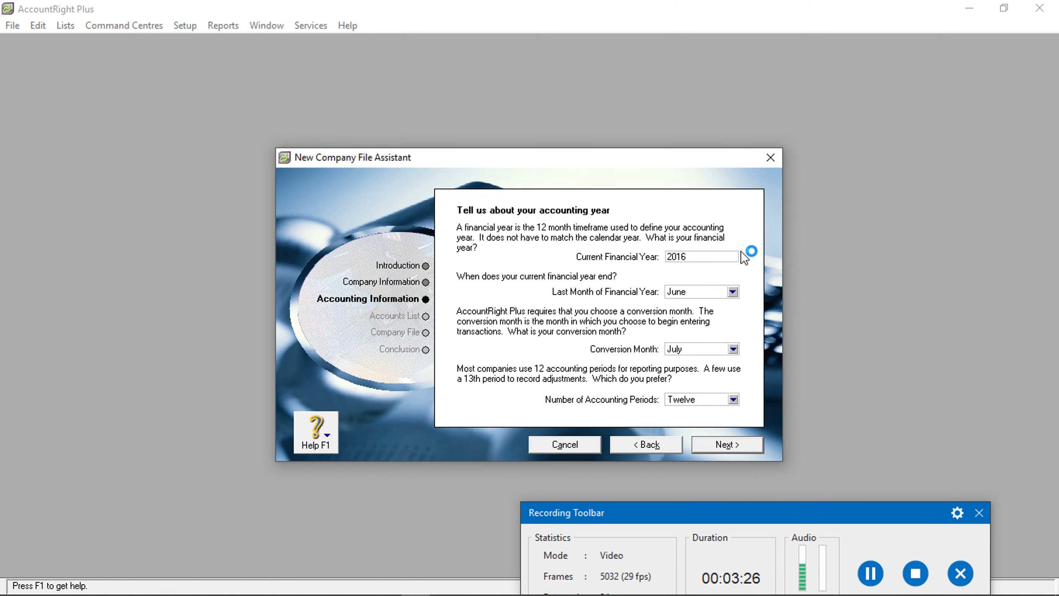
left_click(733, 292)
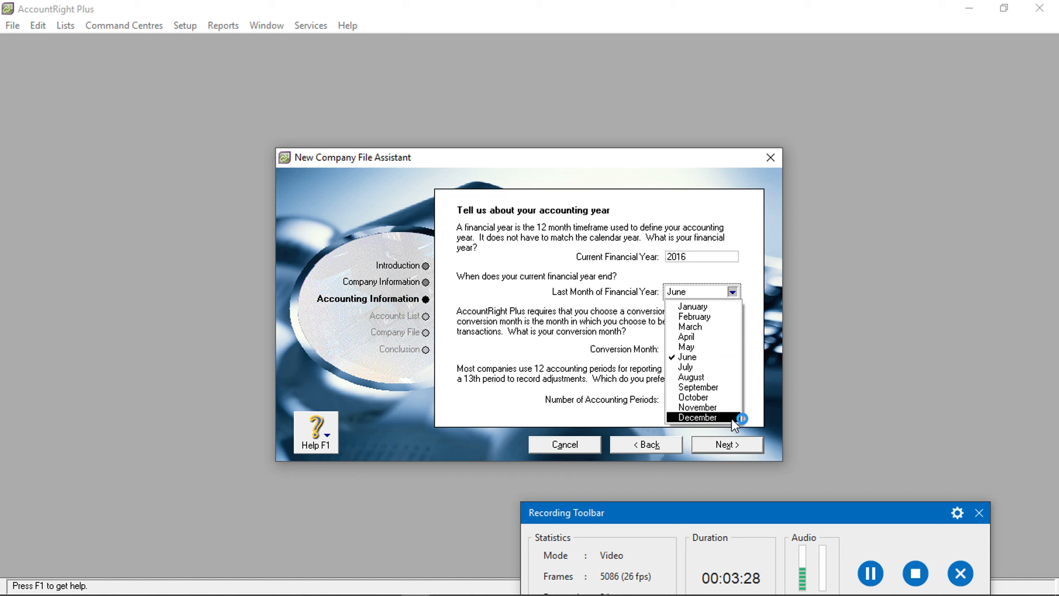
left_click(732, 418)
left_click(733, 349)
left_click(713, 363)
left_click(734, 444)
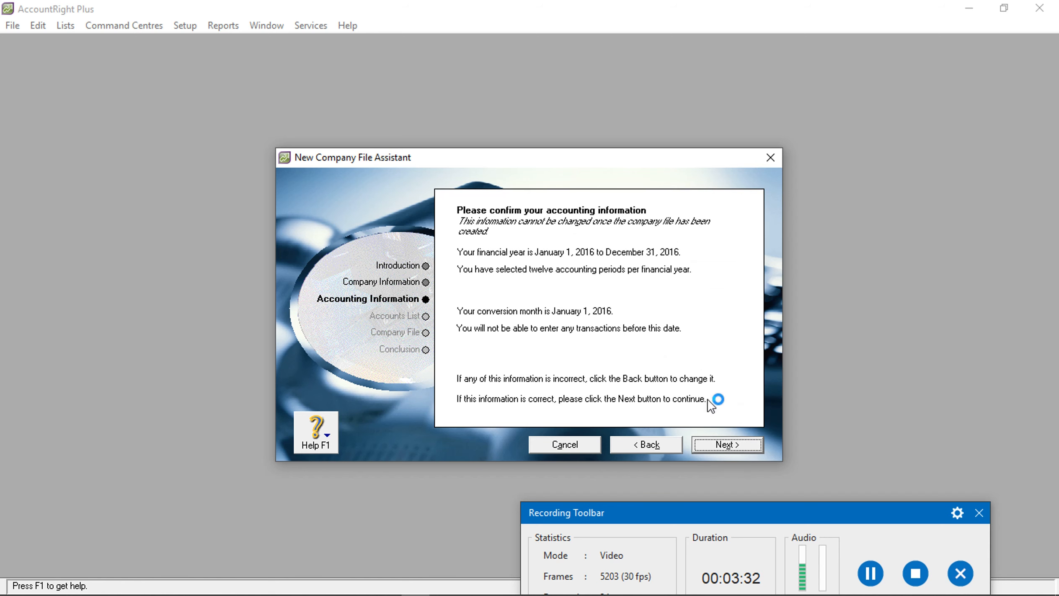
Build the accounts list from the Retail industry's Home Product Sales template
left_click(712, 443)
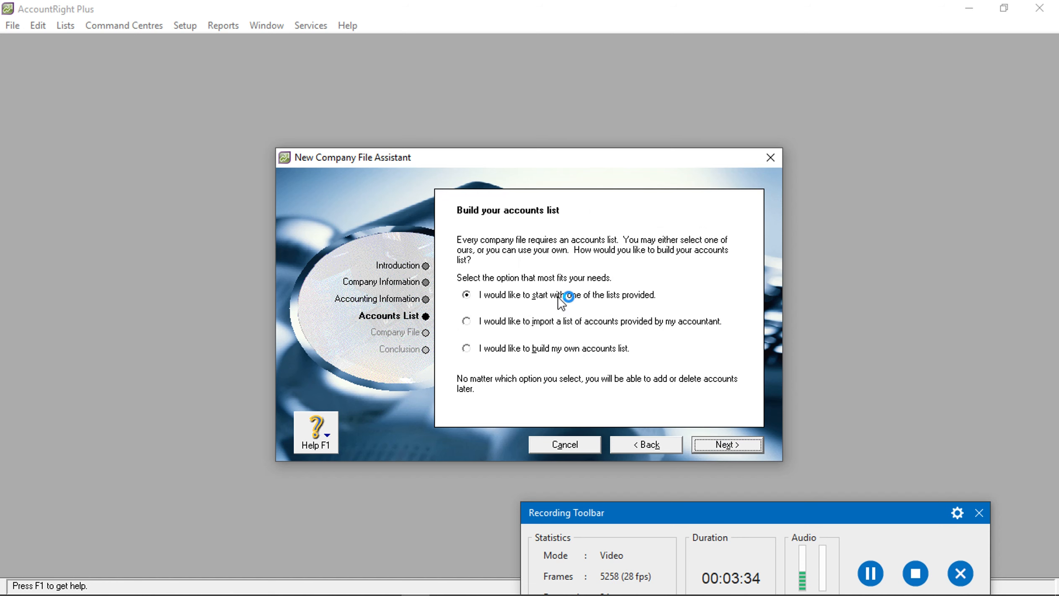
left_click(705, 442)
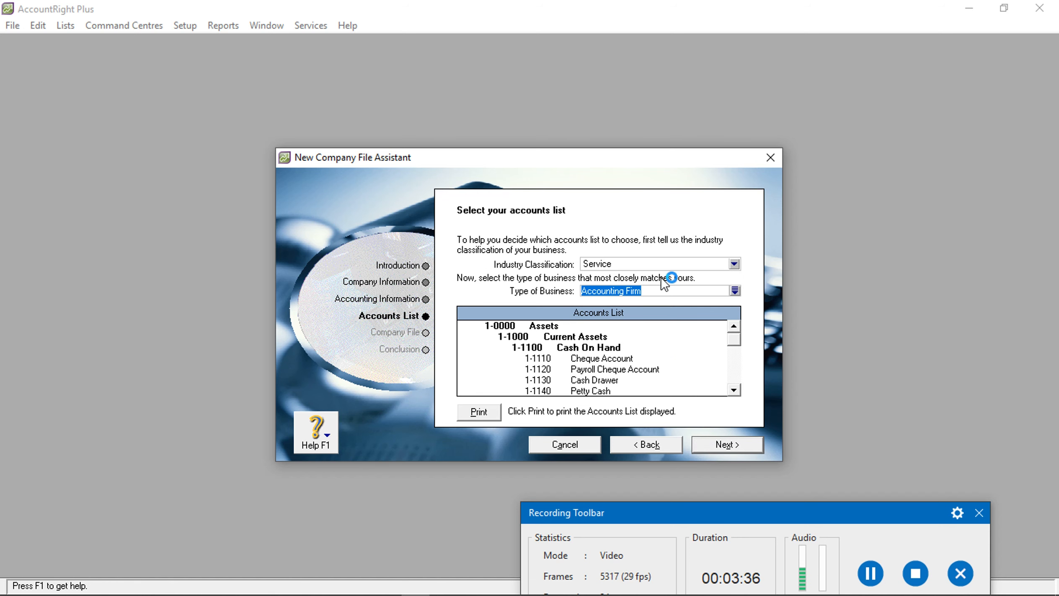
left_click(674, 268)
left_click(648, 299)
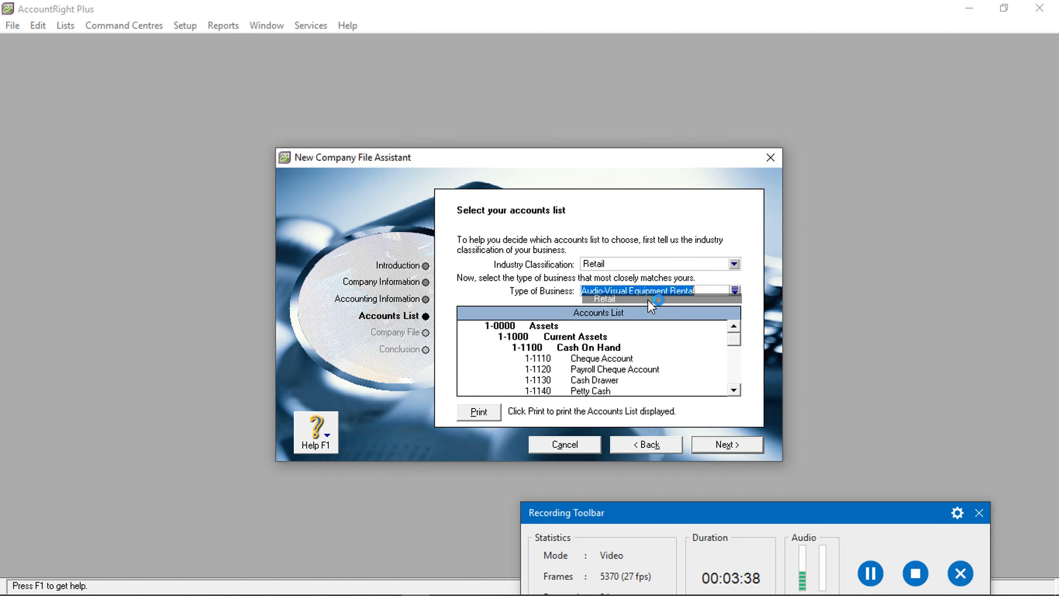
left_click(734, 291)
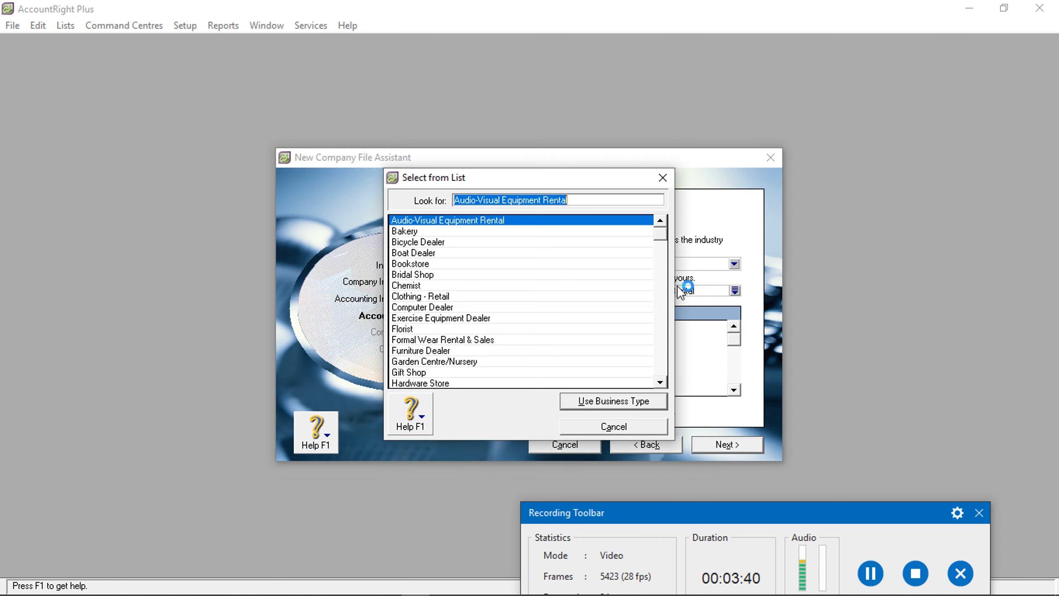
scroll(427, 298, "down", 2)
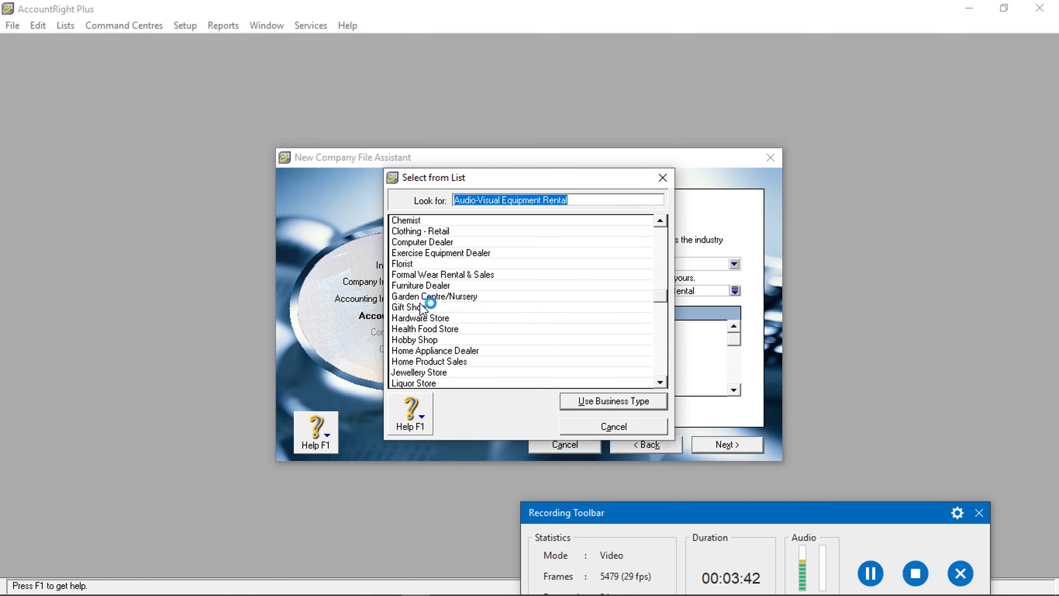
scroll(415, 335, "down", 1)
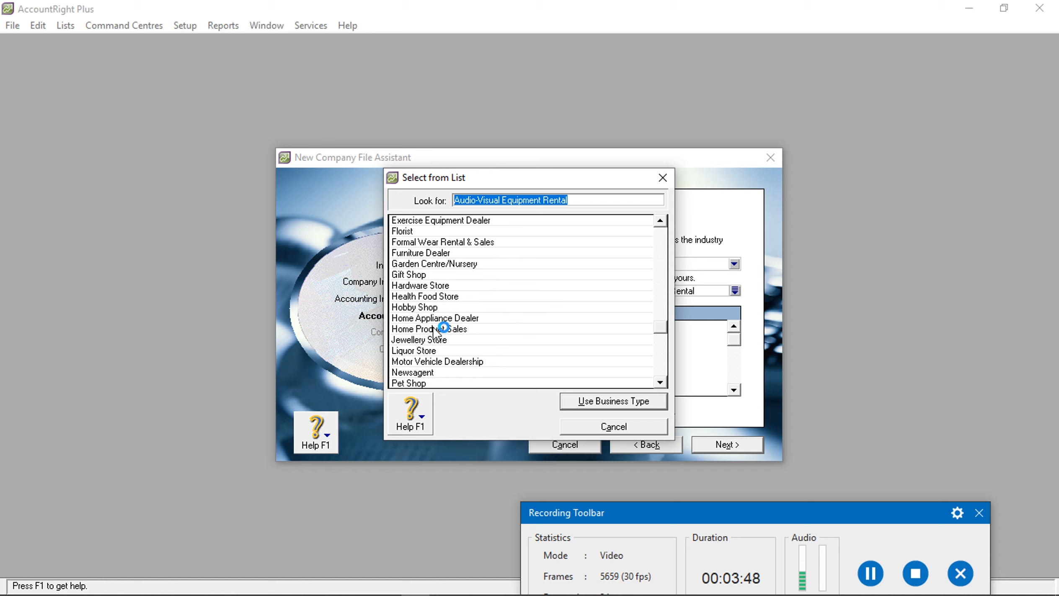
left_click(435, 329)
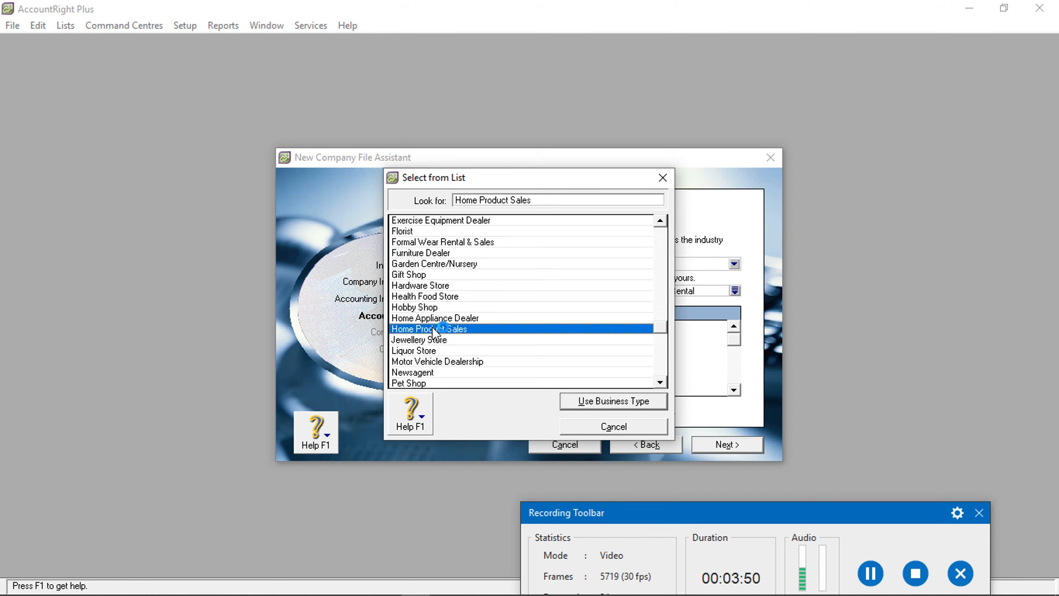
left_click(598, 403)
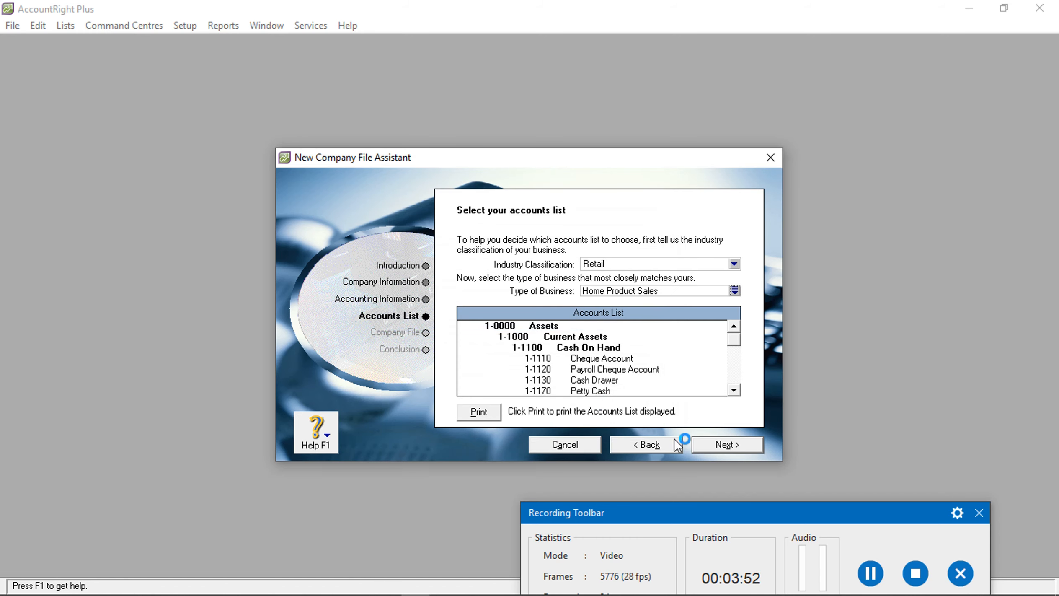
left_click(714, 445)
Save the company file in Documents, replacing the existing one, and open the Command Centre
left_click(488, 363)
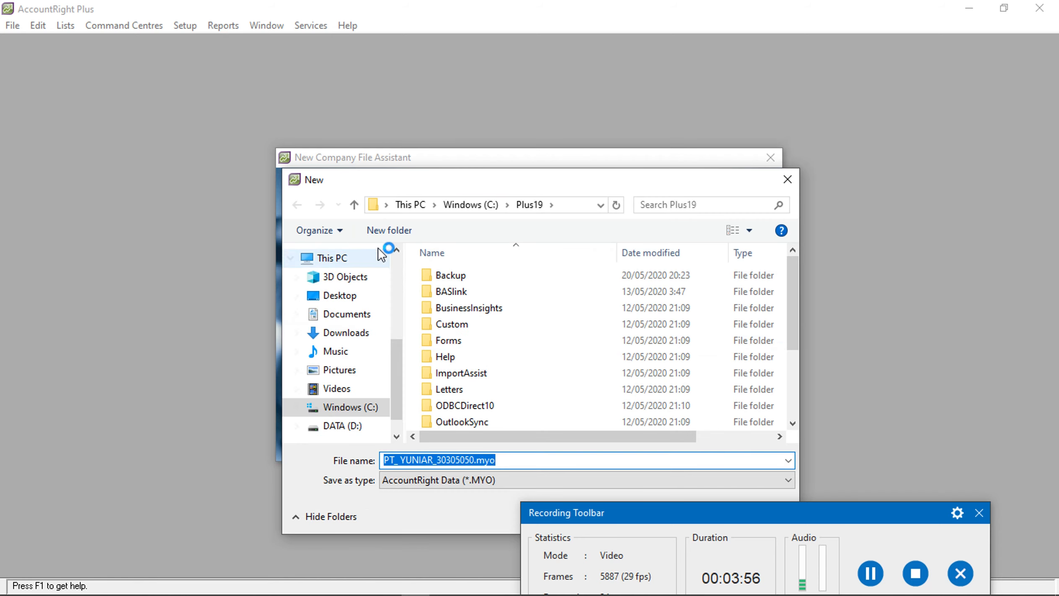
left_click(341, 314)
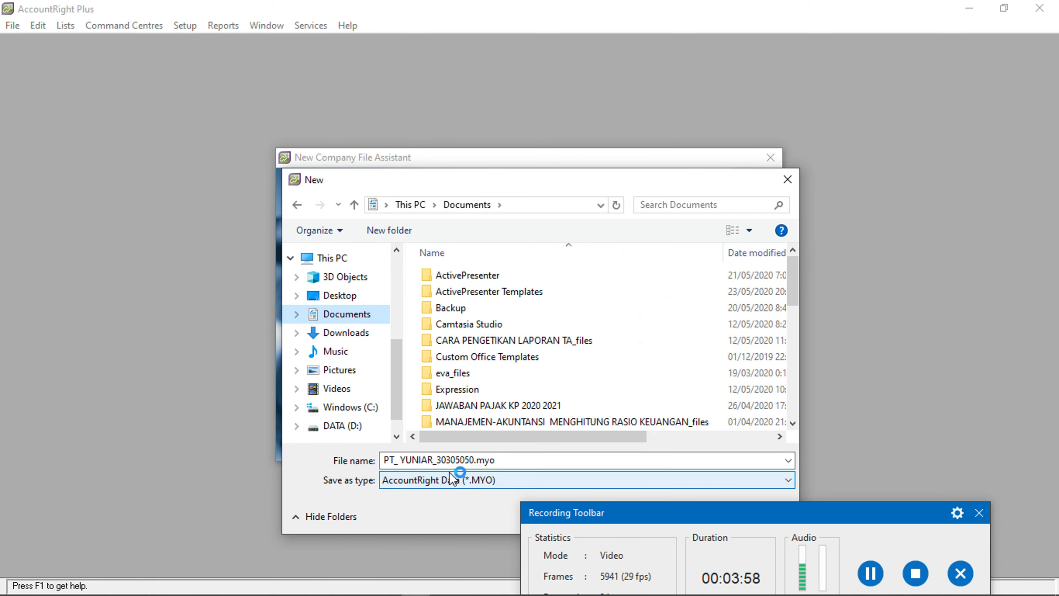
left_click_drag(569, 183, 521, 82)
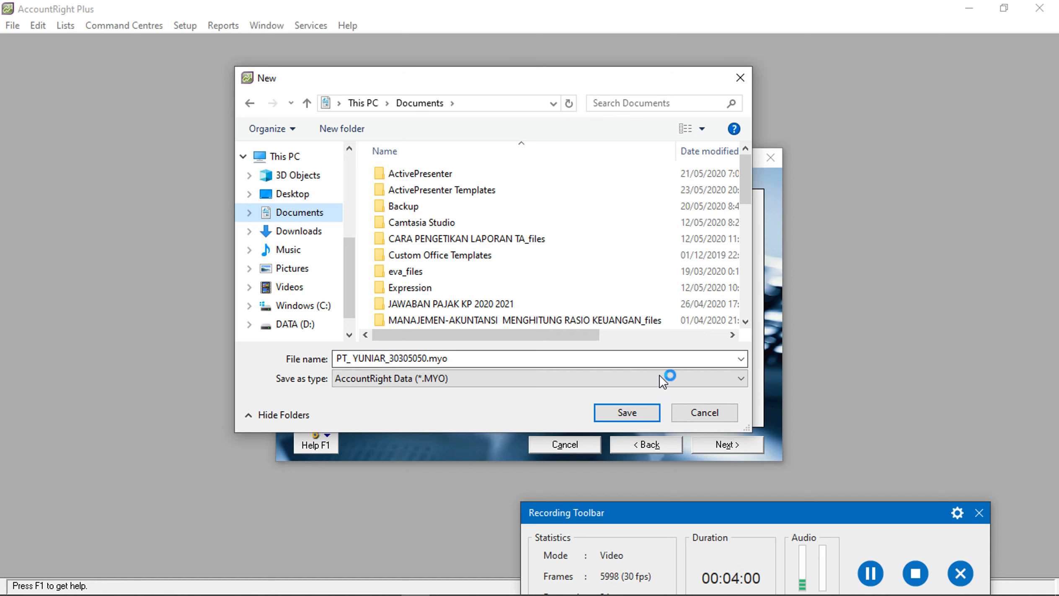
left_click(654, 412)
left_click(595, 304)
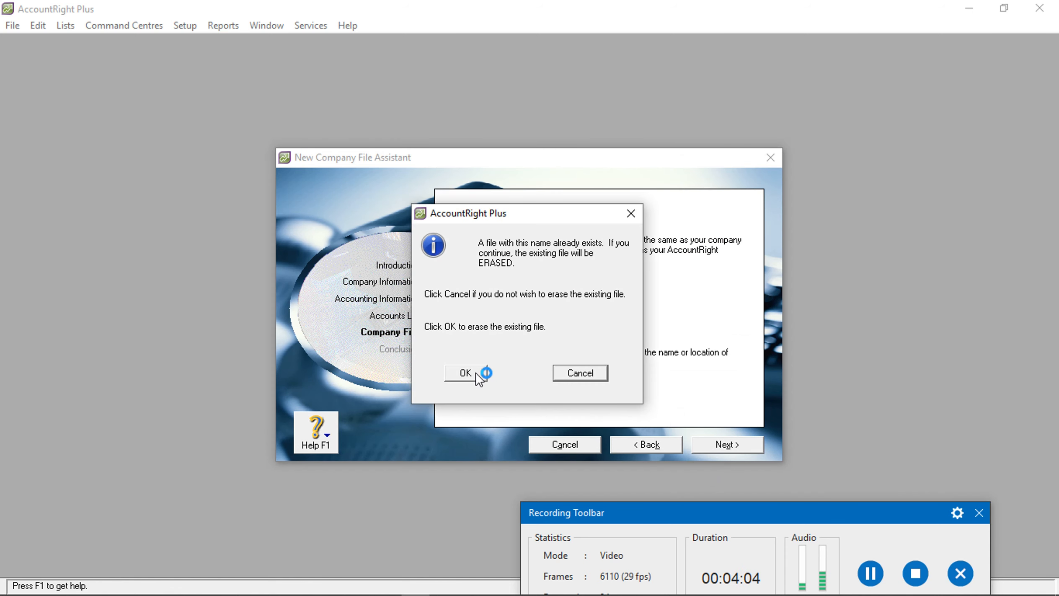
left_click(478, 372)
left_click(727, 444)
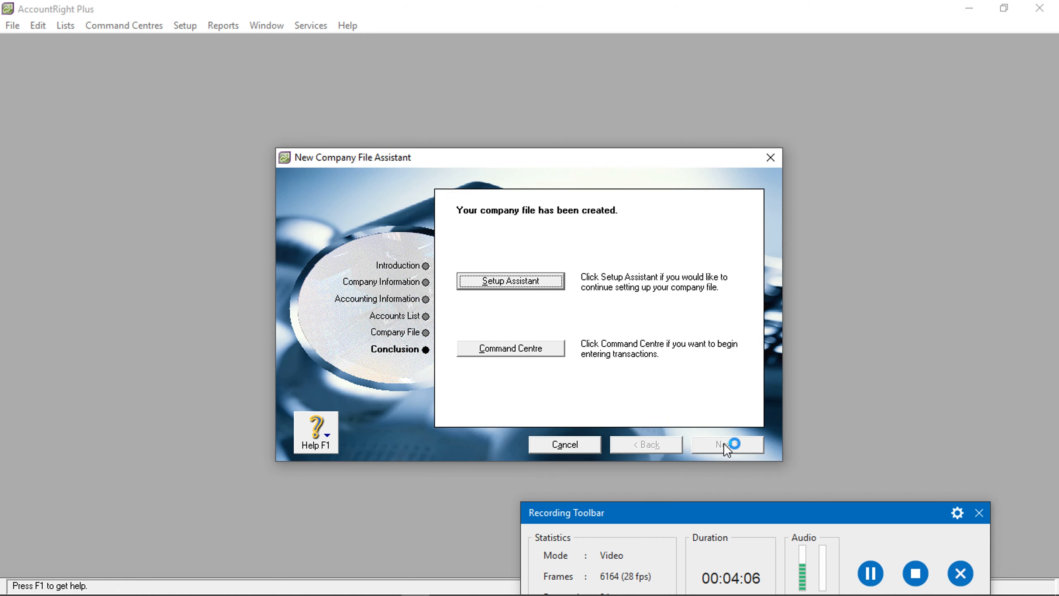
left_click(529, 353)
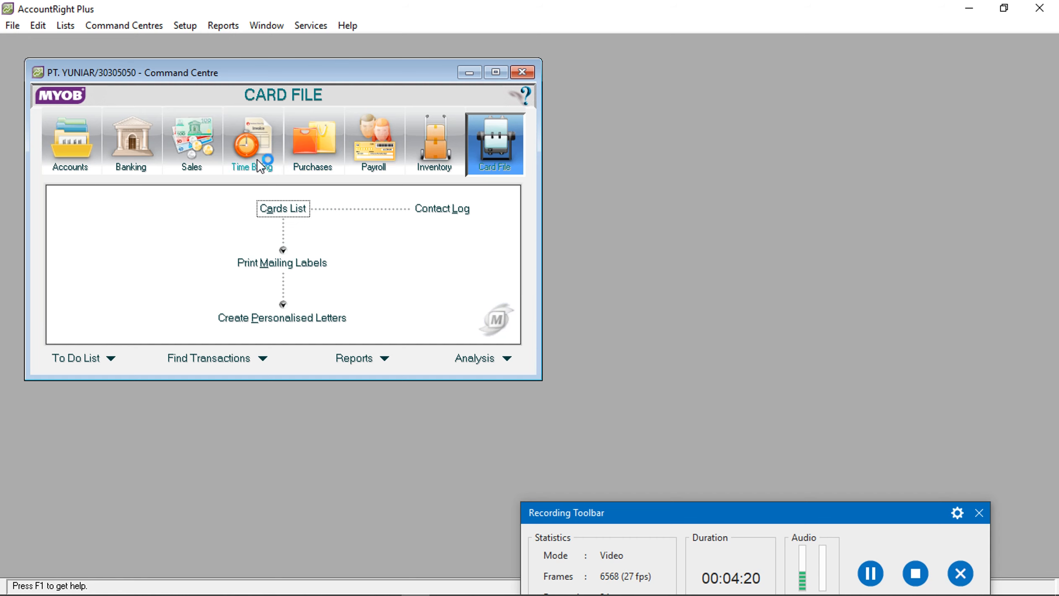
Open the Accounts List and rename the 1-0000 Assets header to AKTIVA
left_click(79, 148)
left_click(248, 213)
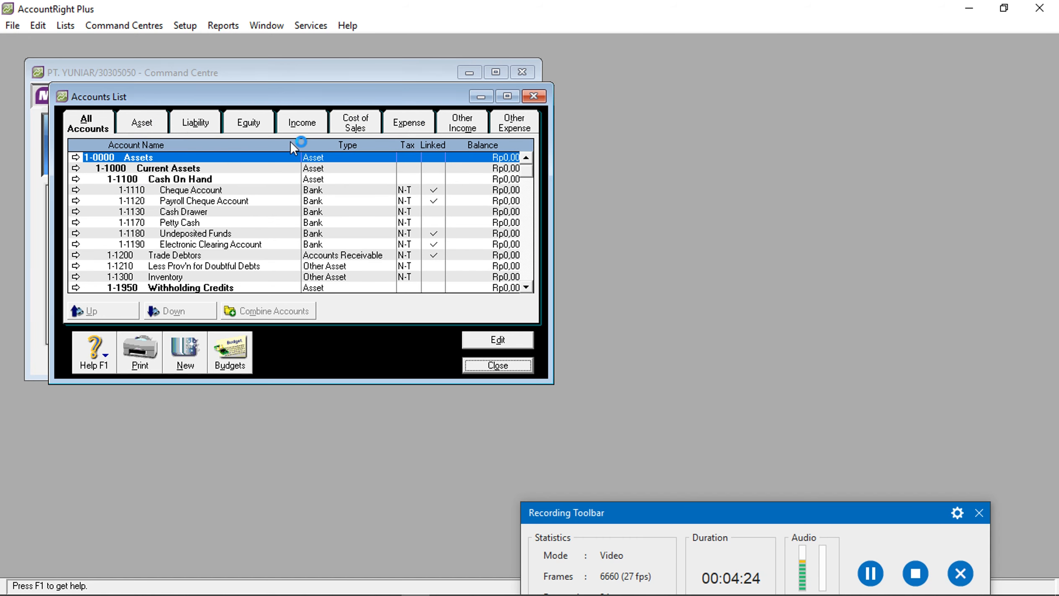
left_click(183, 132)
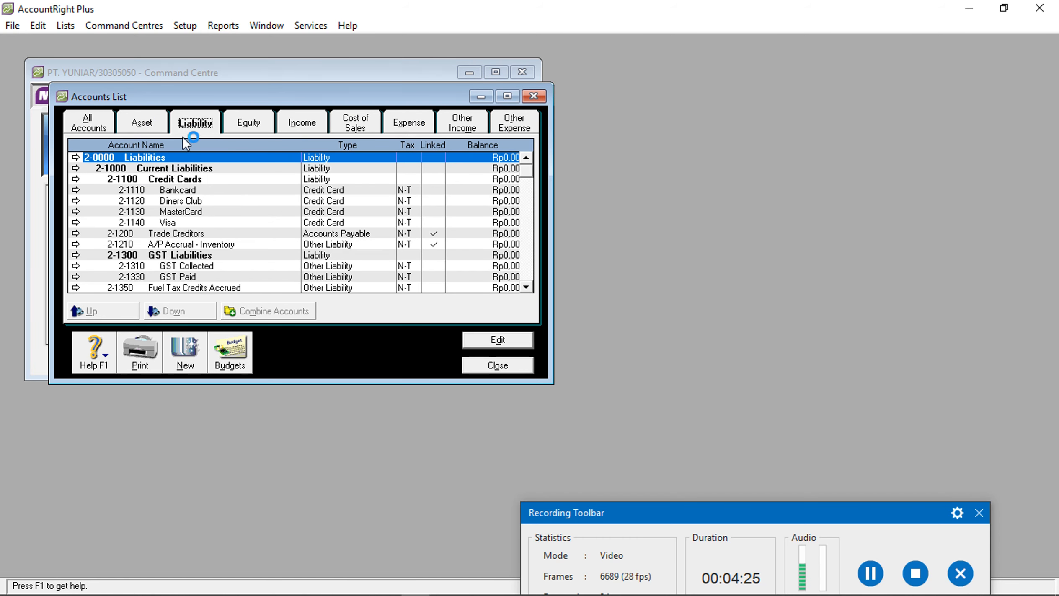
left_click(144, 122)
left_click(248, 123)
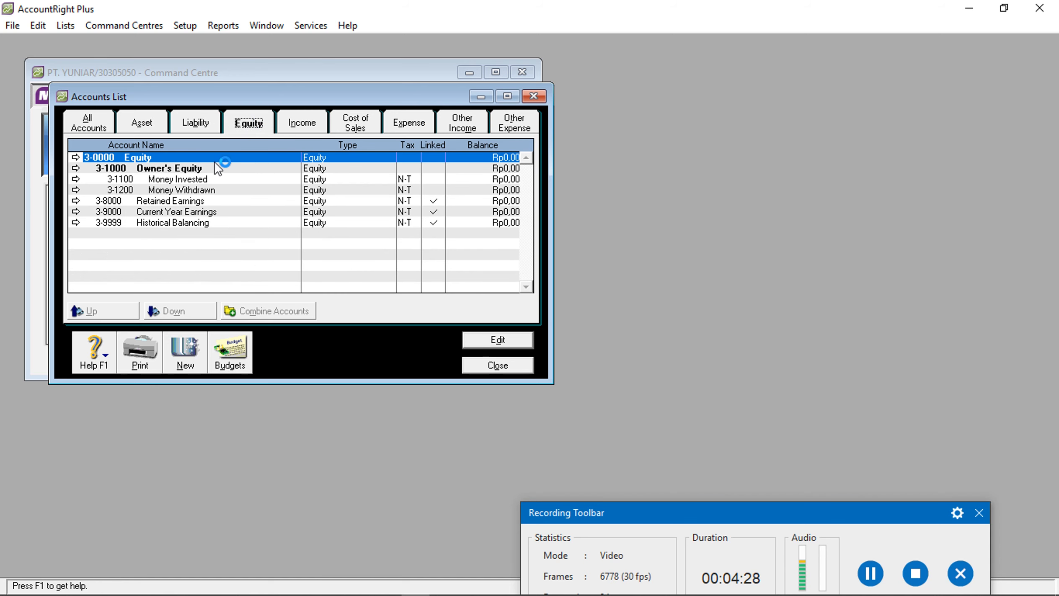
left_click(302, 123)
left_click(142, 122)
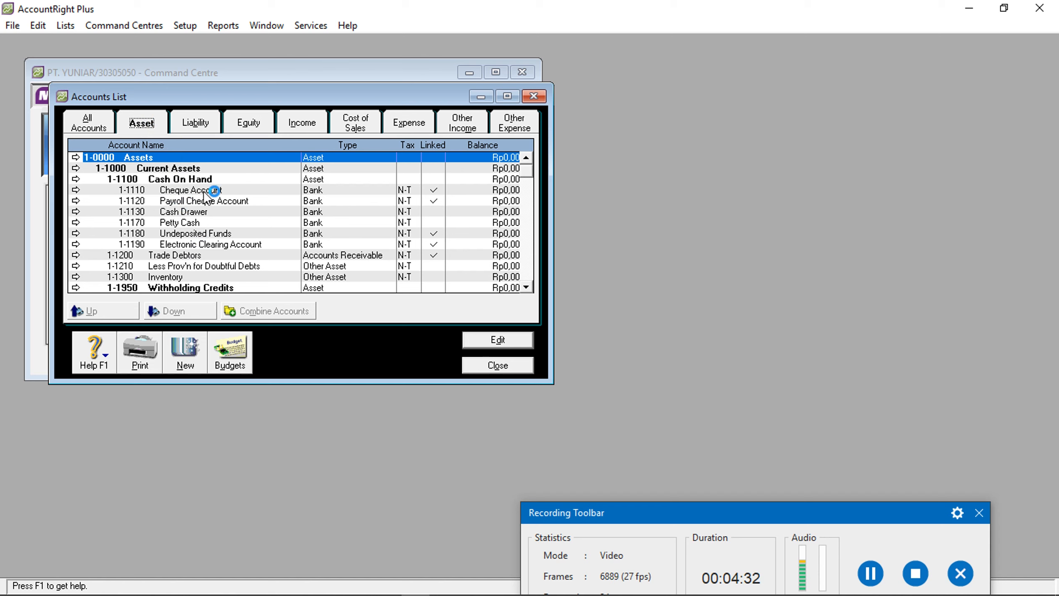
double_click(168, 157)
type("AKTIVA")
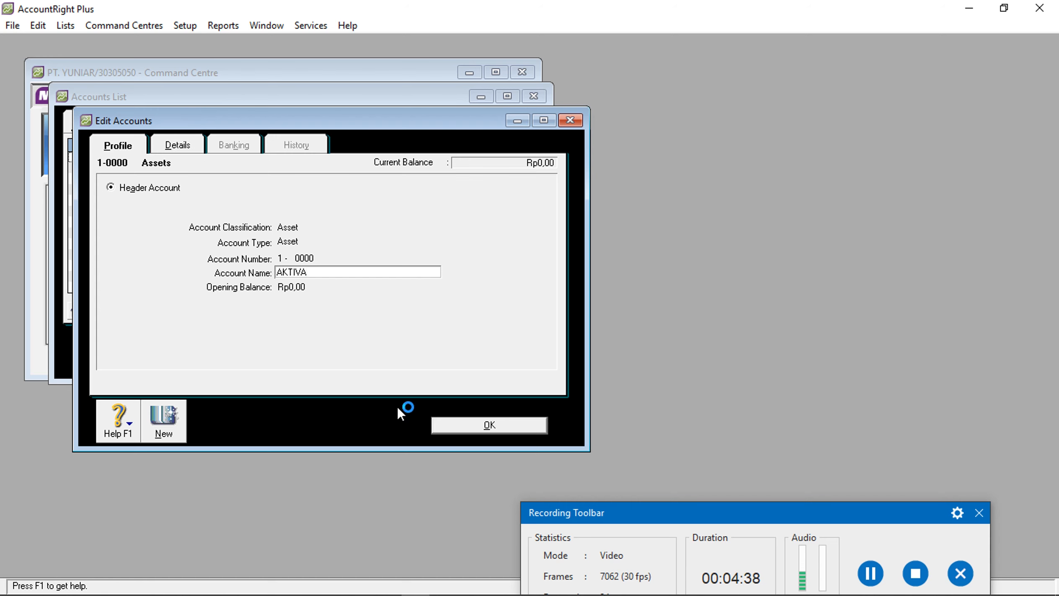
left_click(465, 425)
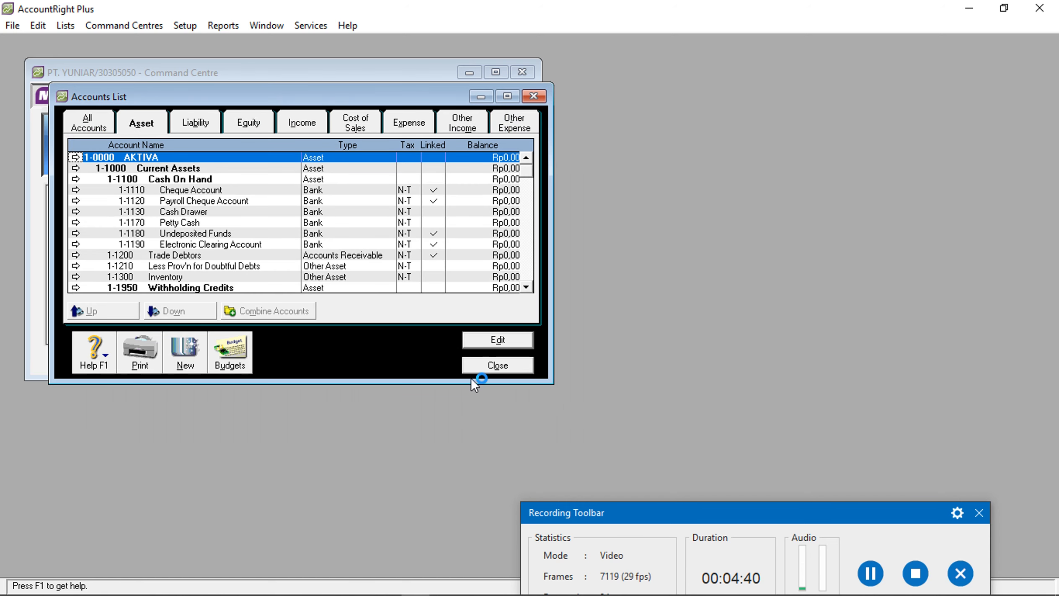
Rename the Liabilities, Equity and Income headers to KEWAJIBAN, MODAL and PENDAPATAN
left_click(185, 122)
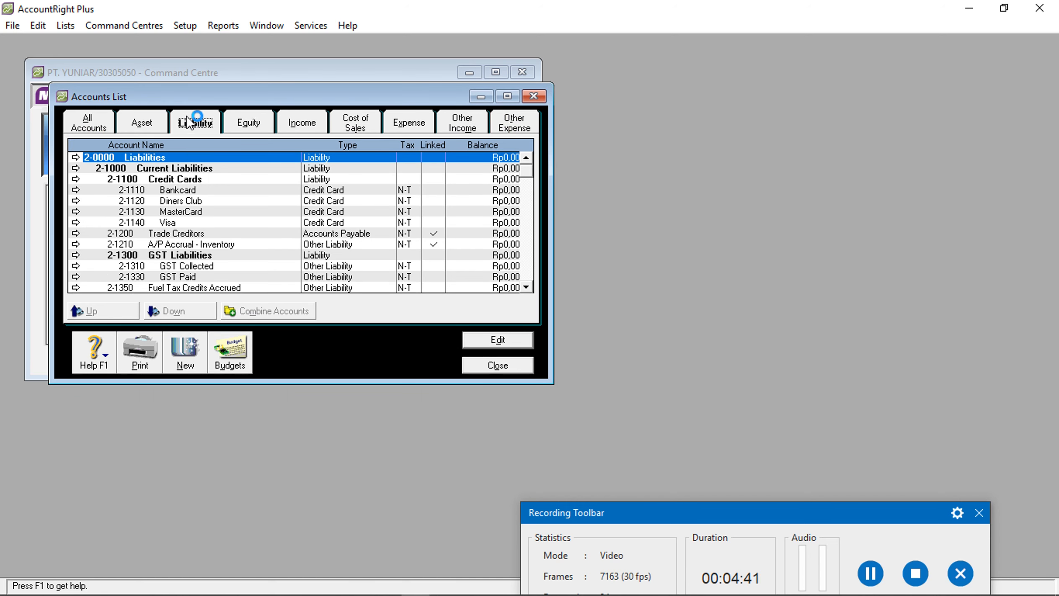
double_click(184, 157)
type("KE")
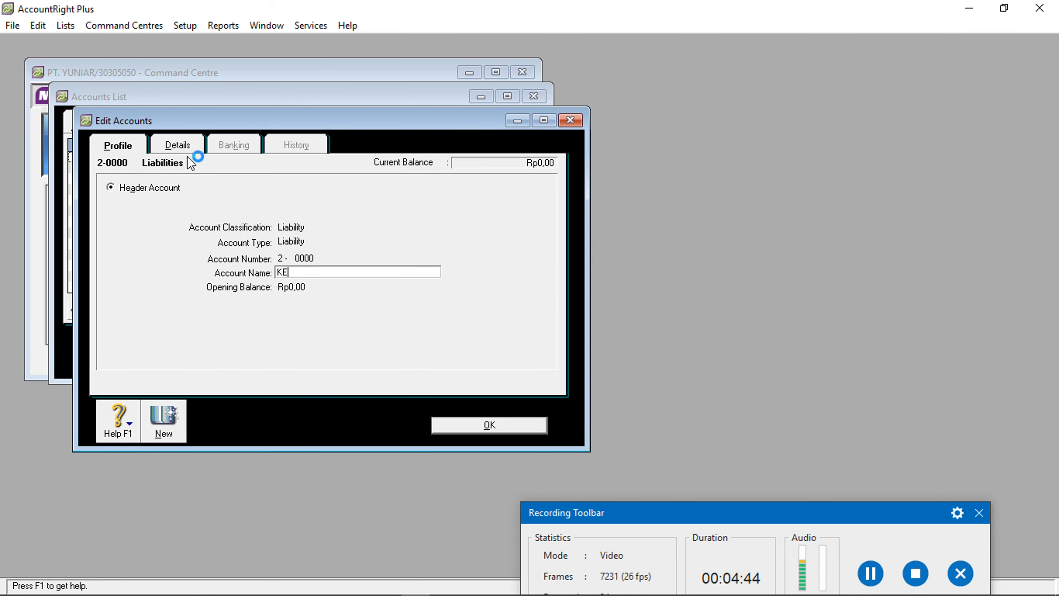
type("WAJIBAN")
left_click(471, 430)
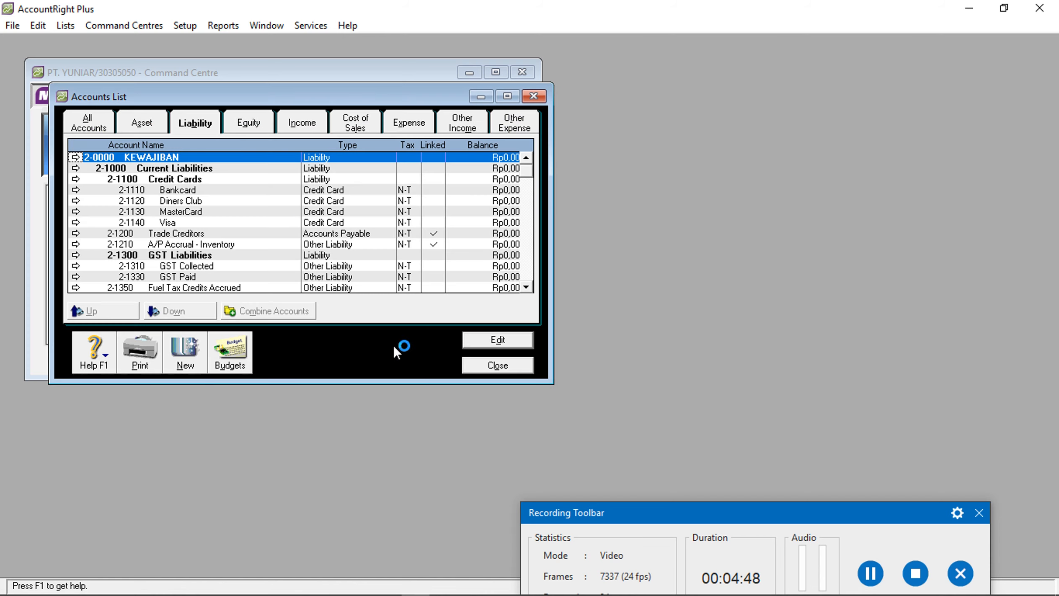
left_click(248, 125)
double_click(210, 160)
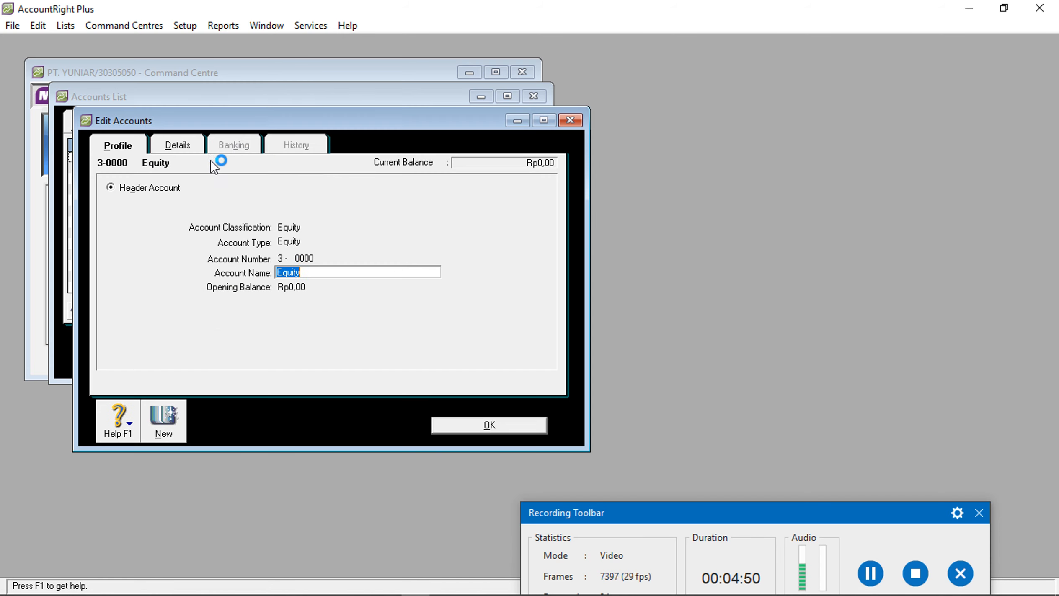
type("MODAL")
left_click(524, 425)
left_click(294, 125)
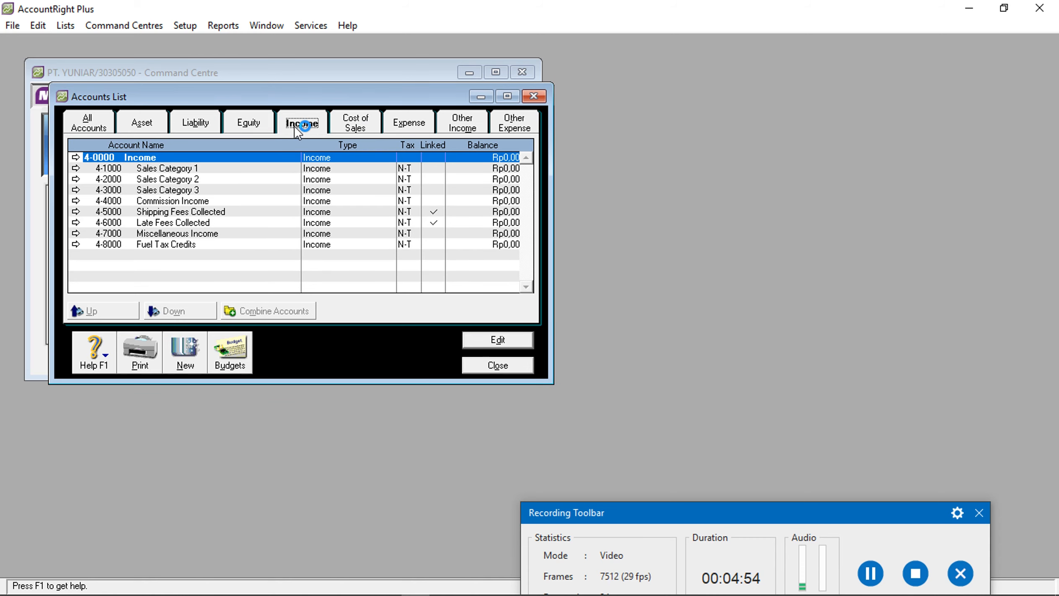
double_click(247, 157)
type("PENDAPATAN")
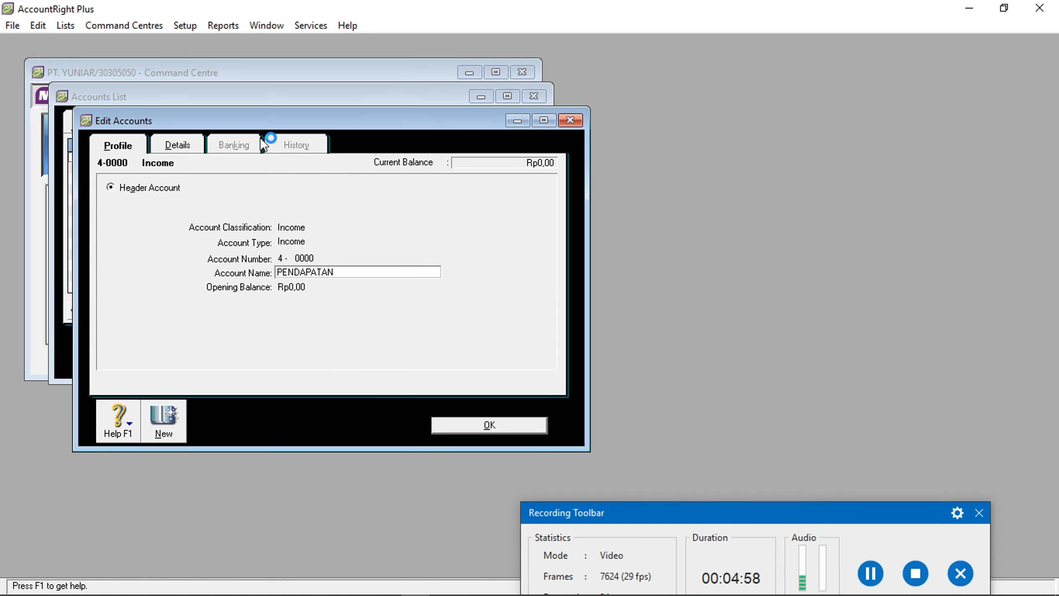
left_click(458, 419)
Rename the 5-0000 Cost of Sales header to HPP and 6-0000 Expenses to BEBAN
left_click(348, 126)
double_click(229, 157)
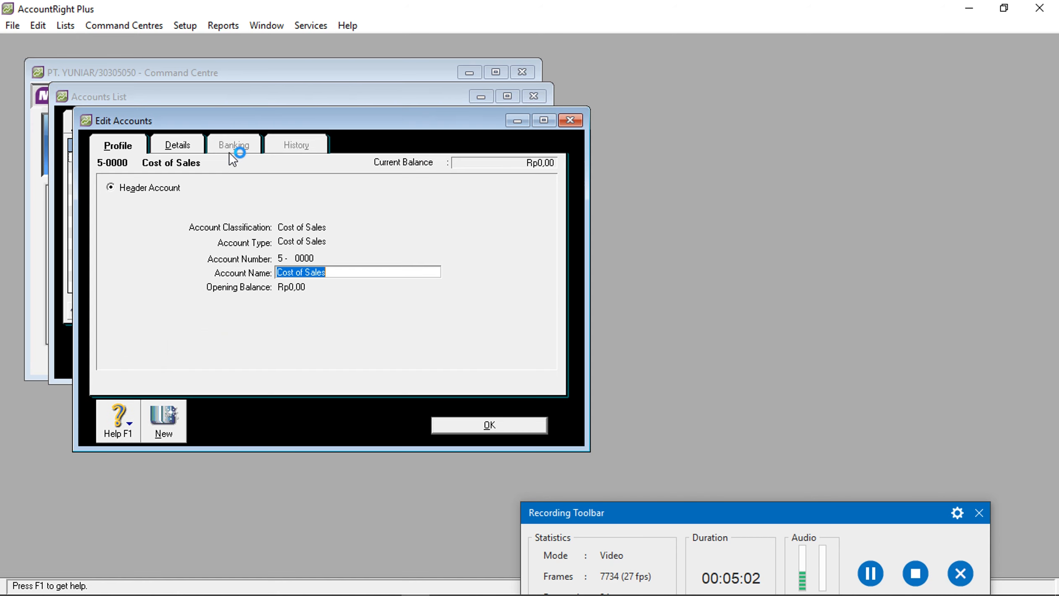
type("HPP")
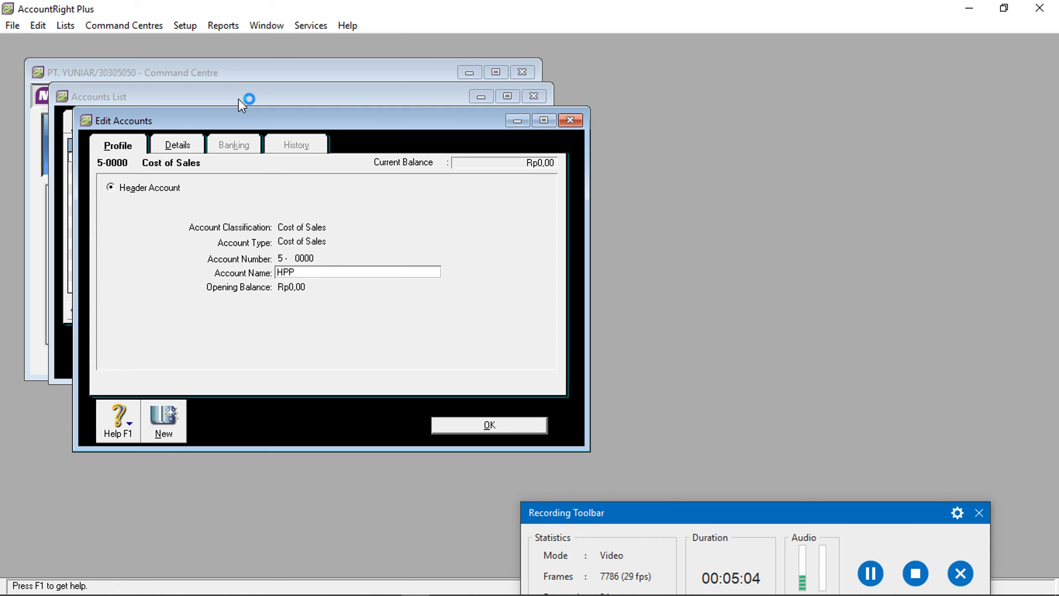
left_click(518, 426)
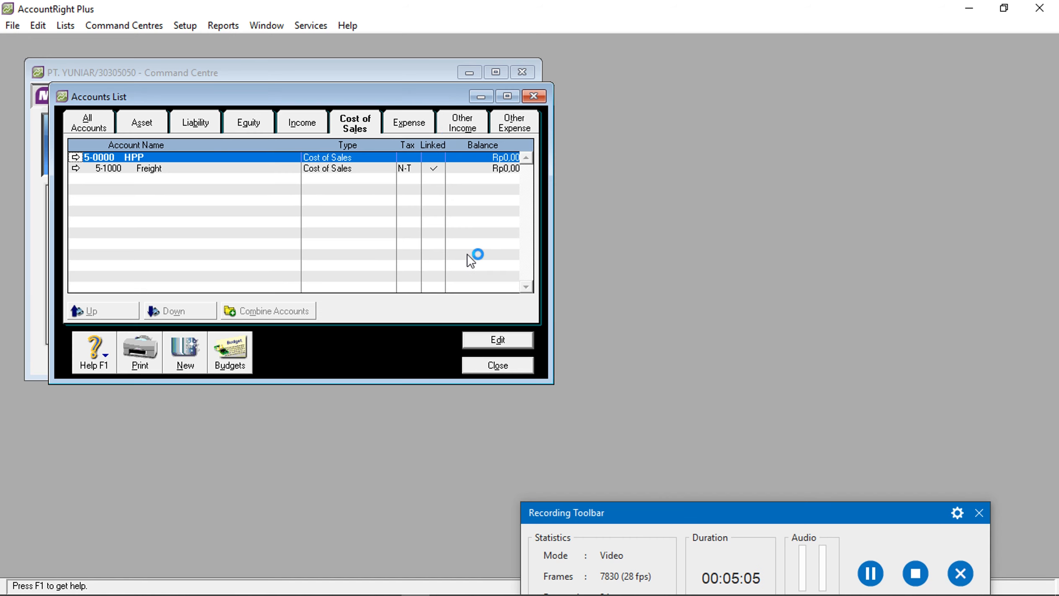
left_click(415, 124)
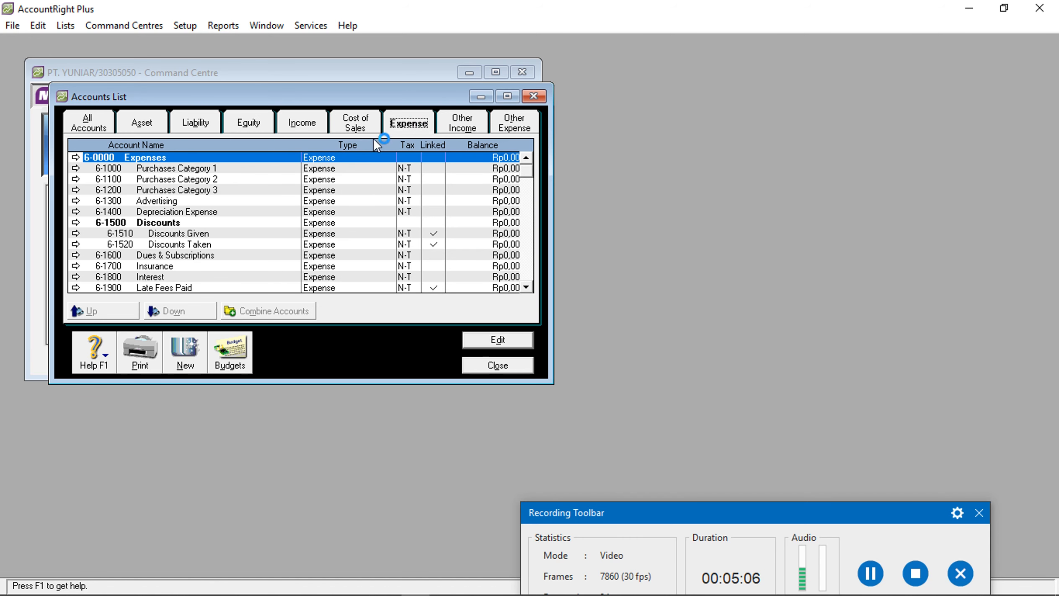
left_click(211, 222)
left_click(199, 179)
double_click(197, 158)
type("BEBAN")
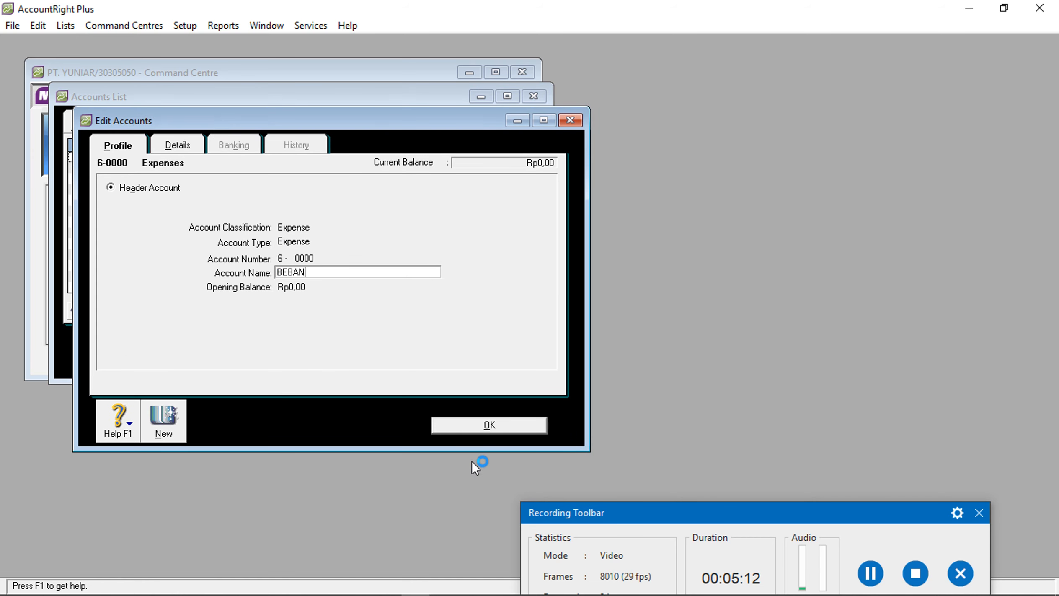
left_click(476, 433)
Rename 8-0000 to PEND LAIN-LAIN and 9-0000 to BEBAN LAIN
left_click(457, 129)
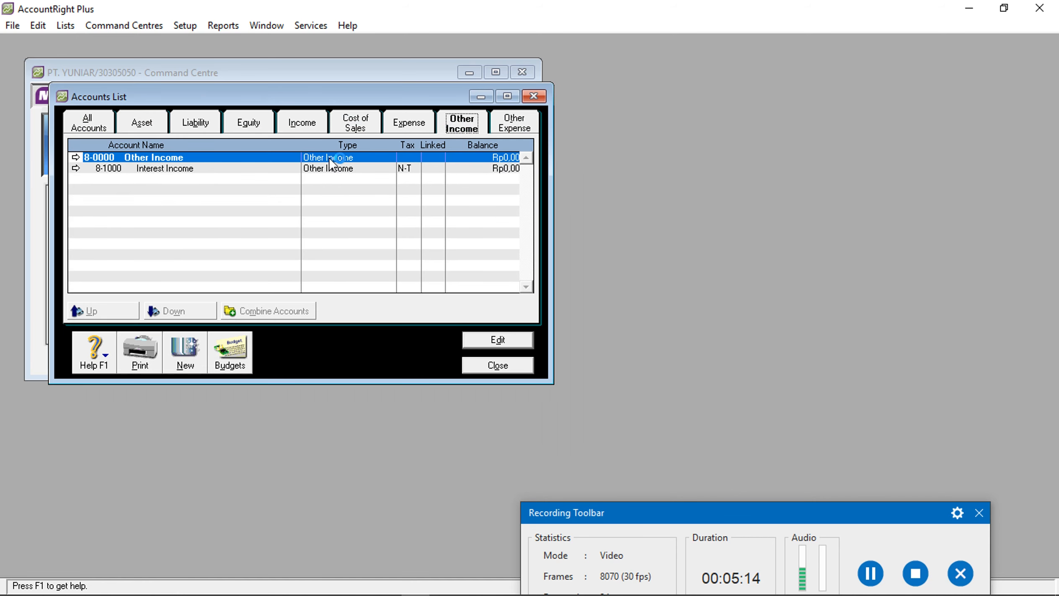
double_click(285, 156)
type("PE")
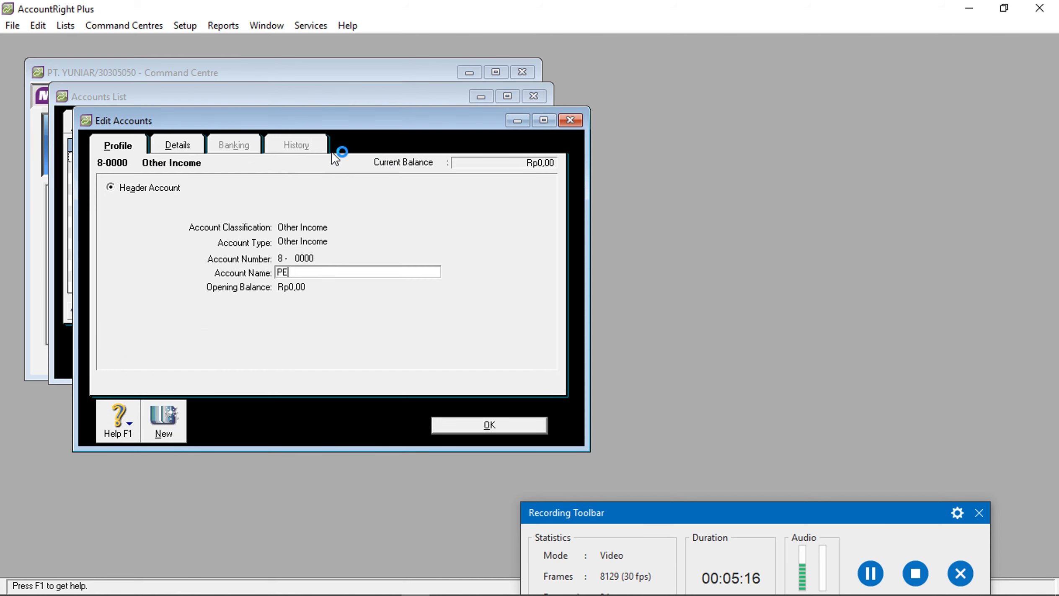
type("ND LAIN-LAIN")
left_click(527, 424)
left_click(514, 125)
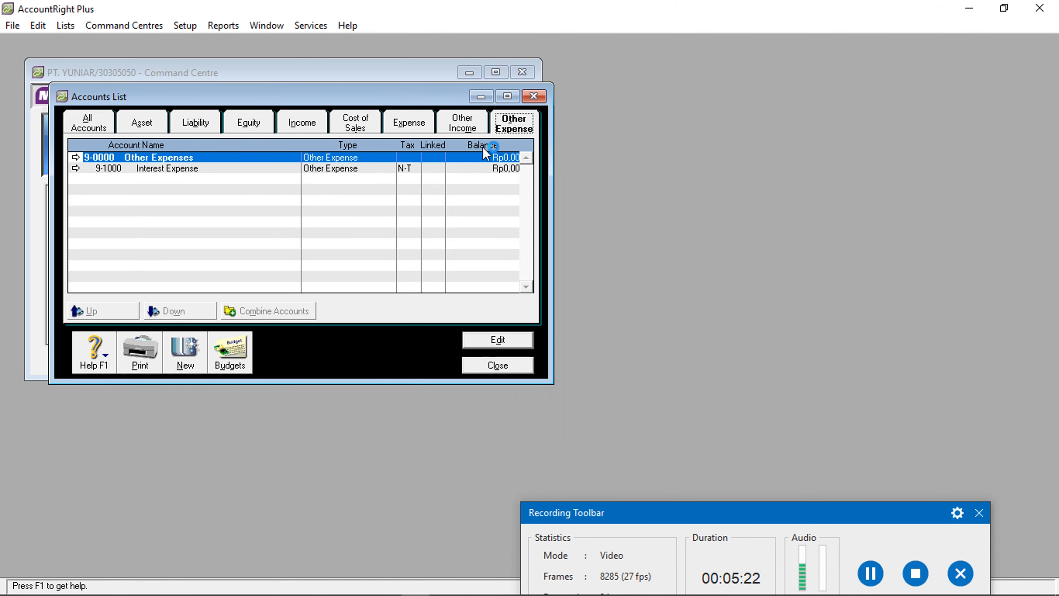
double_click(279, 155)
type("BEBAN LAIN")
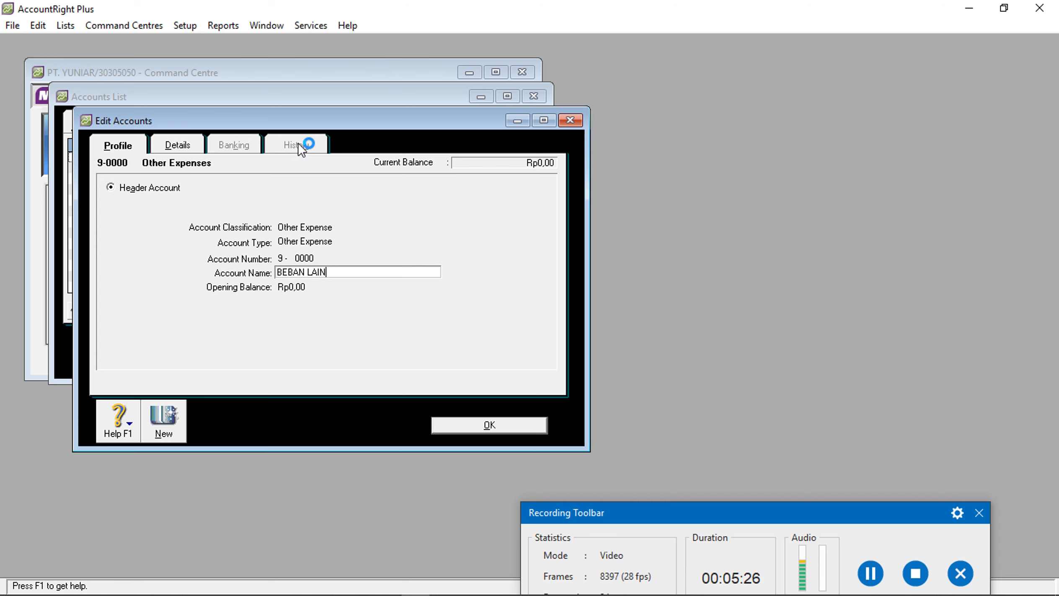
left_click(504, 419)
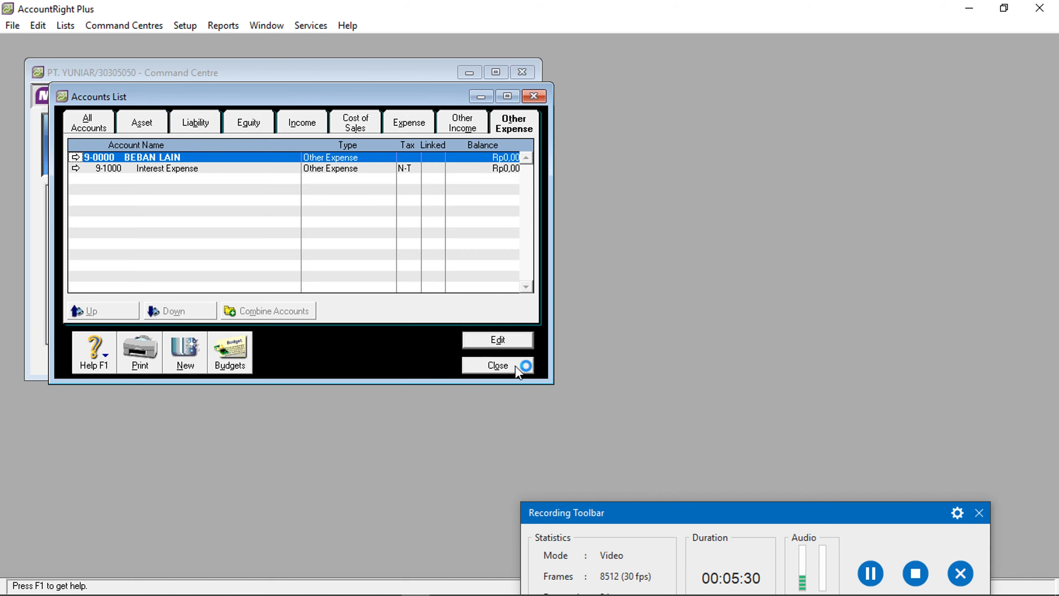
Show the asset accounts under 1-0000 AKTIVA in the Accounts List
left_click(154, 127)
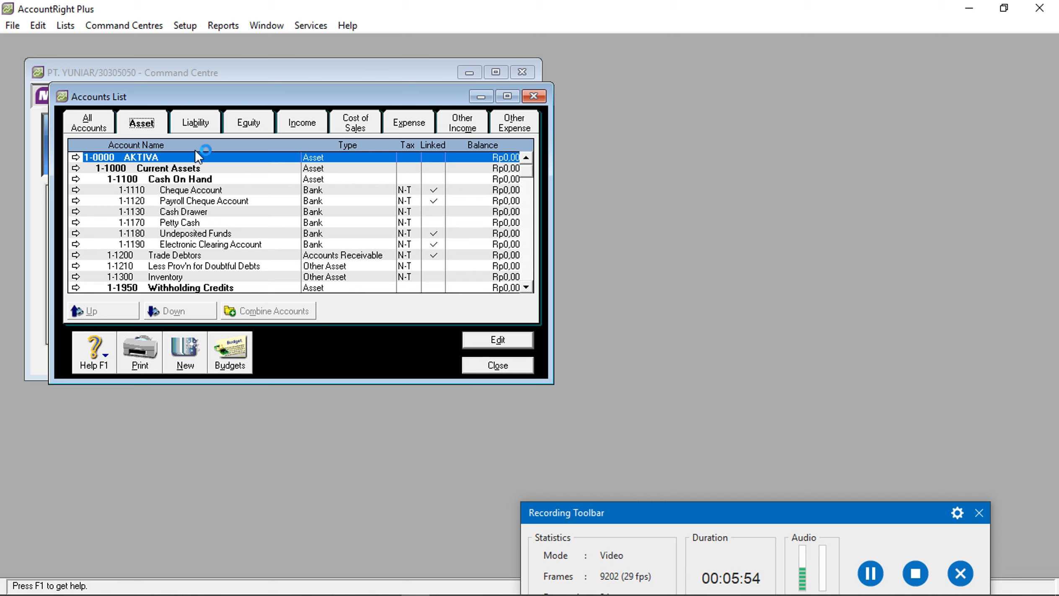
Change Cheque Account to 1-0101 BCA and Trade Debtors to 1-0102 PIUTANG DG
double_click(176, 190)
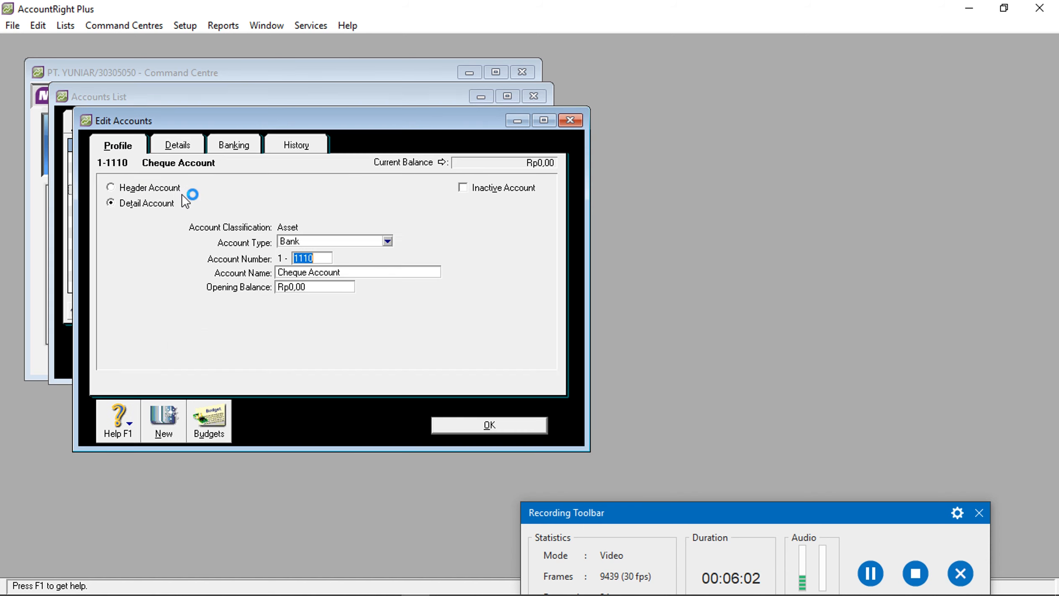
type("0101")
key("Tab")
type("BCA")
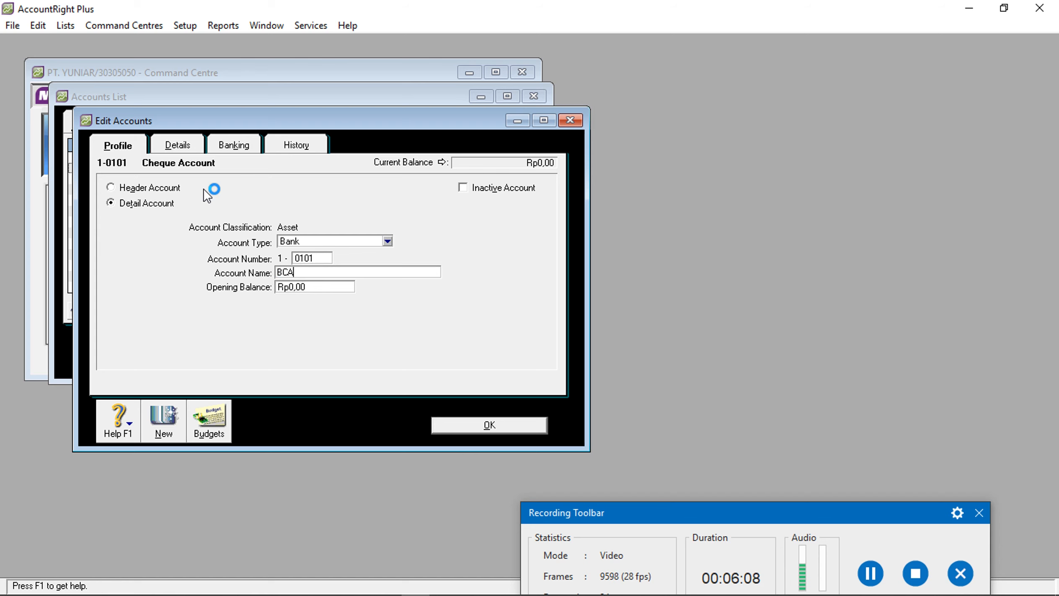
left_click(505, 416)
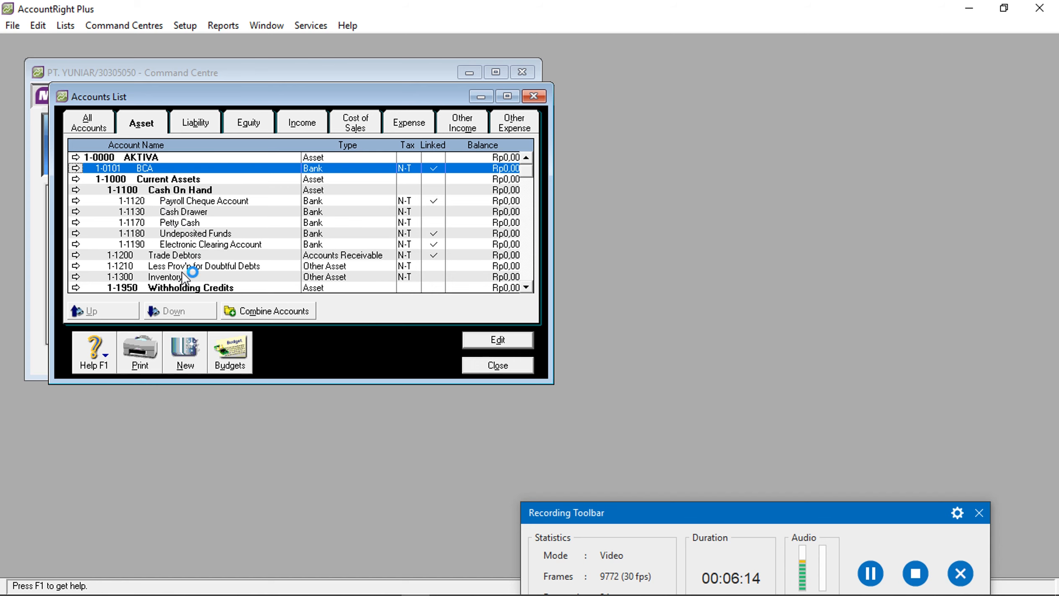
left_click(182, 256)
double_click(182, 257)
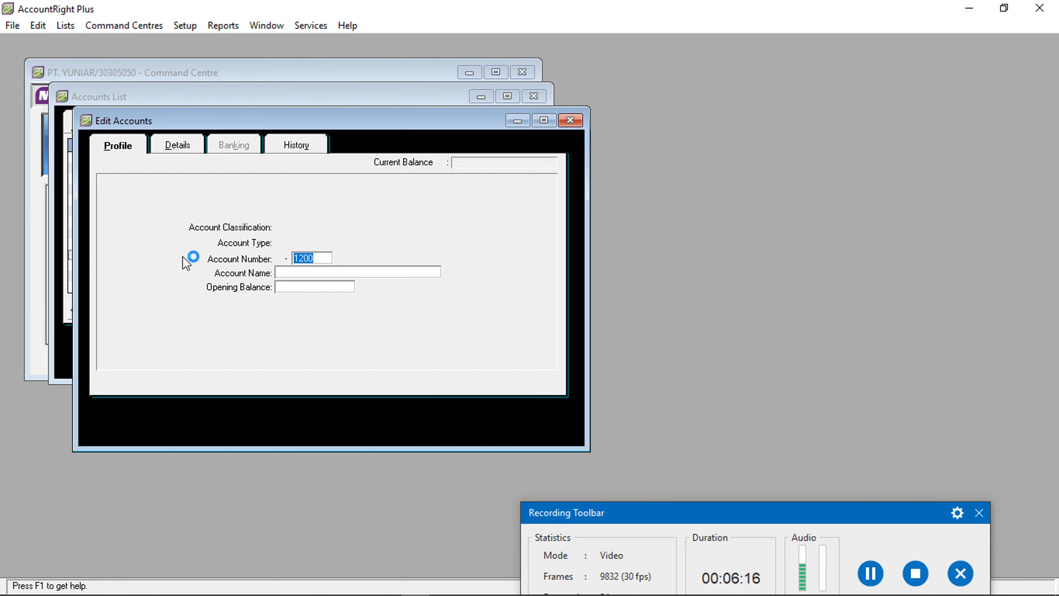
type("0102")
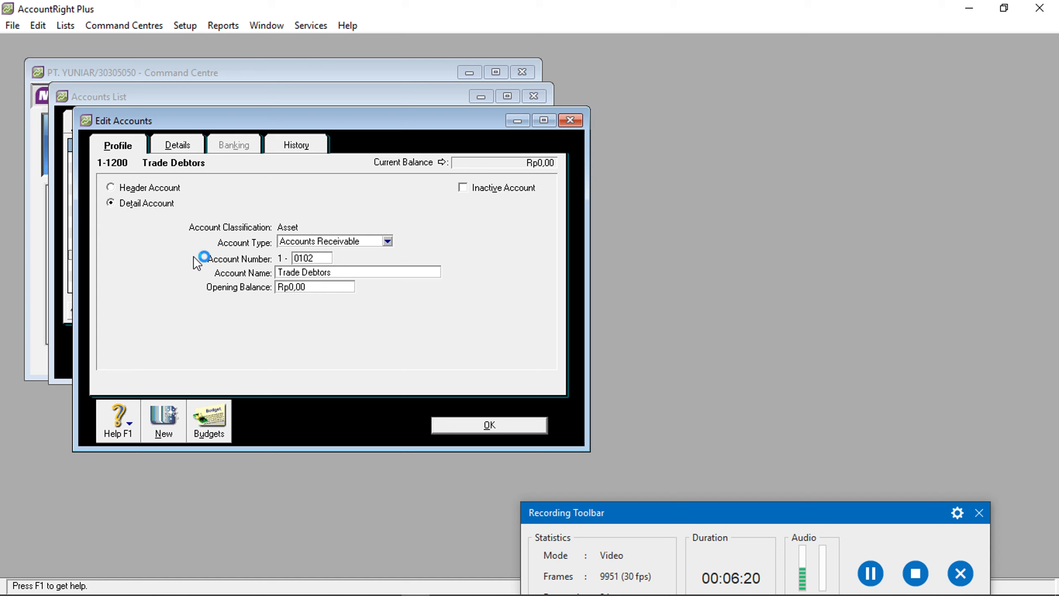
key("Tab")
type("PIUTA")
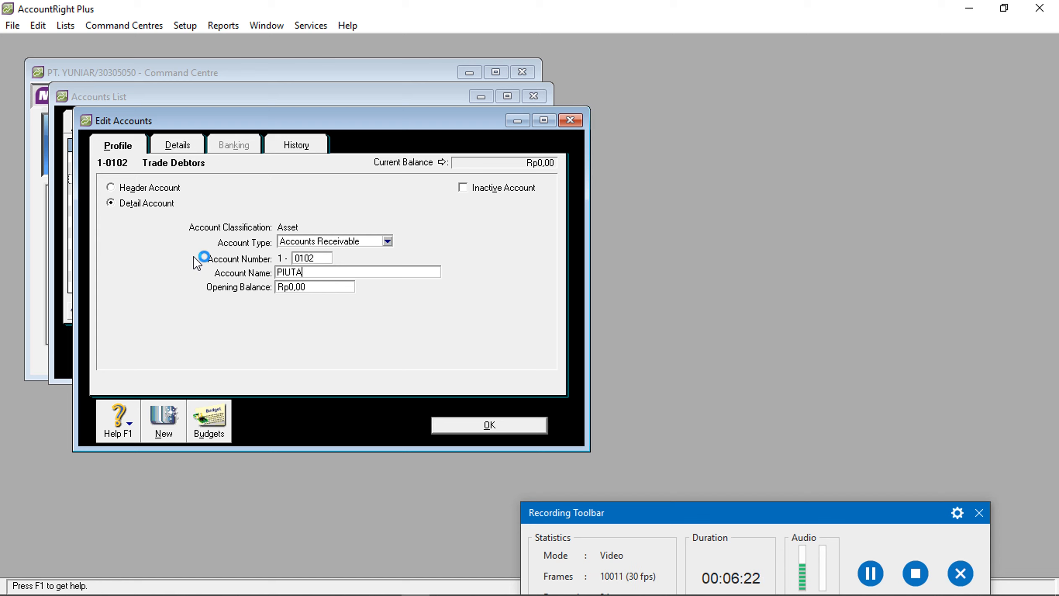
type("NG DG")
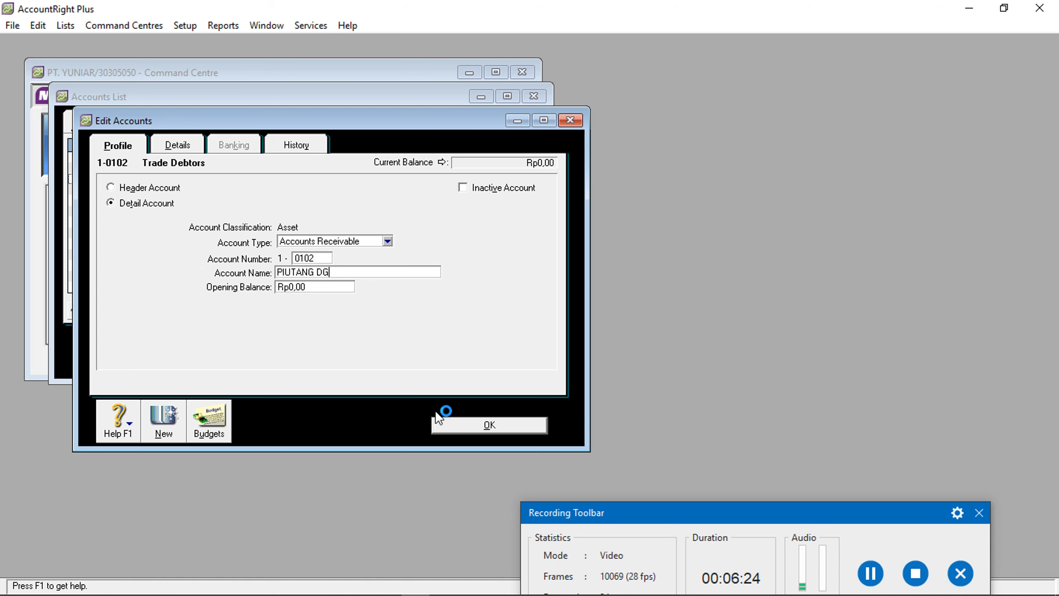
left_click(442, 420)
Change Trade Creditors to 2-0200 UTANG DG, then return to the asset accounts
left_click(195, 122)
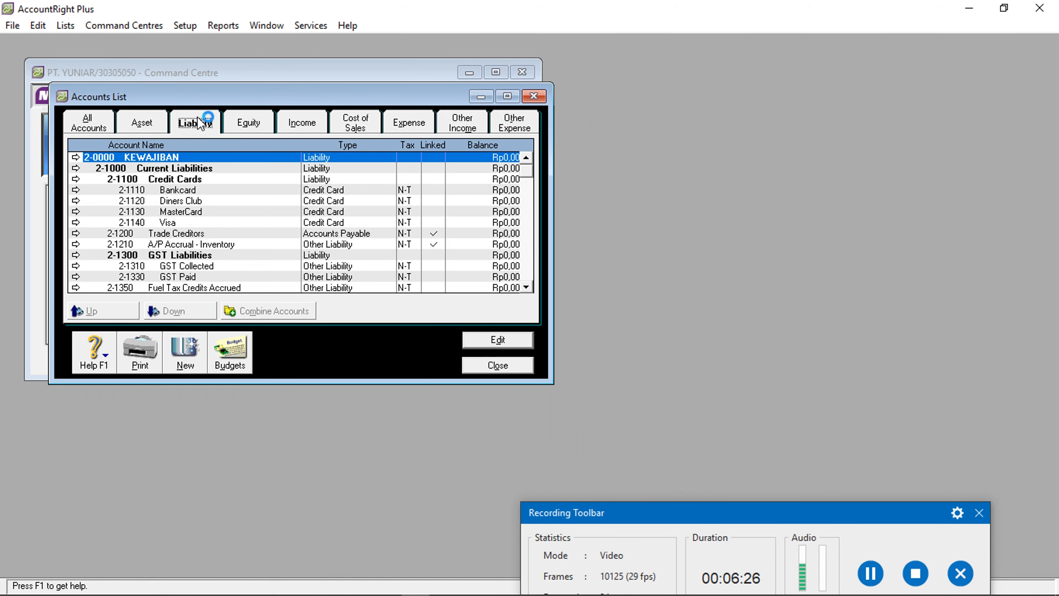
left_click(186, 233)
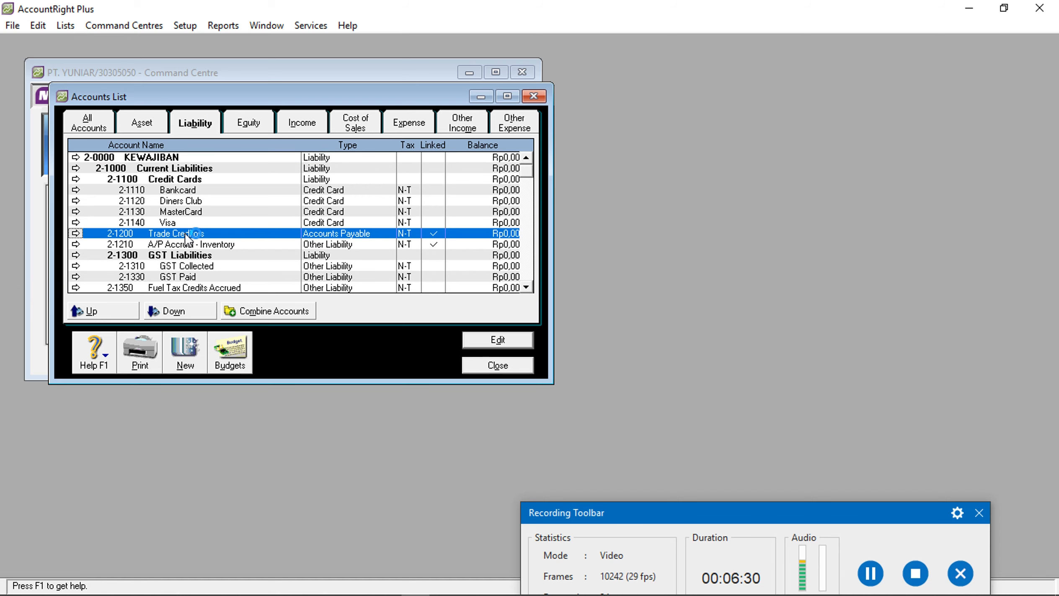
double_click(187, 234)
type("0200")
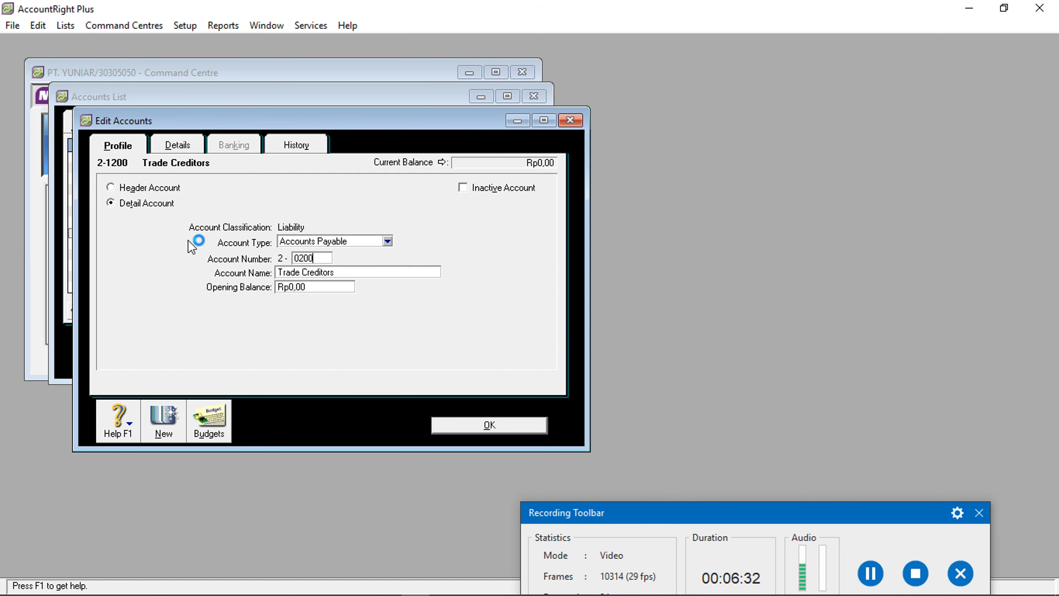
key("Tab")
type("UTAN")
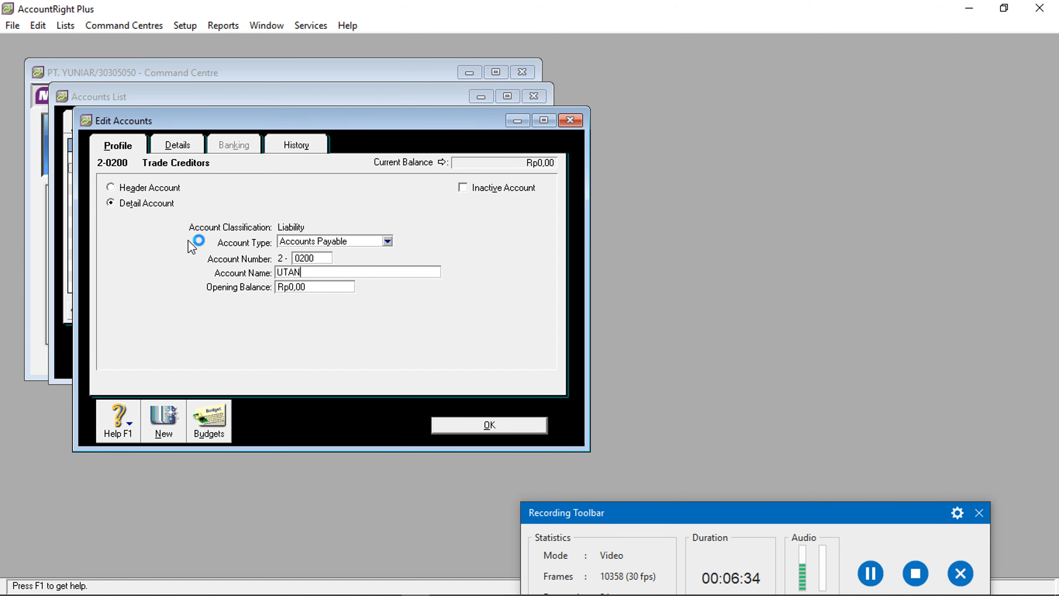
type("G GD")
key("BackSpace")
key("BackSpace")
type("DG")
left_click(437, 426)
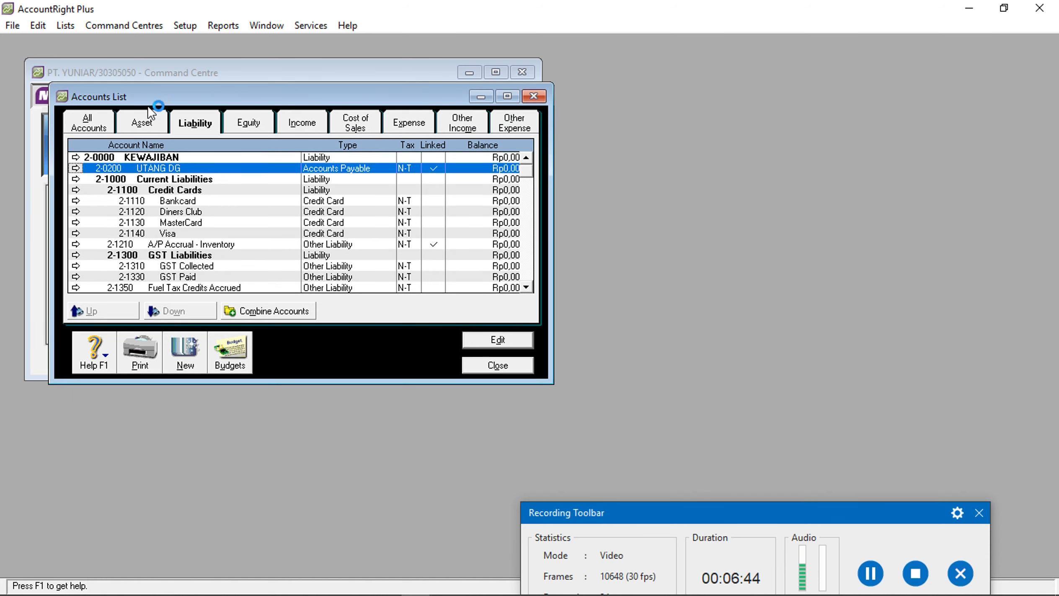
left_click(150, 122)
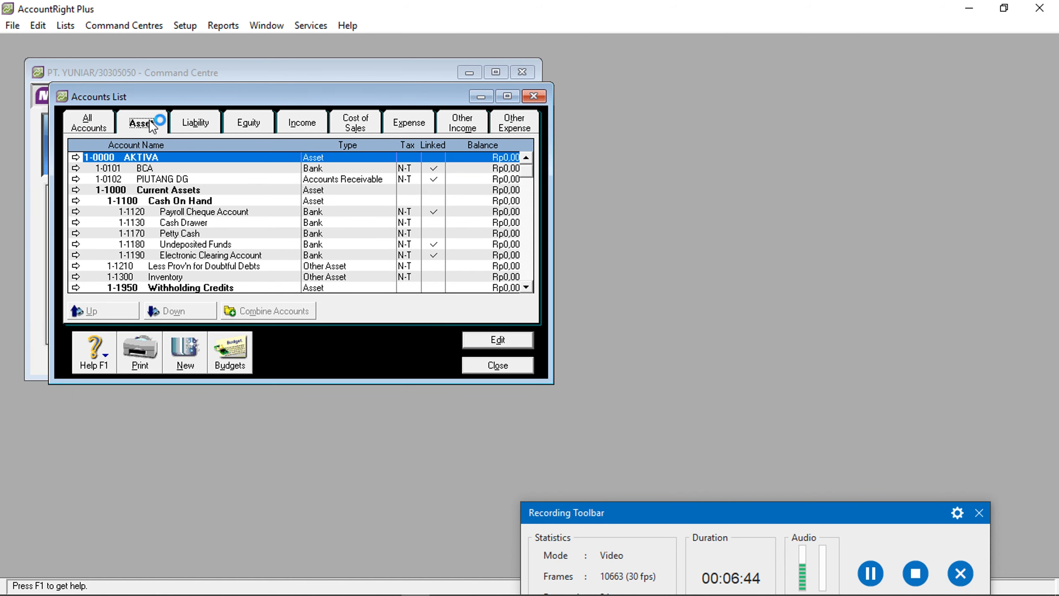
Create asset accounts 1-0100 KAS and 1-0103 PERSED BRG DG
left_click(186, 349)
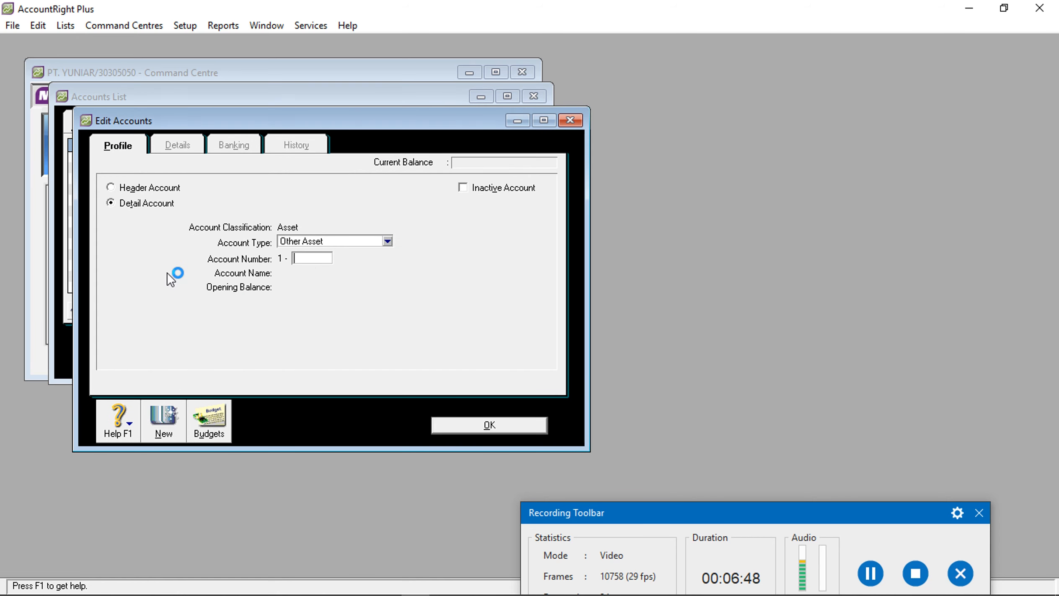
type("0100")
key("Tab")
type("KAS")
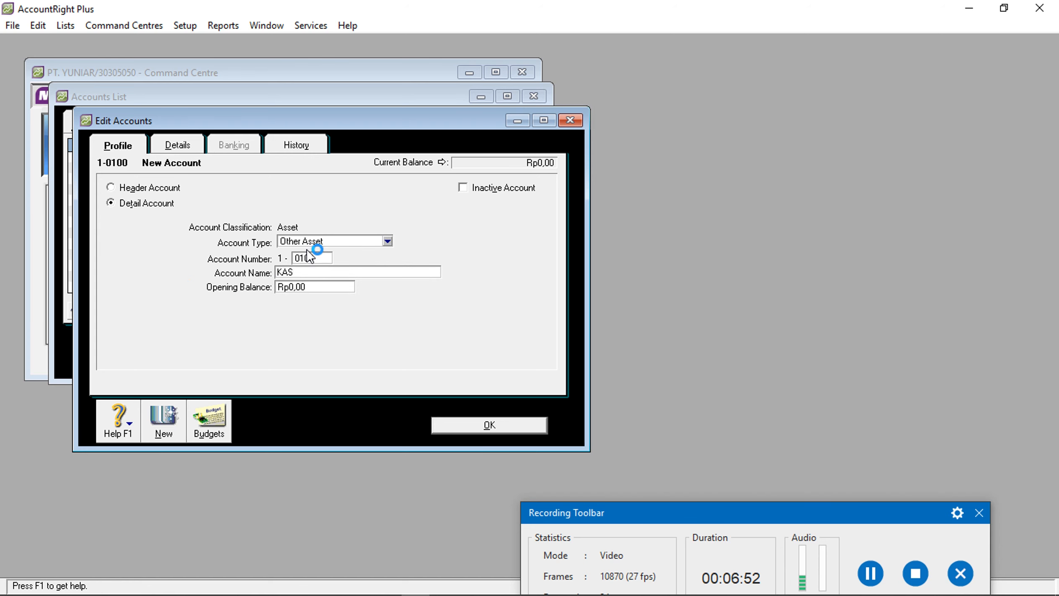
left_click(473, 425)
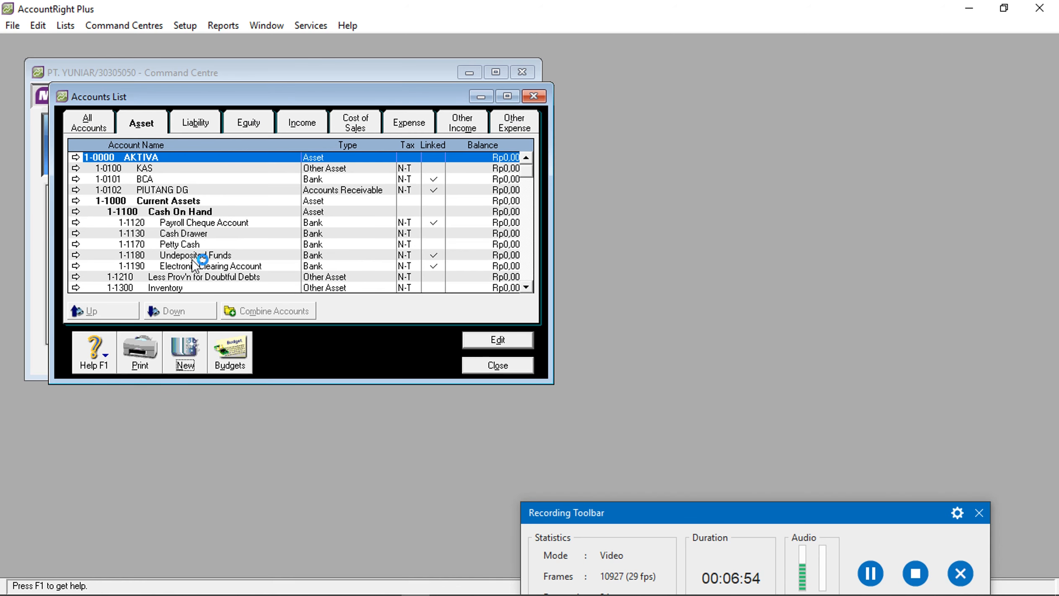
left_click(185, 347)
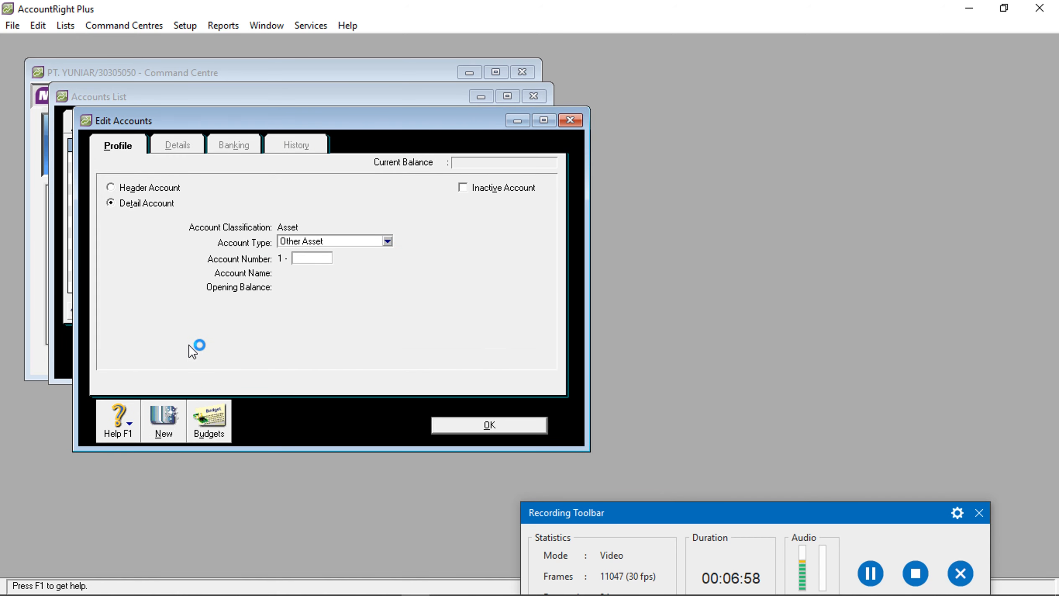
type("0103")
key("Tab")
type("PERSED ")
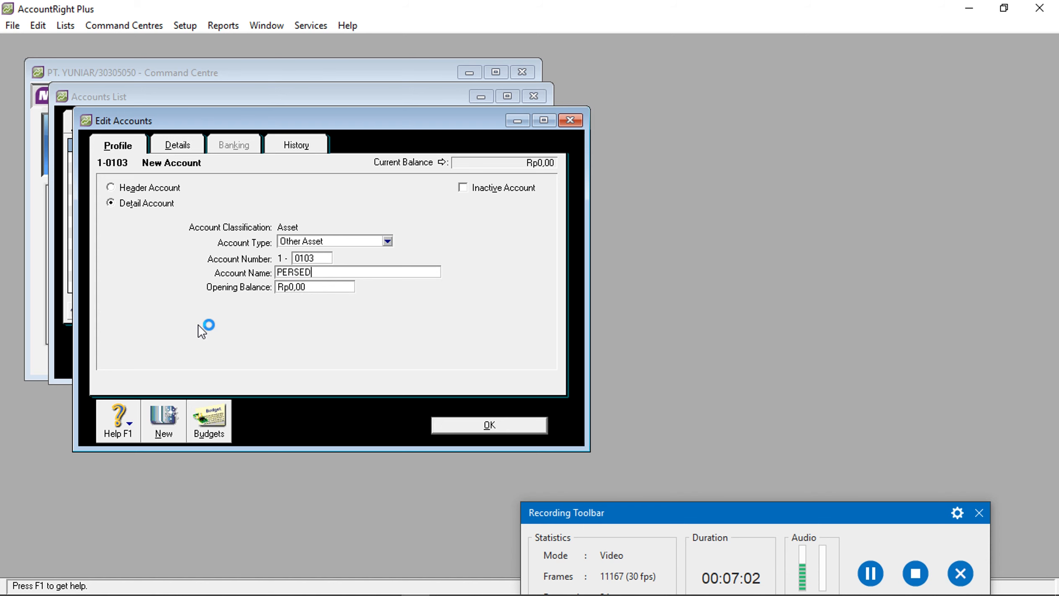
type("BRG DG")
left_click(461, 425)
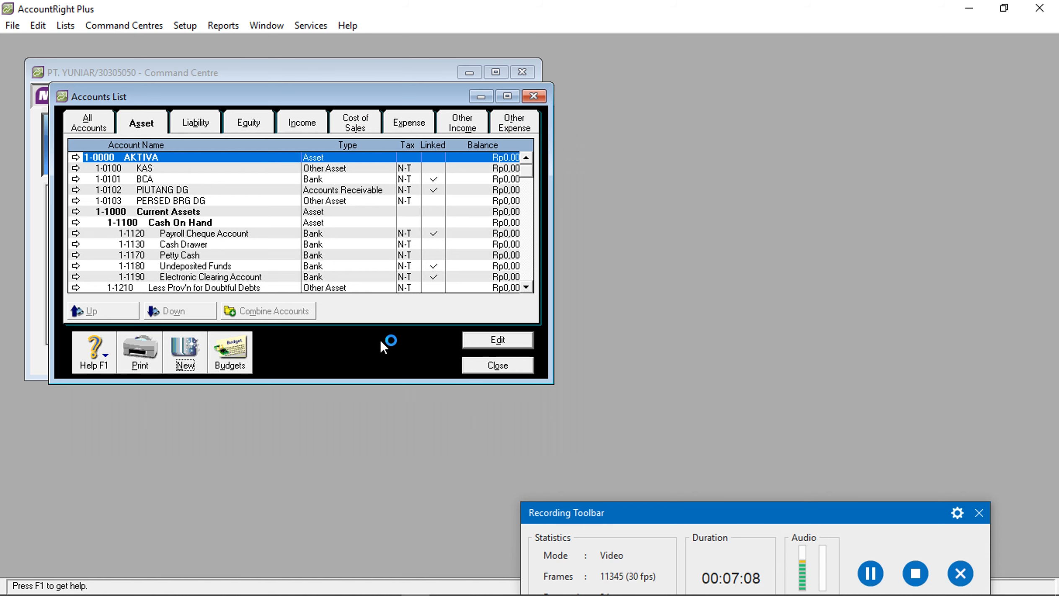
Create asset accounts 1-0104 PERLENGK and 1-0110 PERALATAN
left_click(191, 354)
type("0104")
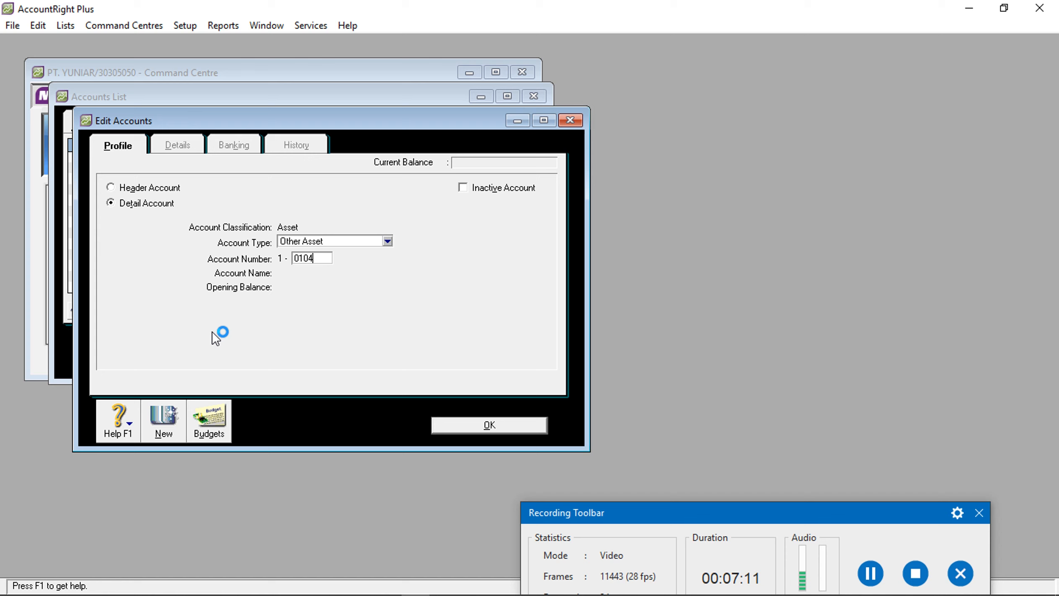
key("Tab")
type("PERLENGK")
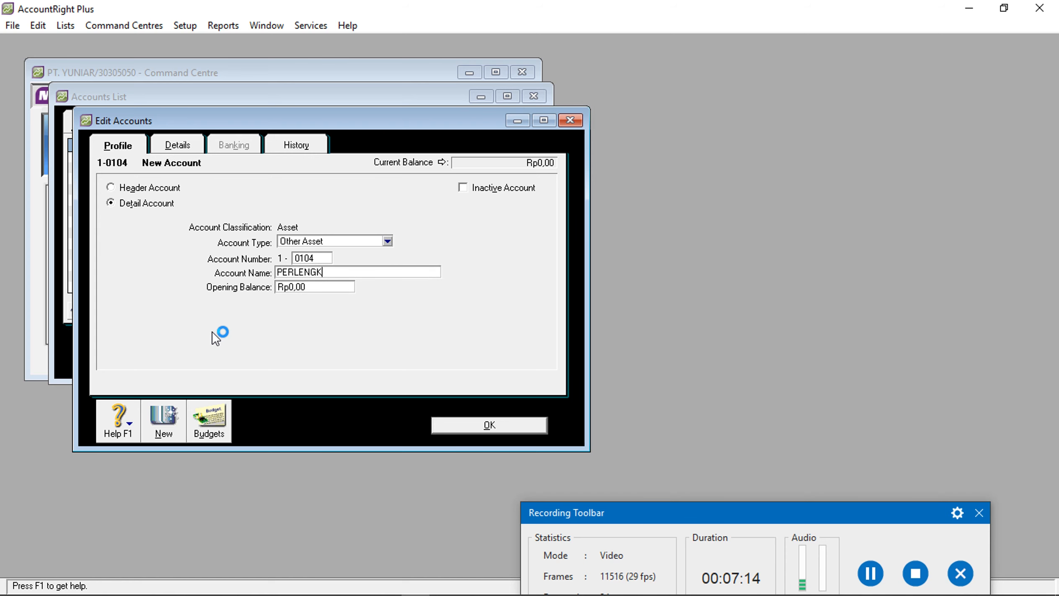
left_click(459, 424)
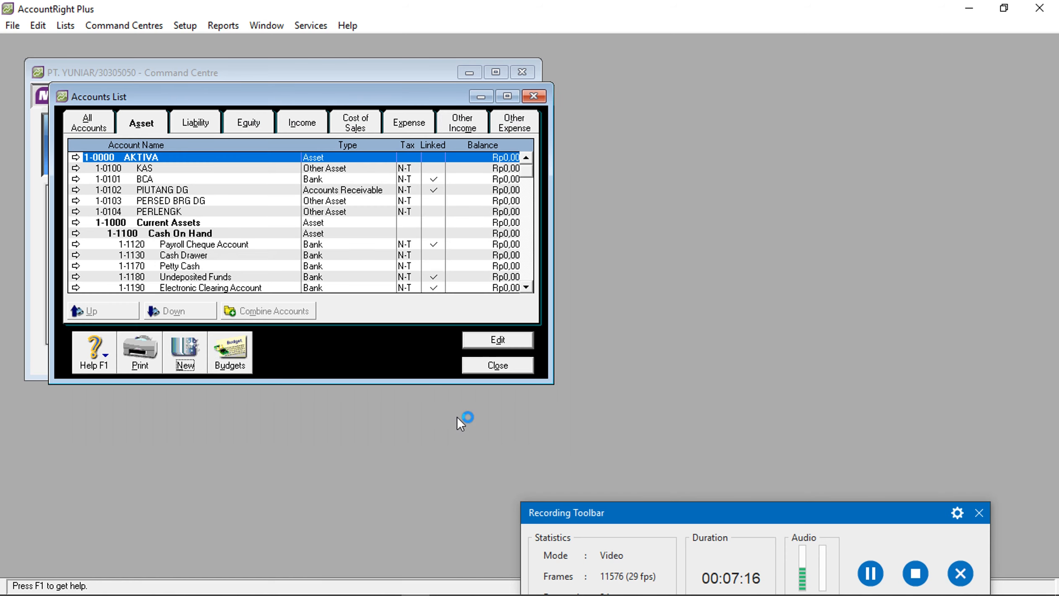
left_click(179, 350)
type("0110")
key("Tab")
type("PERALATAN")
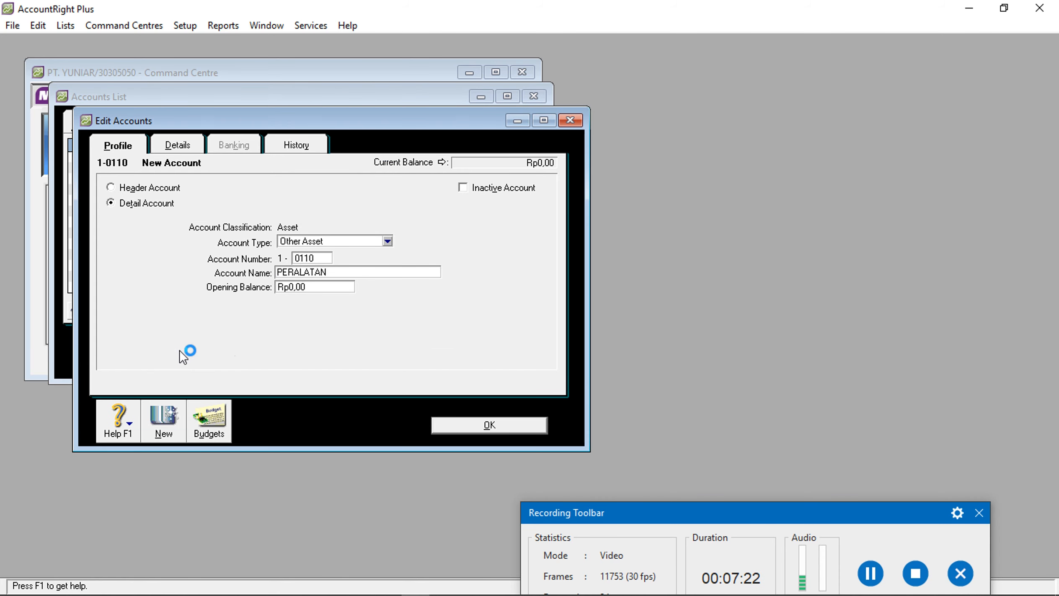
left_click(454, 429)
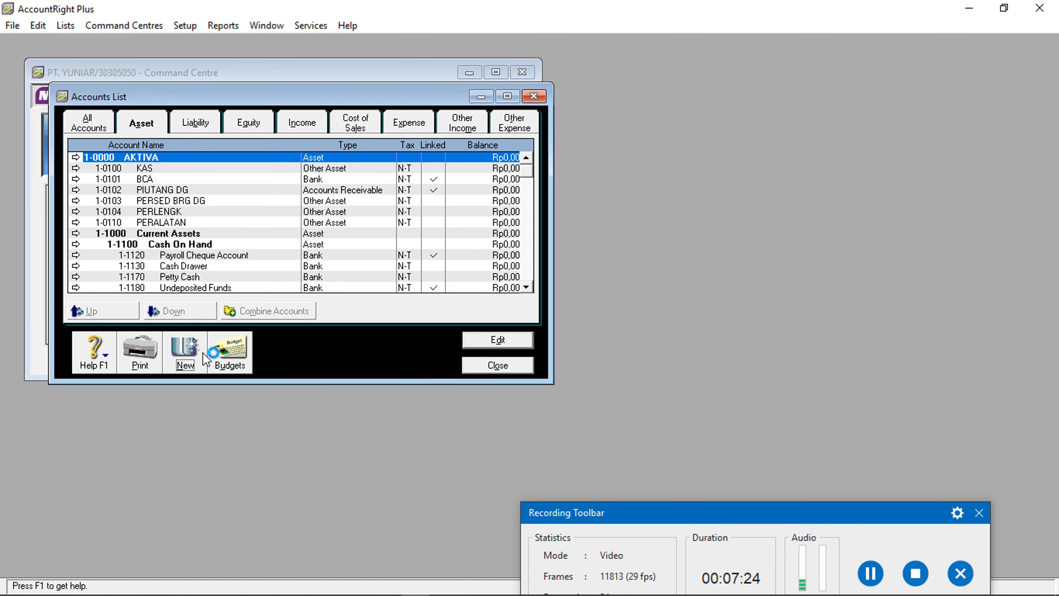
Create asset account 1-0111 AKM.PENYUS PERALATAN
left_click(203, 353)
type("0111")
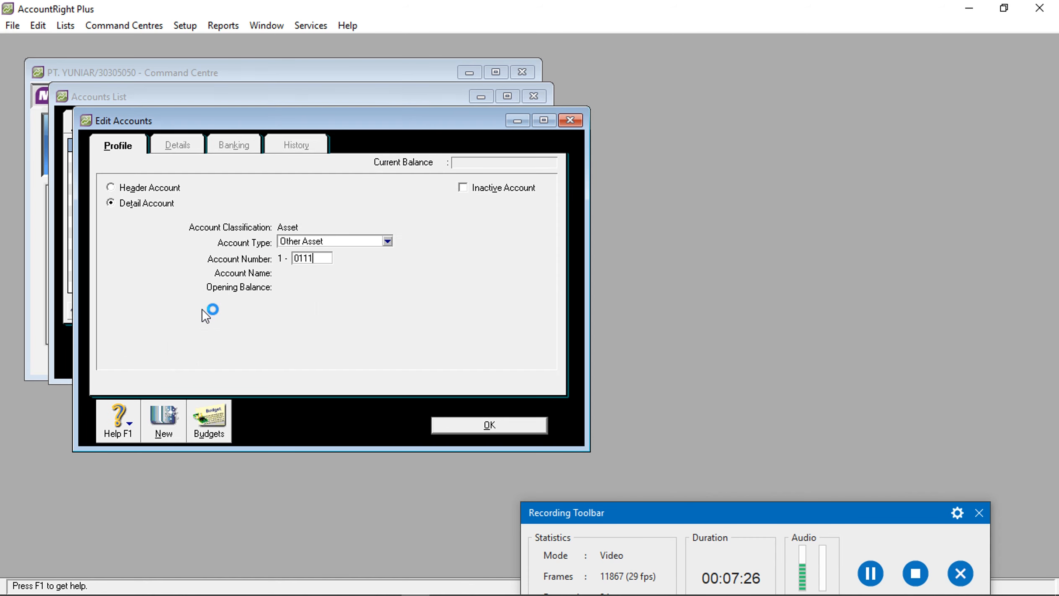
key("Tab")
type("AKM")
type("PE")
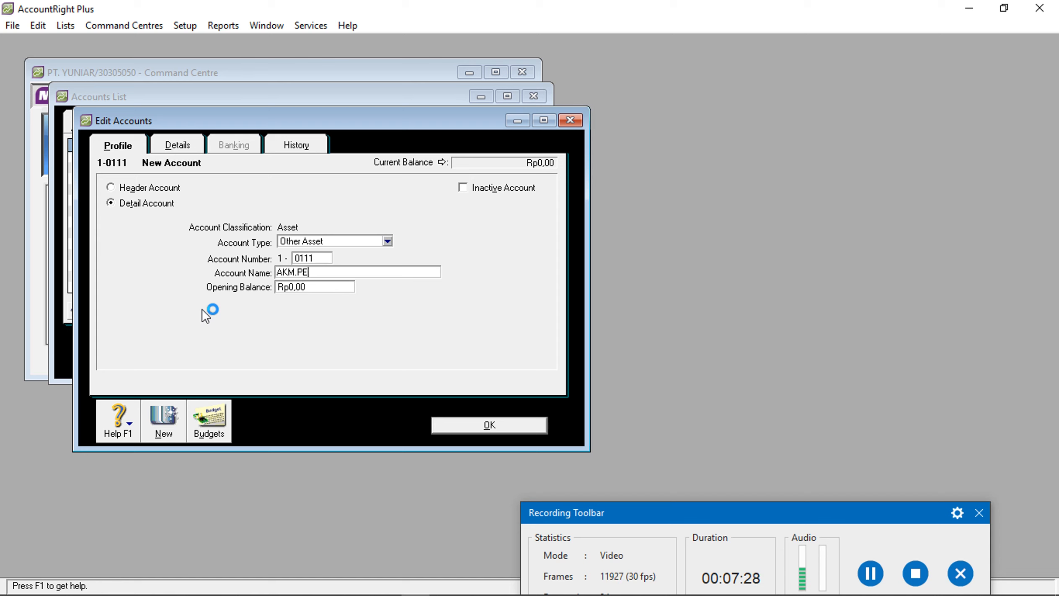
type("NYUS PERALATAN")
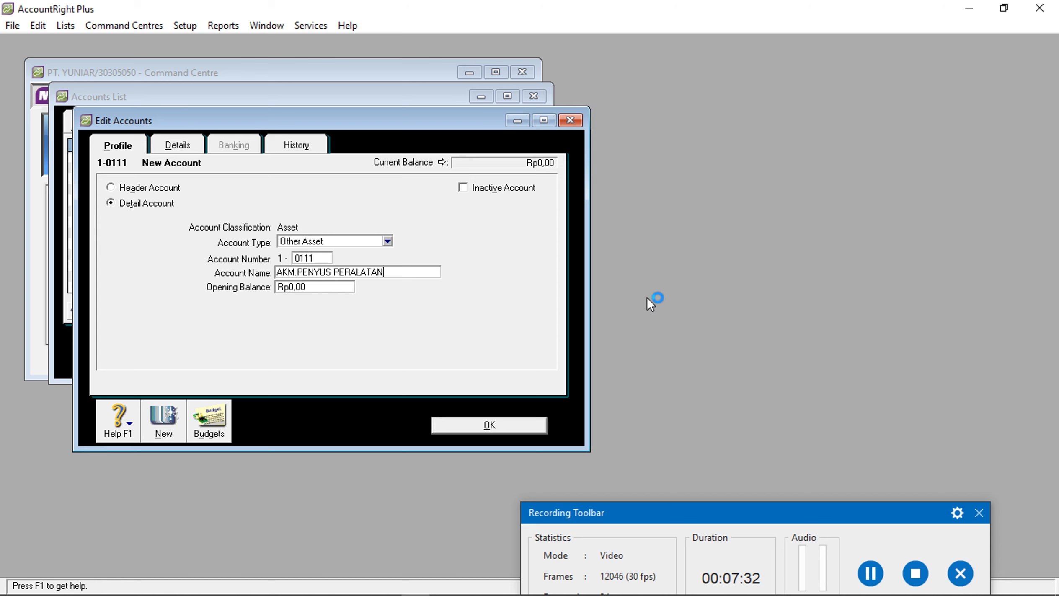
left_click(487, 425)
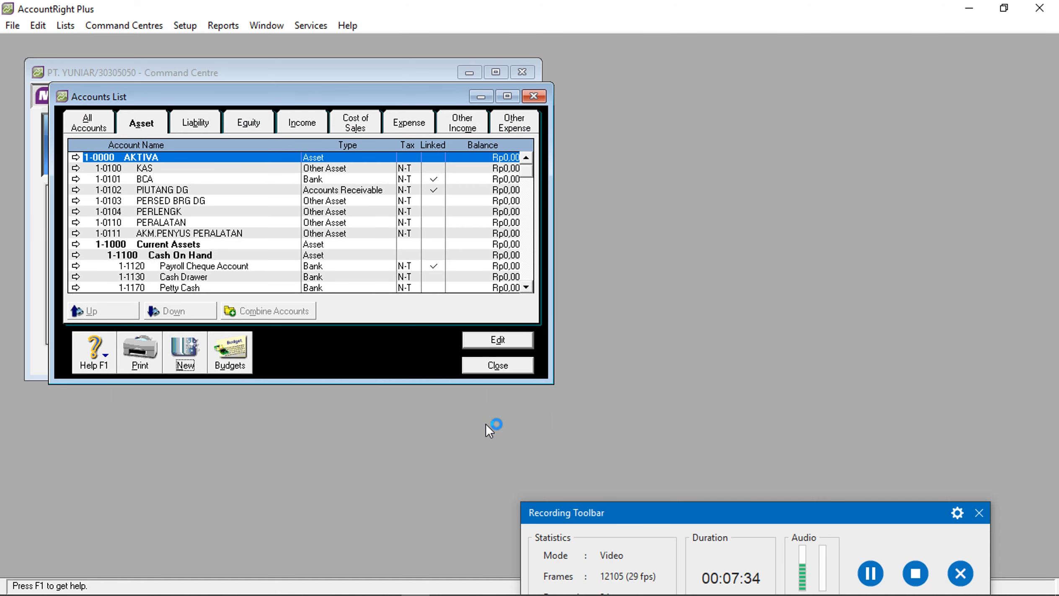
Create equity account 3-0300 MODAL KML under the 3-0000 MODAL header
left_click(214, 123)
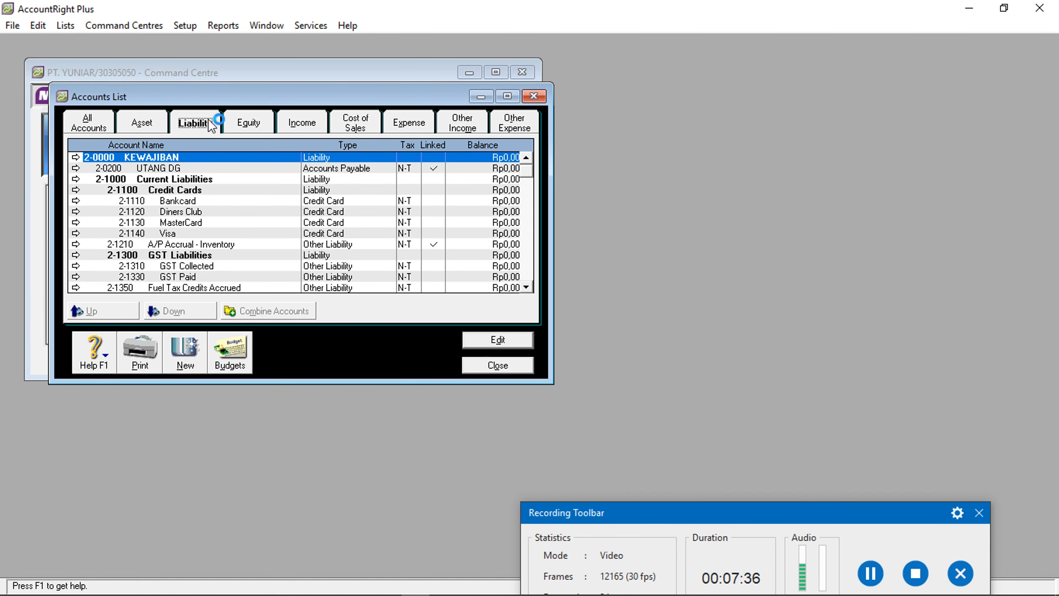
left_click(181, 168)
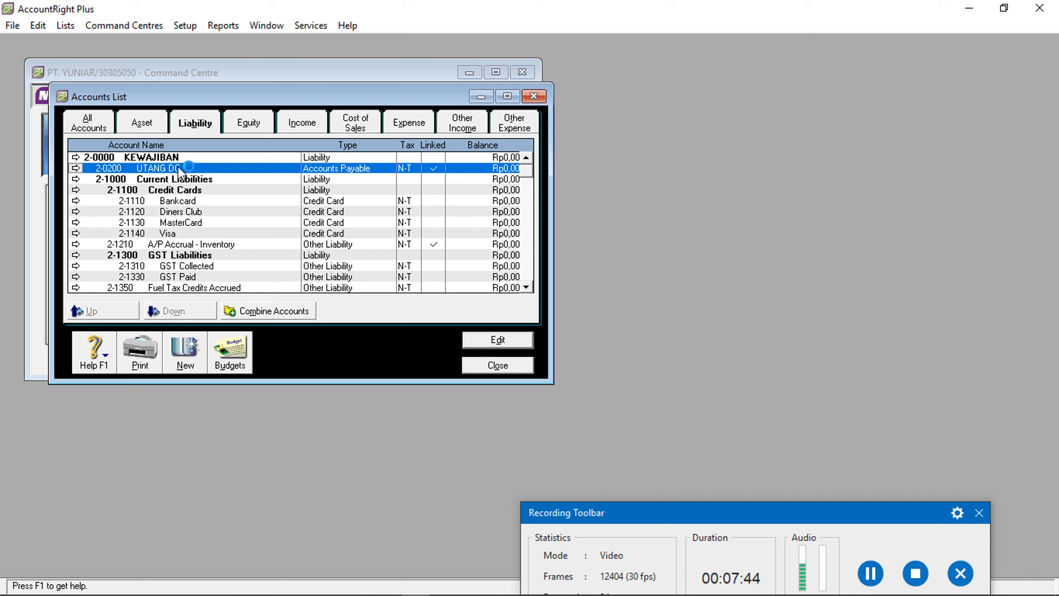
left_click(237, 126)
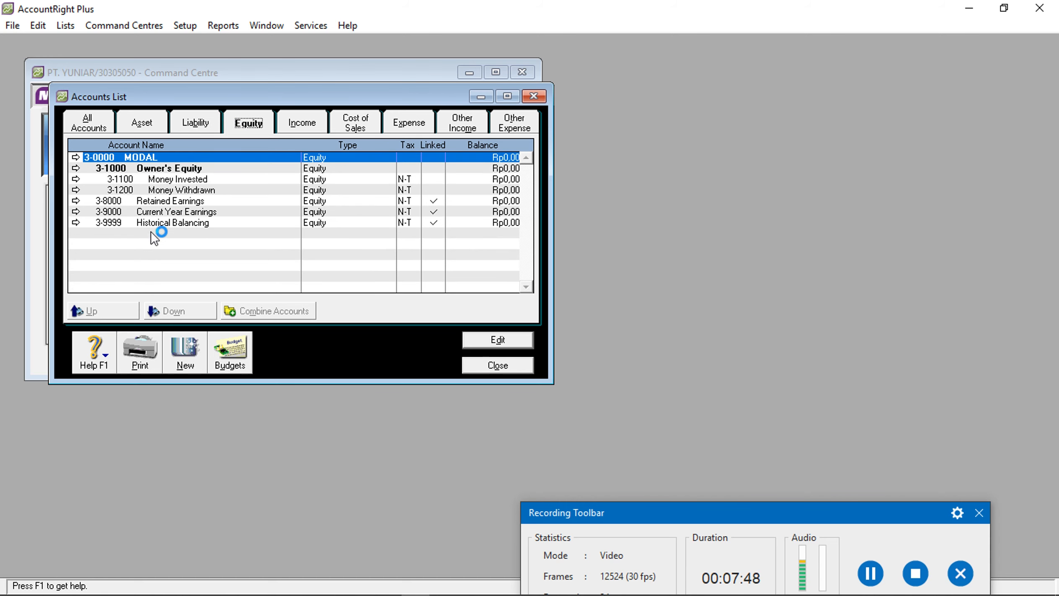
left_click(195, 349)
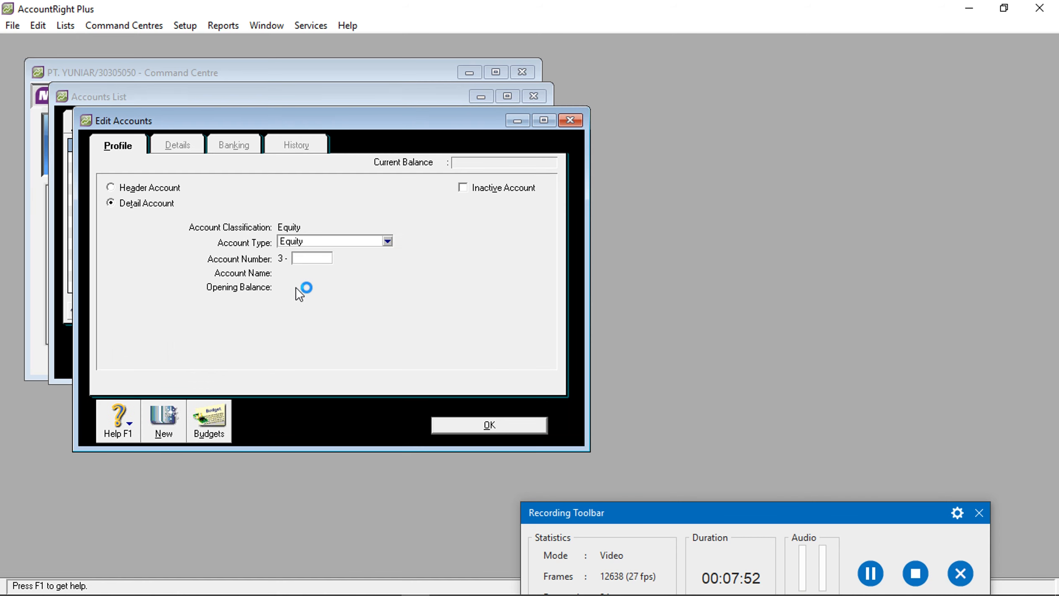
type("0300")
key("Tab")
type("MOD")
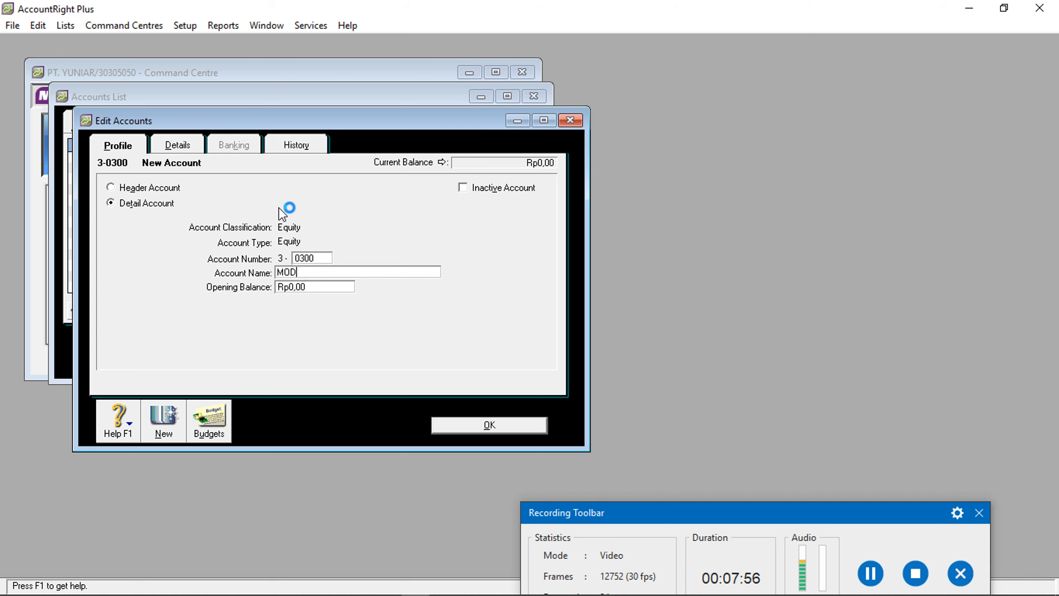
type("AL KML")
left_click(524, 428)
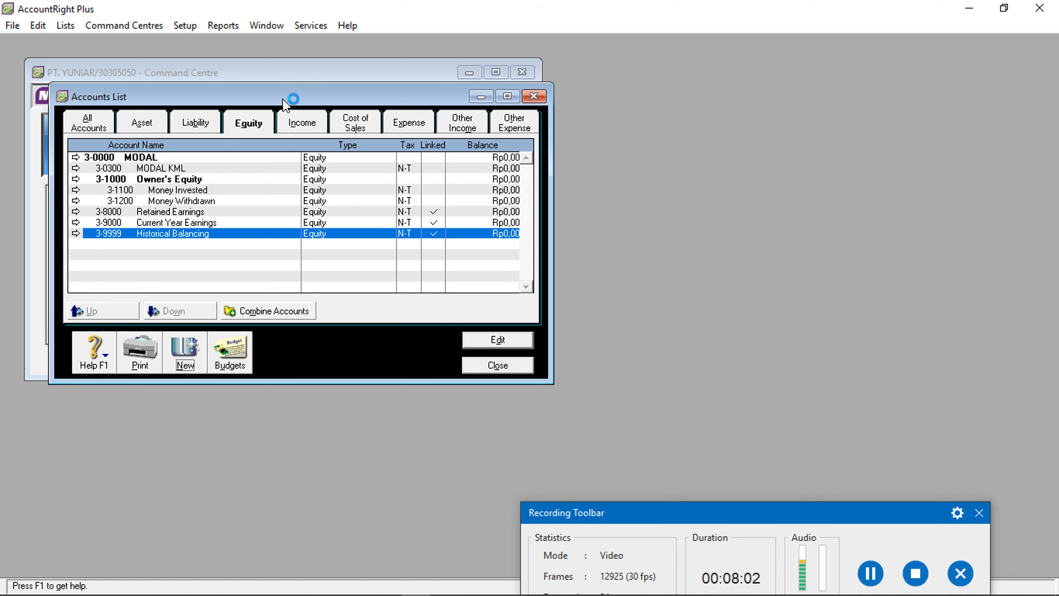
left_click(306, 121)
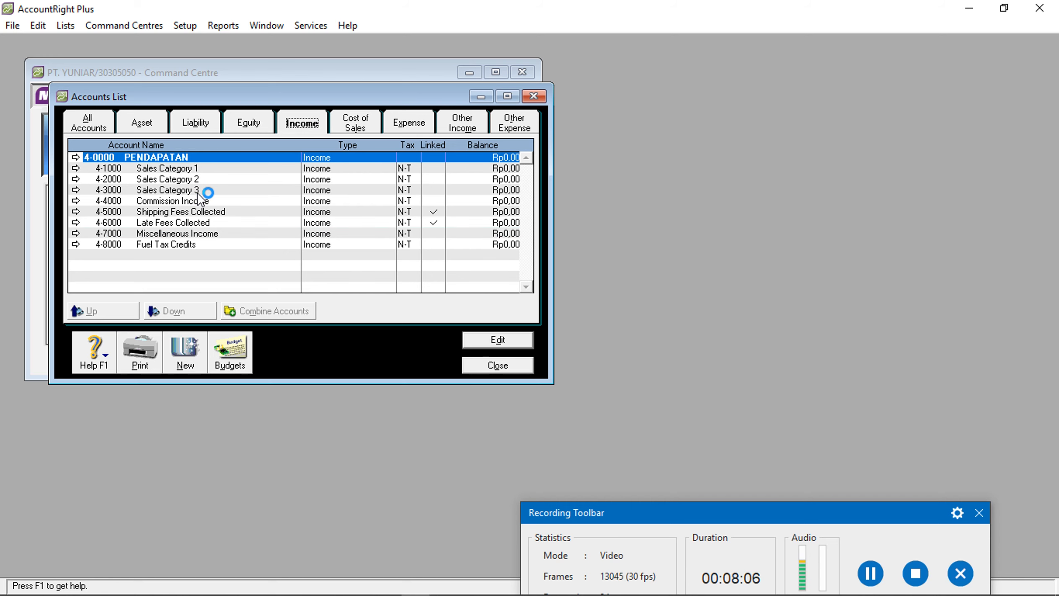
Create income account 4-0400 PENJUALAN
left_click(189, 349)
left_click_drag(756, 513, 743, 456)
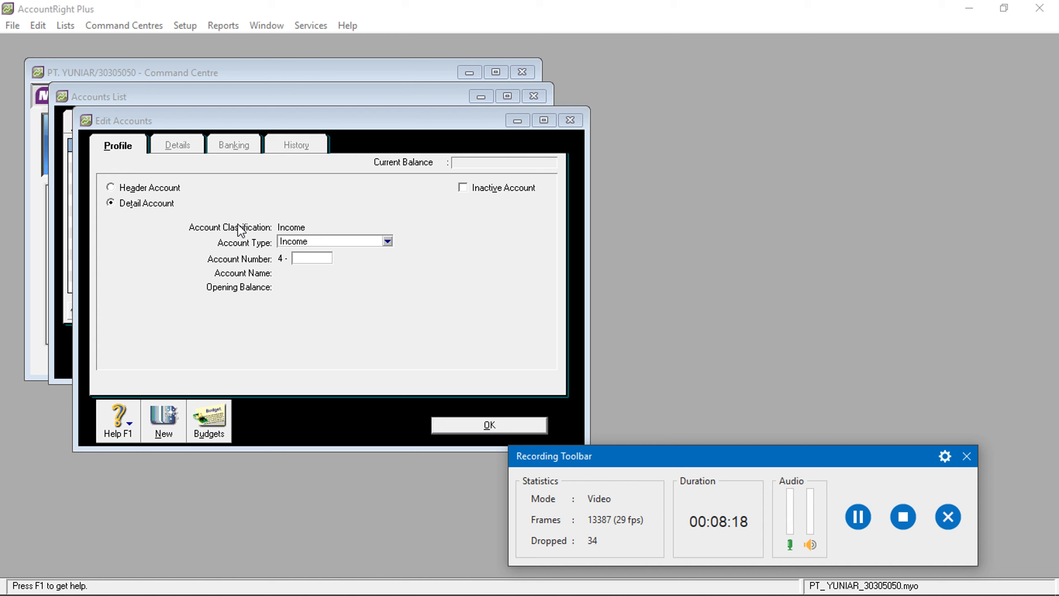
left_click(312, 257)
type("0400")
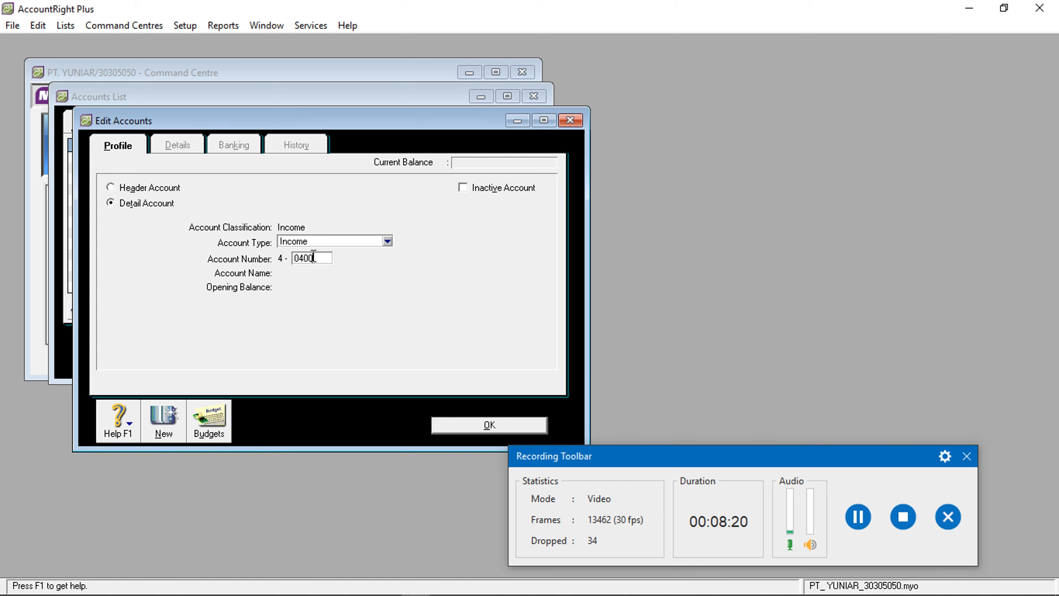
key("Tab")
type("RENJUALAN")
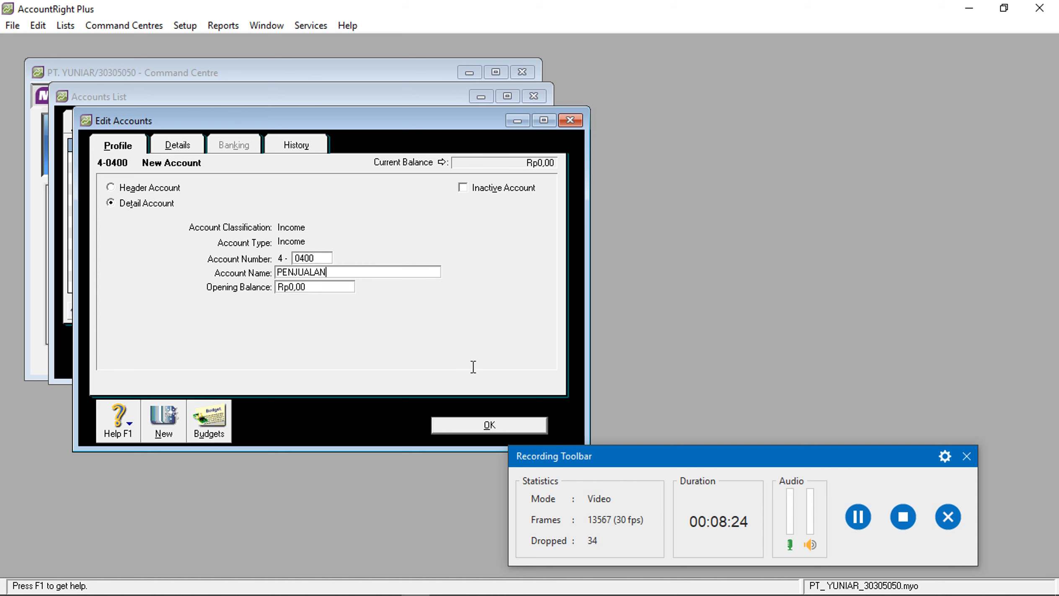
left_click(480, 426)
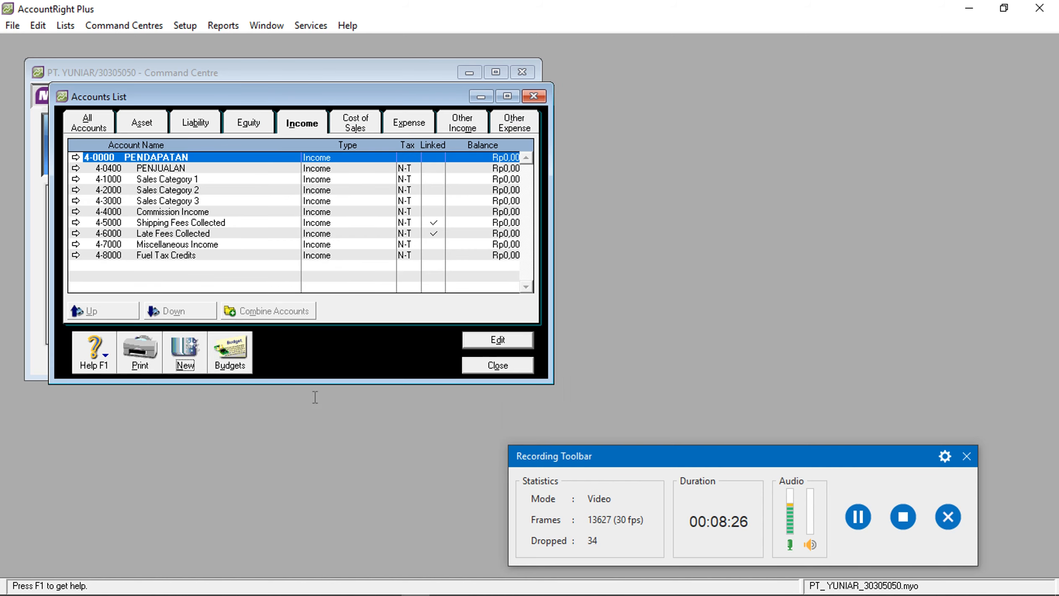
Create income accounts 4-0401 POT PENJUALAN and 4-0402 RETUR PENJUALAN
left_click(192, 360)
type("0401")
key("Tab")
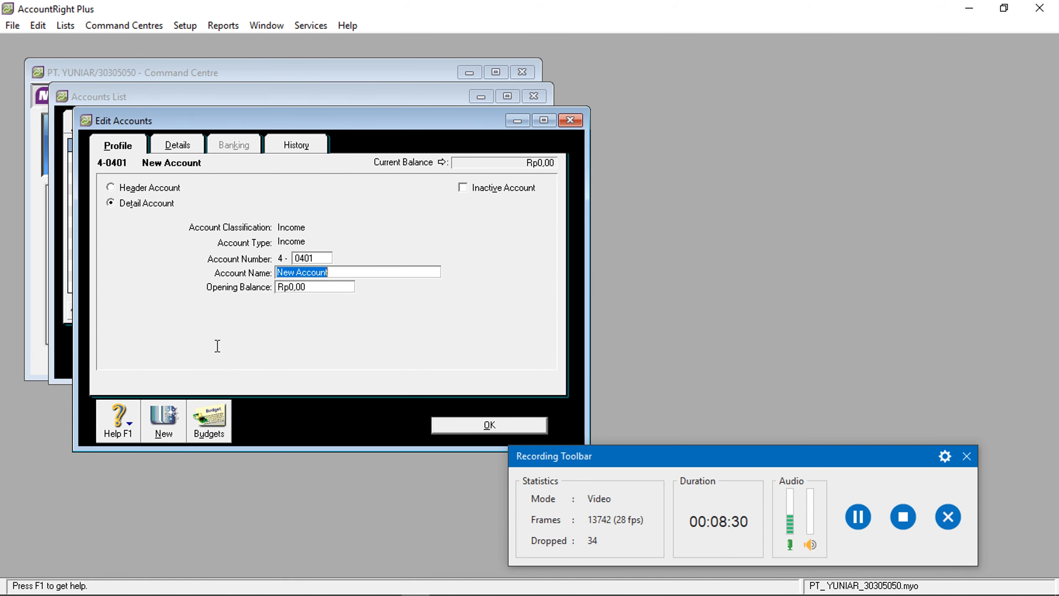
type("POT ")
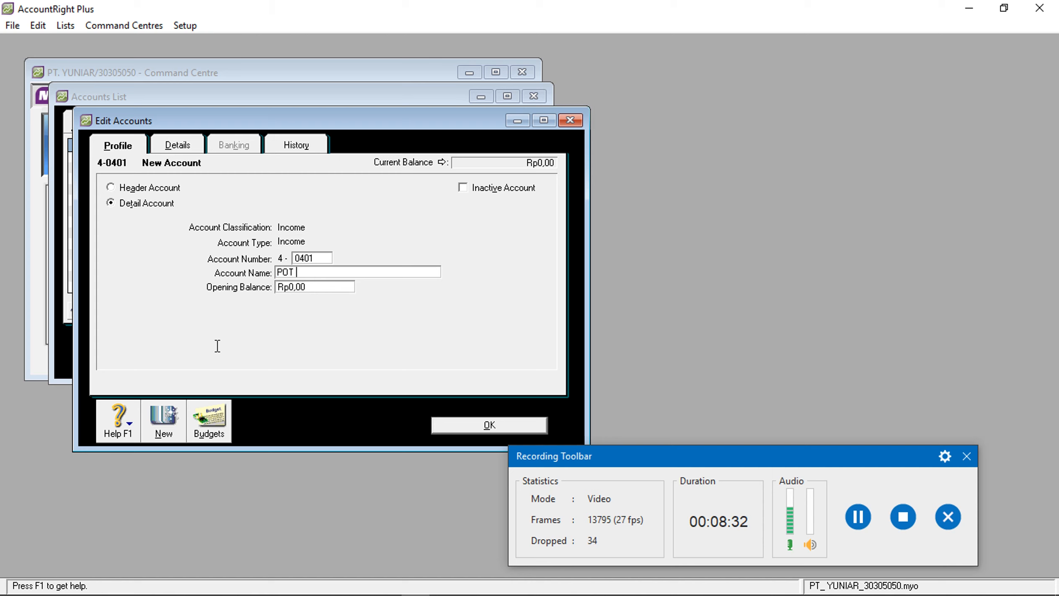
type("PENJUALAN")
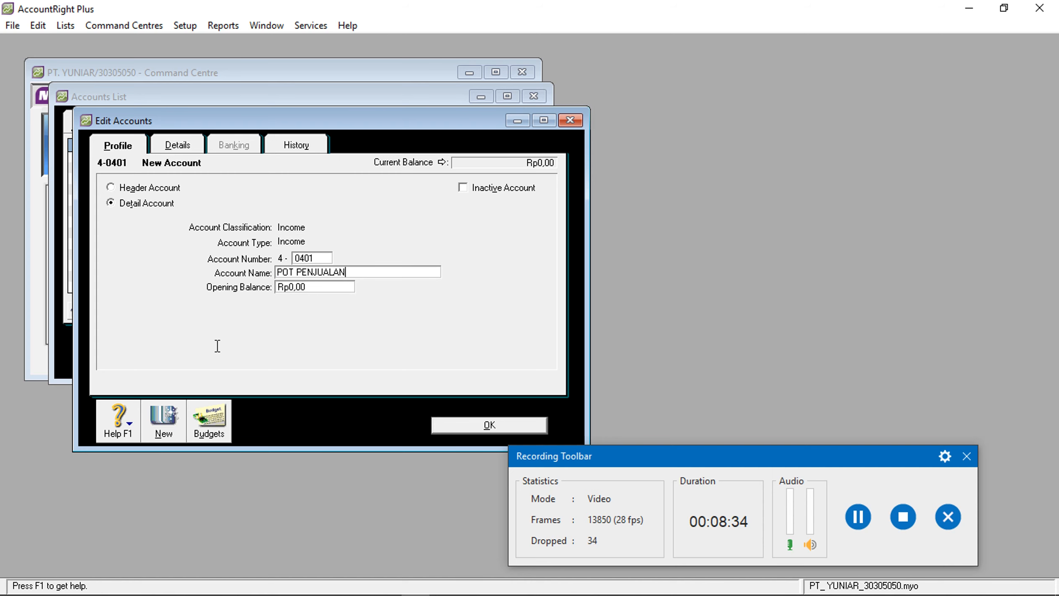
left_click(532, 422)
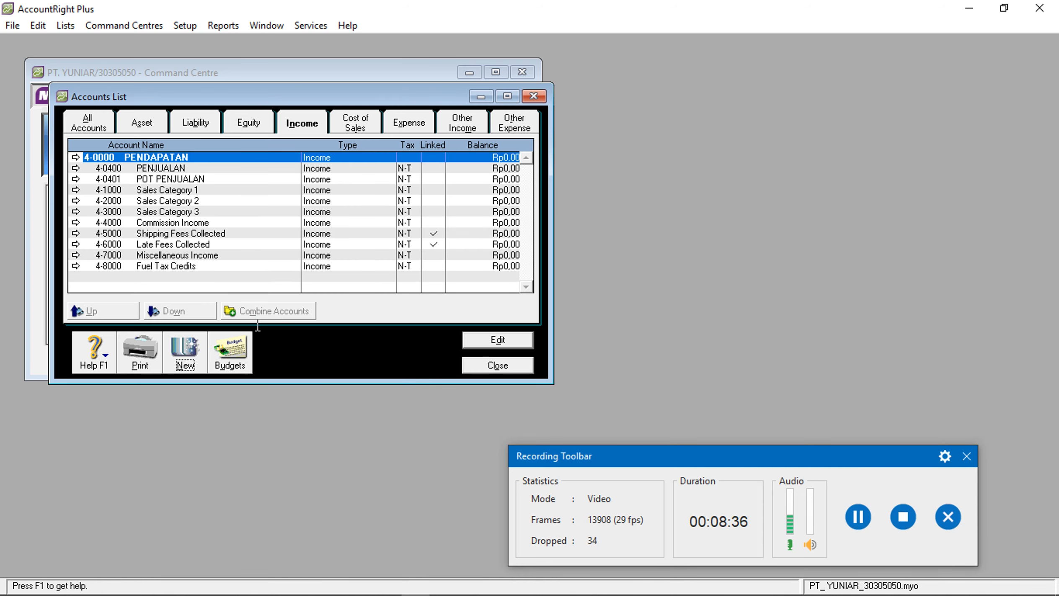
left_click(184, 351)
type("0402")
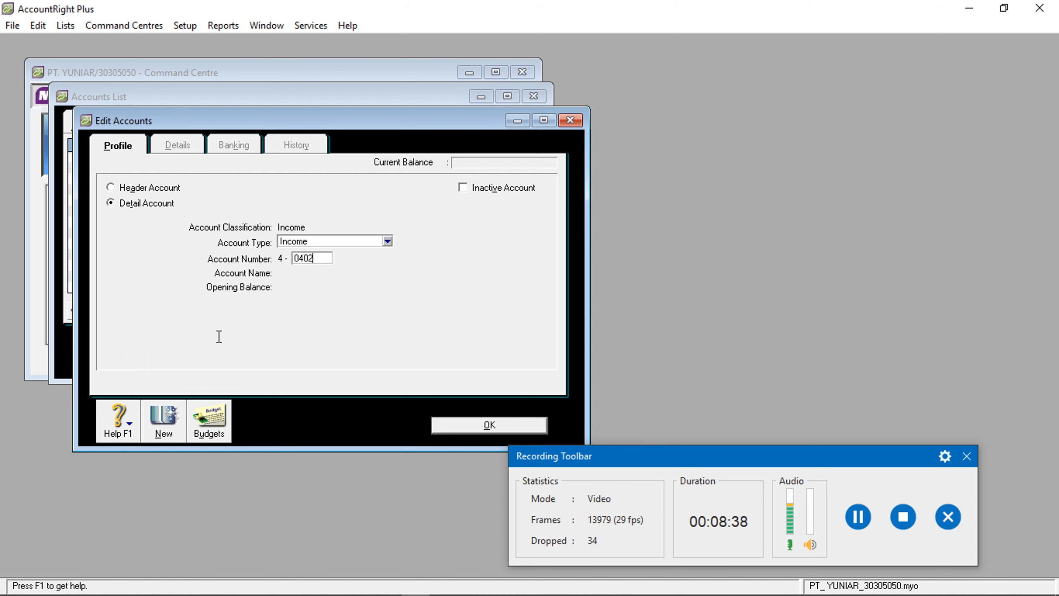
key("Tab")
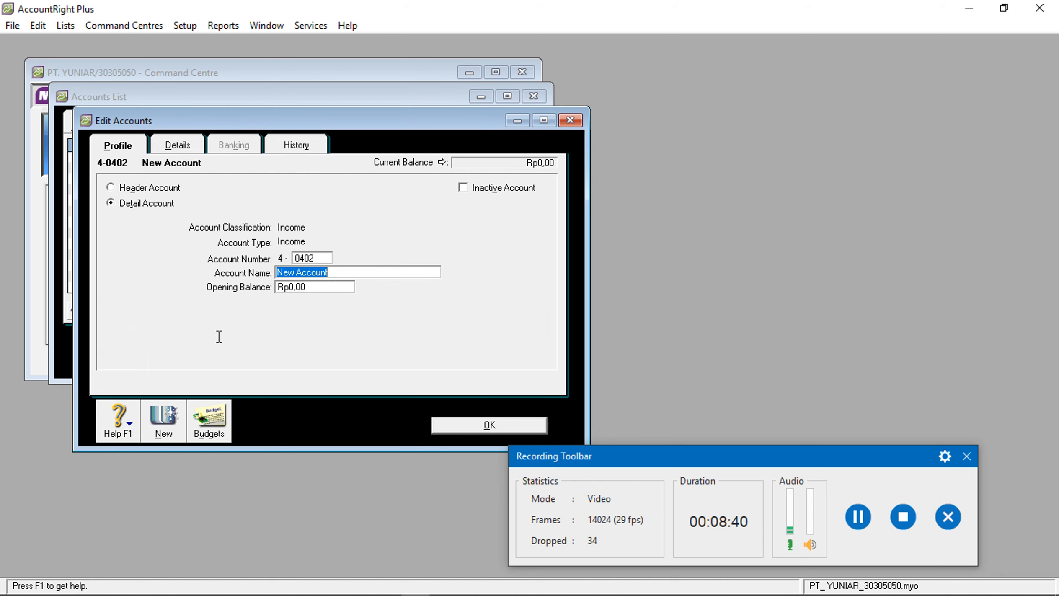
type("RET")
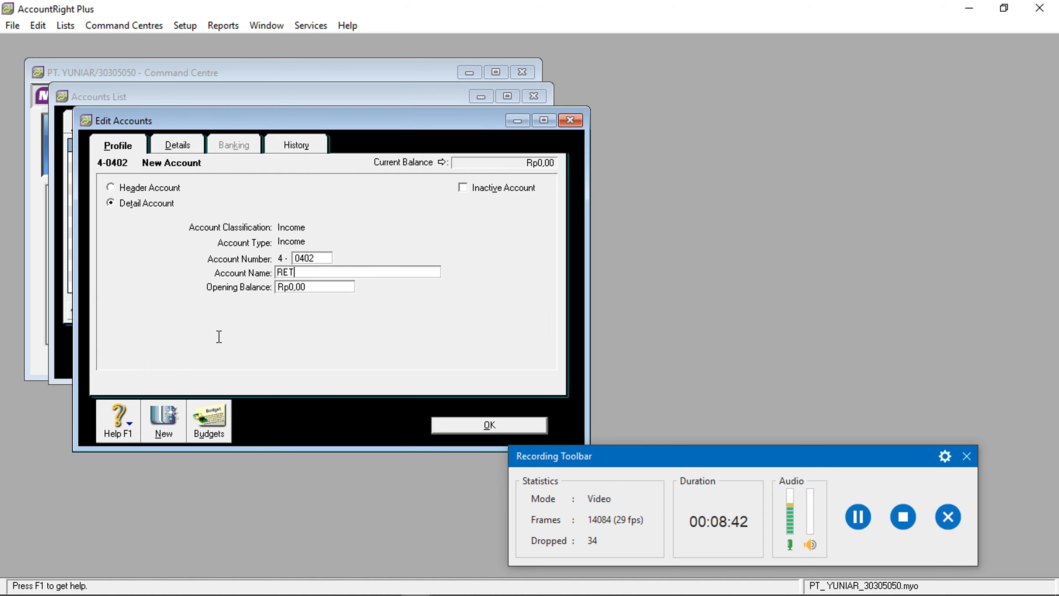
type("UR PENJUALAN")
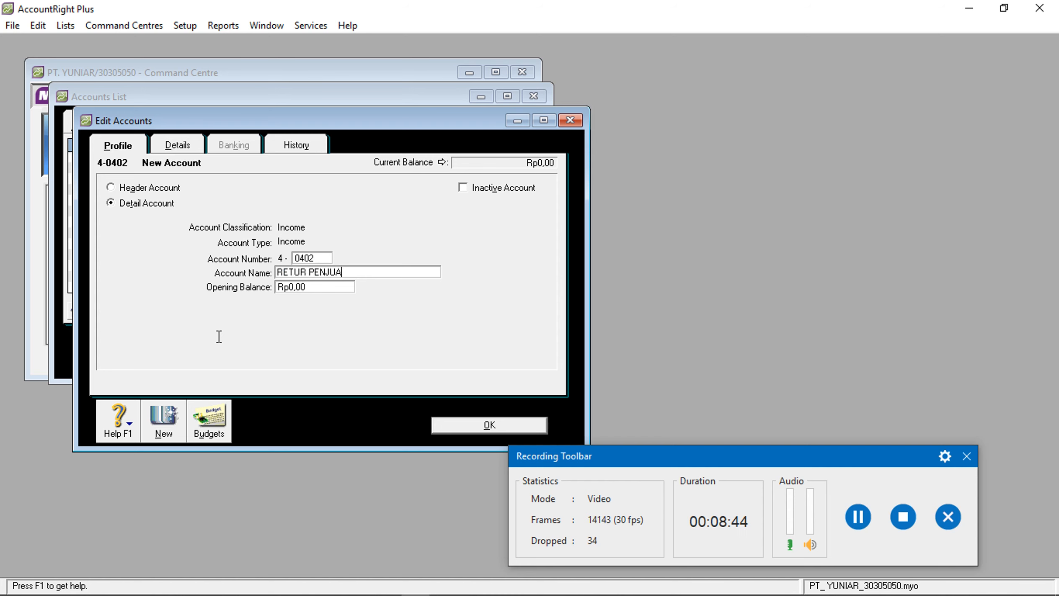
left_click(440, 423)
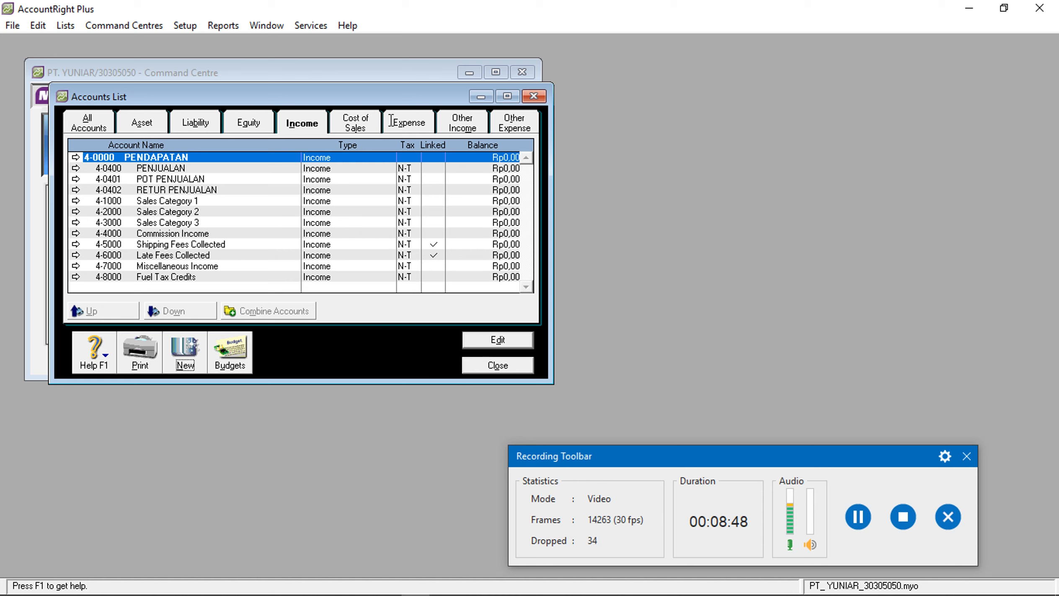
left_click(369, 117)
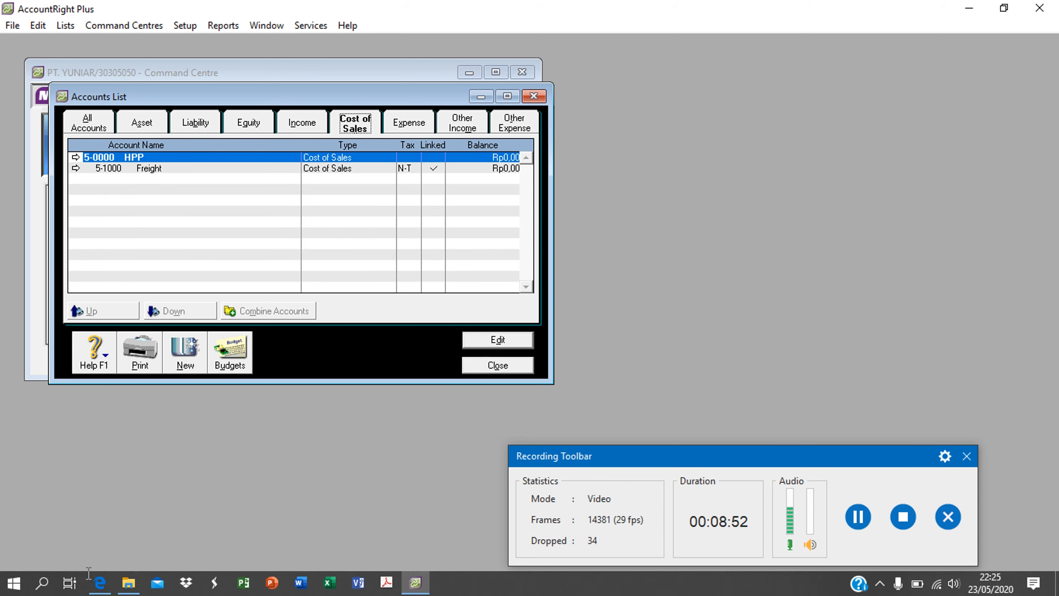
left_click(101, 582)
scroll(568, 214, "up", 10)
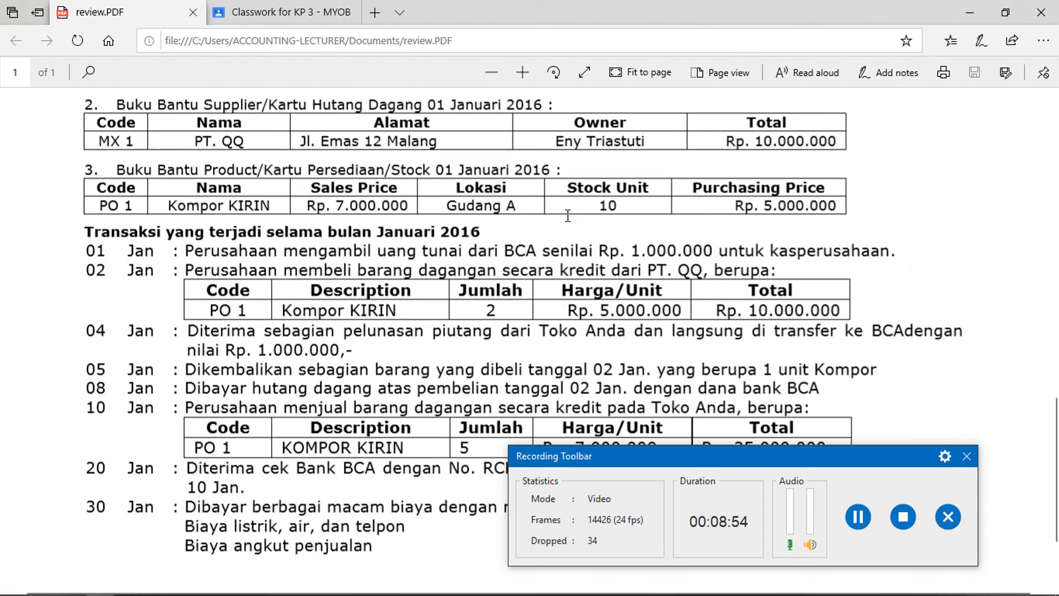
scroll(583, 225, "down", 3)
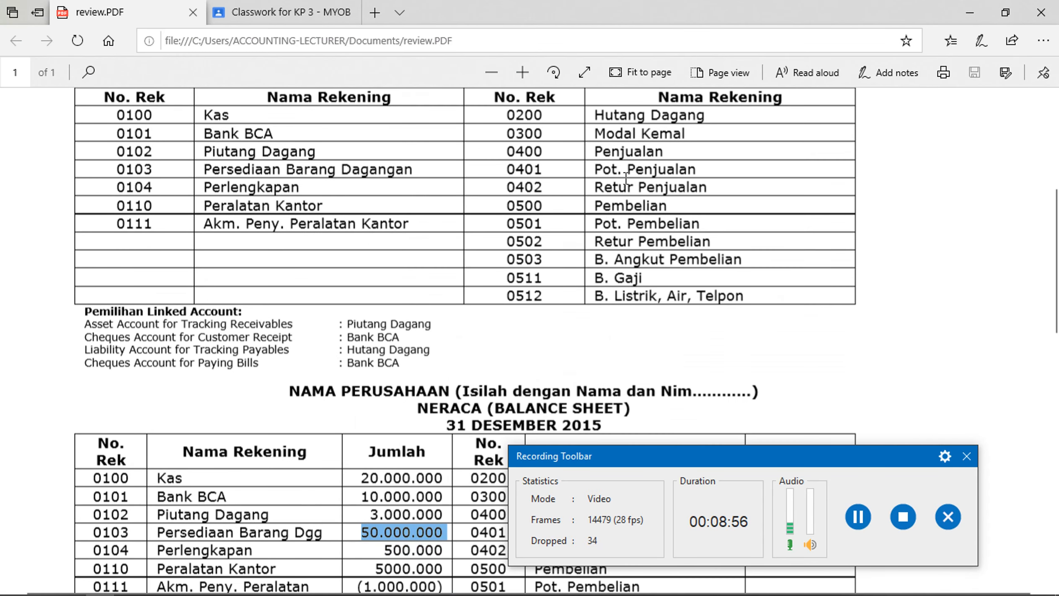
left_click_drag(532, 205, 689, 258)
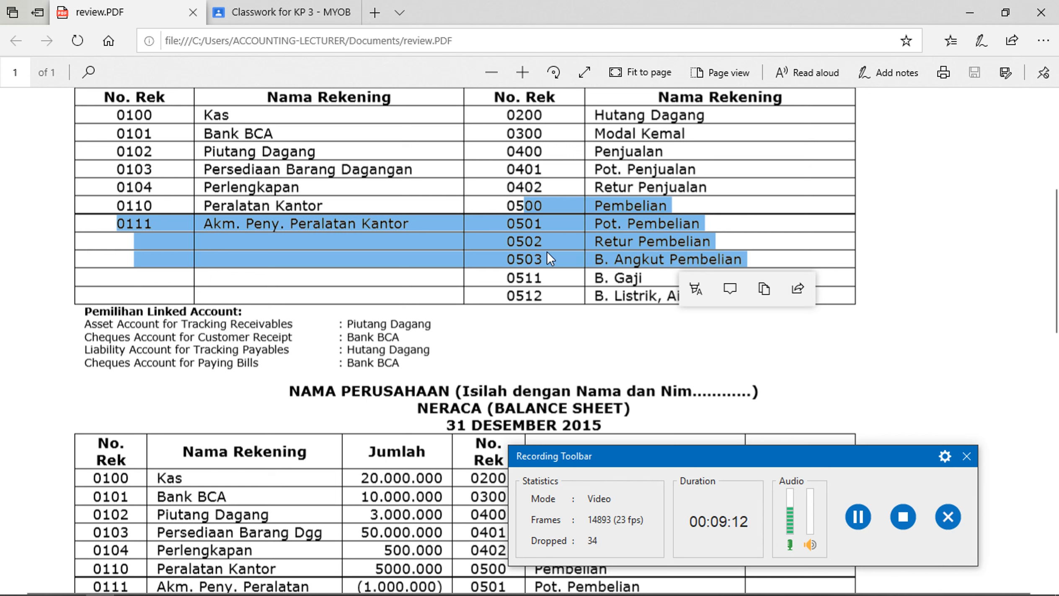
mouse_move(342, 589)
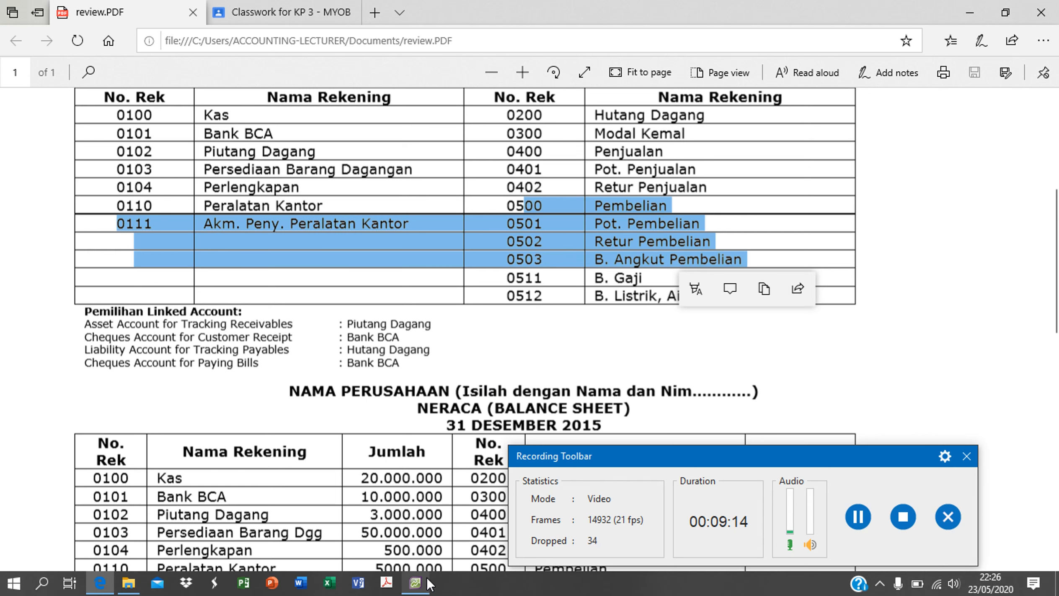
left_click(415, 582)
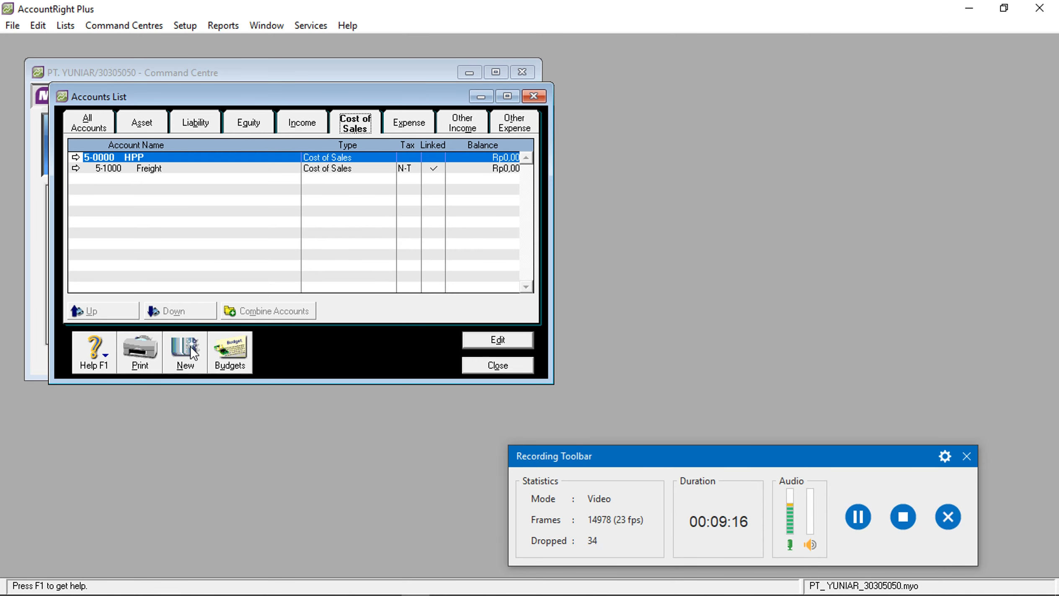
Create cost of sales account 5-0500 PEMBELIAN
left_click(190, 348)
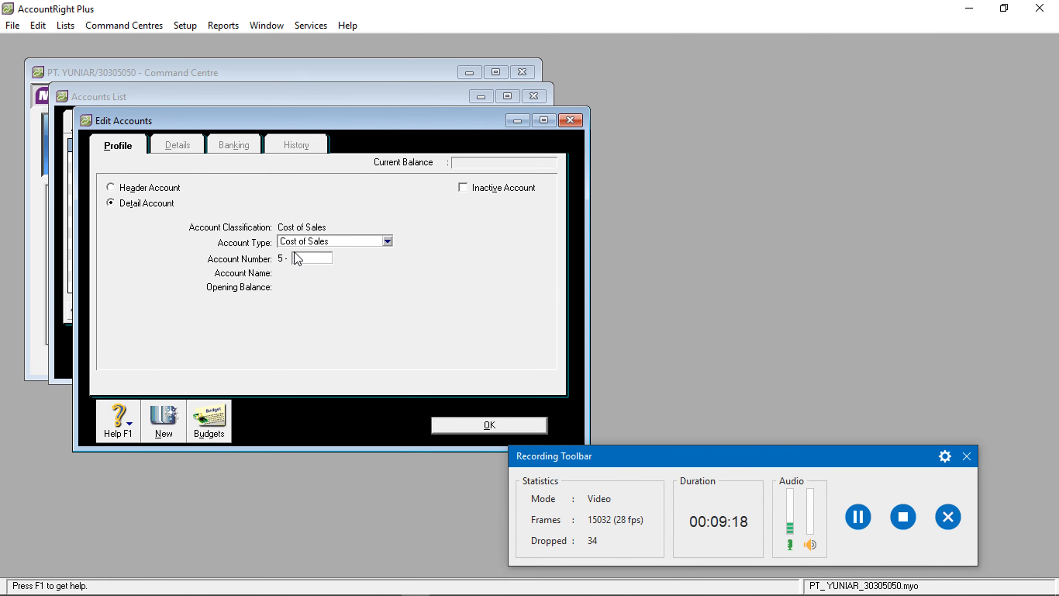
type("500")
key("Tab")
type("PR")
key("BackSpace")
type("EMBELIAN")
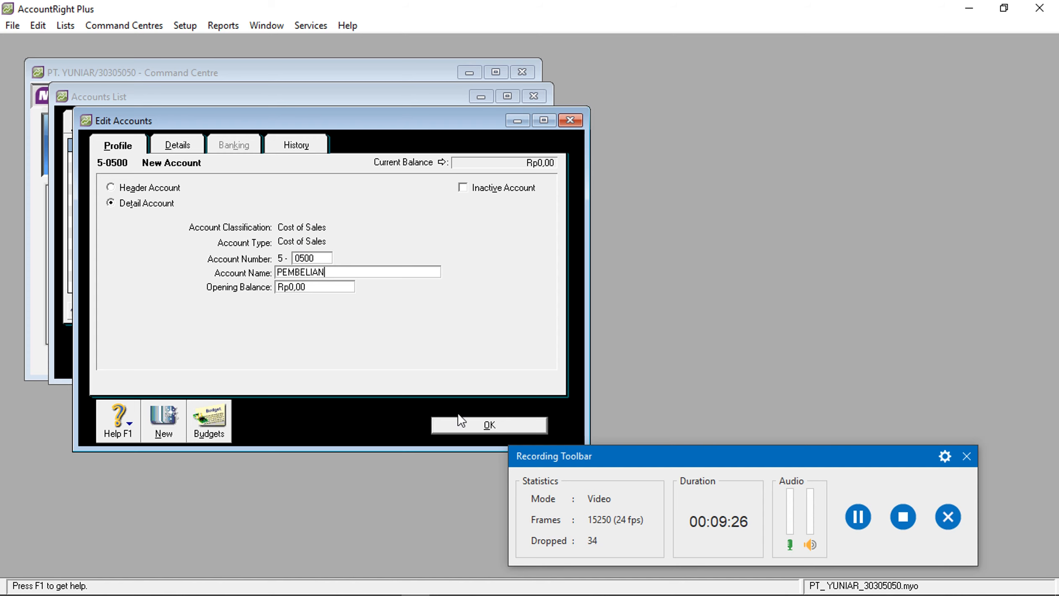
left_click(460, 421)
Create cost of sales accounts 5-0501 POT PEMB and 5-0503 B ANGKUT PEMB
left_click(189, 351)
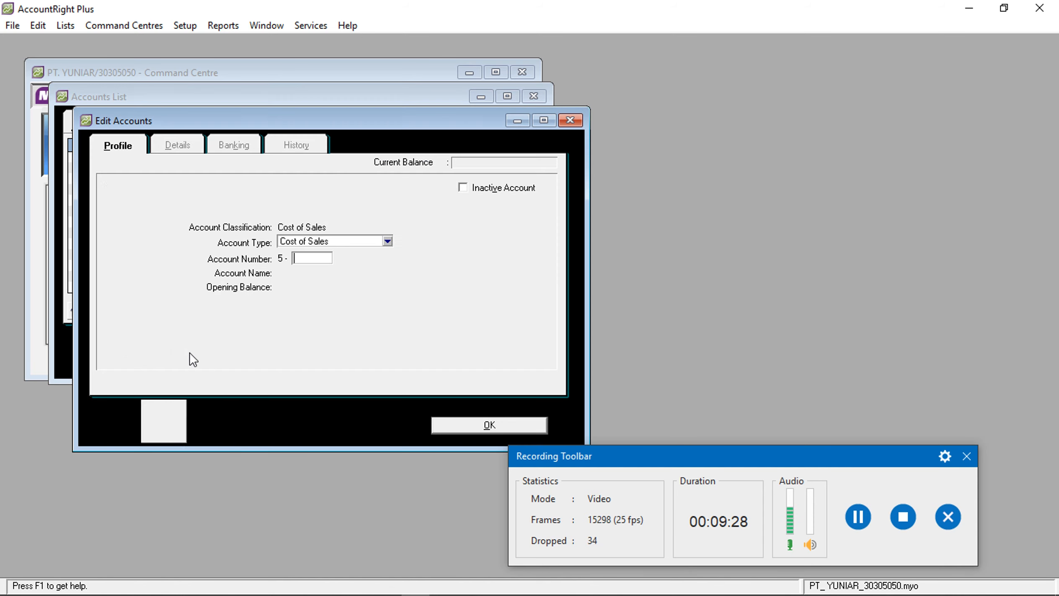
type("0")
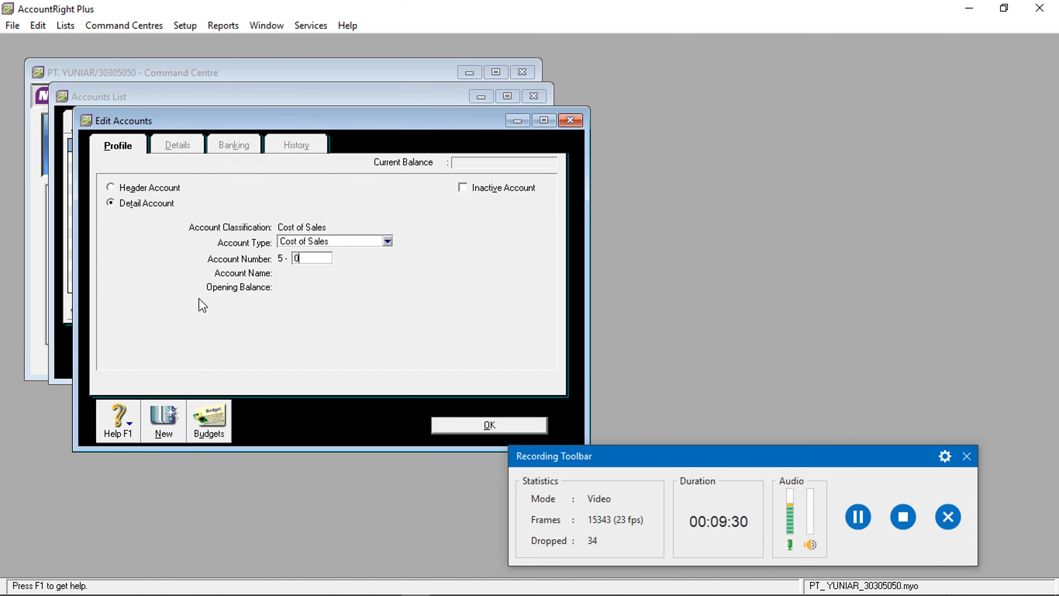
type("501")
key("Tab")
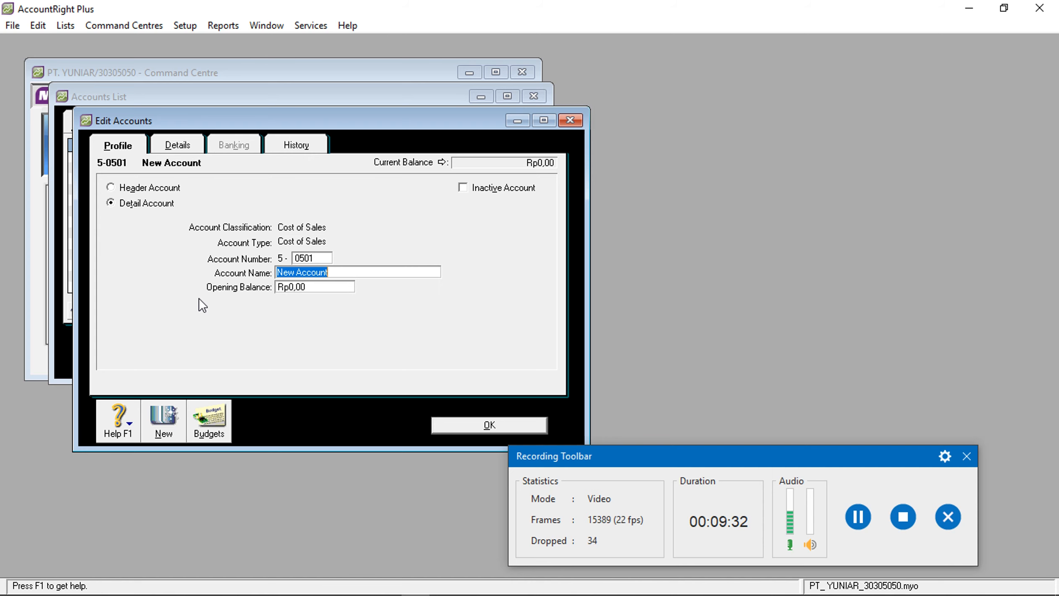
type("POT PEMB")
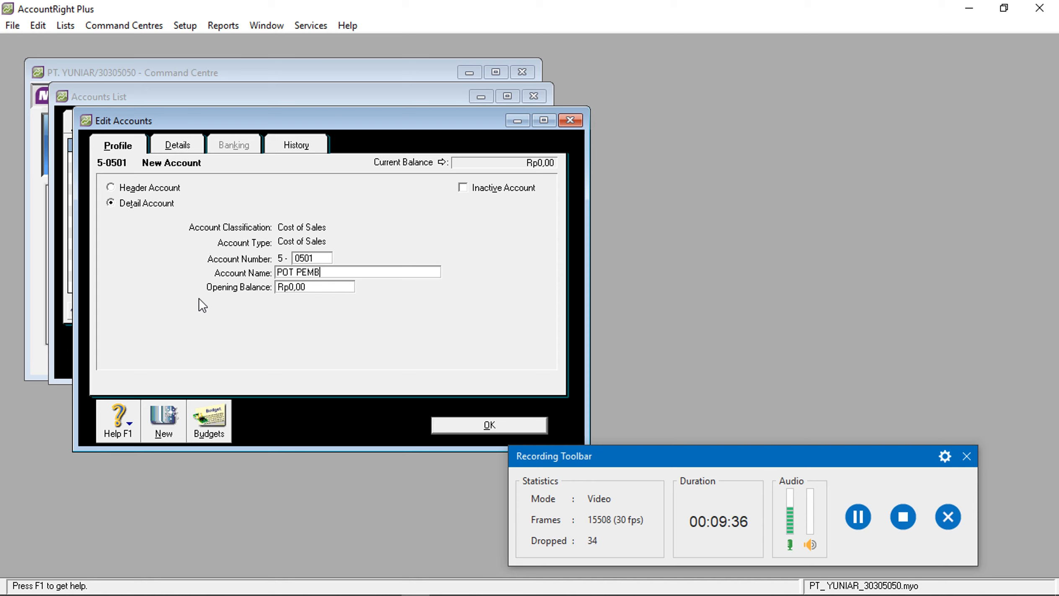
left_click(475, 422)
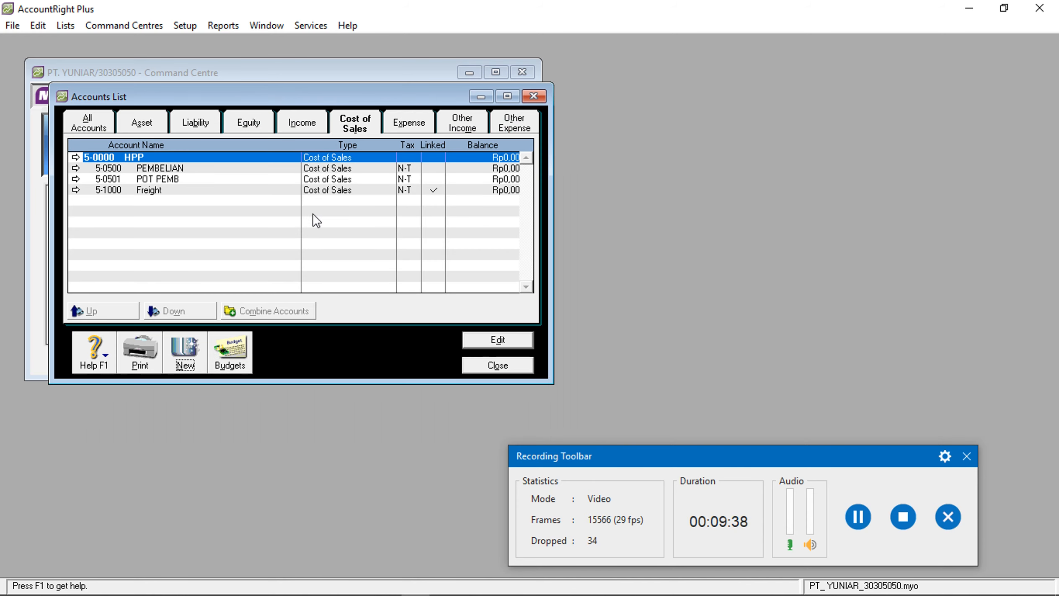
left_click(184, 363)
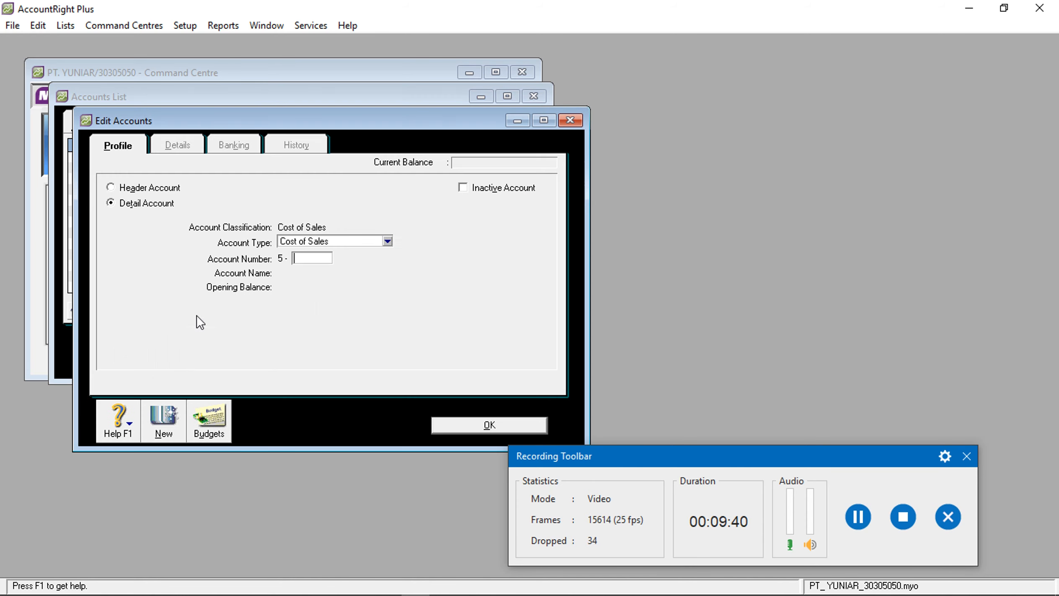
type("0503")
key("Tab")
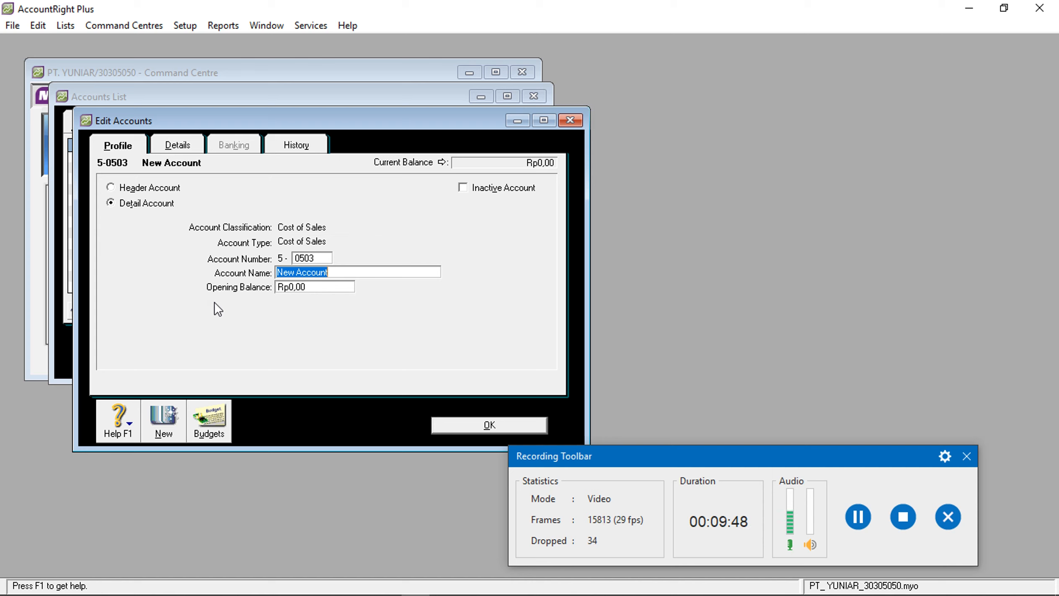
type("B ANGKUT")
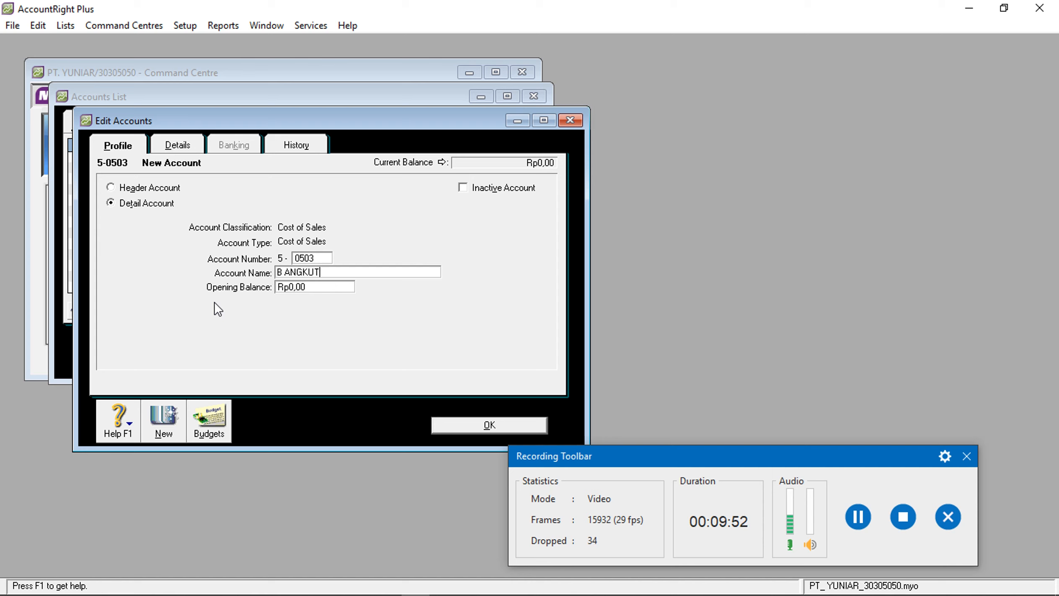
type(" PEMB")
left_click(438, 426)
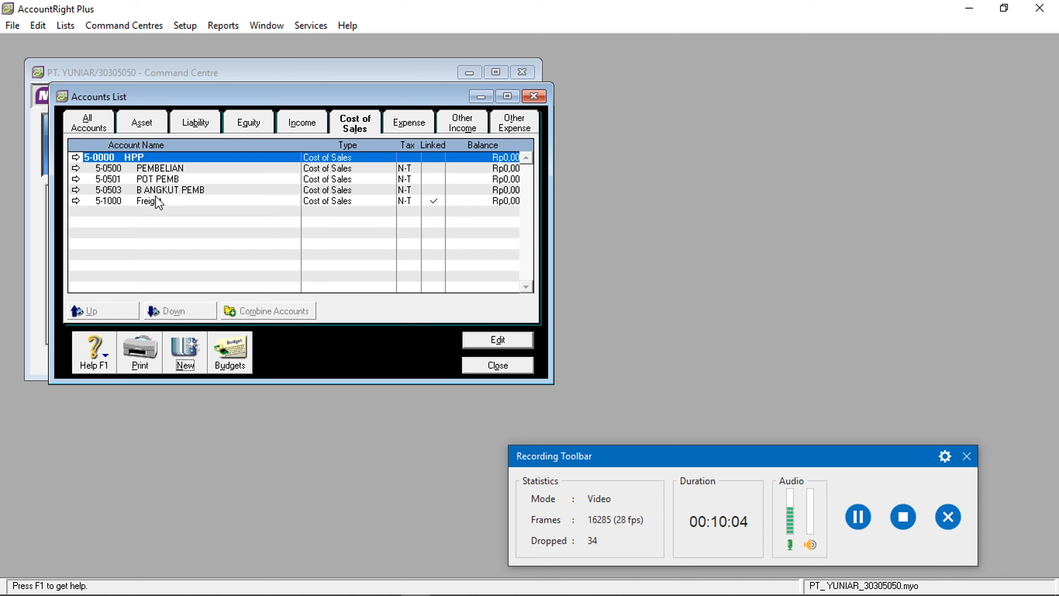
Create 5-0502 RETUR PEMB and 5-0504 IKH L/R under the HPP header
left_click(187, 347)
type("0502")
key("Tab")
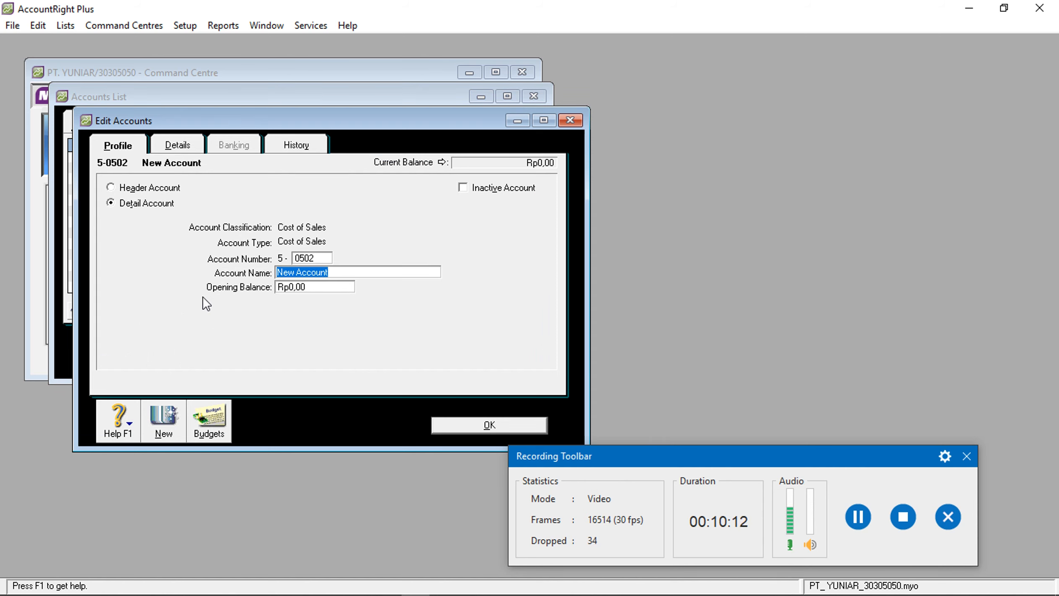
type("RETUR PEMB")
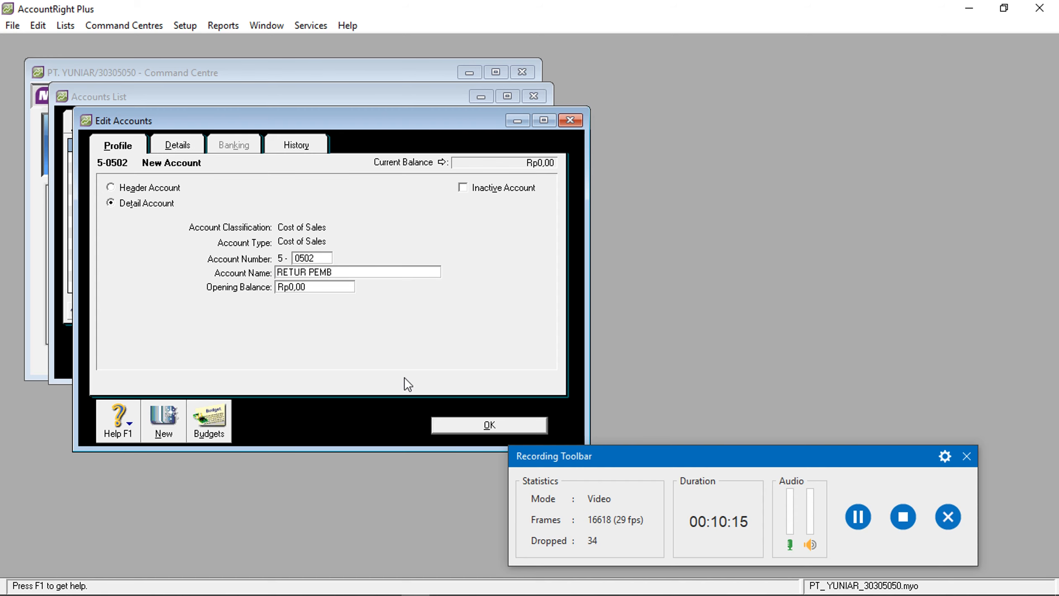
left_click(478, 425)
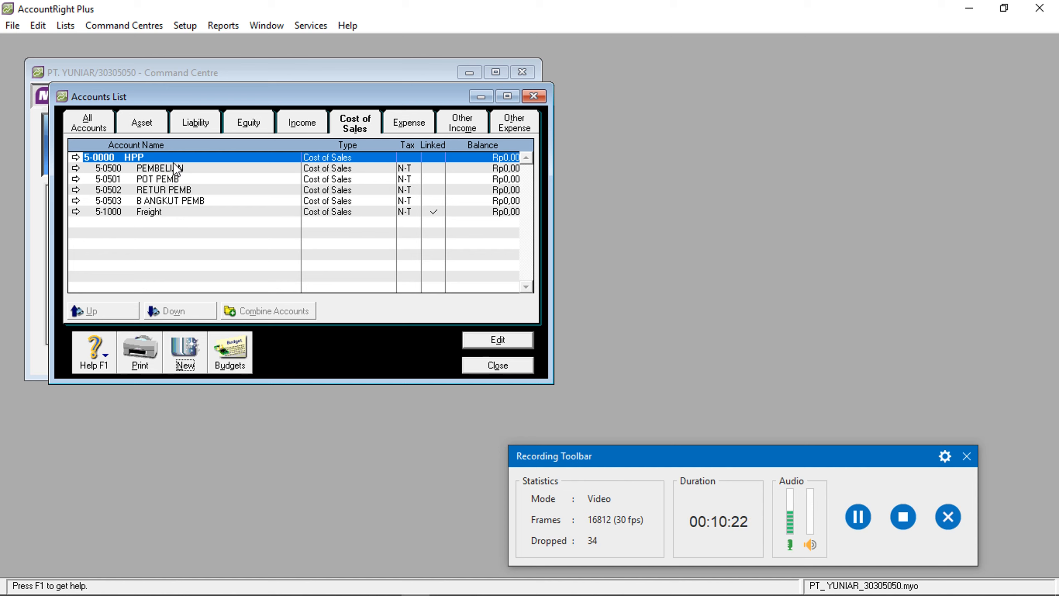
left_click(195, 366)
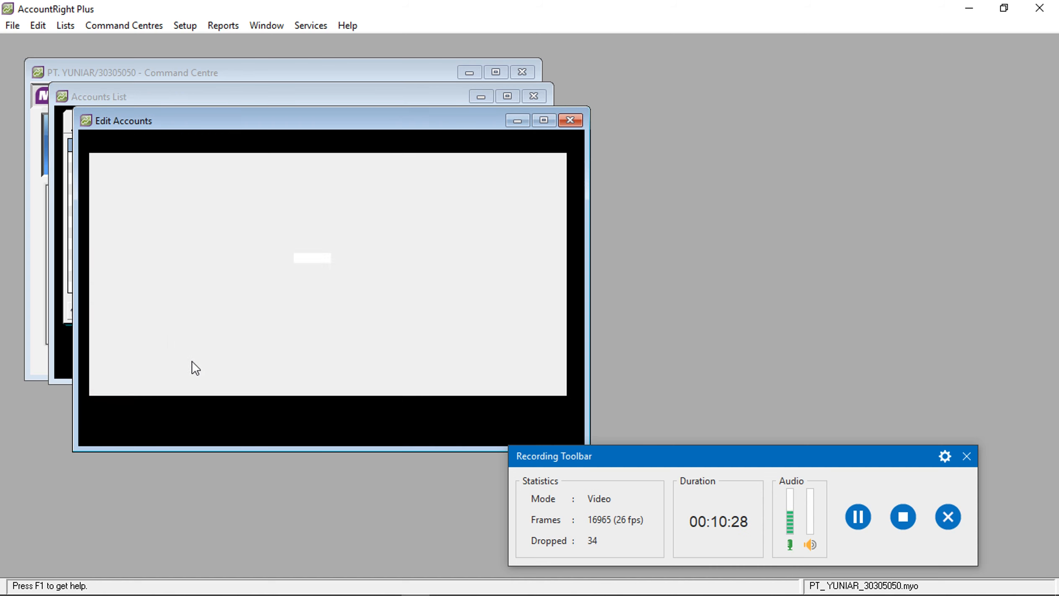
type("0504")
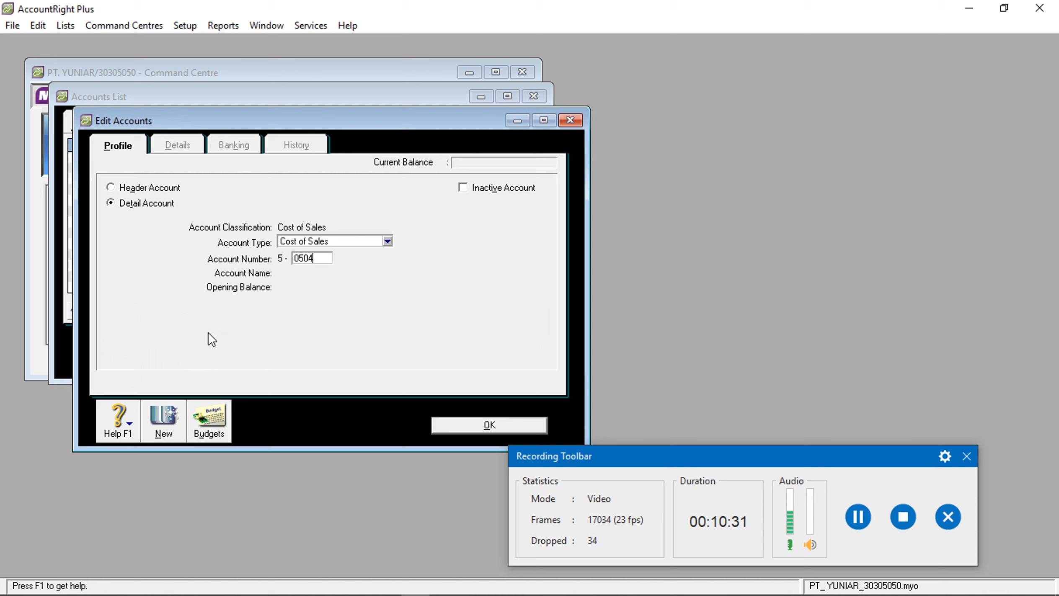
key("Tab")
type("IKH")
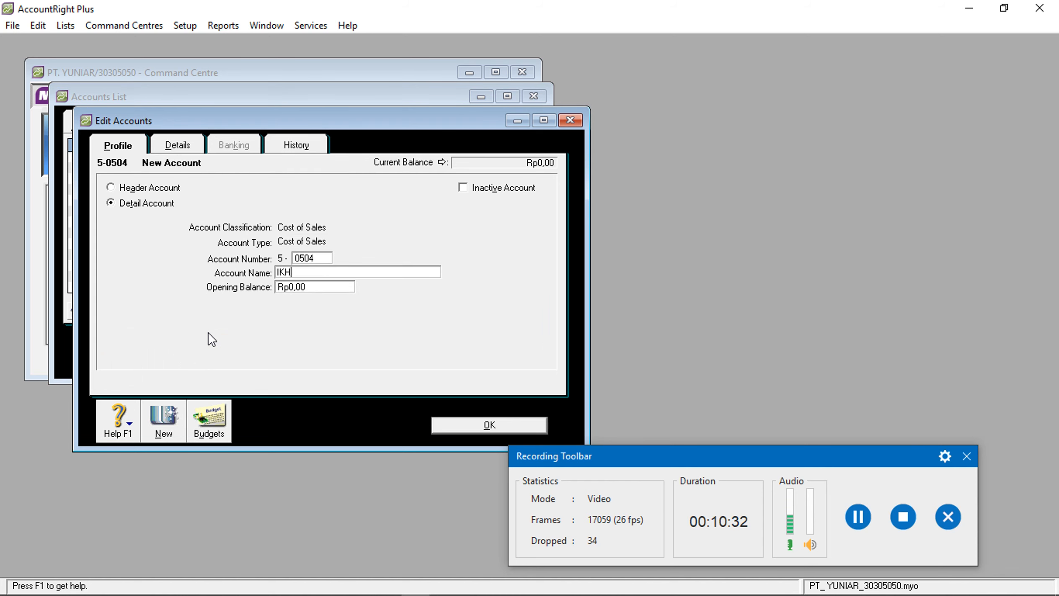
type(" L/R")
left_click(478, 425)
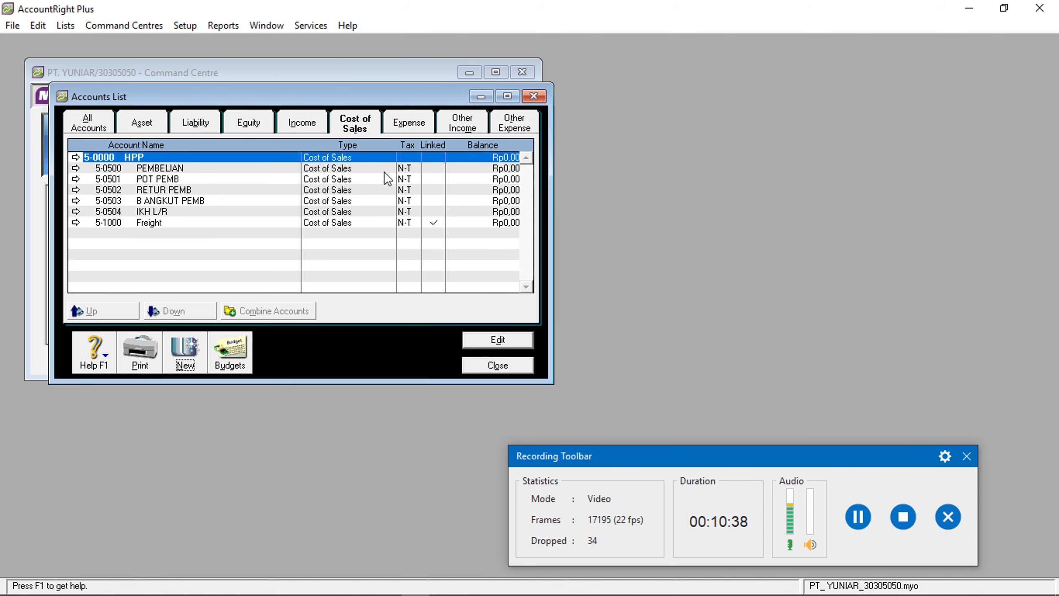
Create expense accounts 6-0511 B .GAJI and 6-0512 B LAT under 6-0000 BEBAN
left_click(406, 122)
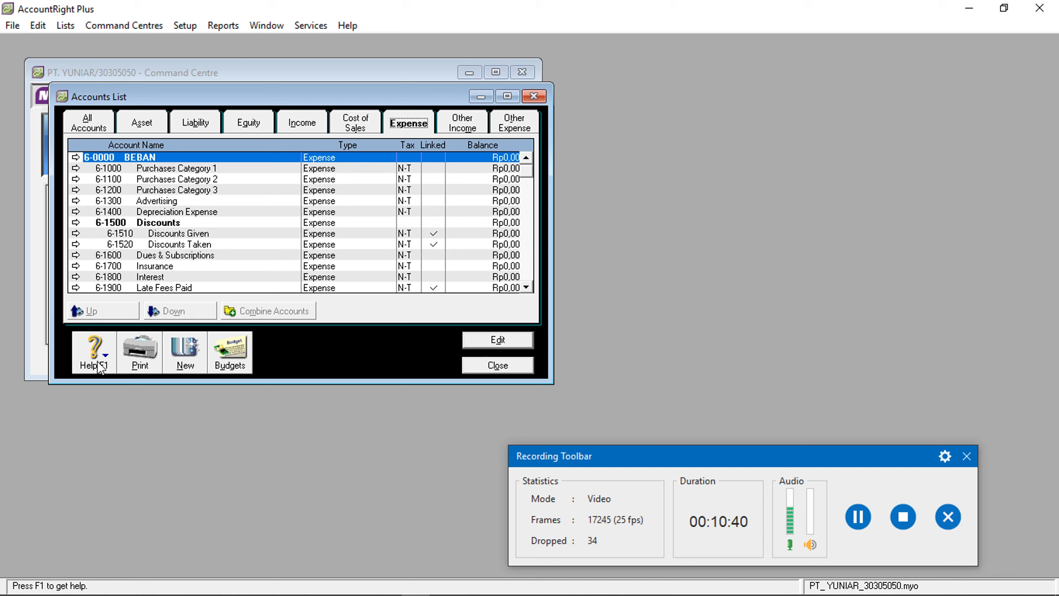
left_click(176, 354)
type("0511")
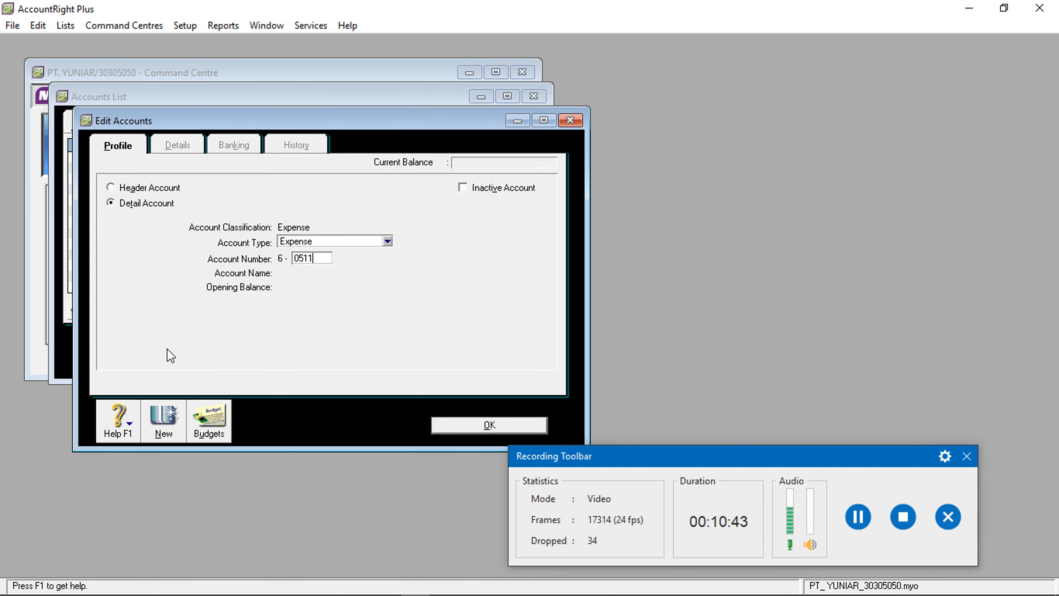
key("Tab")
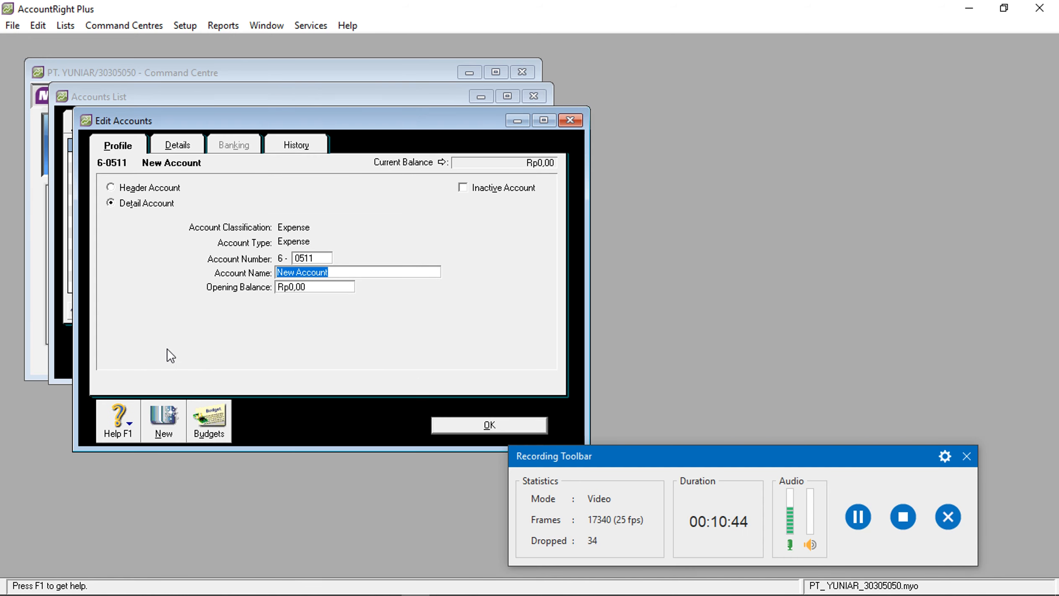
type("B .GAJI")
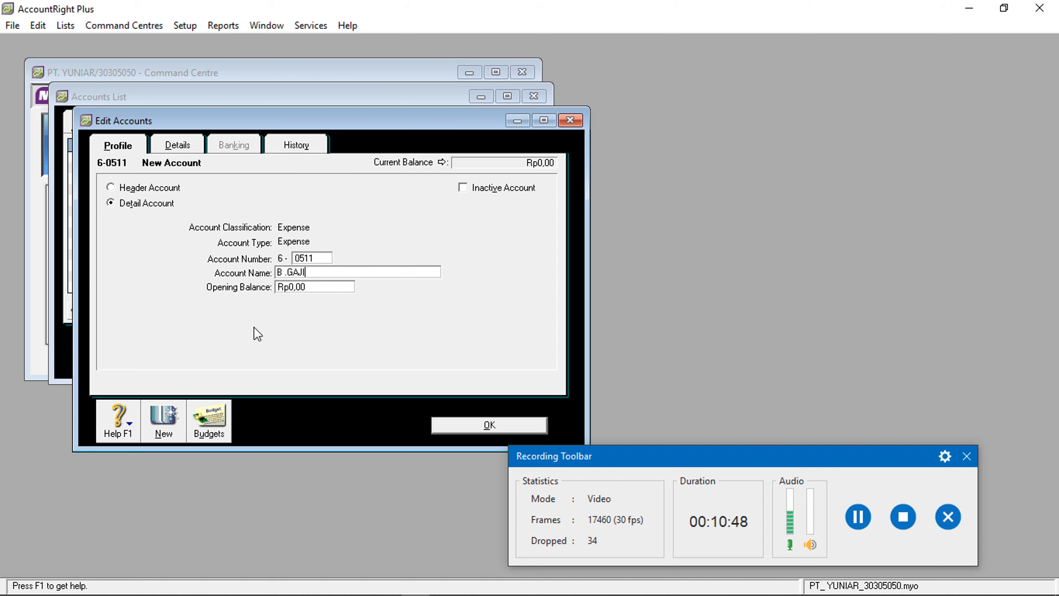
left_click(455, 424)
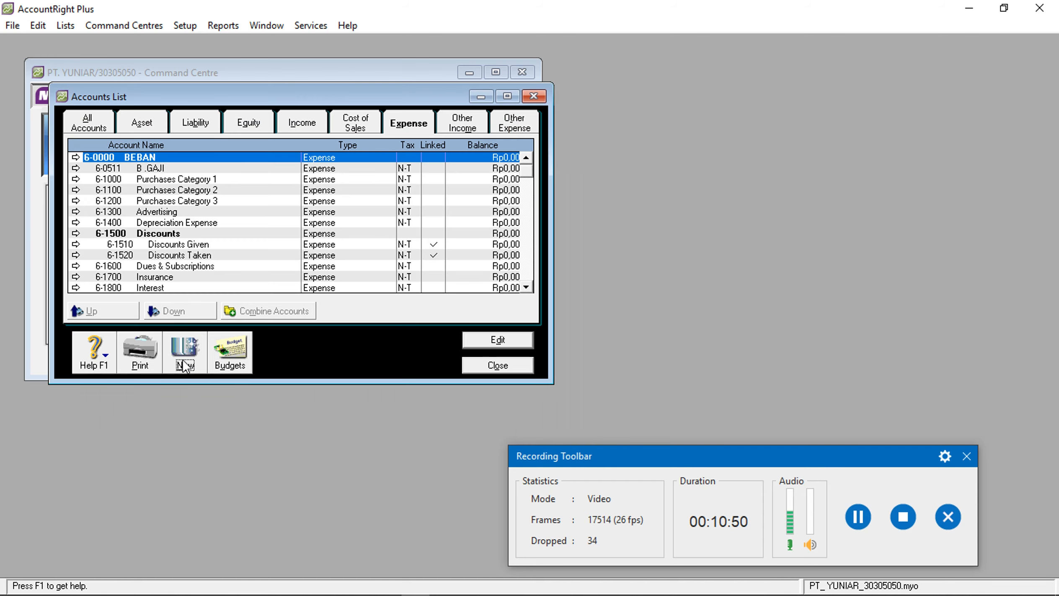
left_click(191, 355)
type("0512")
key("Tab")
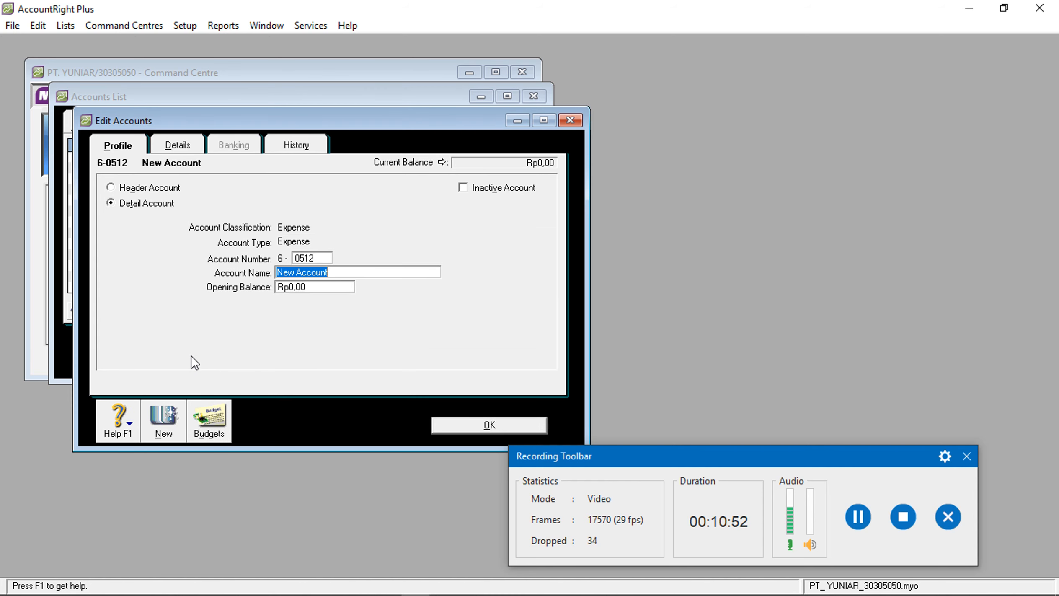
type("B LAT")
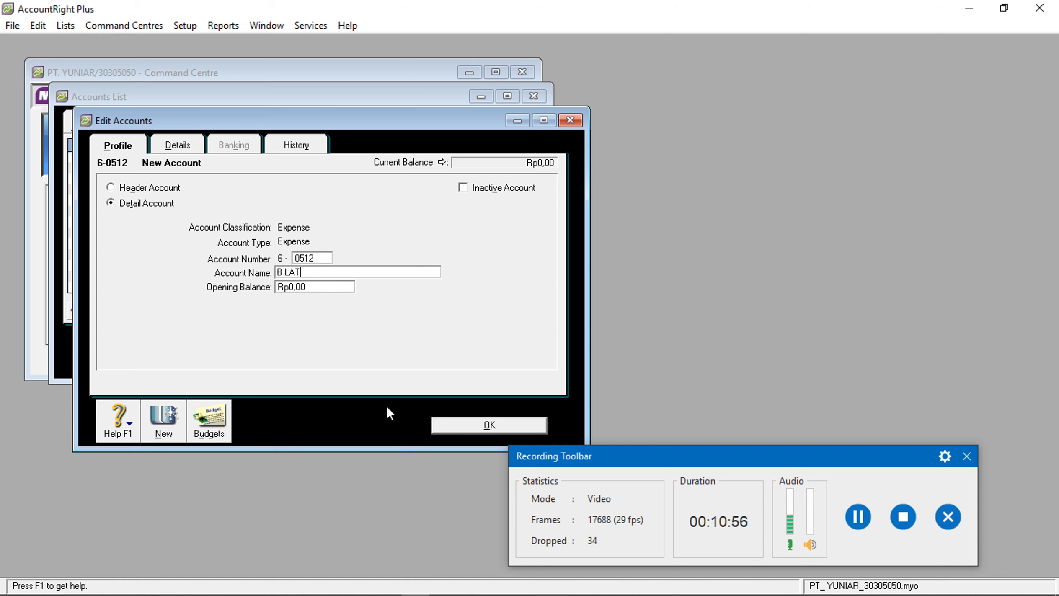
left_click(457, 421)
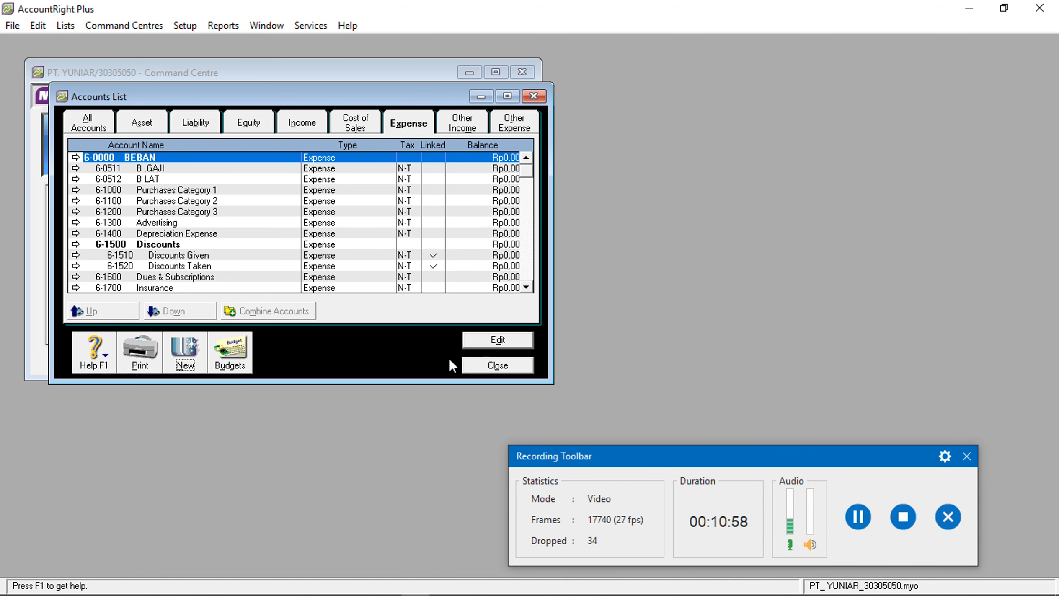
Close the Accounts List and bring up the Tax Codes list
left_click(482, 366)
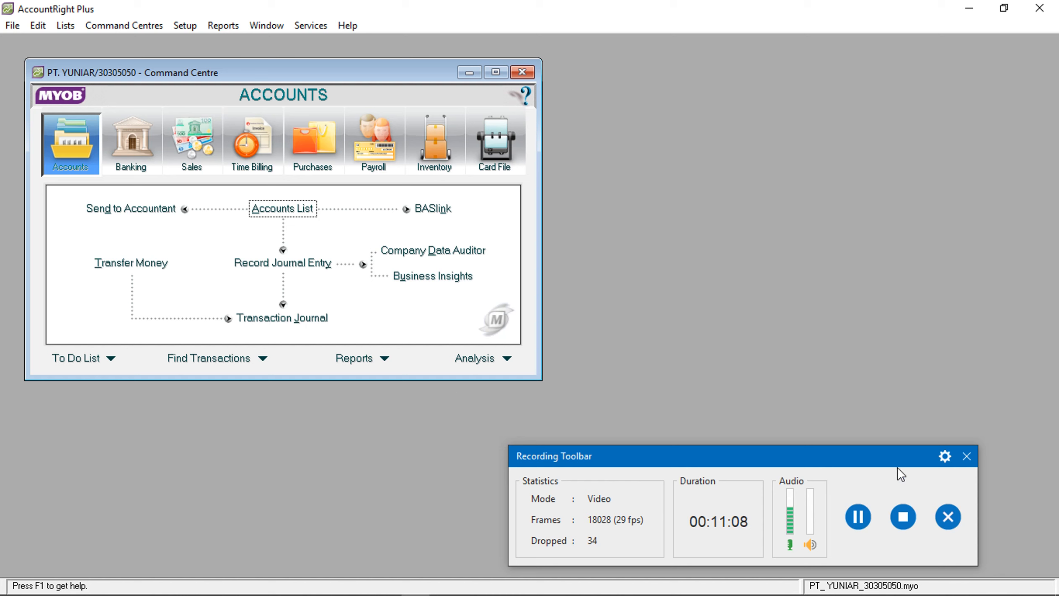
left_click(857, 517)
left_click_drag(785, 456, 831, 530)
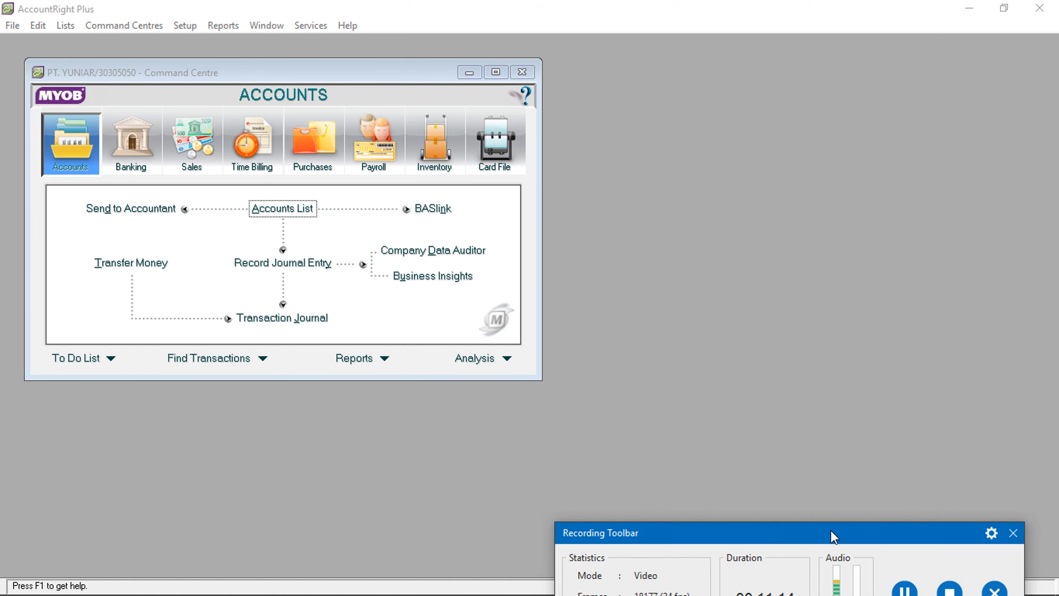
left_click(69, 25)
left_click(70, 25)
left_click(69, 25)
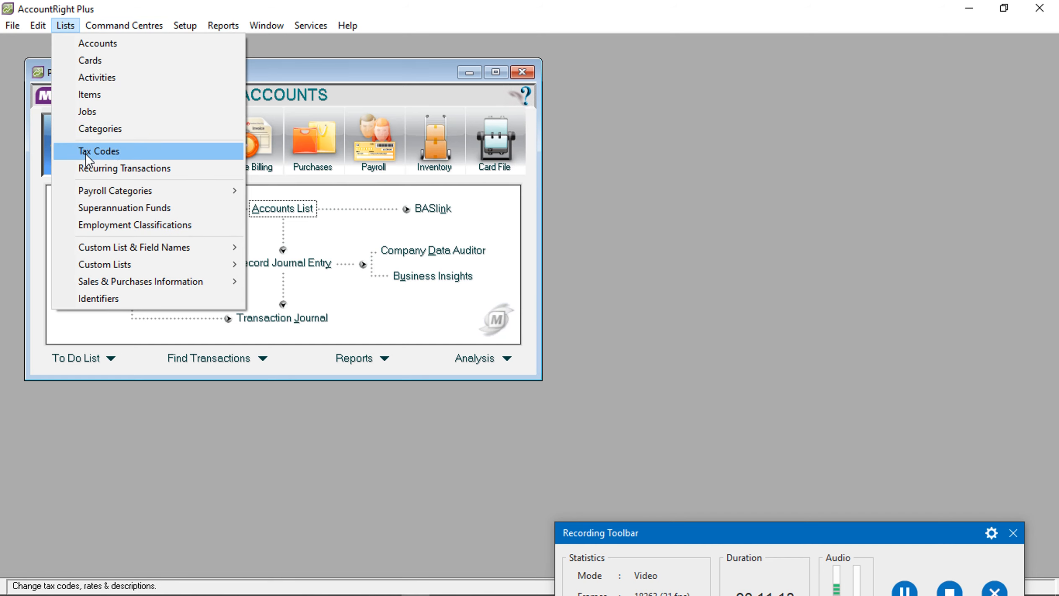
left_click(85, 152)
scroll(171, 220, "down", 1)
scroll(160, 203, "up", 1)
Create tax code PPN, 'PJK PERTMBHAN NILAI', as Goods & Services Tax at 10%
left_click(197, 294)
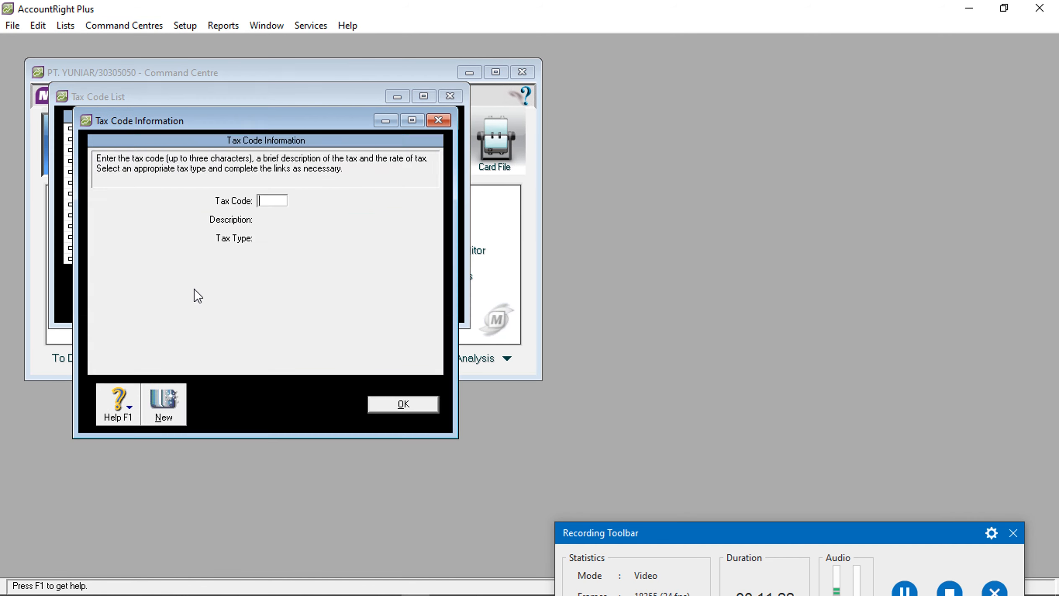
type("PP")
key("Tab")
type("PJK PER")
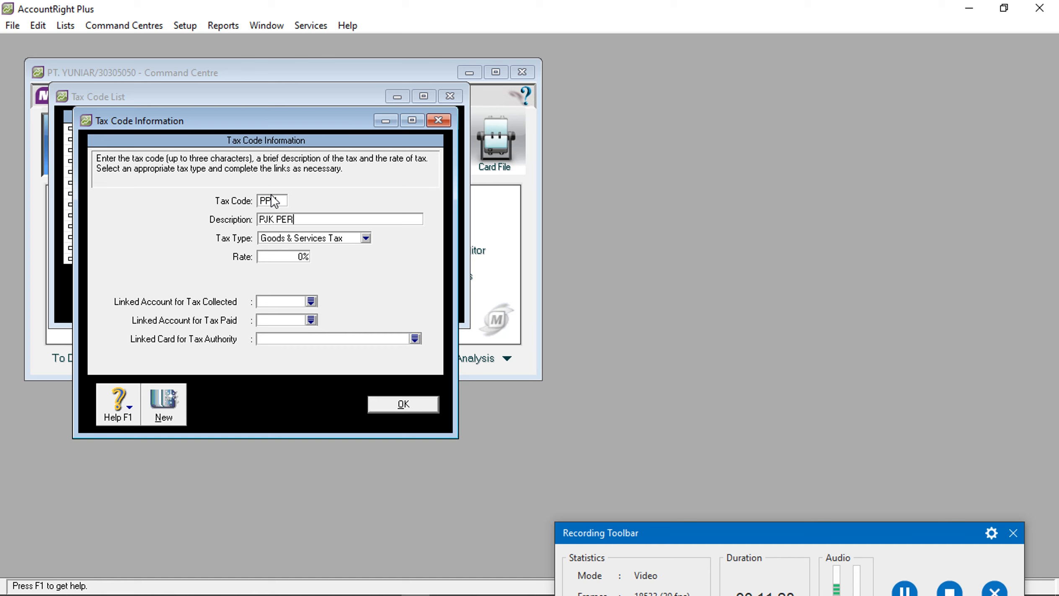
type("TMBHAN NILAI")
left_click(288, 257)
type("1")
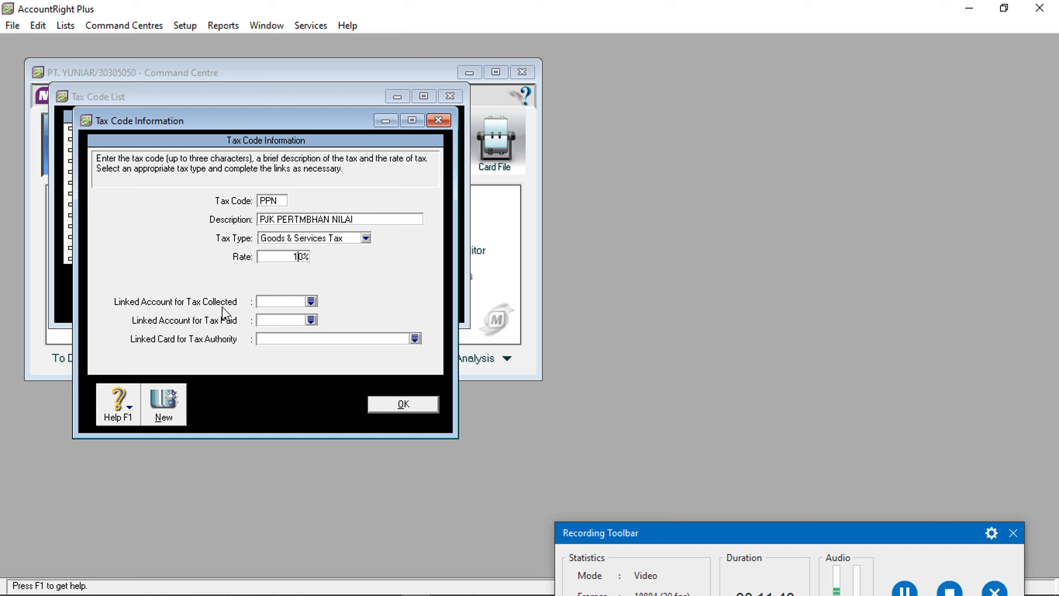
left_click(312, 302)
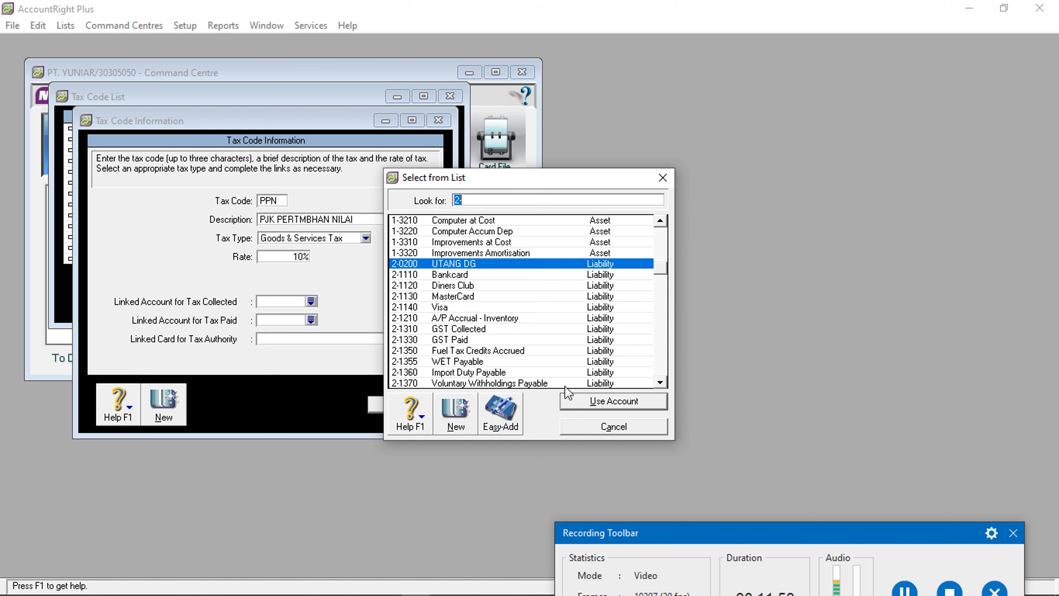
Set aside the PPN tax code, which lacks a linked account, and open the Accounts List
left_click(598, 431)
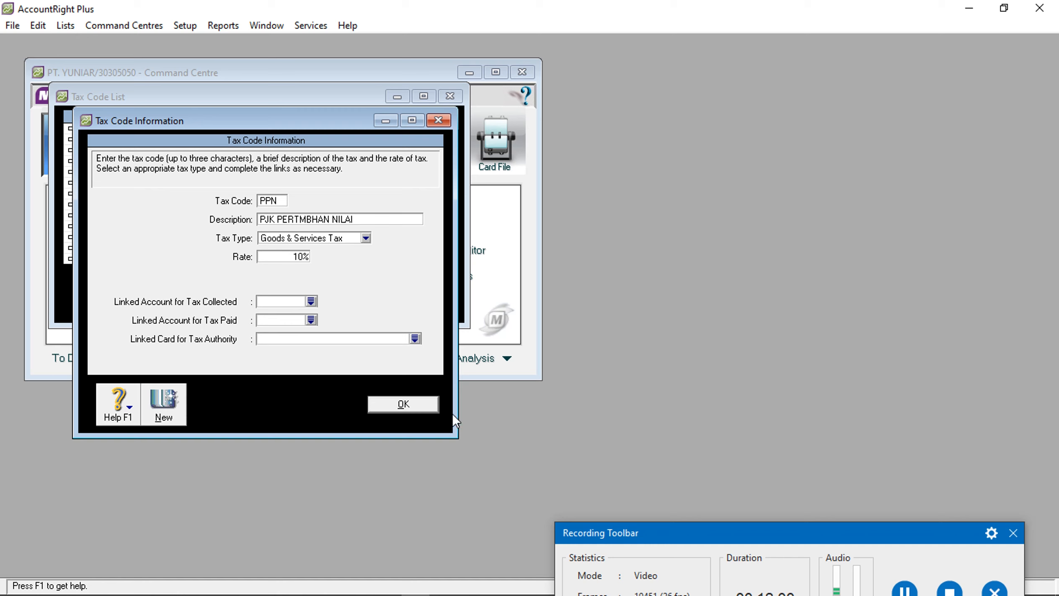
left_click(433, 412)
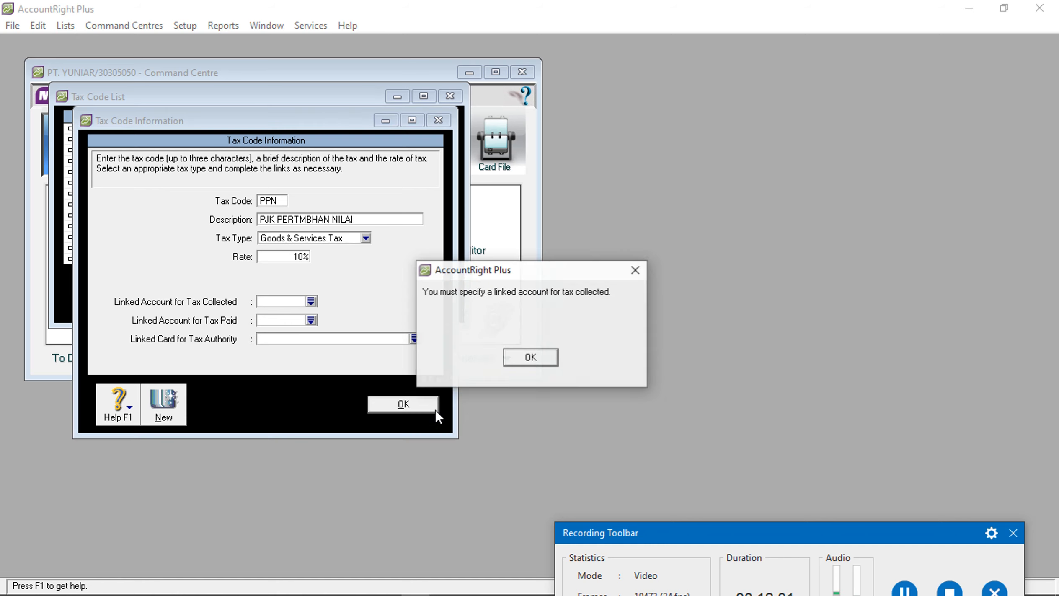
left_click(540, 359)
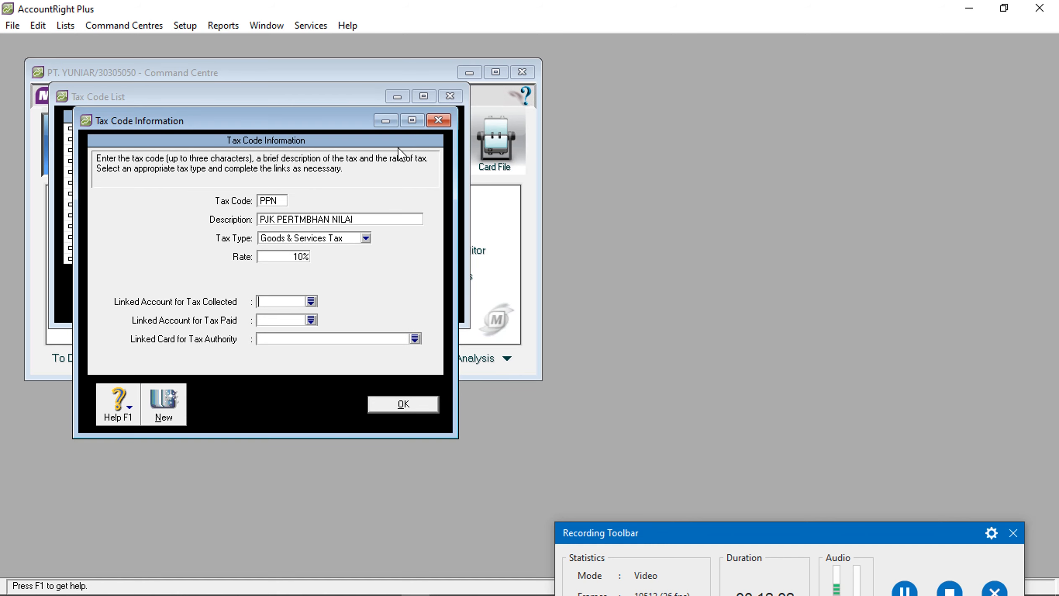
left_click(390, 121)
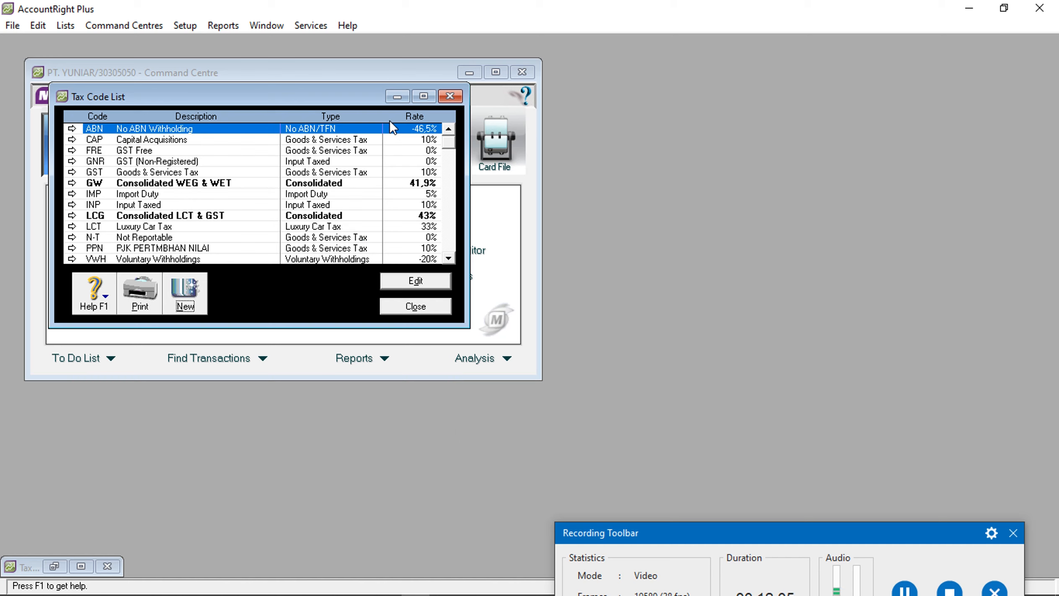
left_click(400, 100)
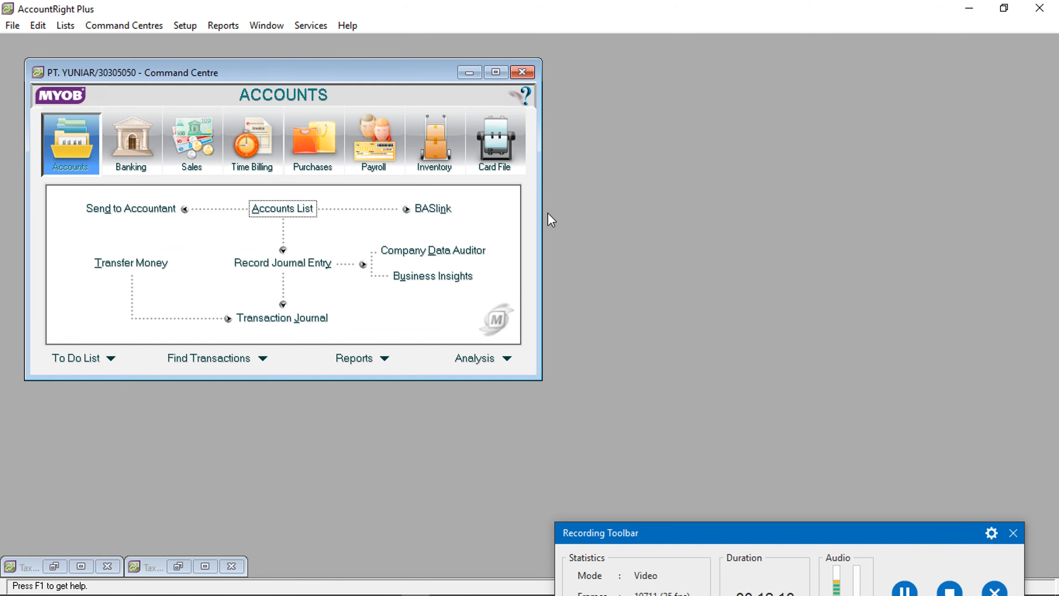
left_click(296, 208)
Create liability account 2-0211 PPN KELUARAN
left_click(181, 128)
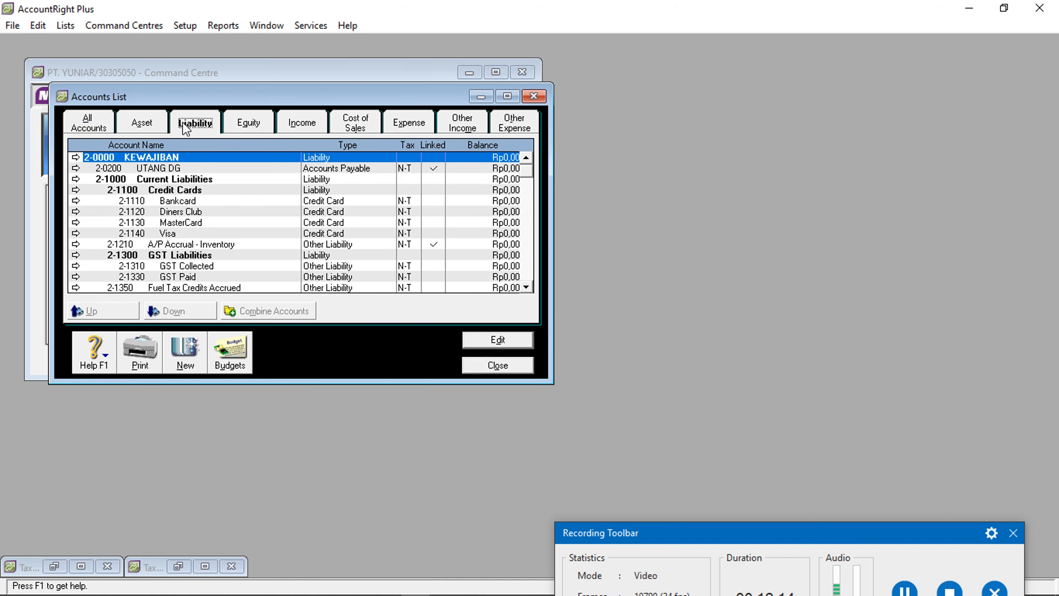
left_click(166, 168)
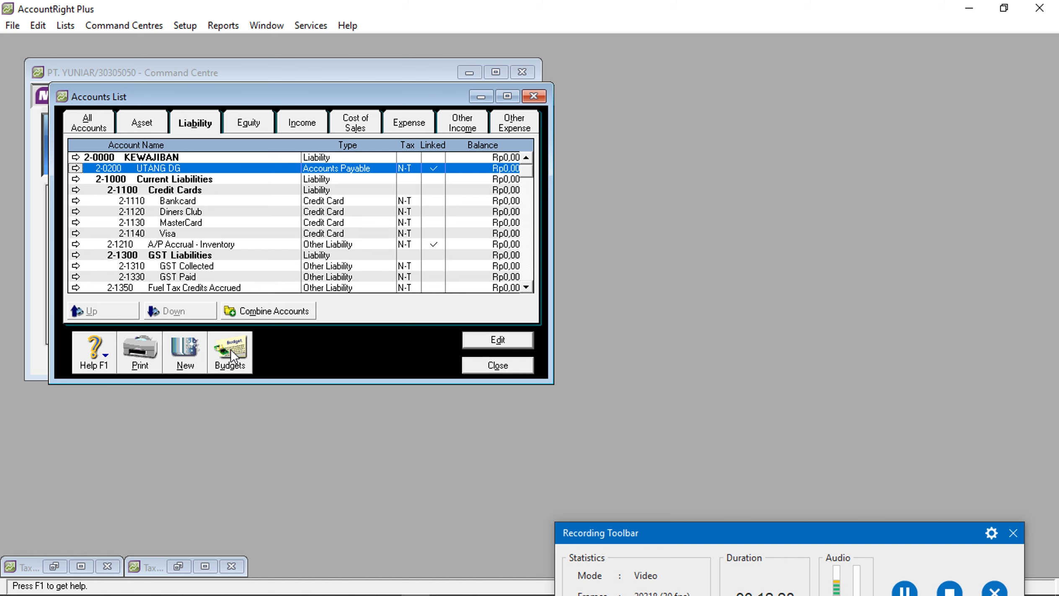
left_click(194, 352)
type("0211")
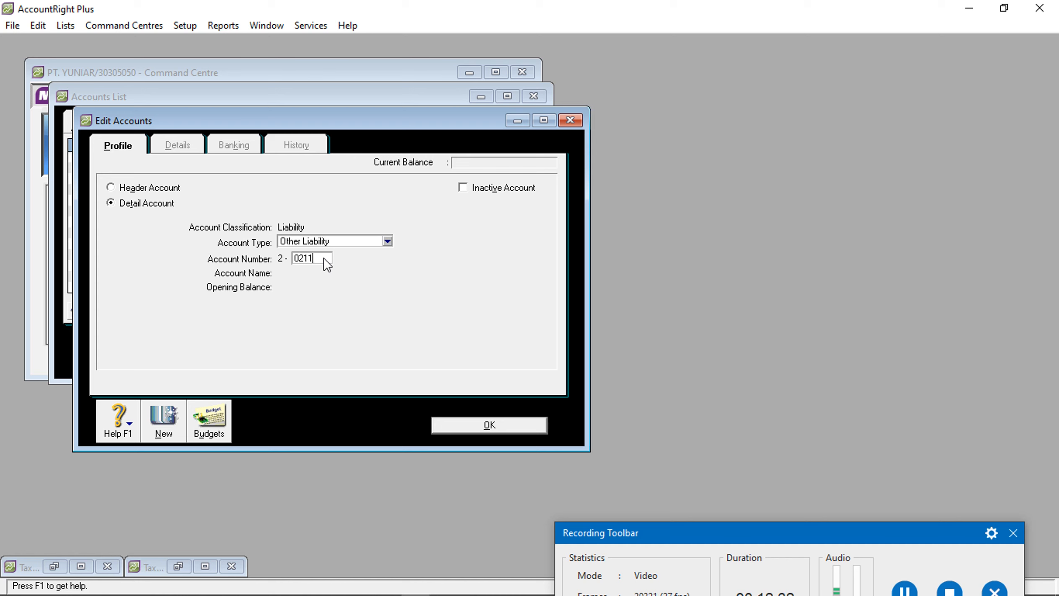
key("Tab")
type("PPN ")
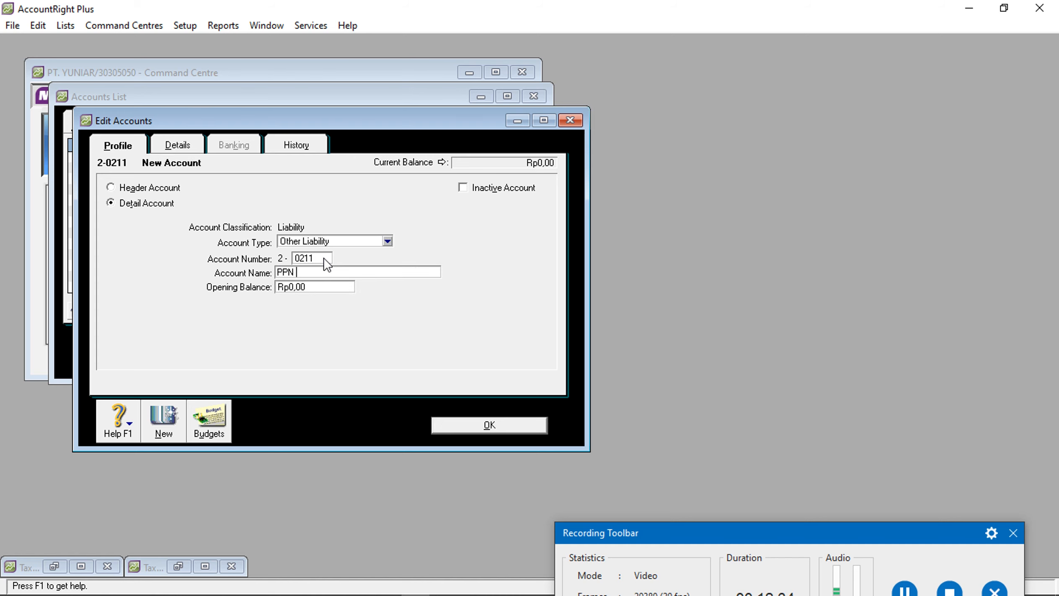
type("KELUARAN")
left_click(437, 426)
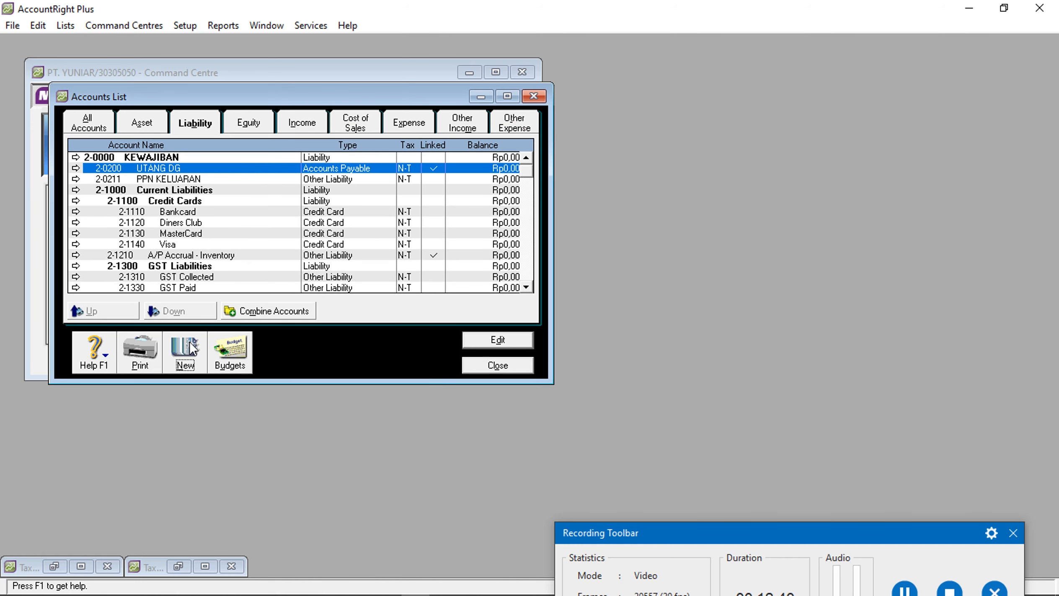
Create liability account 2-0212 PPN MASUKAN
left_click(190, 349)
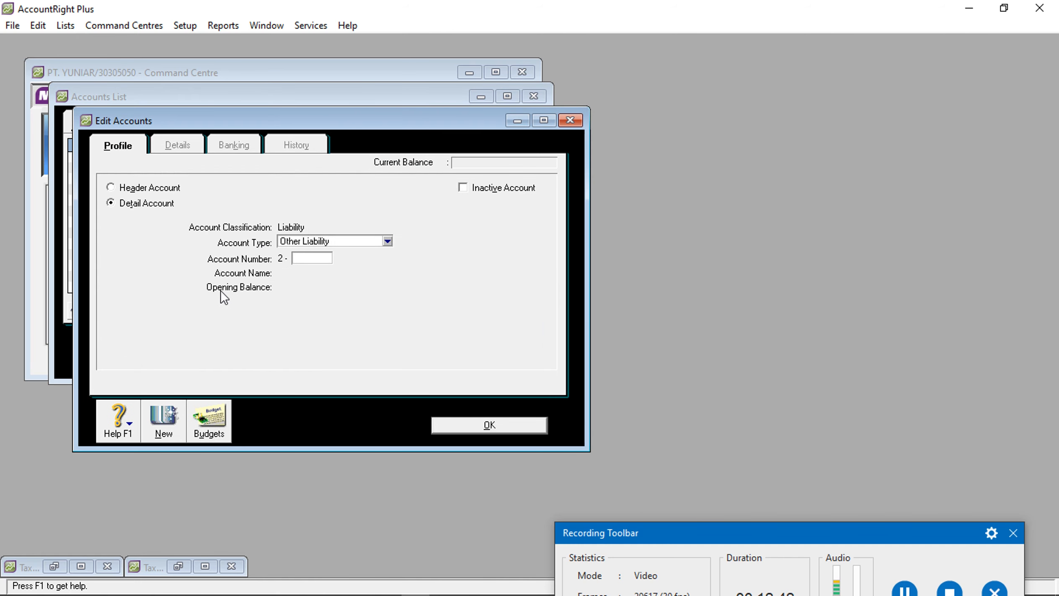
type("0212")
key("Tab")
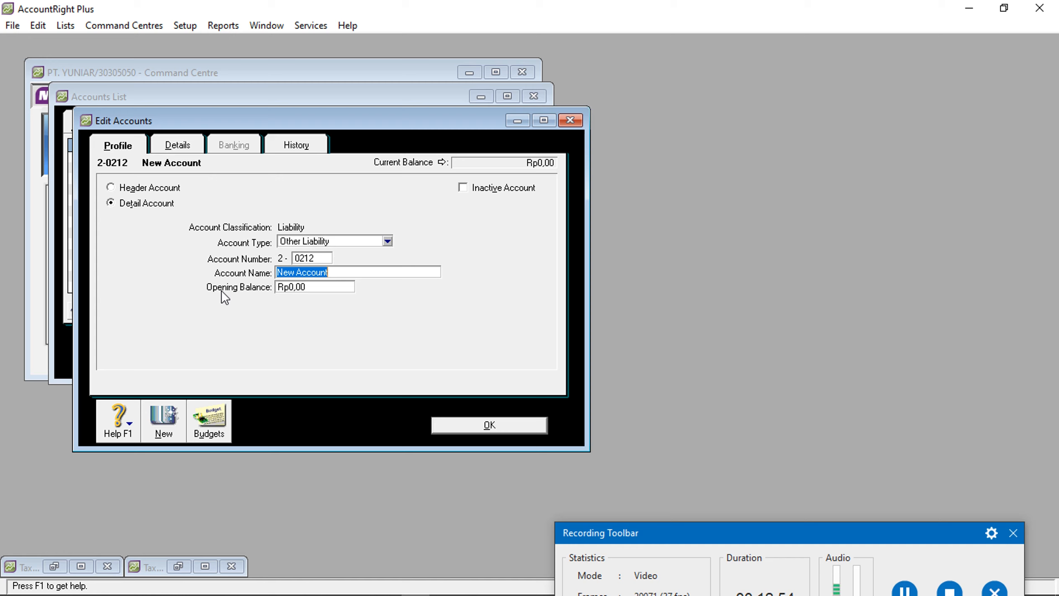
type("PPN ")
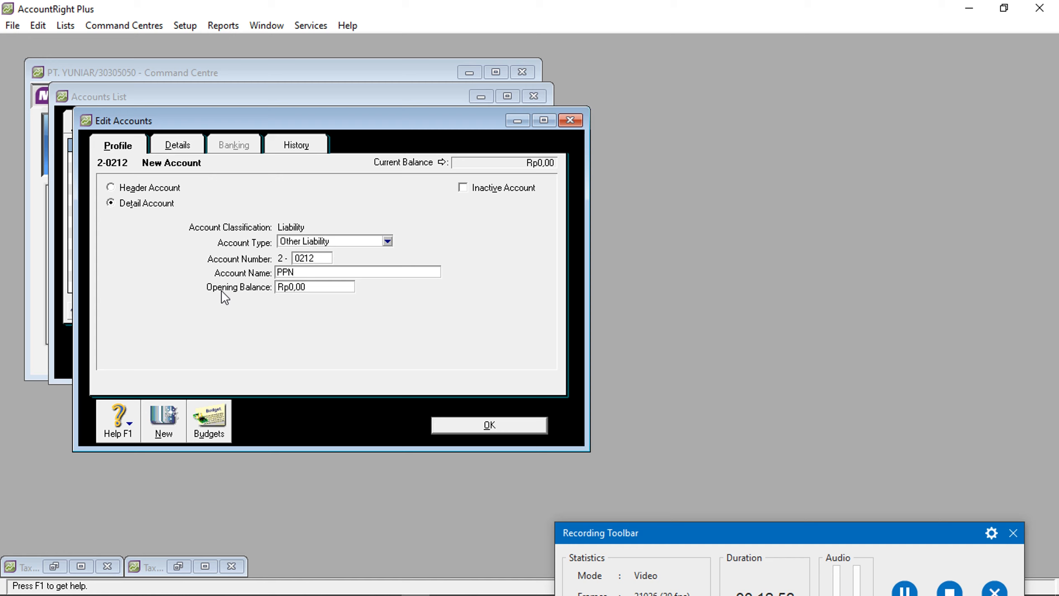
type("MASUKAN")
left_click(498, 429)
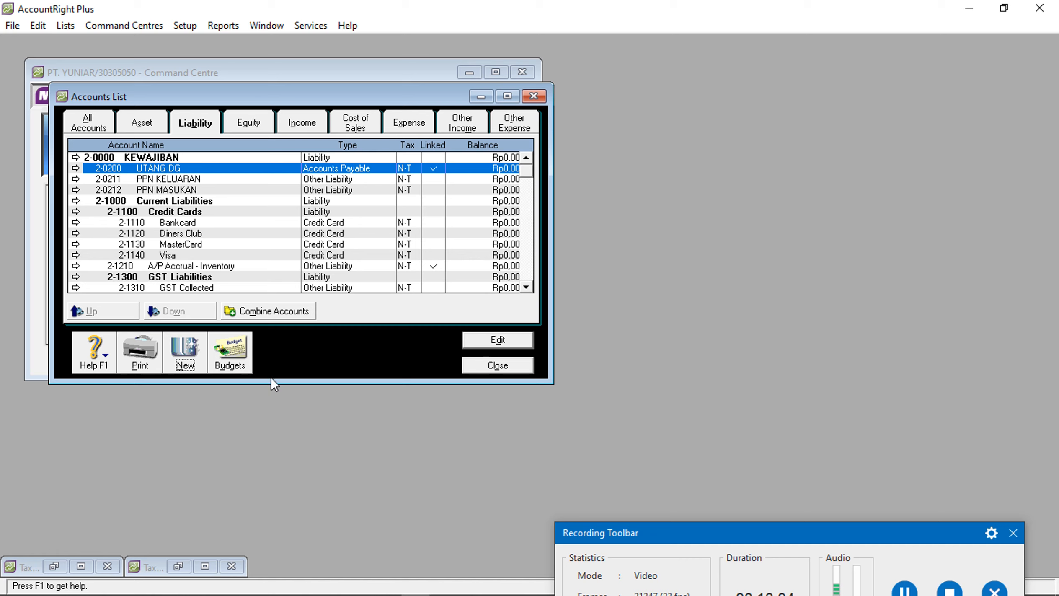
left_click(81, 566)
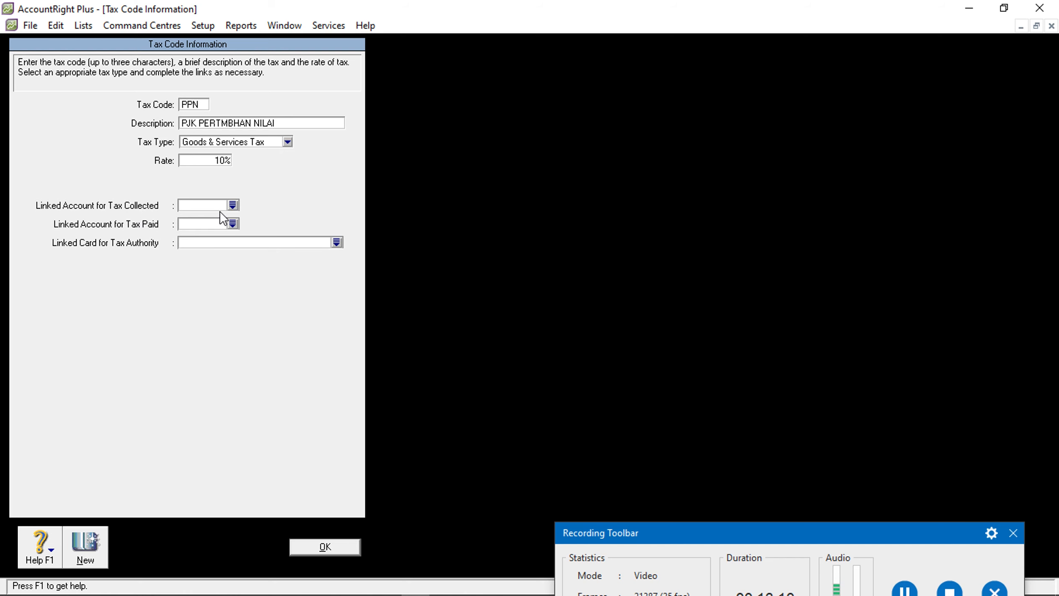
Link PPN's tax collected to 2-0211 and tax paid to 2-0212, then save it
left_click(231, 205)
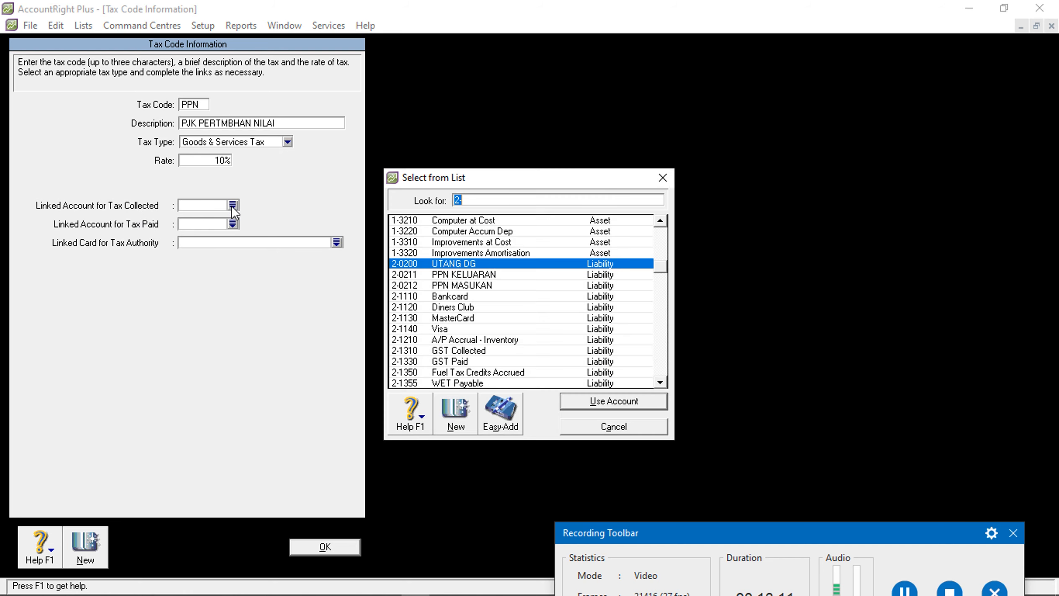
left_click(436, 275)
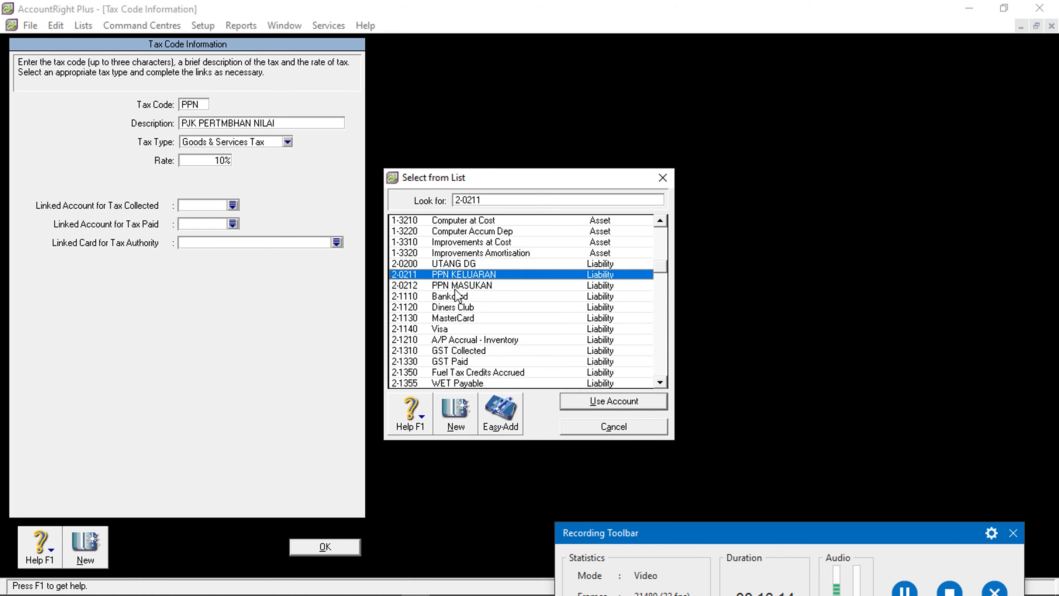
left_click(589, 402)
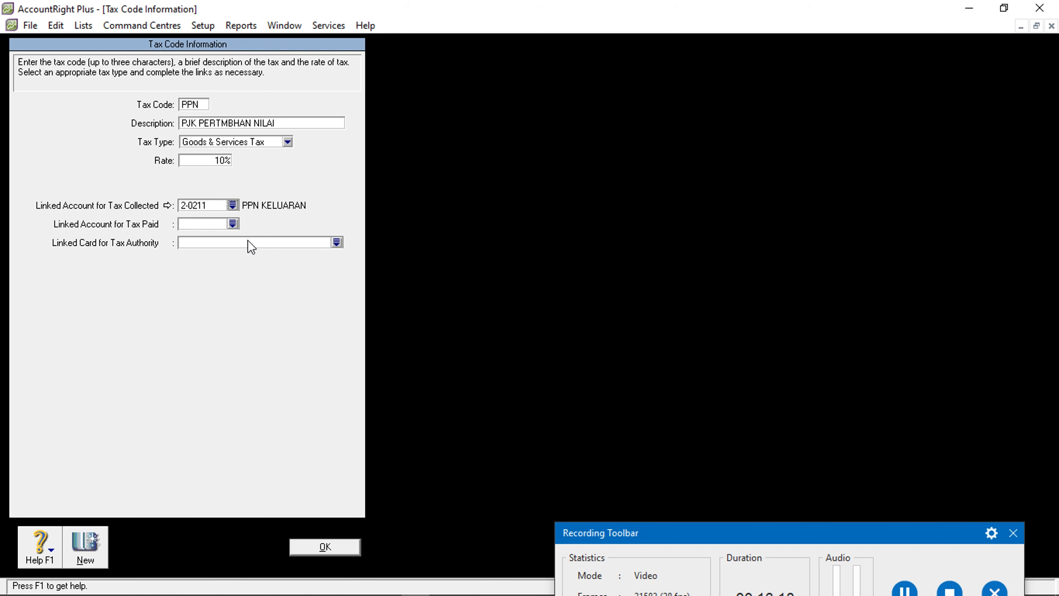
left_click(232, 223)
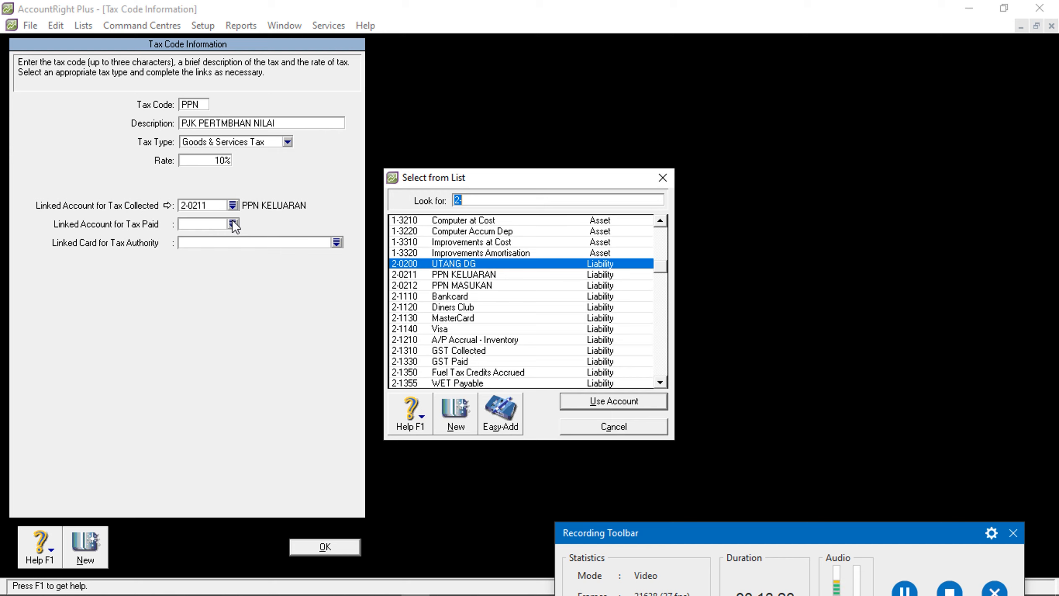
type("2-0212")
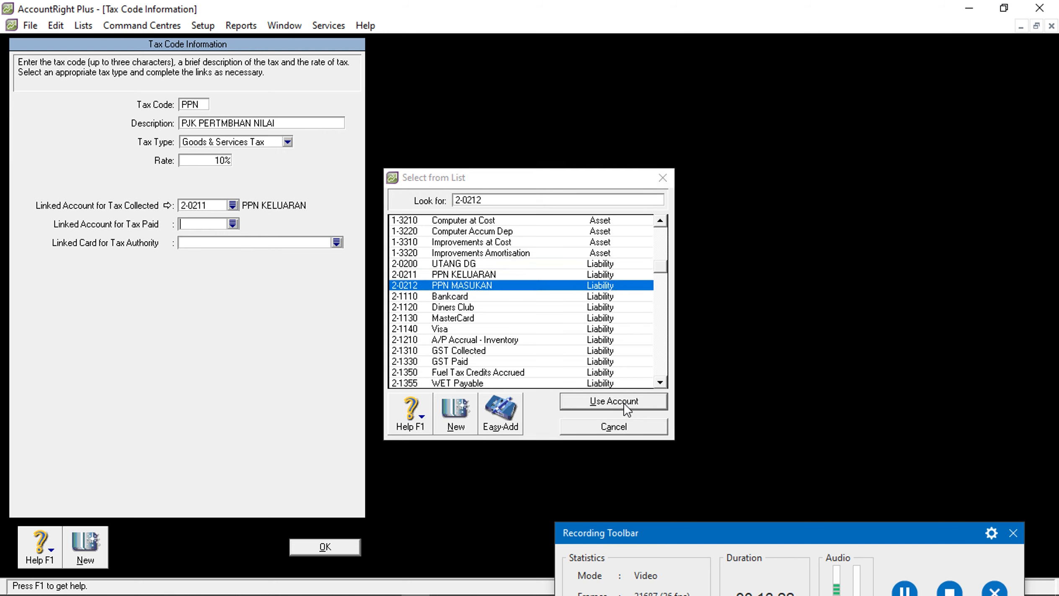
left_click(625, 402)
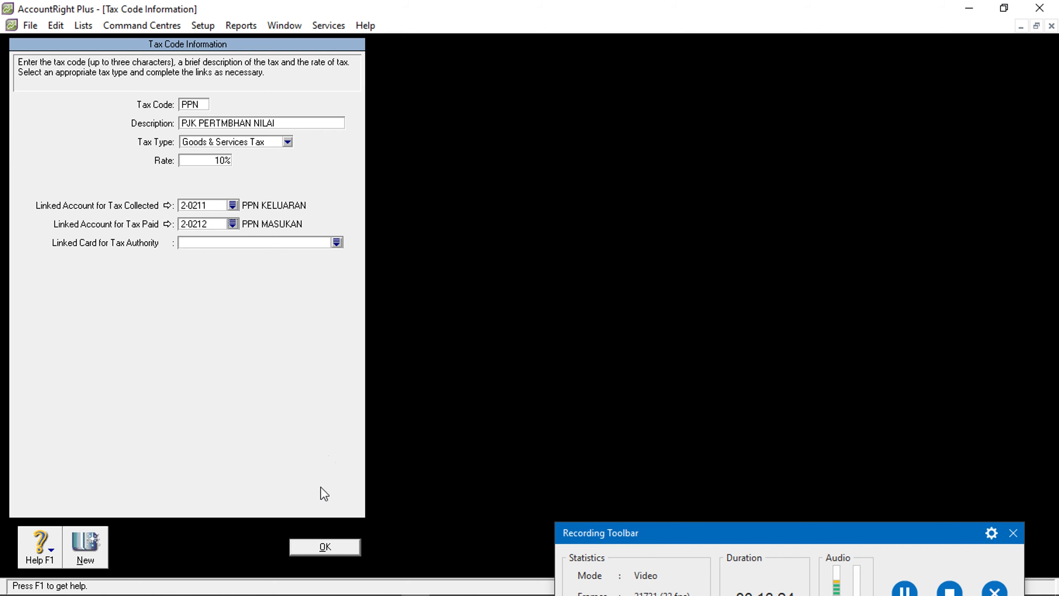
left_click(320, 540)
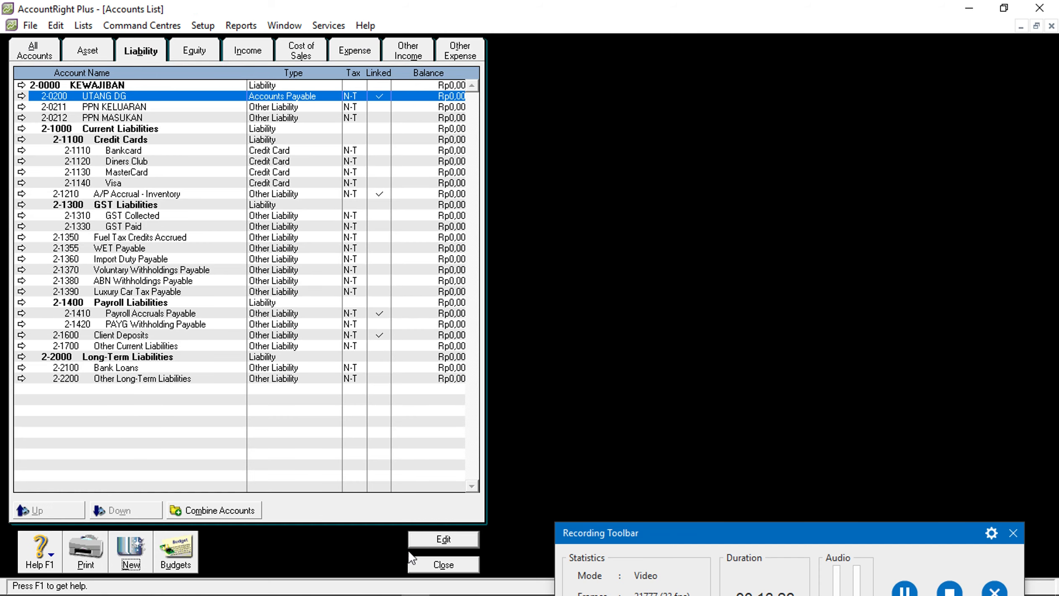
Close the Accounts List window to get back to the Accounts Command Centre
left_click(436, 566)
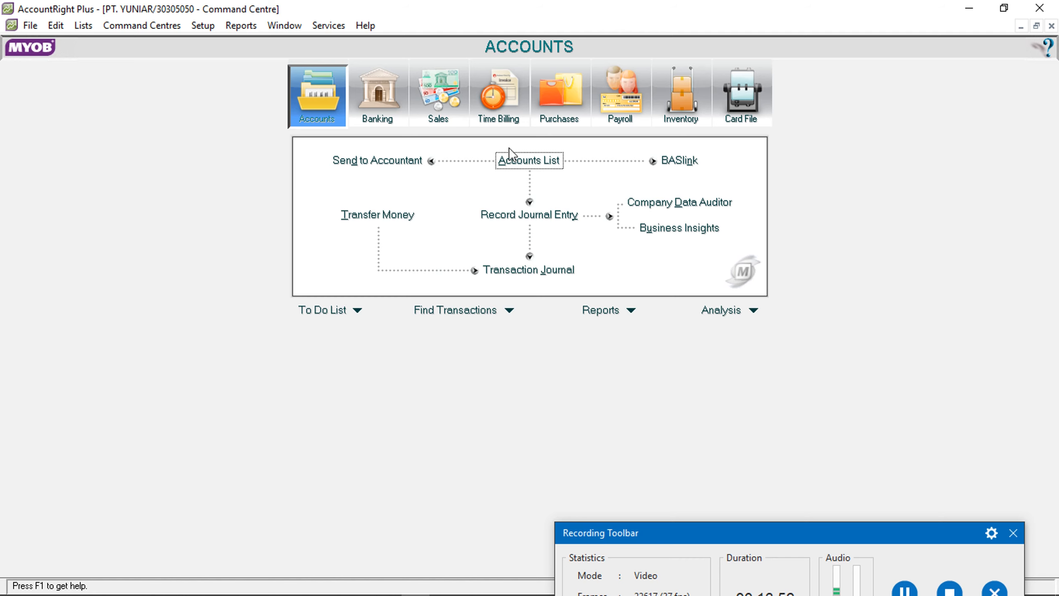
Give the asset account 1-0104 PERLENGK the PPN tax code
left_click(523, 166)
left_click(79, 52)
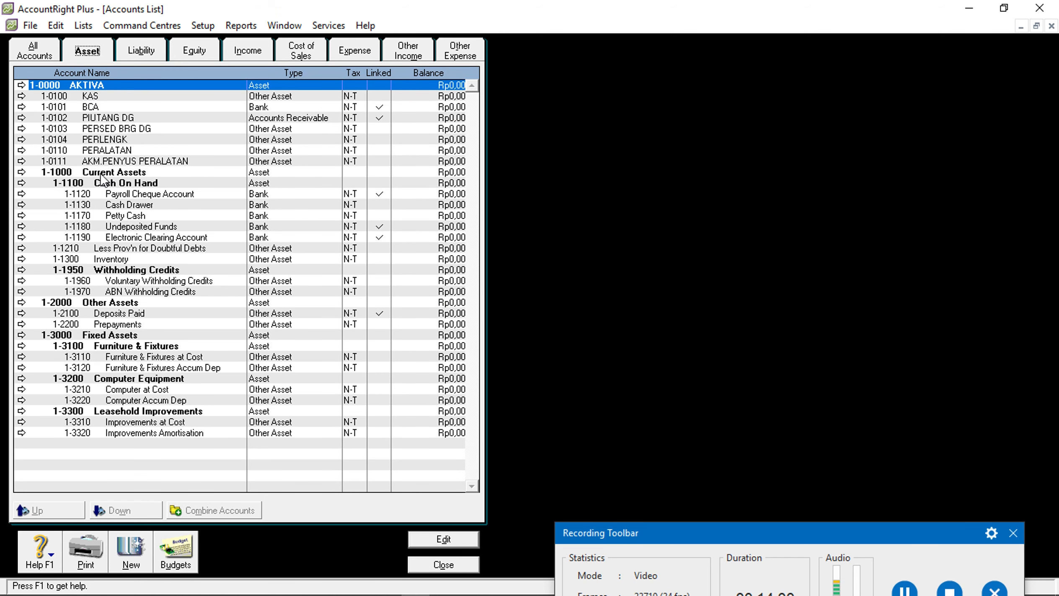
left_click(123, 139)
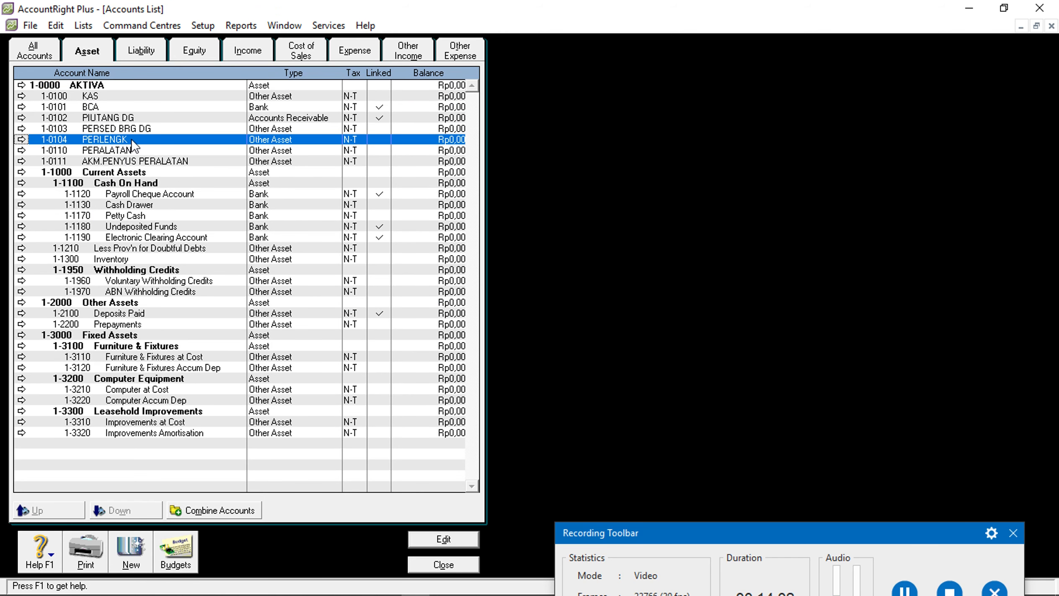
double_click(131, 140)
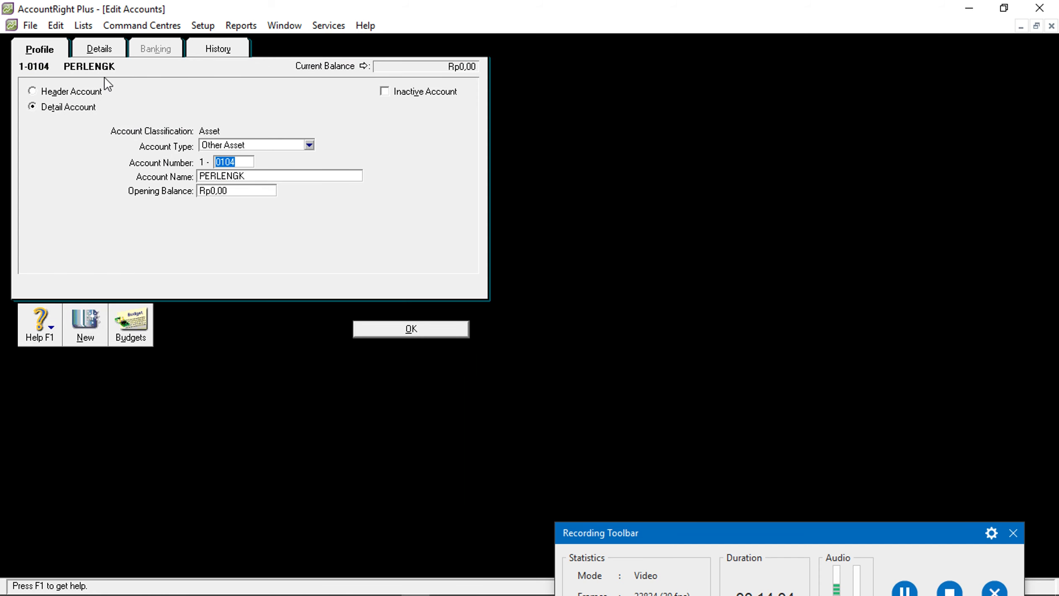
left_click(88, 50)
left_click(243, 153)
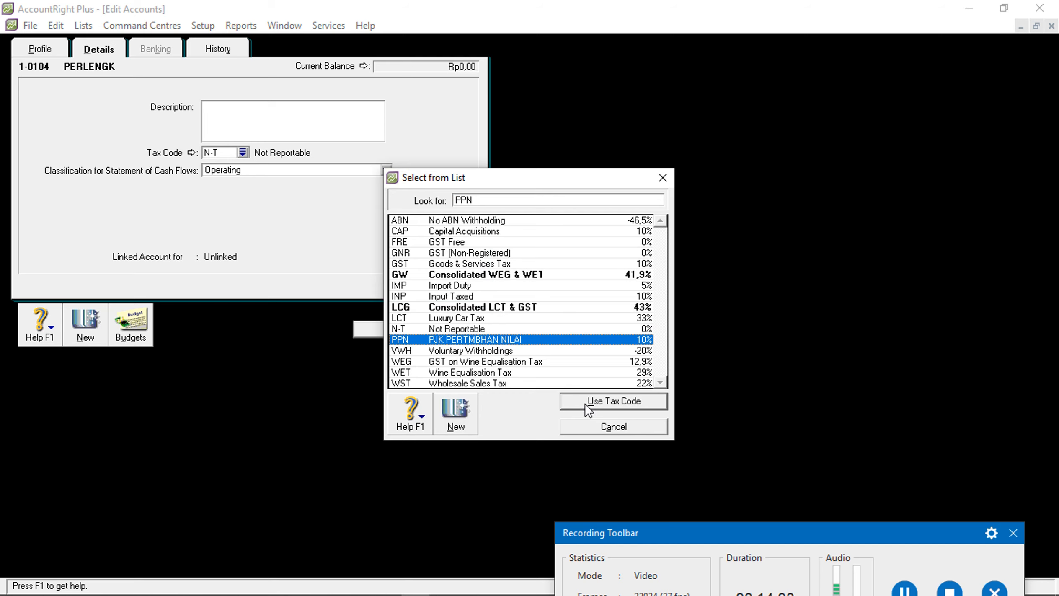
left_click(585, 403)
left_click(429, 331)
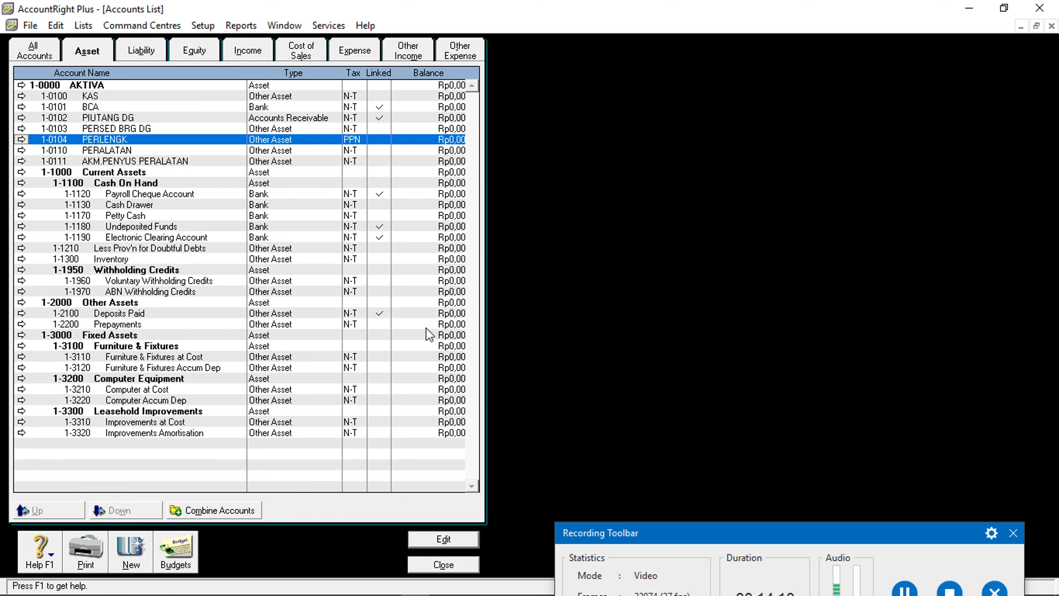
Give the asset account 1-0110 PERALATAN the PPN tax code
left_click(114, 151)
double_click(114, 151)
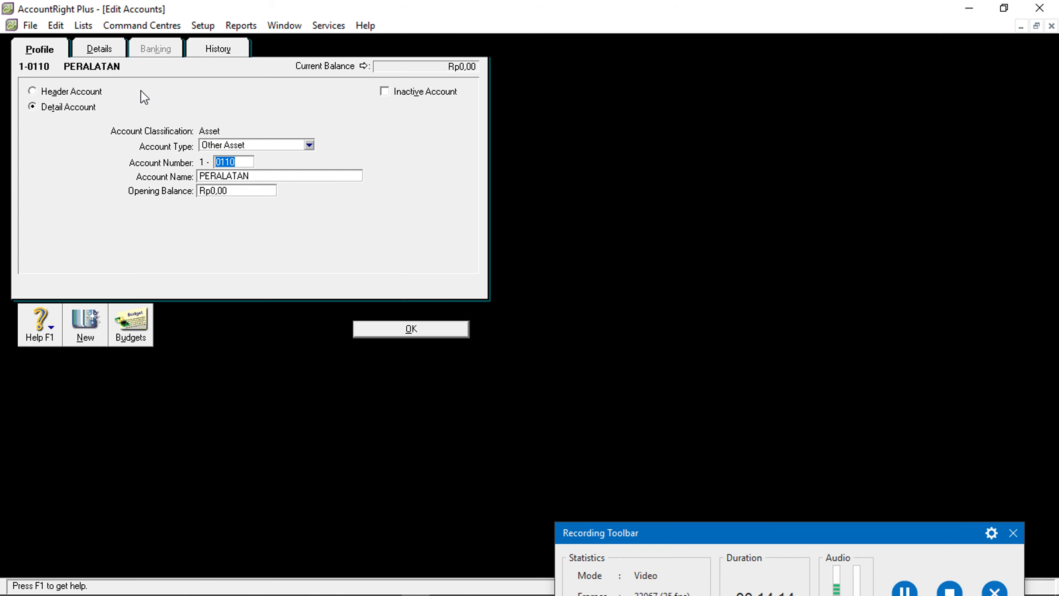
left_click(105, 50)
left_click(242, 153)
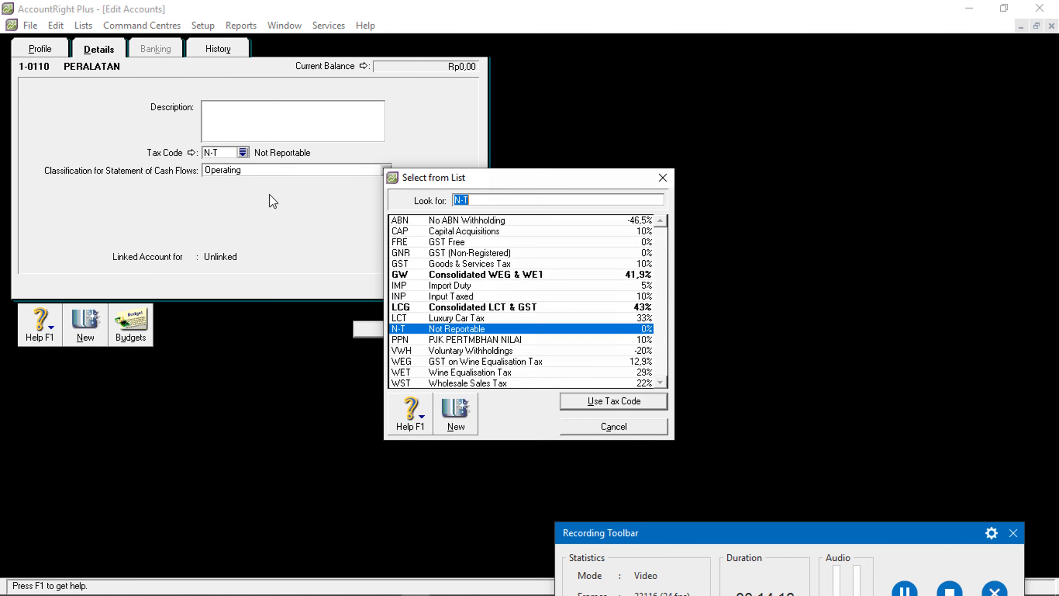
left_click(477, 339)
left_click(590, 398)
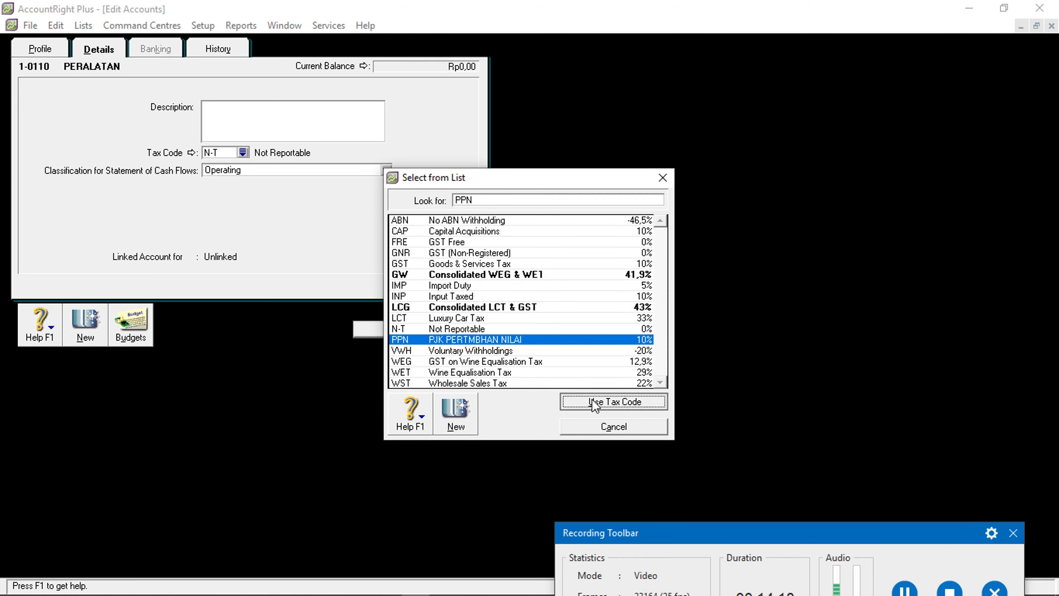
left_click(445, 333)
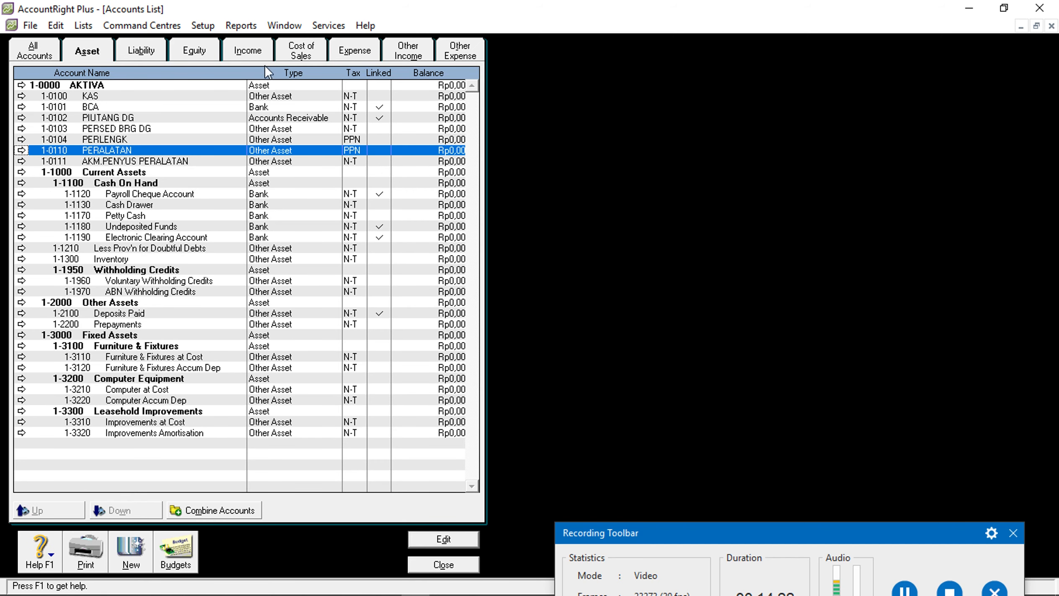
Set the cost-of-sales account 5-0500 PEMBELIAN to use the PPN tax code
left_click(302, 55)
left_click(134, 94)
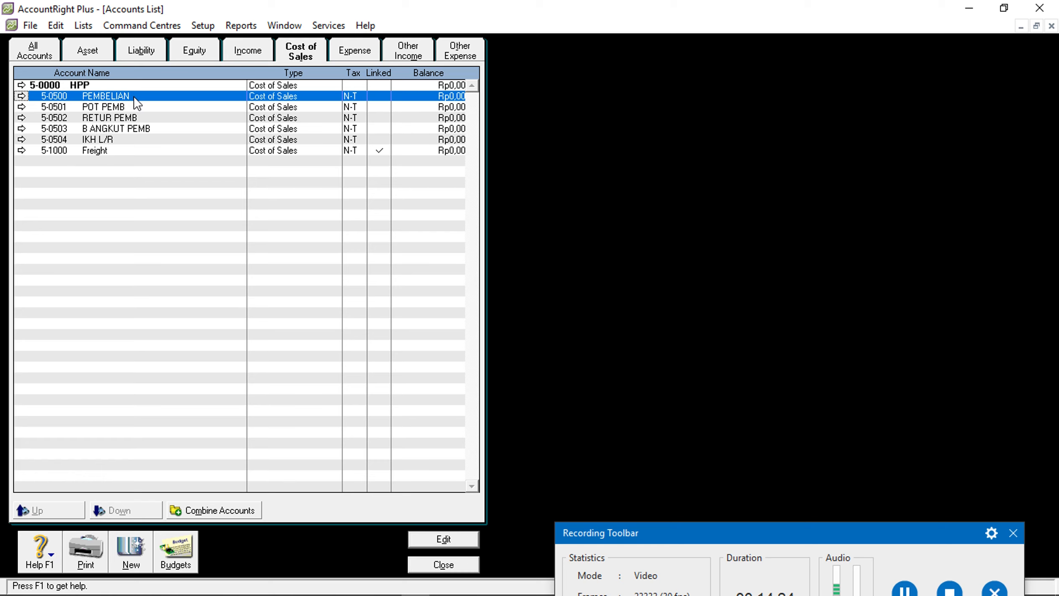
double_click(134, 96)
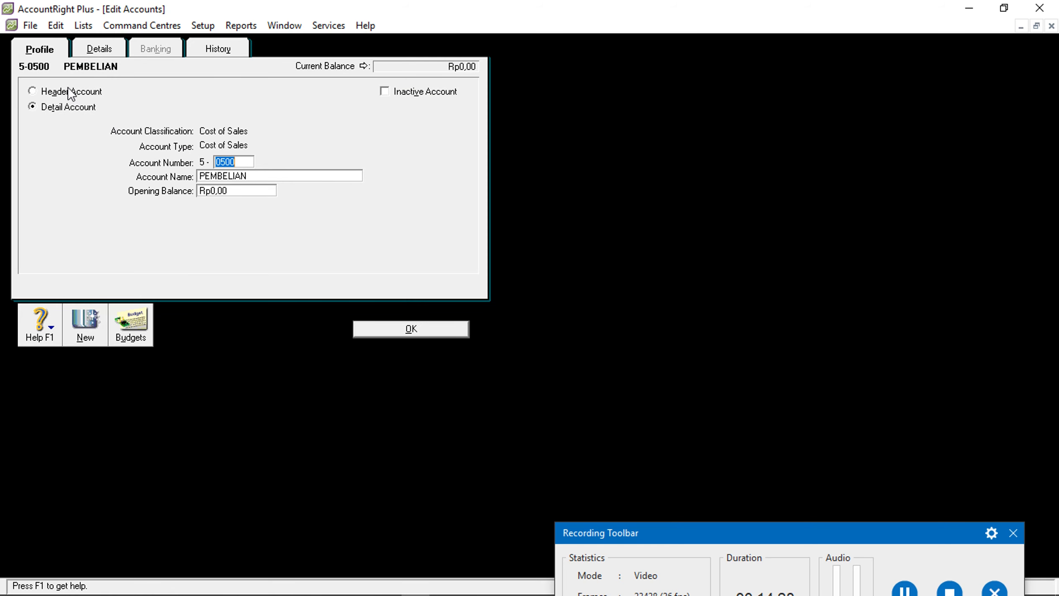
left_click(98, 51)
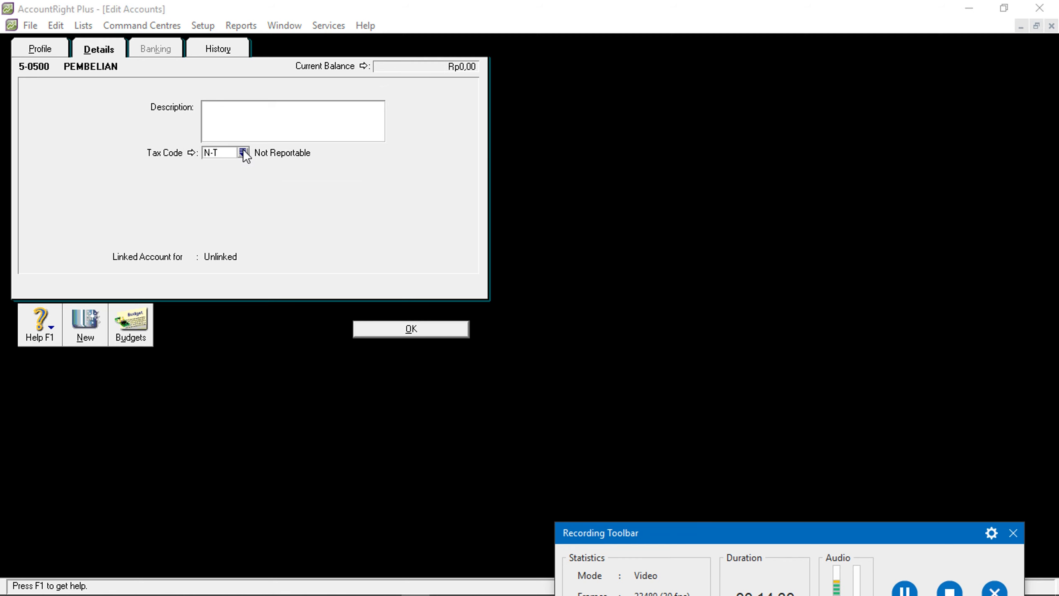
left_click(243, 152)
left_click(483, 340)
left_click(591, 400)
left_click(422, 330)
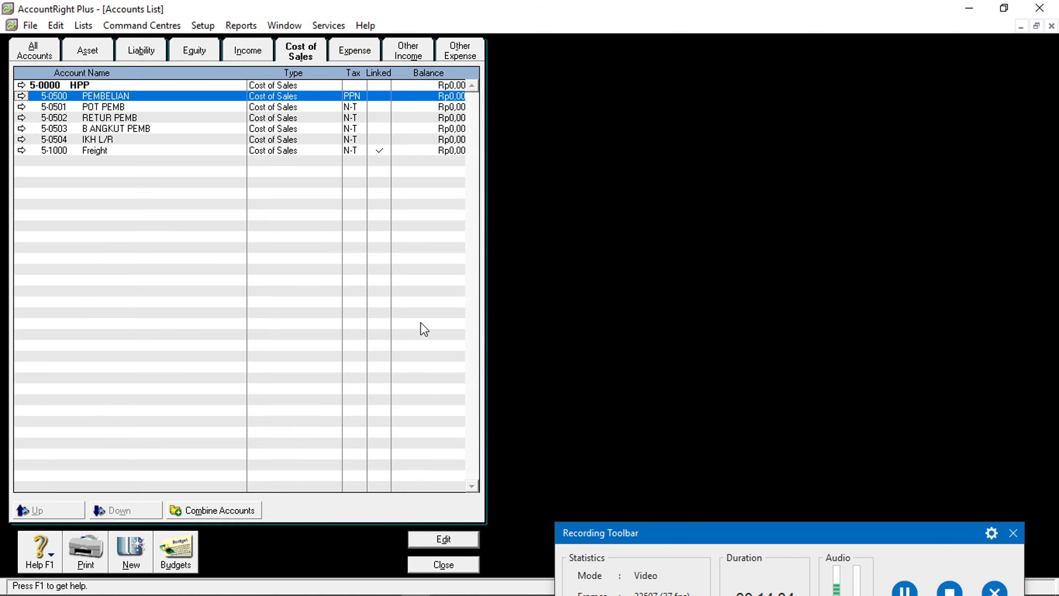
Set the purchase-returns account 5-0502 RETUR PEMB to use the PPN tax code
left_click(122, 121)
double_click(119, 119)
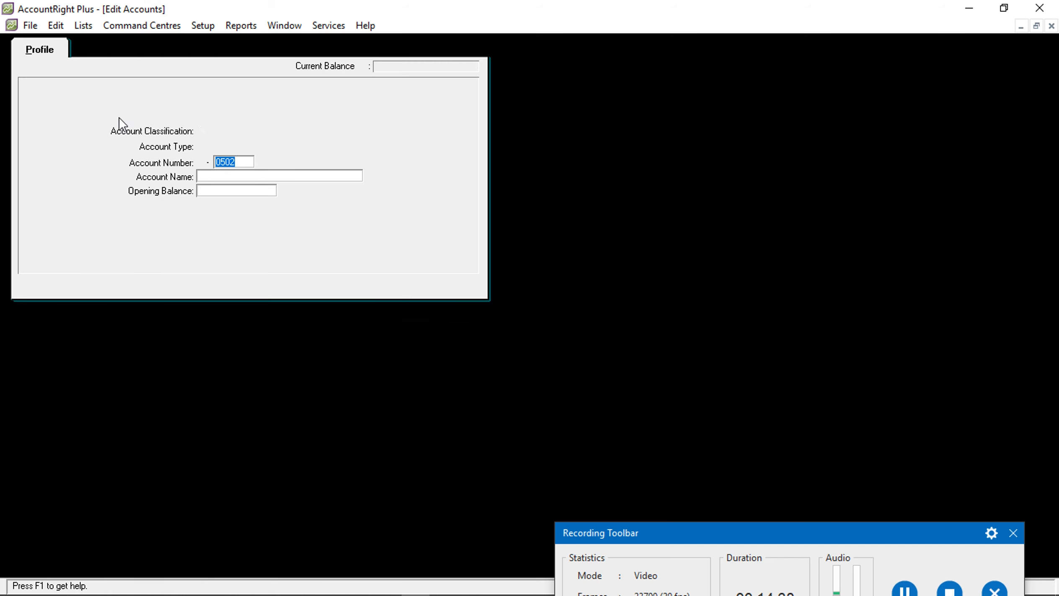
left_click(99, 49)
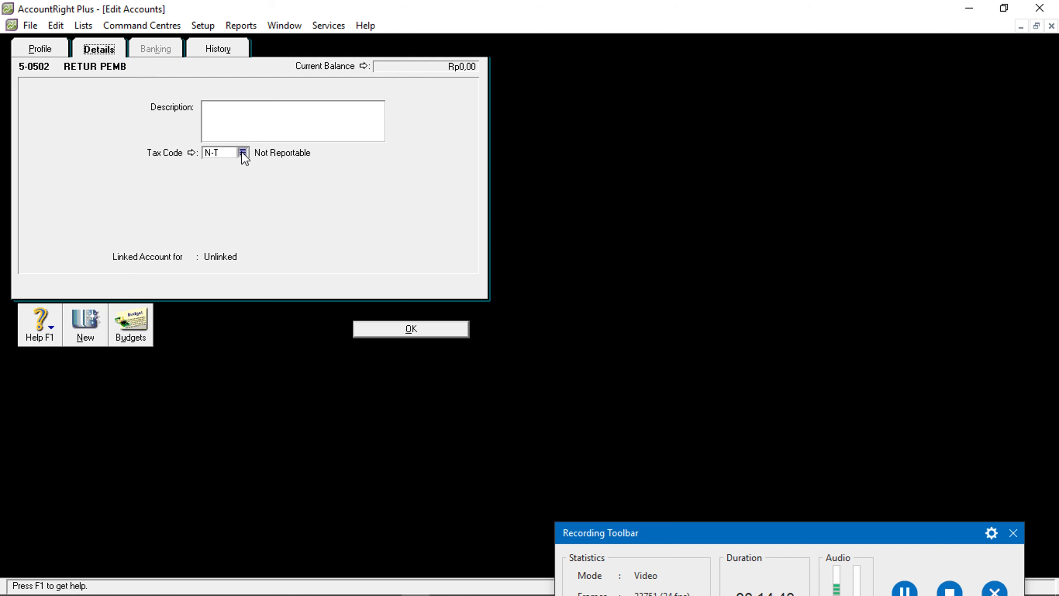
left_click(242, 152)
type("PPN")
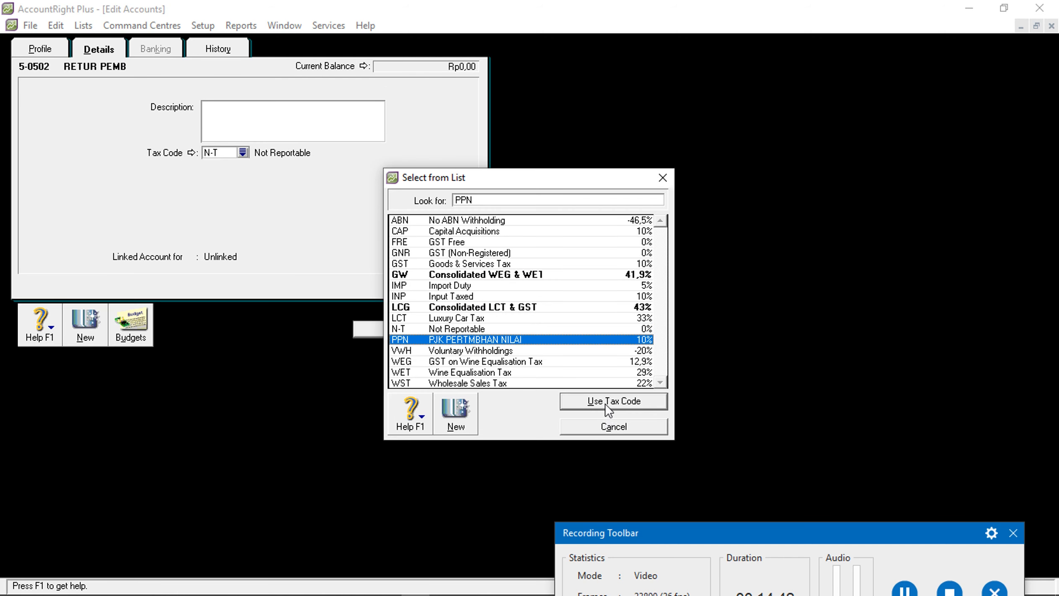
left_click(605, 403)
left_click(422, 332)
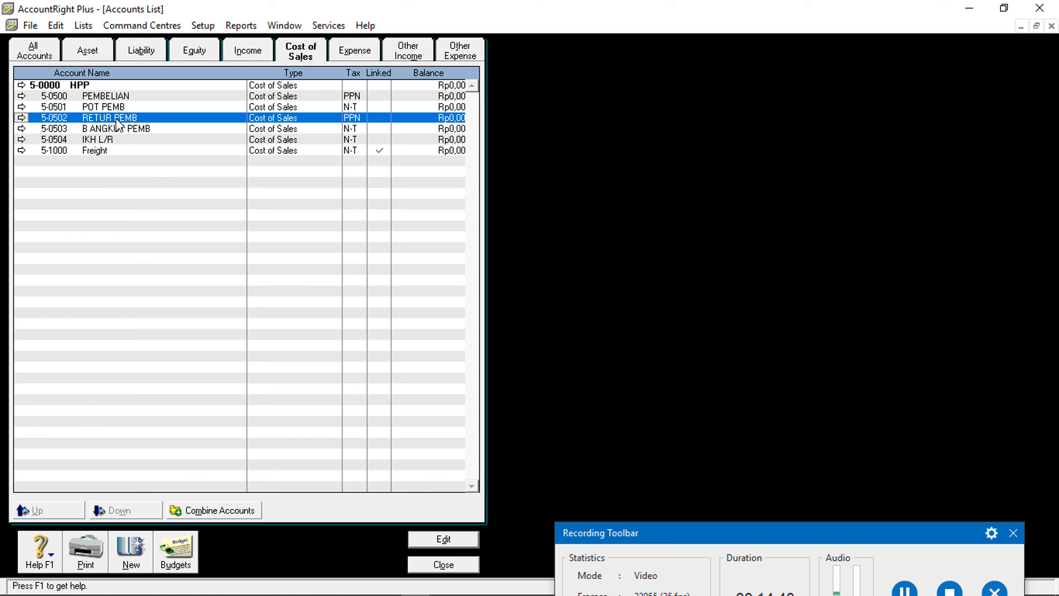
Give the income account 4-0400 PENJUALAN the PPN tax code
left_click(245, 53)
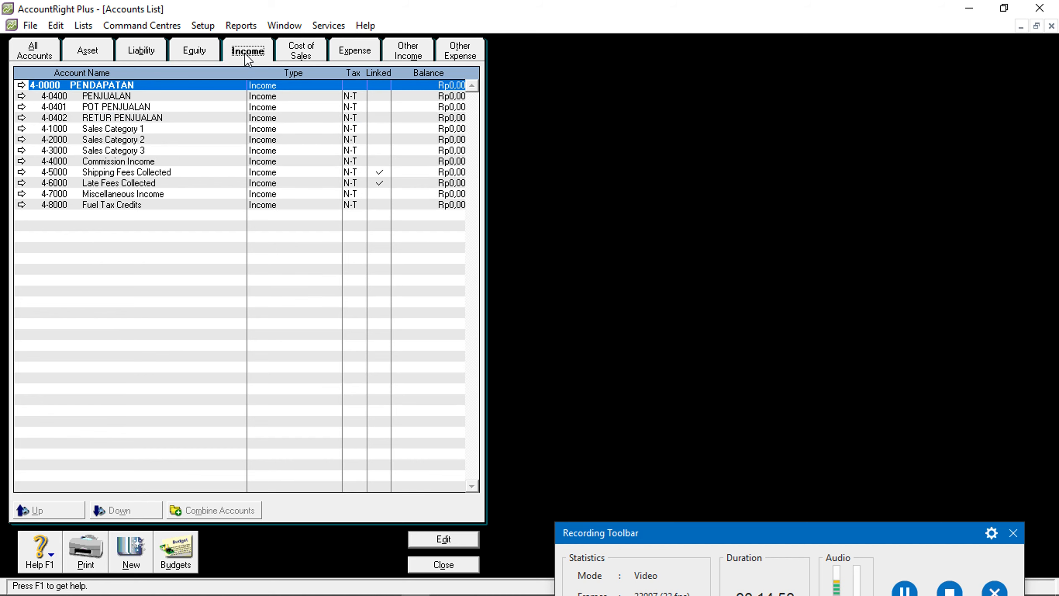
left_click(100, 99)
double_click(101, 99)
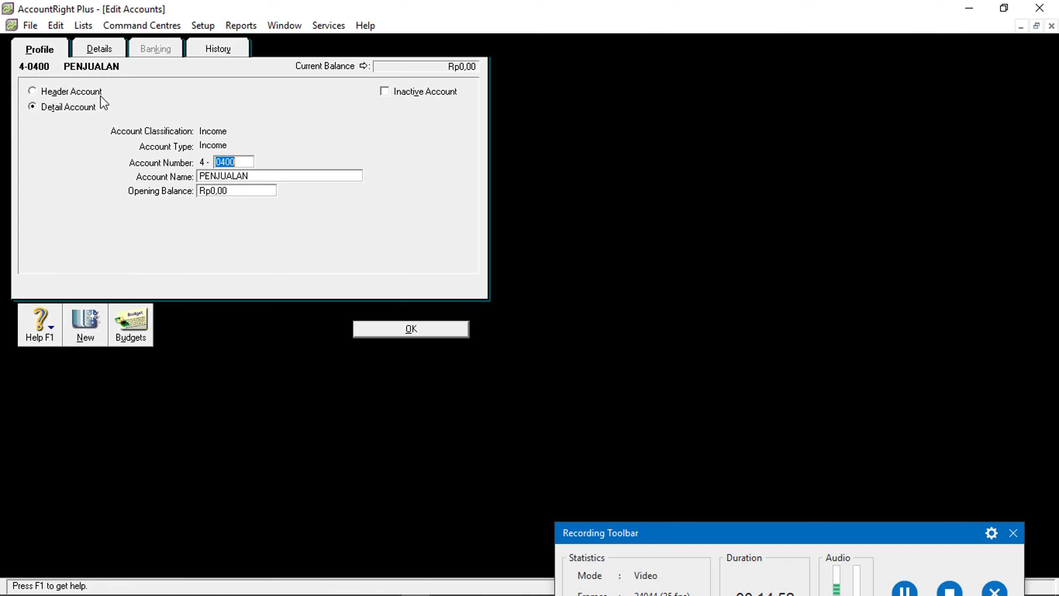
left_click(97, 52)
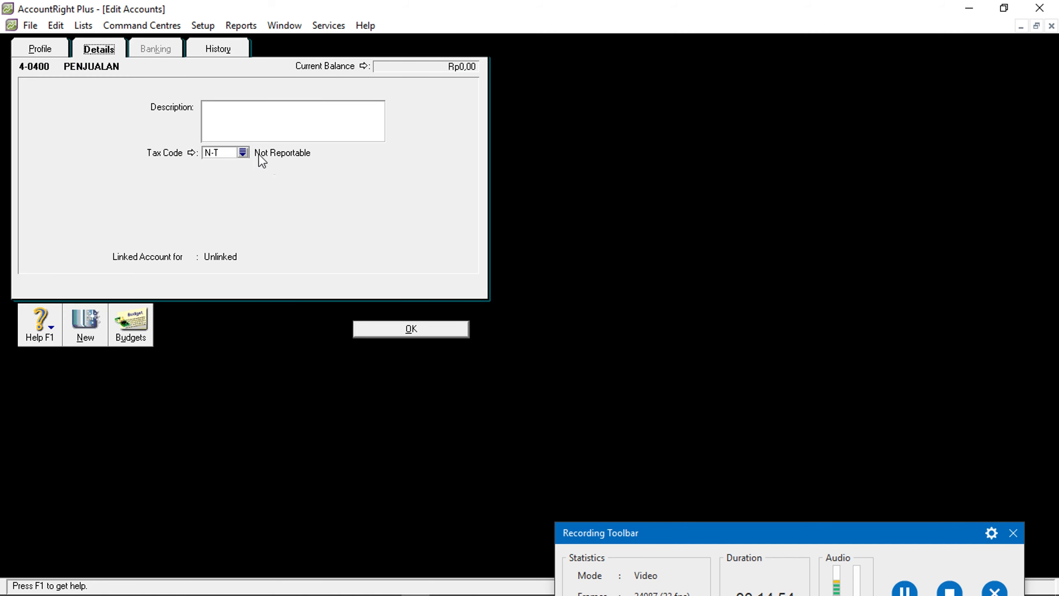
left_click(243, 152)
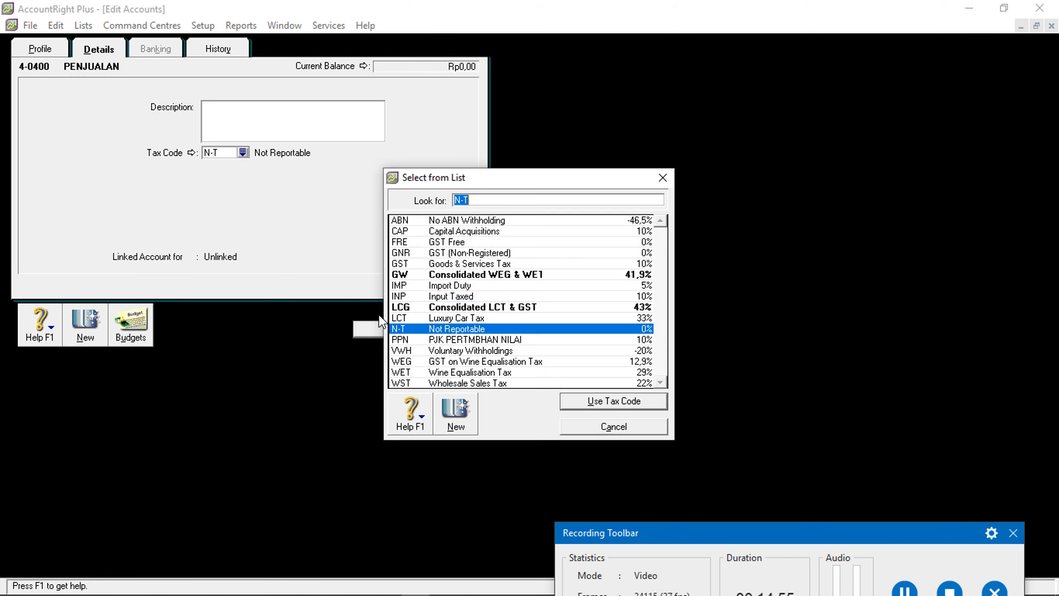
left_click(488, 340)
left_click(581, 401)
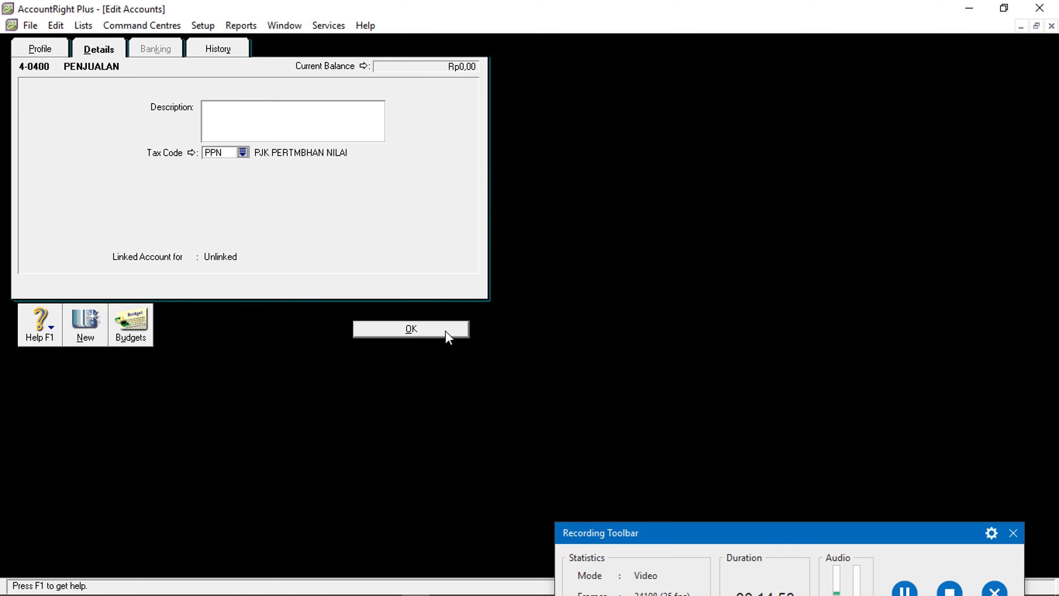
left_click(447, 331)
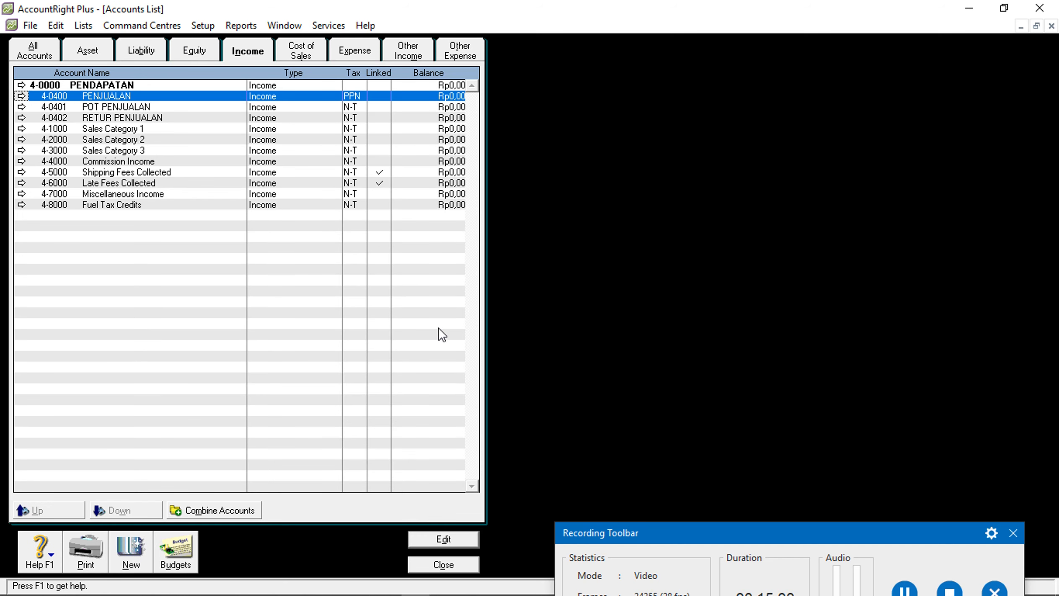
Give the income account 4-0402 RETUR PENJUALAN the PPN tax code
left_click(135, 118)
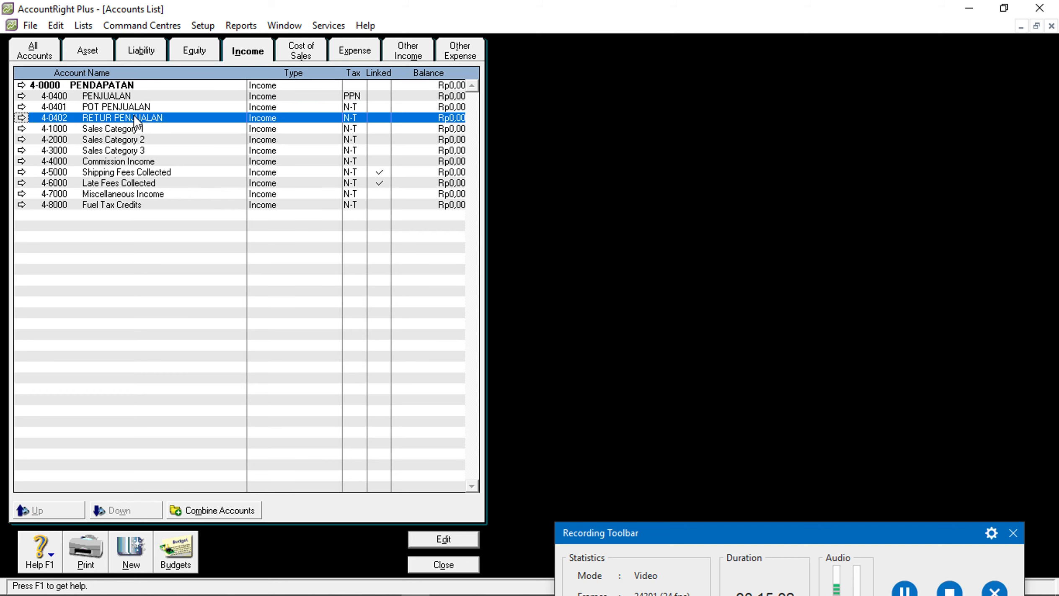
double_click(135, 118)
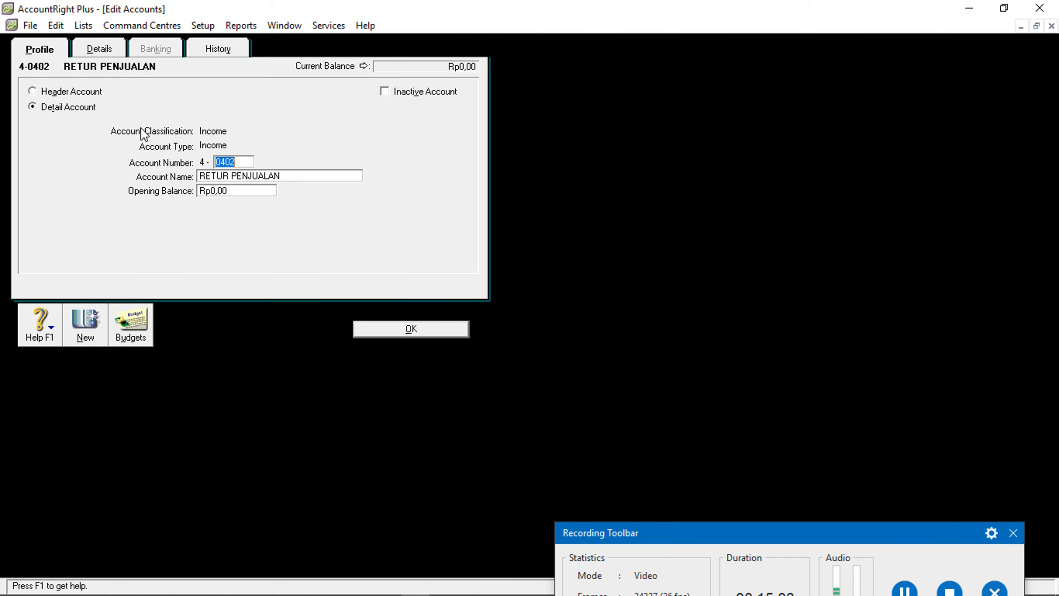
left_click(113, 49)
left_click(242, 153)
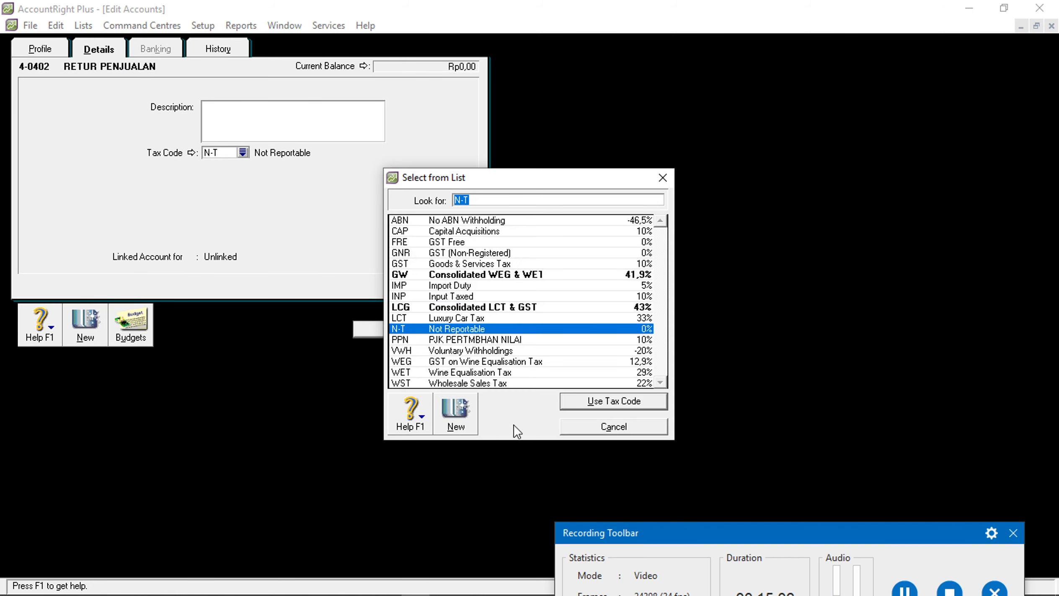
left_click(464, 339)
left_click(591, 402)
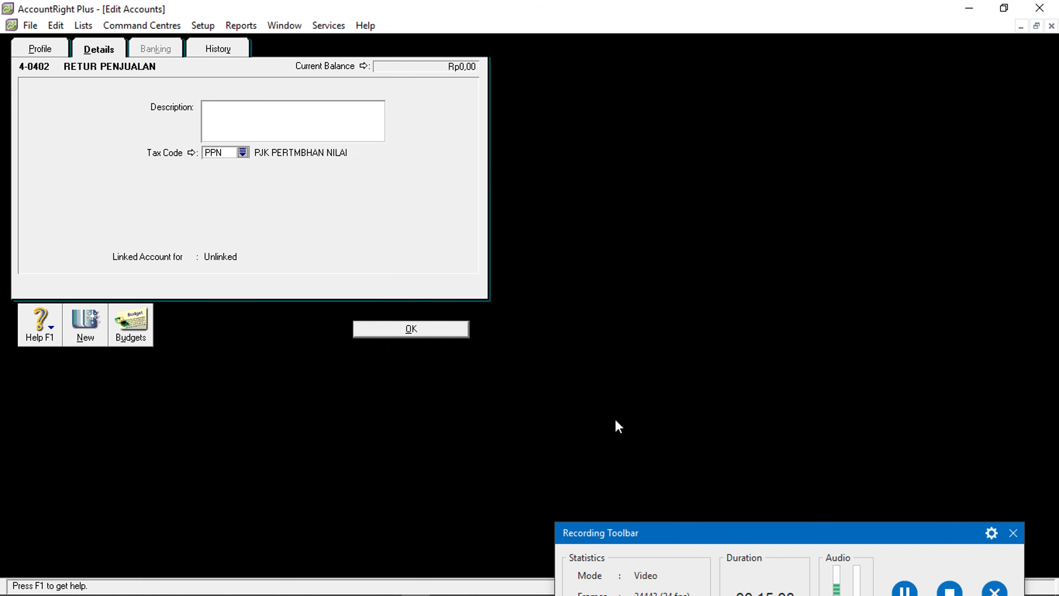
left_click(426, 333)
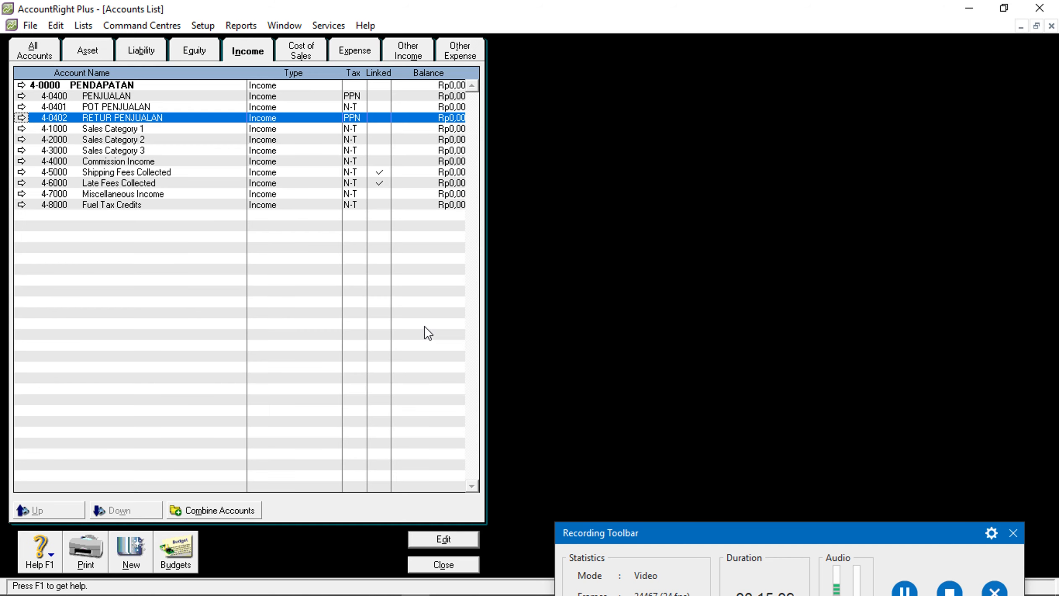
Close the Accounts List so the Accounts Command Centre is showing
left_click(467, 564)
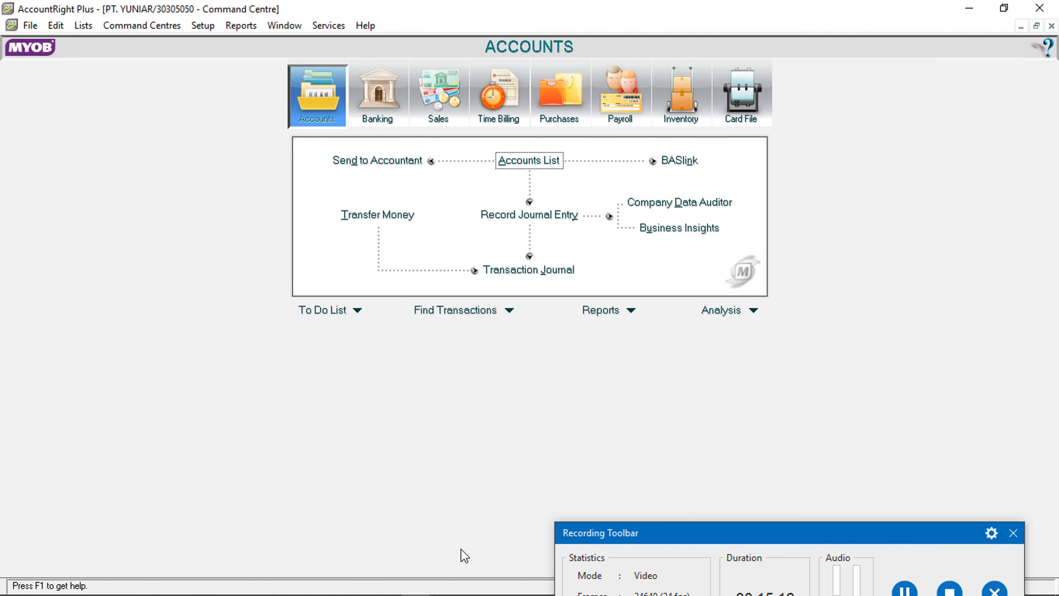
left_click_drag(750, 527, 759, 503)
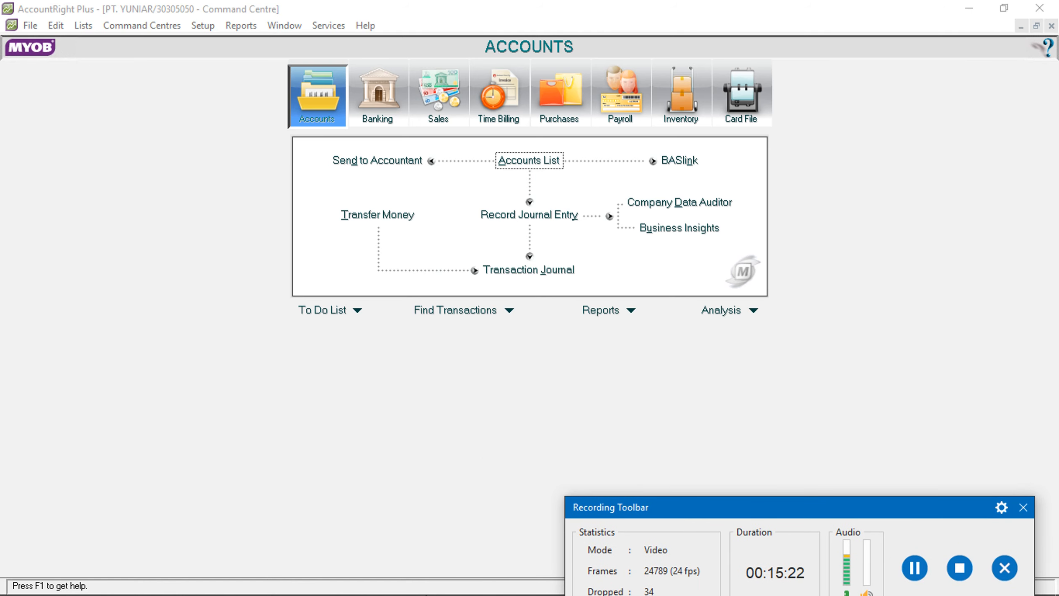
left_click(105, 584)
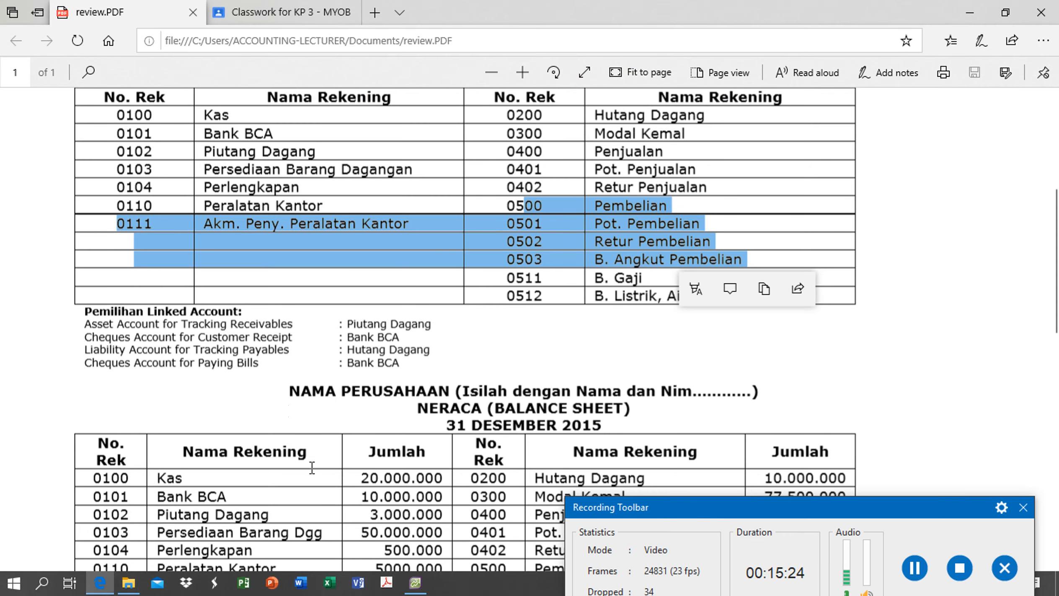
scroll(461, 377, "down", 3)
scroll(587, 294, "up", 4)
scroll(619, 280, "down", 6)
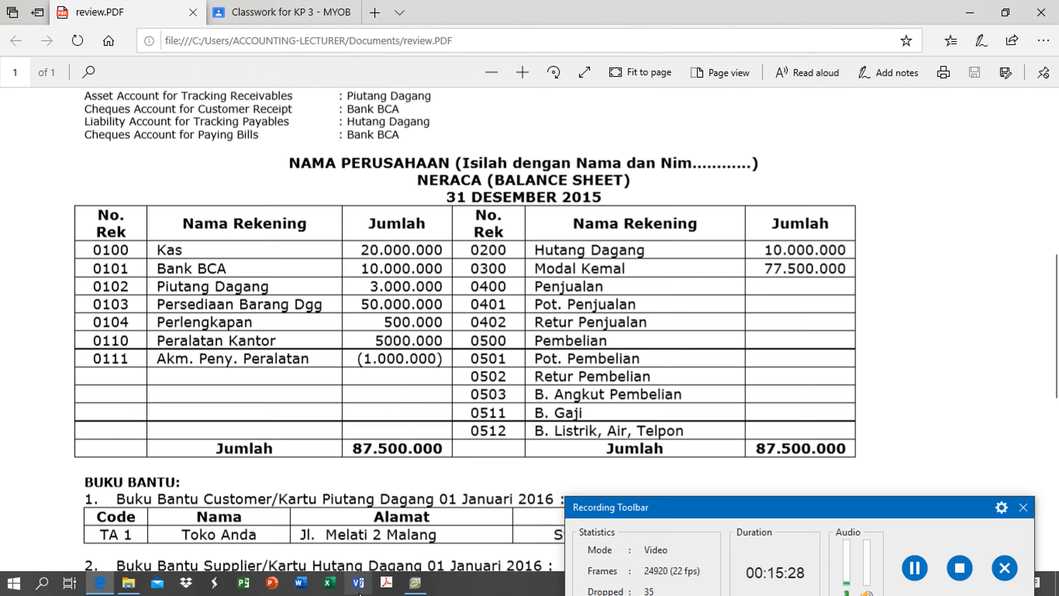
left_click(414, 584)
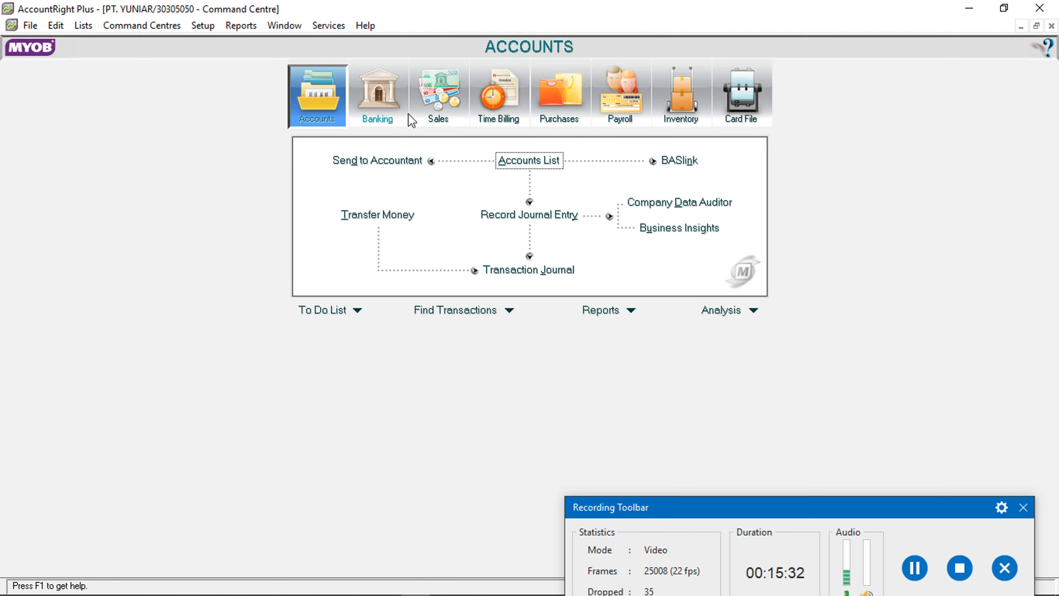
Open Setup > Balances > Account Opening Balances, dated 01/01/2016
left_click(209, 26)
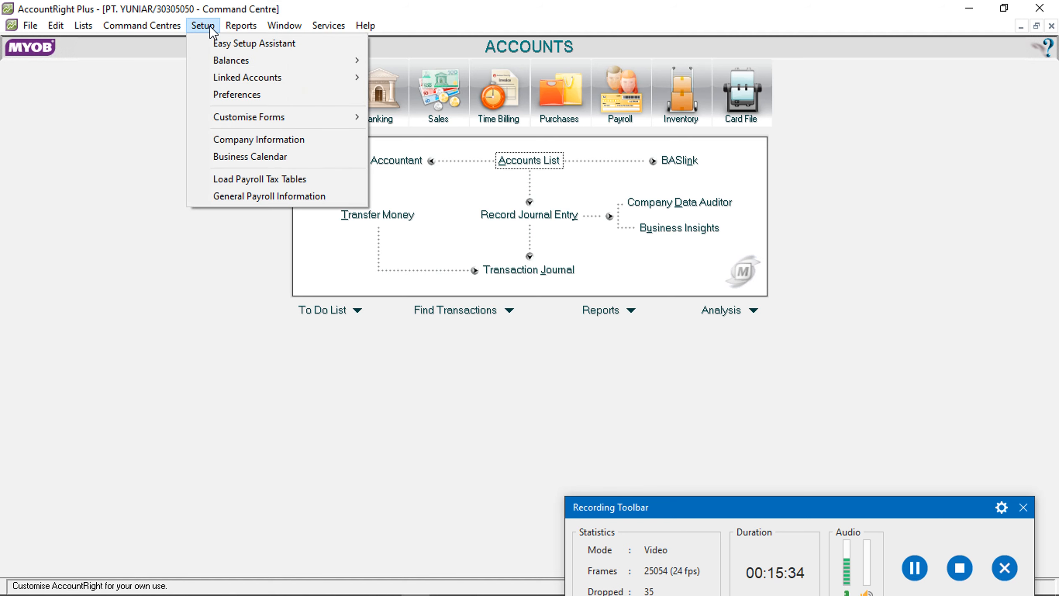
mouse_move(254, 60)
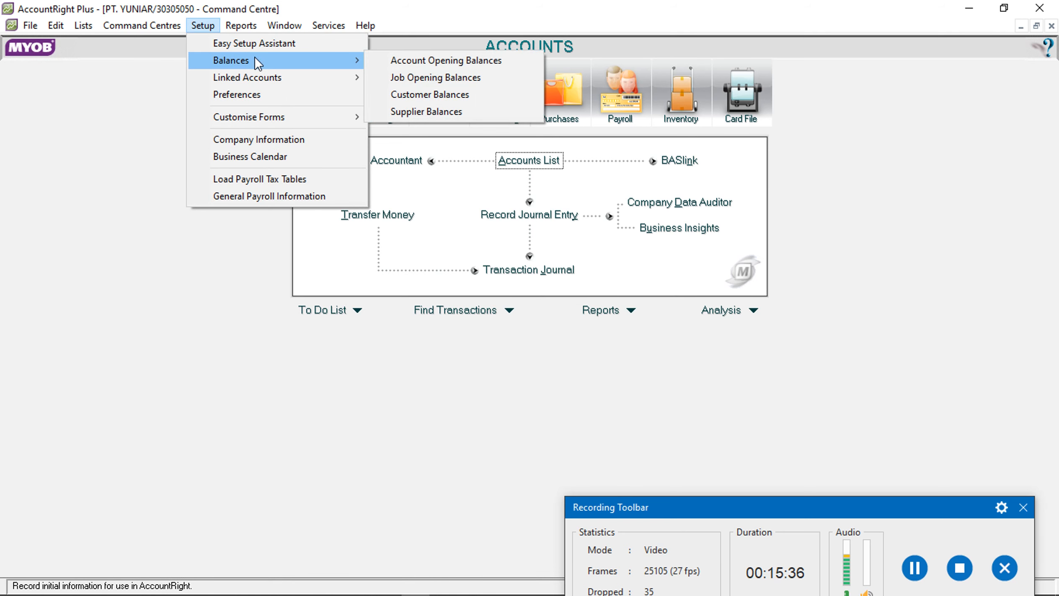
left_click(390, 61)
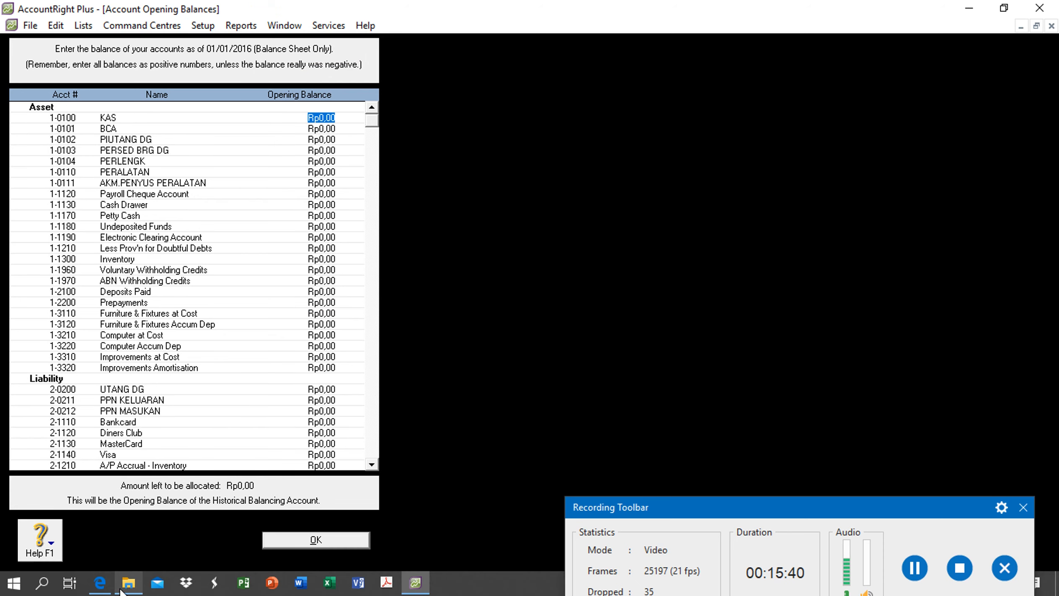
left_click(100, 584)
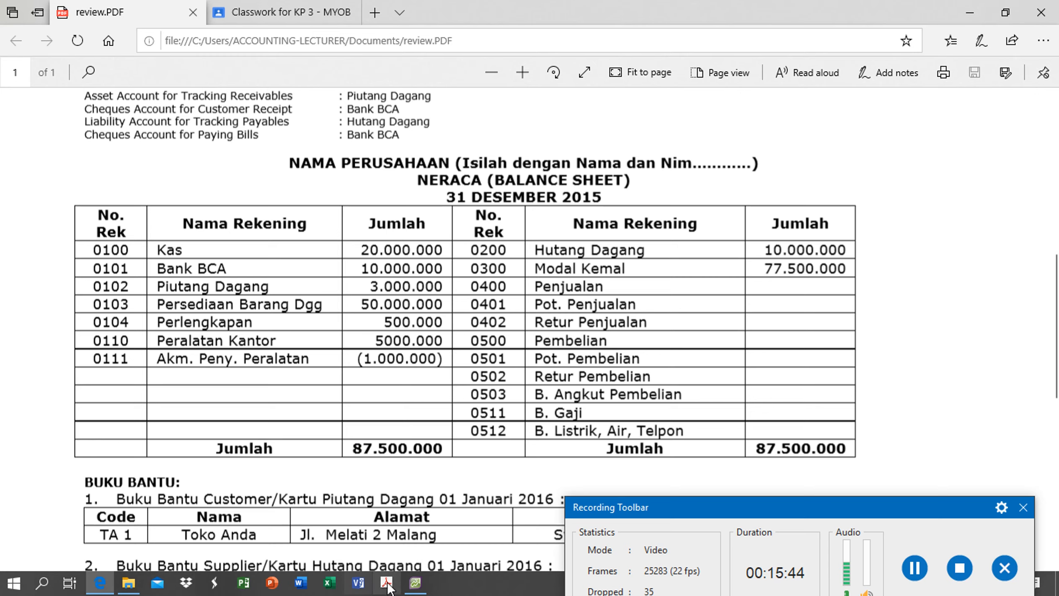
left_click(415, 582)
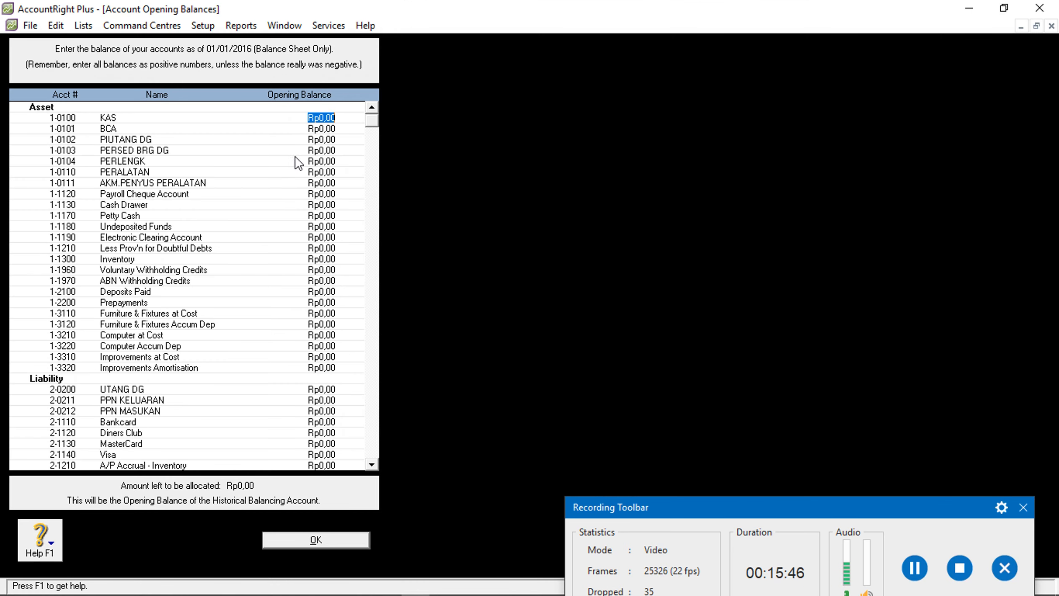
Enter opening balances for KAS (20.000.000), BCA, PIUTANG DG (500000) and PERSED BRG DG (5000000)
type("20.000.000")
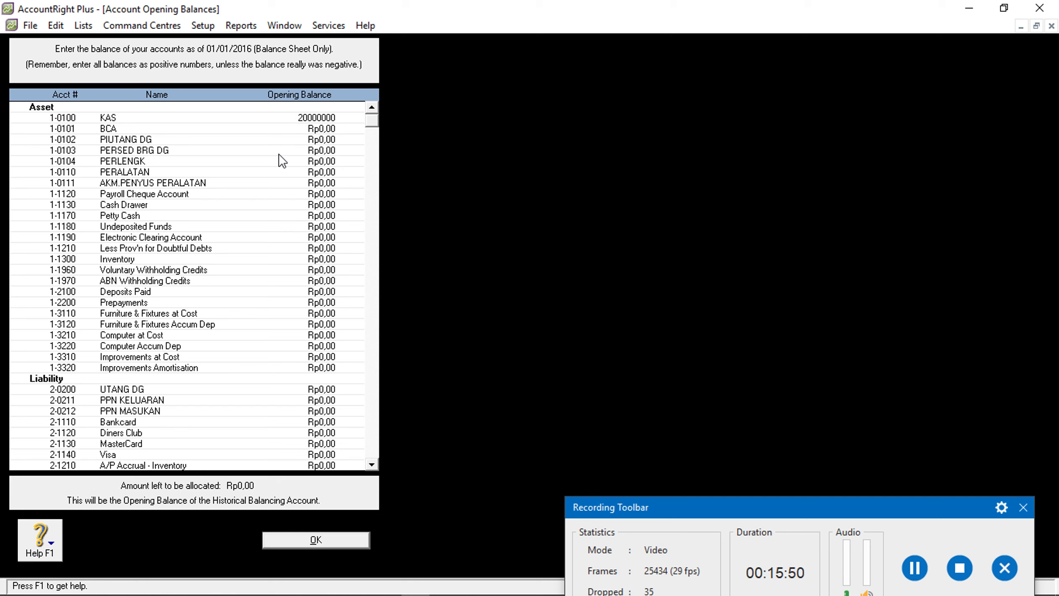
key("Tab")
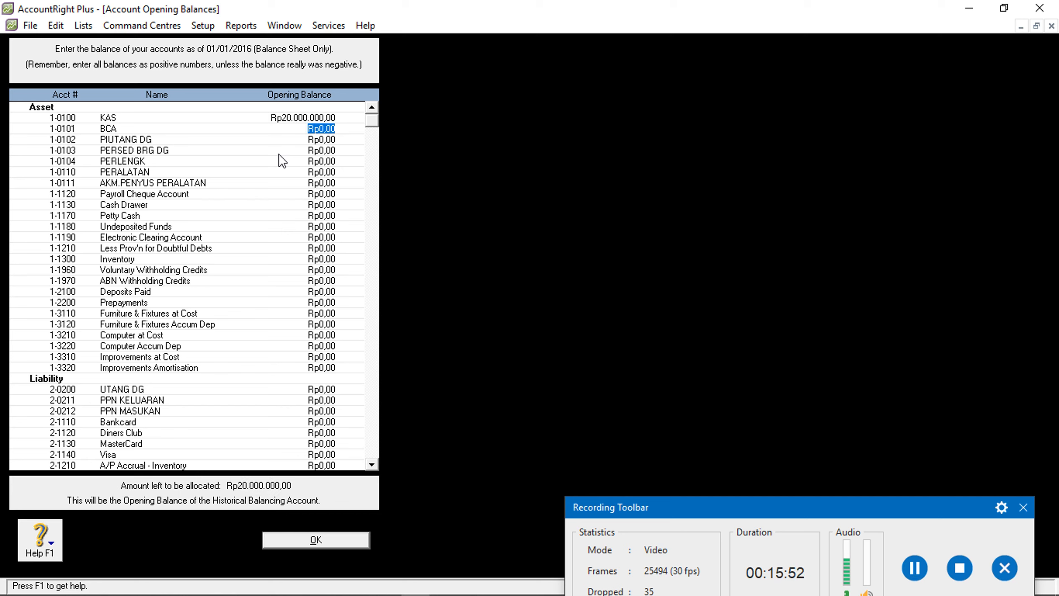
type("10000000")
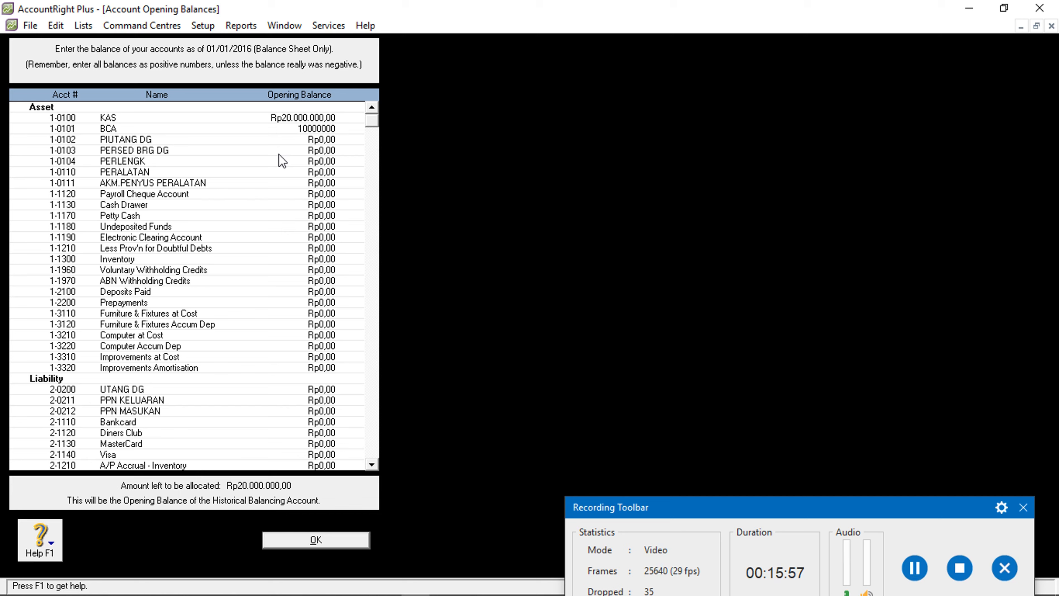
left_click(330, 141)
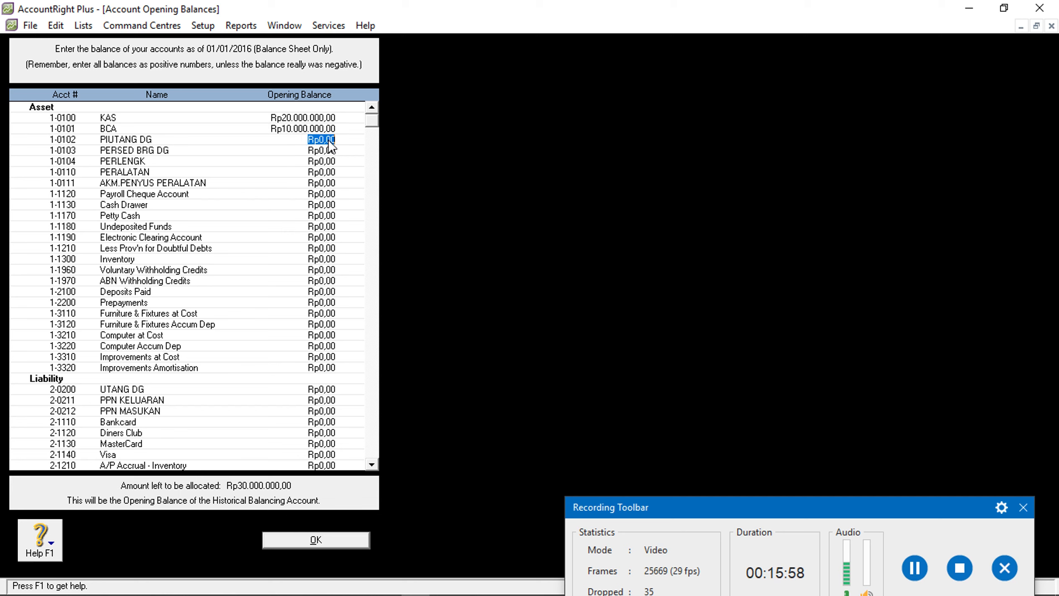
type("500000")
key("Tab")
type("5000000")
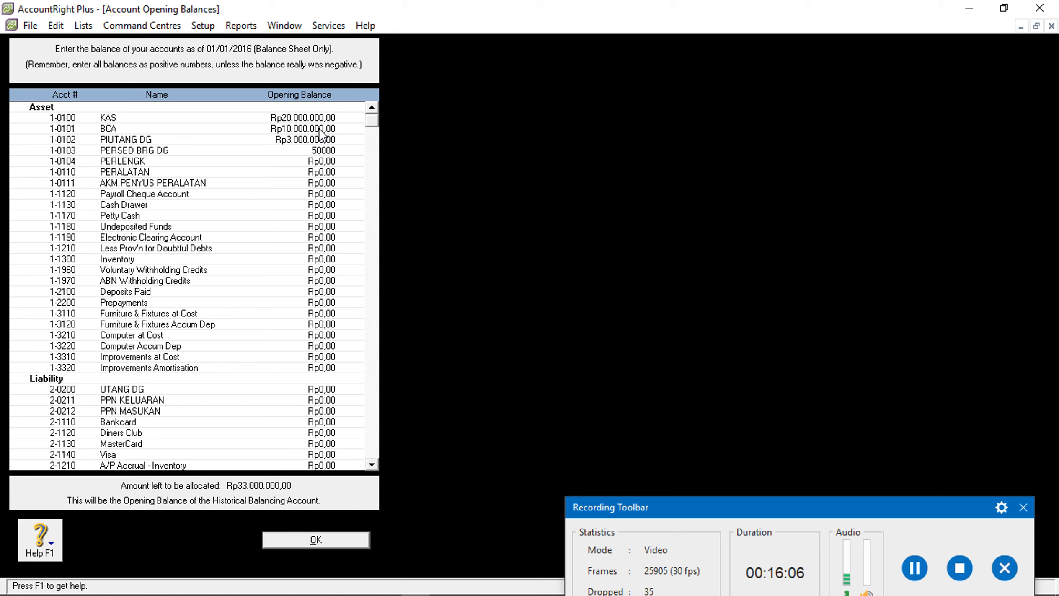
key("Tab")
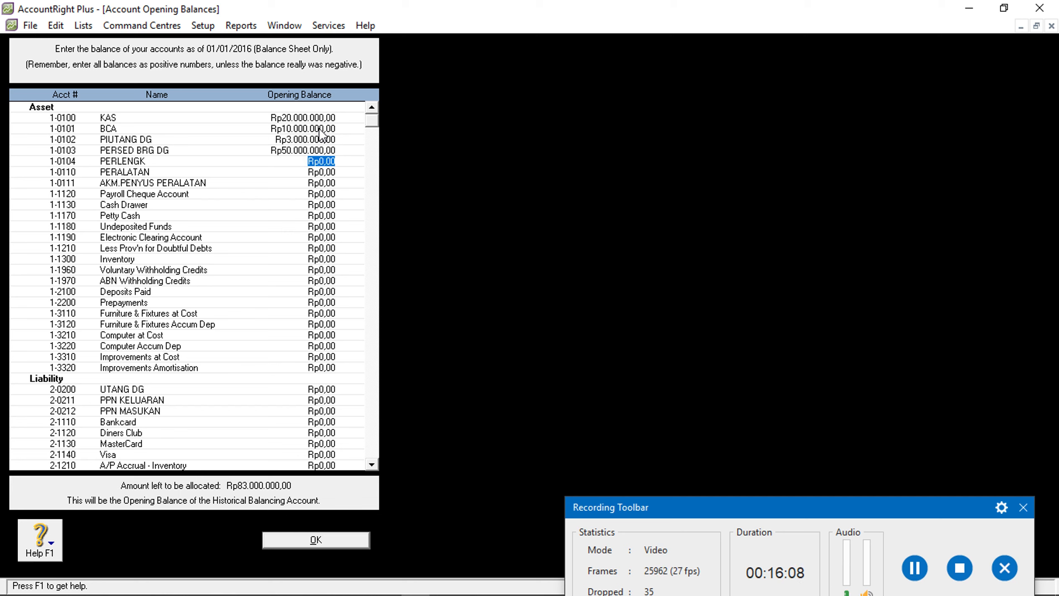
Enter PERLENGK, PERALATAN (Rp5.000.000) and AKM.PENYUS PERALATAN (-Rp1.000.000) opening balances
type("500000")
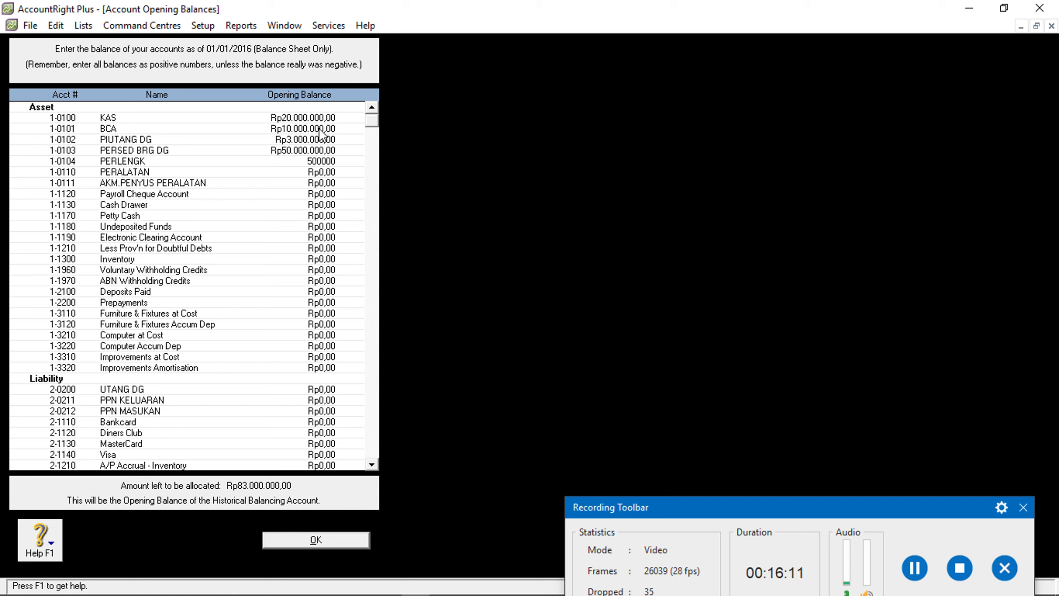
key("Tab")
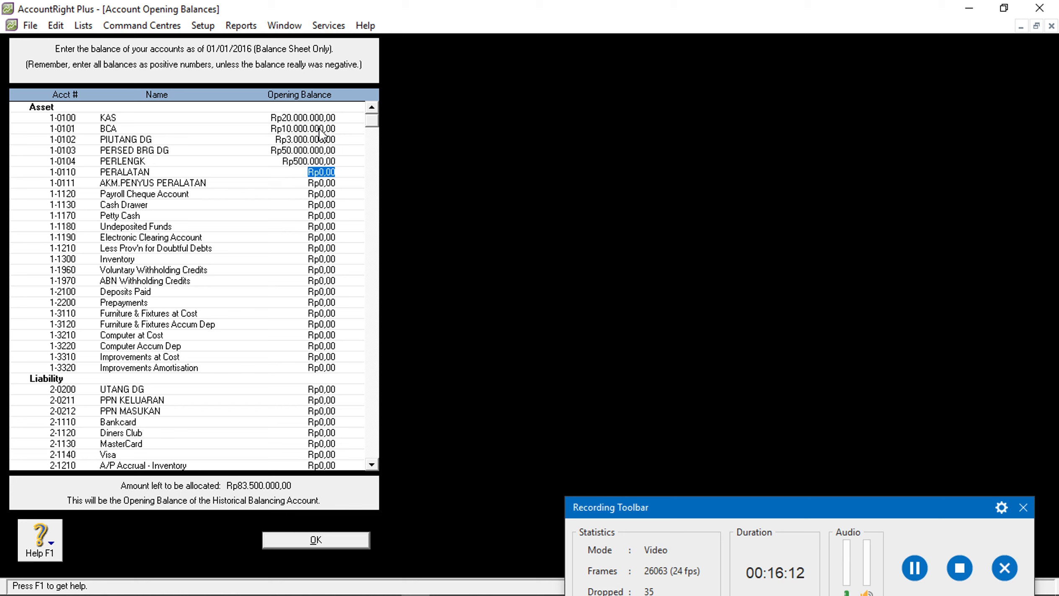
type("50000")
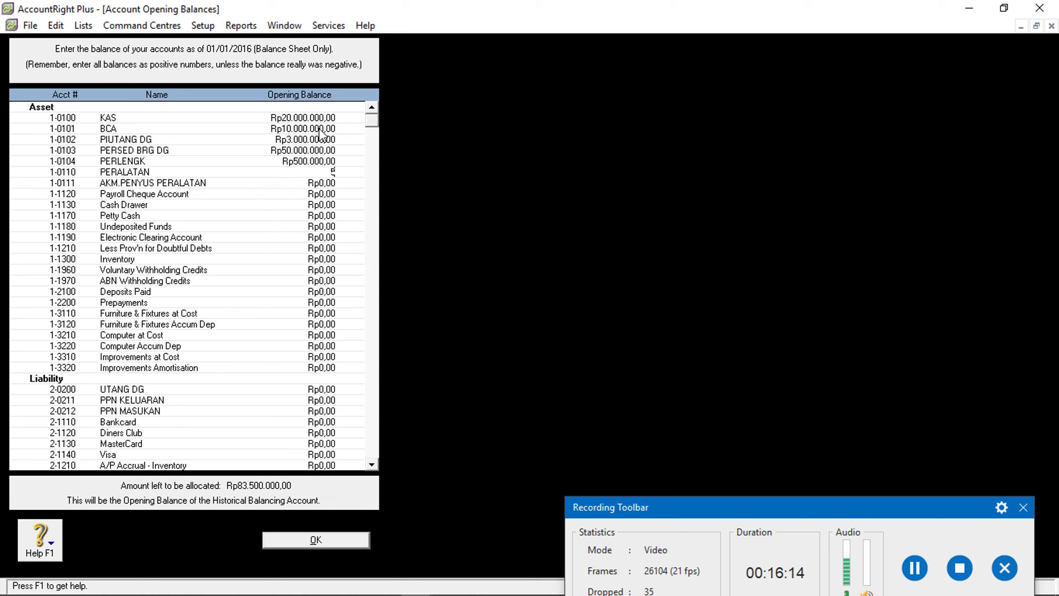
key("Tab")
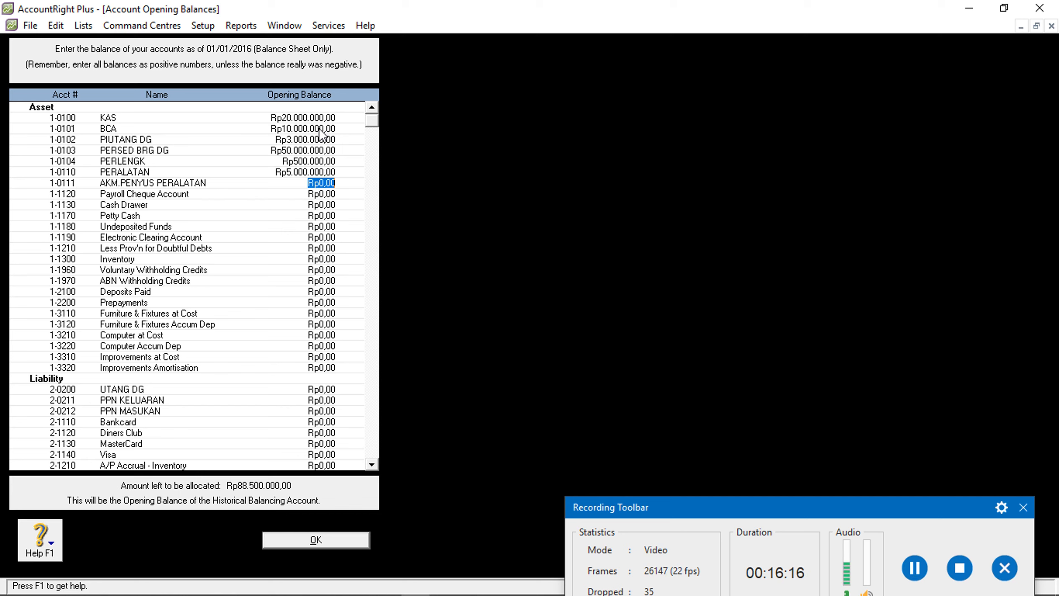
type("-Rp1.000.00")
type("0")
key("Tab")
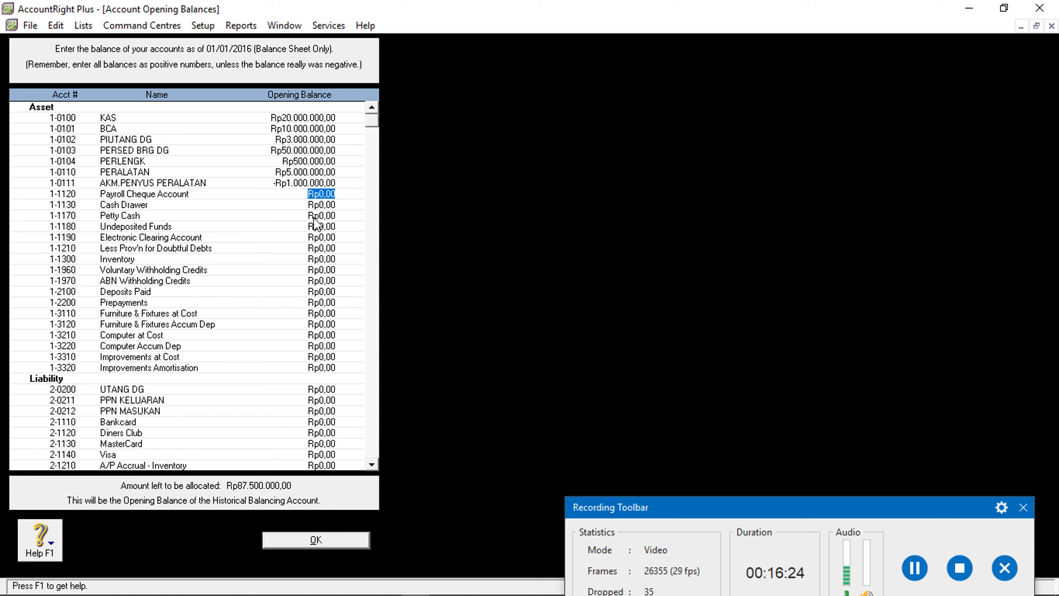
scroll(316, 222, "down", 3)
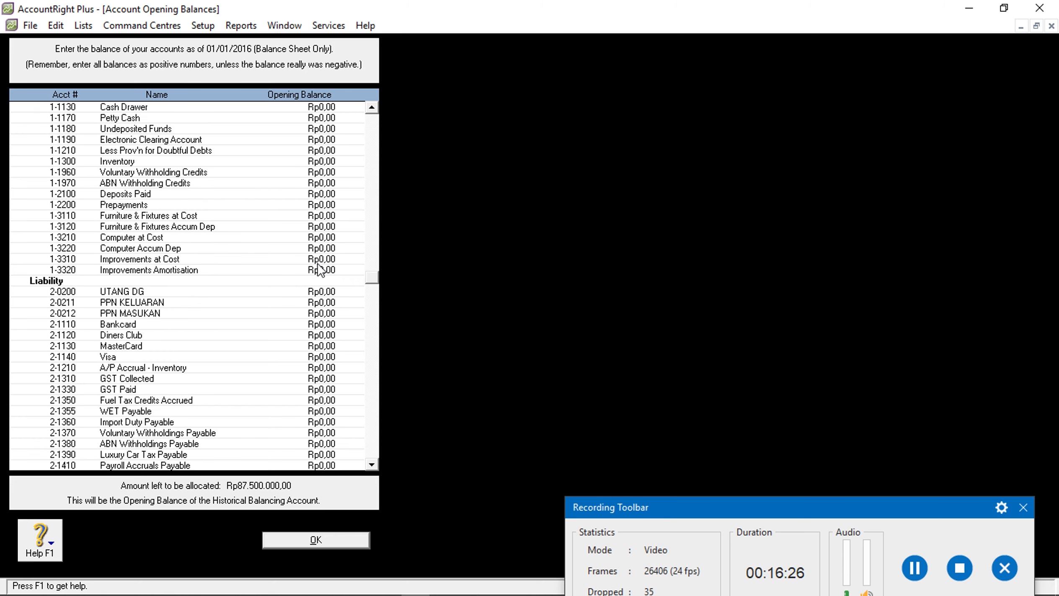
Enter an opening balance of Rp10.000.000 for UTANG DG
left_click(321, 291)
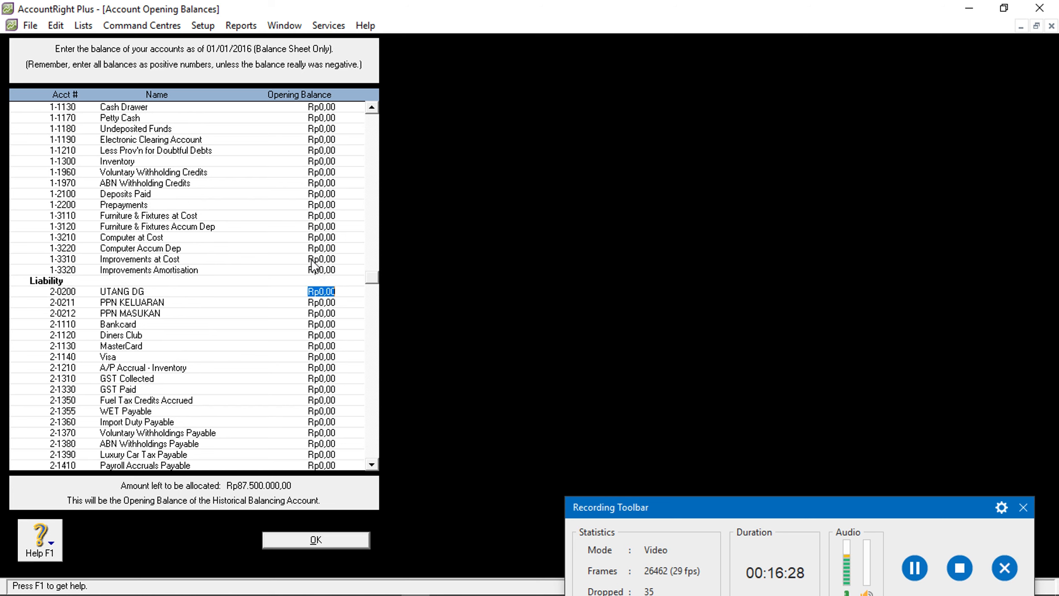
type("10.000")
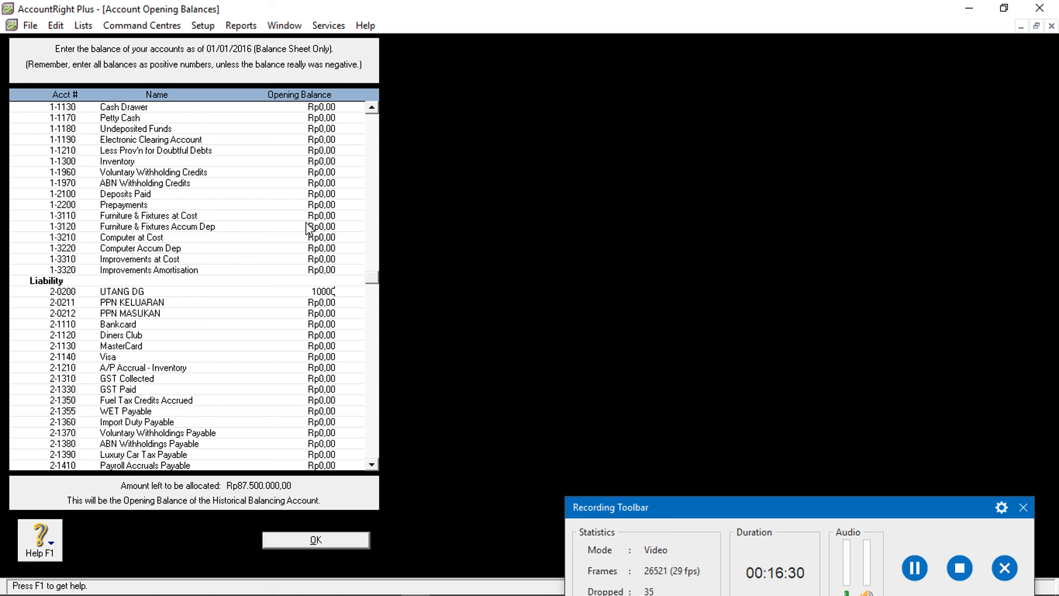
type(".000")
left_click(315, 302)
left_click(311, 314)
Replace the MODAL KML opening balance with Rp77.500.000
scroll(313, 323, "down", 3)
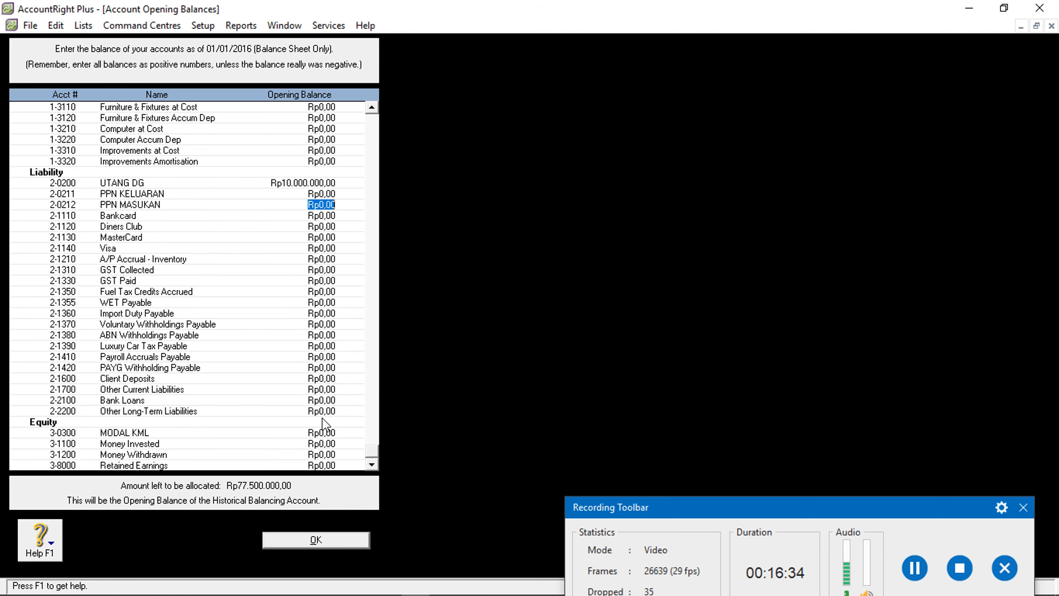
left_click(321, 444)
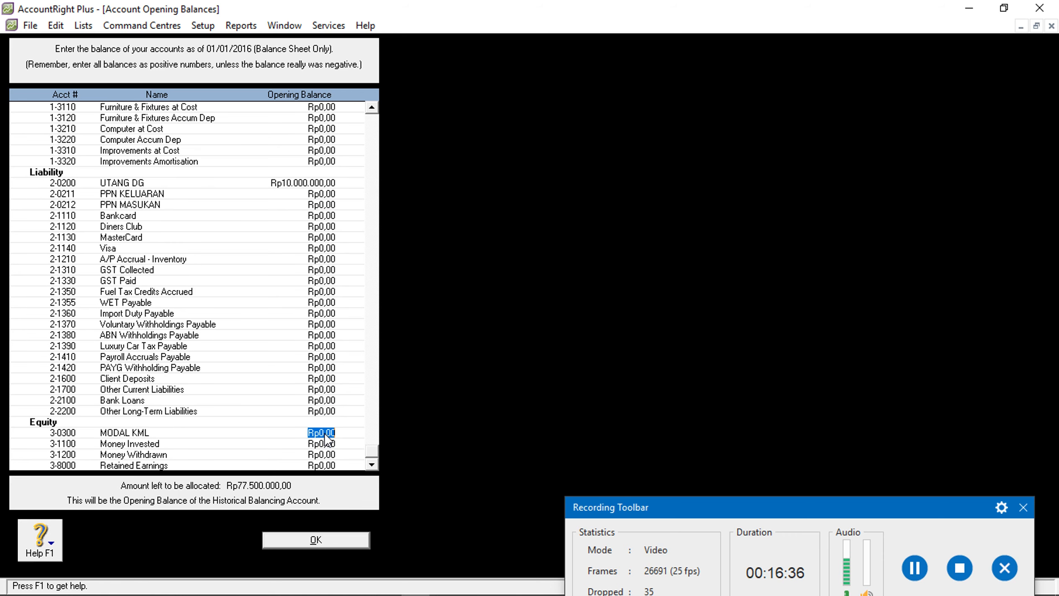
key("BackSpace")
type("77500000")
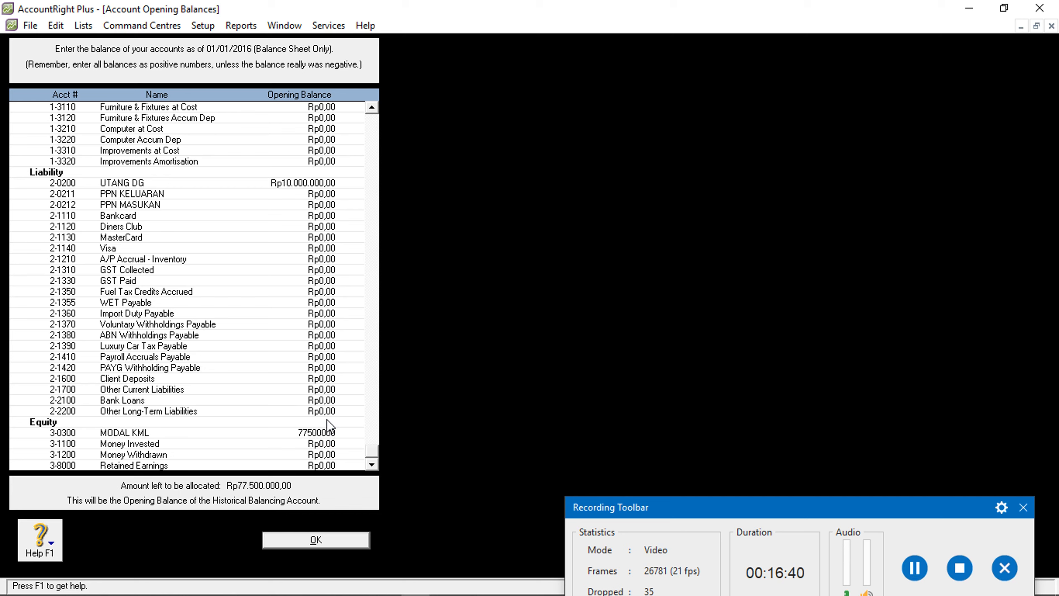
key("Tab")
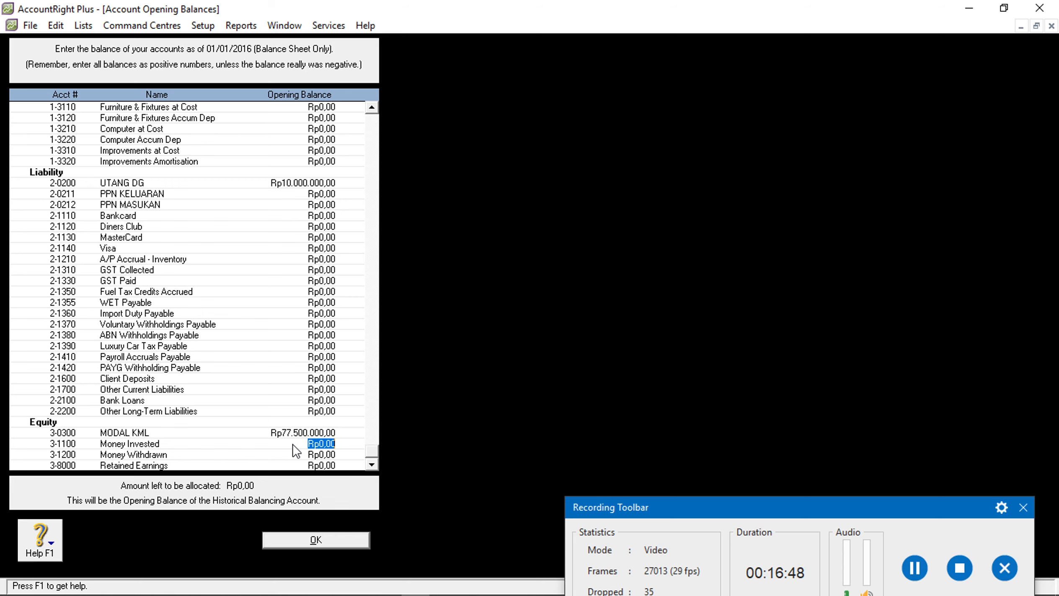
Check nothing remains to allocate and save the opening balances
scroll(371, 449, "up", 6)
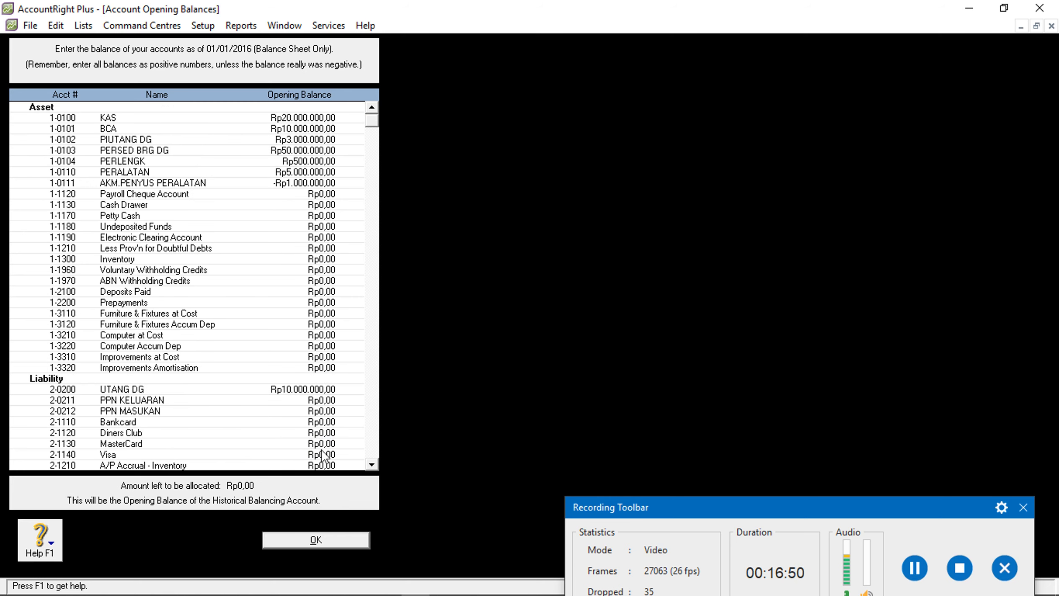
scroll(218, 436, "down", 6)
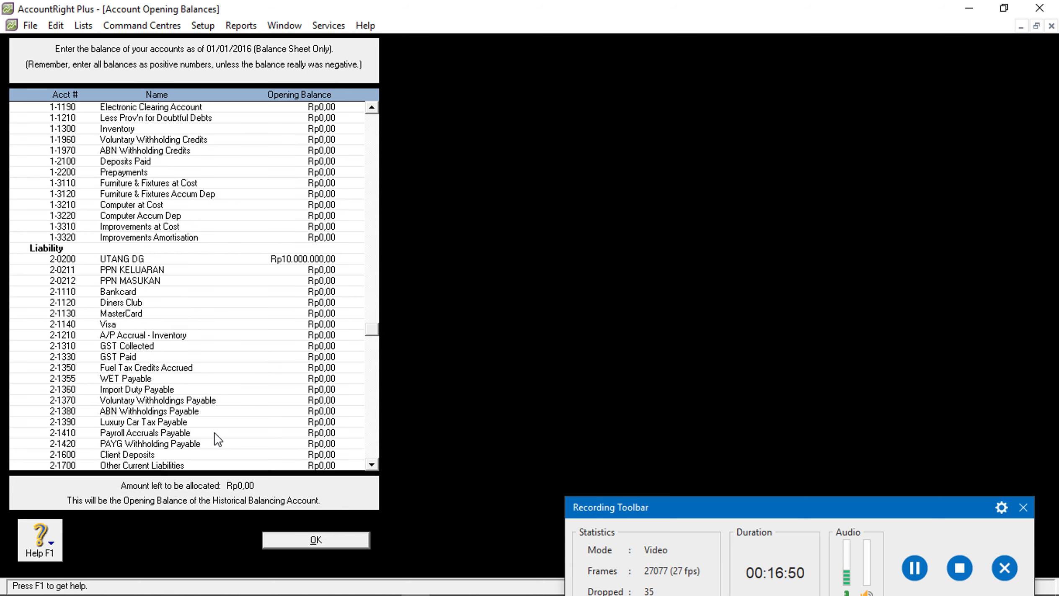
left_click(315, 463)
left_click(308, 428)
scroll(327, 366, "down", 1)
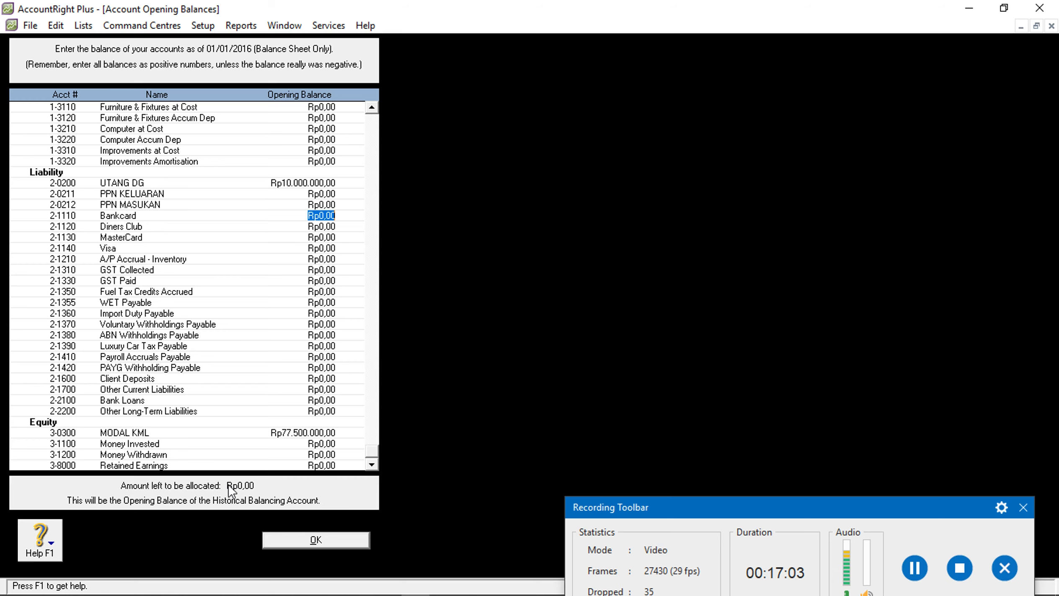
left_click(280, 543)
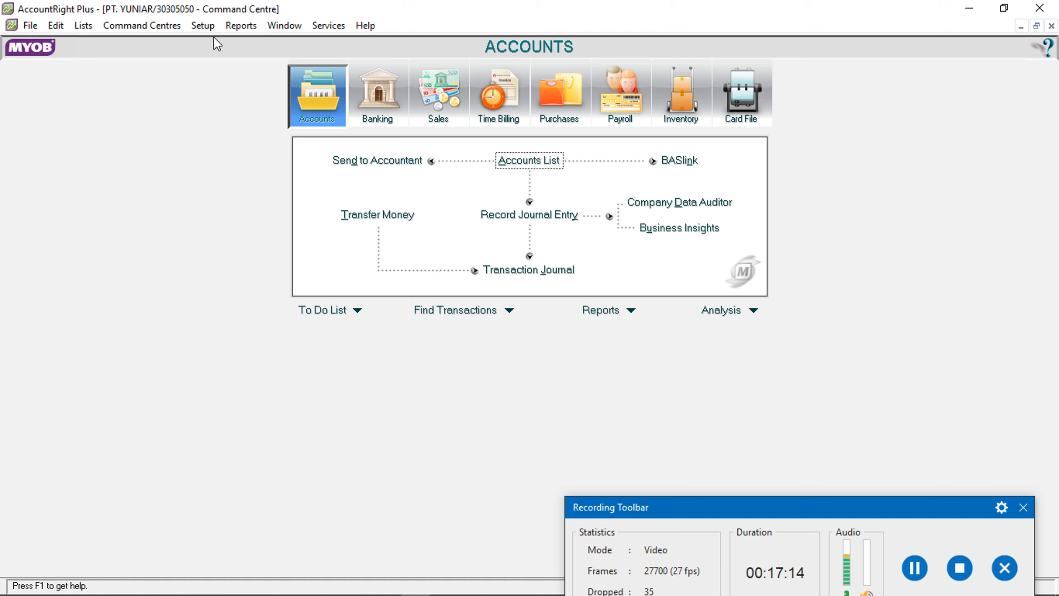
Link sales to PIUTANG DG and BCA, turning off freight, customer deposits and early-payment discounts
left_click(210, 27)
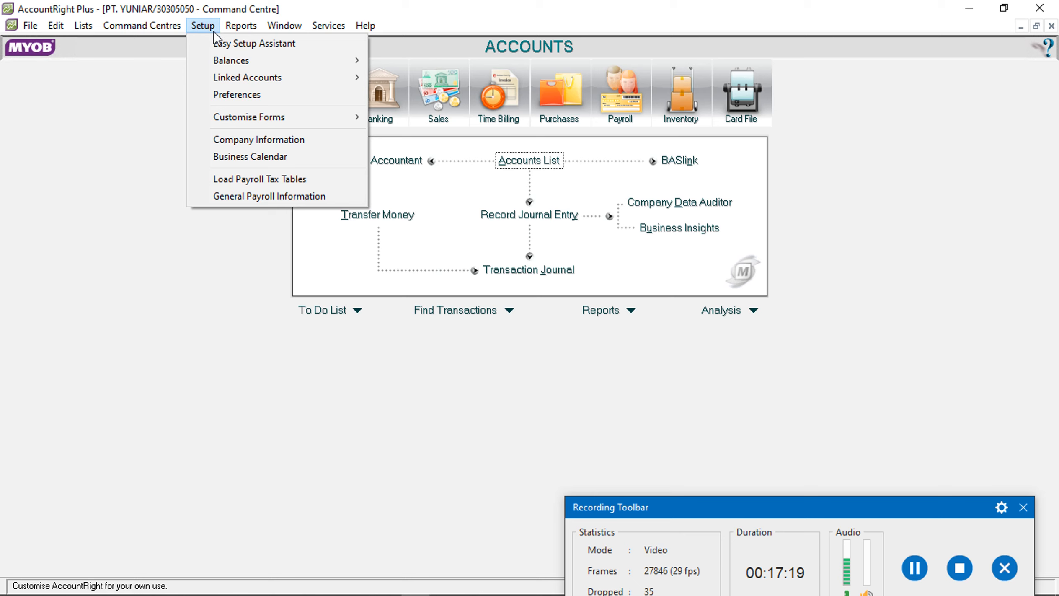
mouse_move(305, 78)
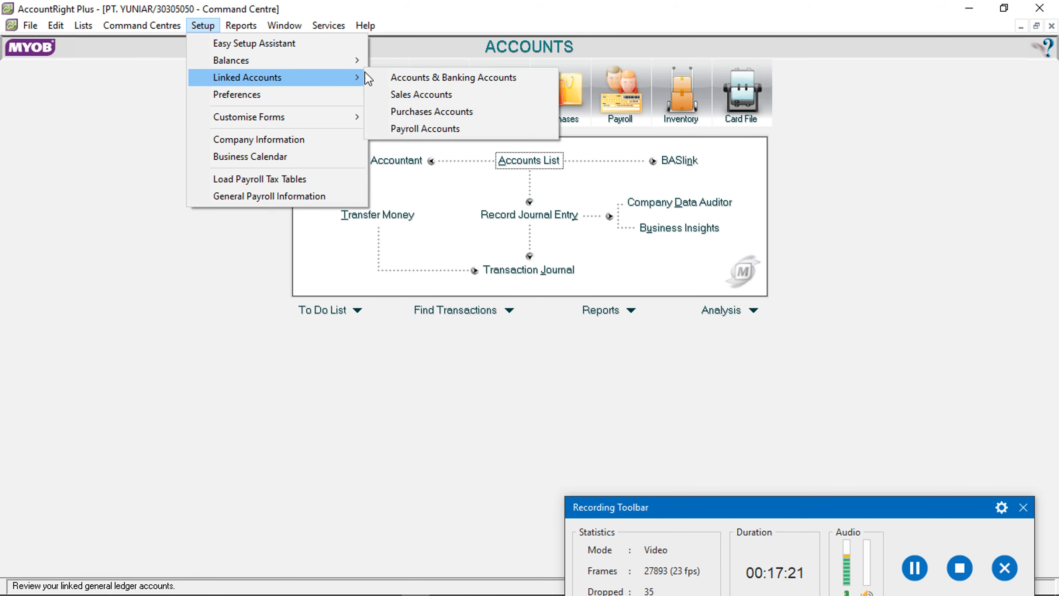
left_click(410, 90)
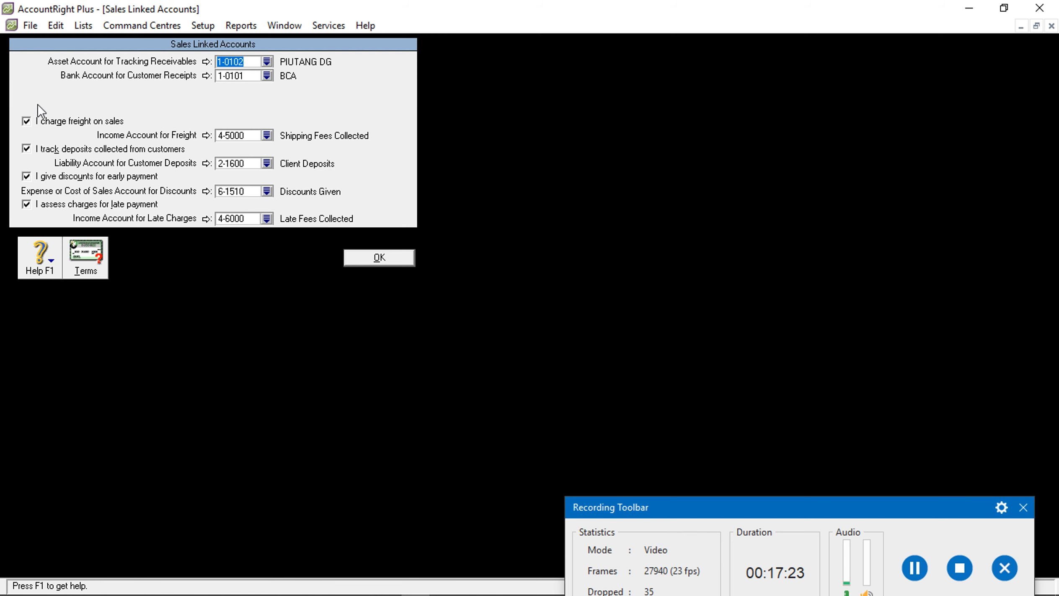
left_click(26, 121)
left_click(26, 149)
left_click(29, 176)
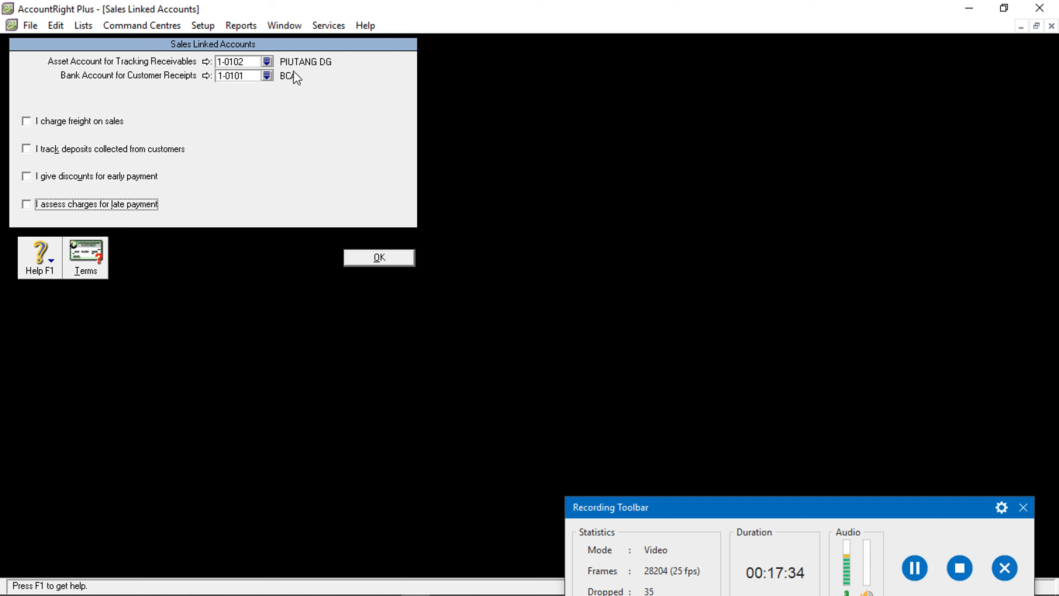
left_click(362, 263)
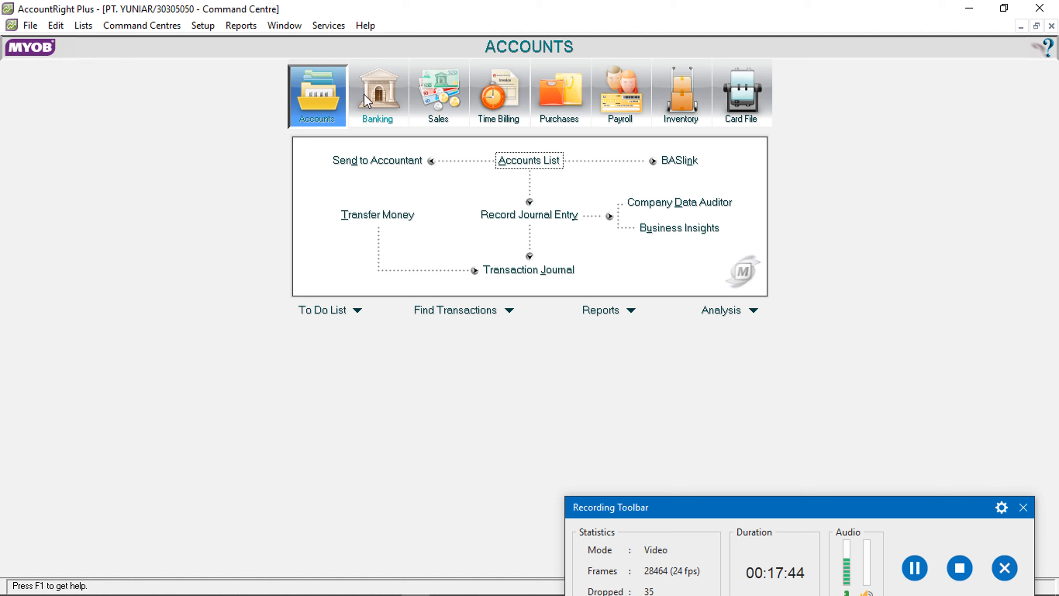
Link purchases to UTANG DG and BCA, disabling bill-less receipts, freight, deposits, discounts and late charges
left_click(205, 26)
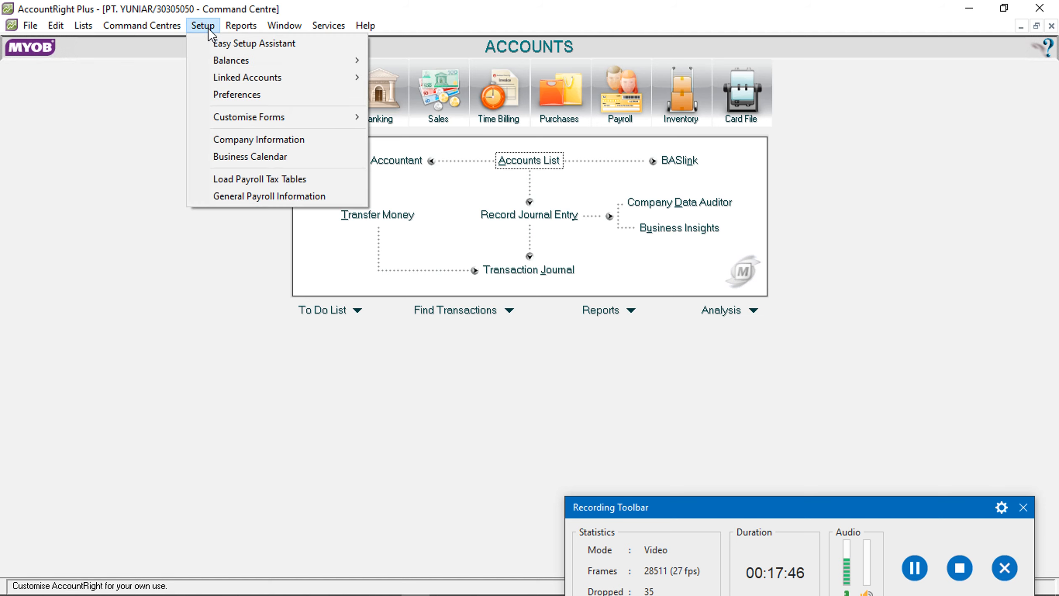
mouse_move(237, 75)
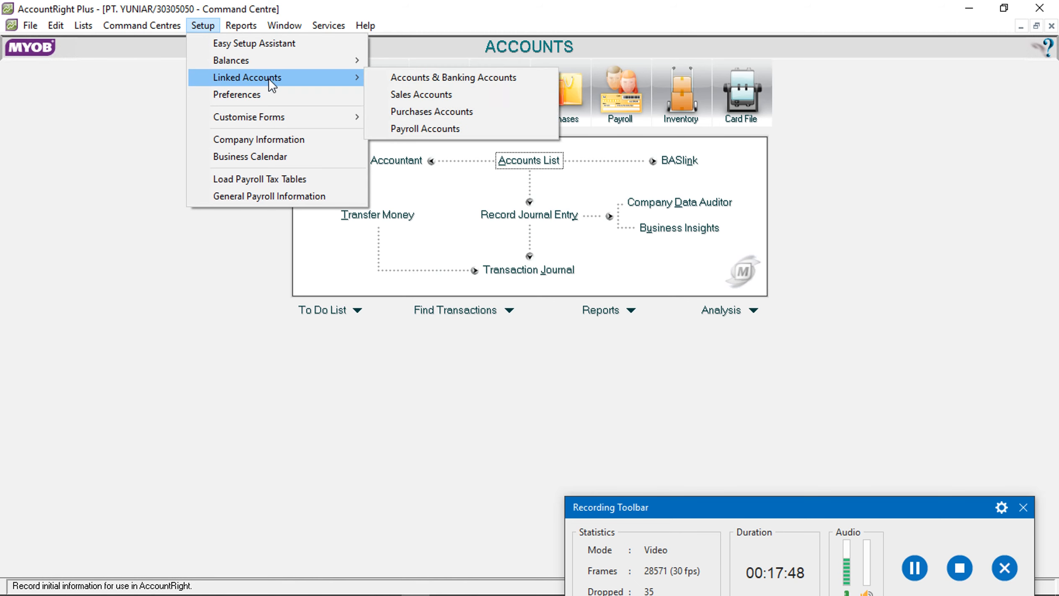
left_click(391, 110)
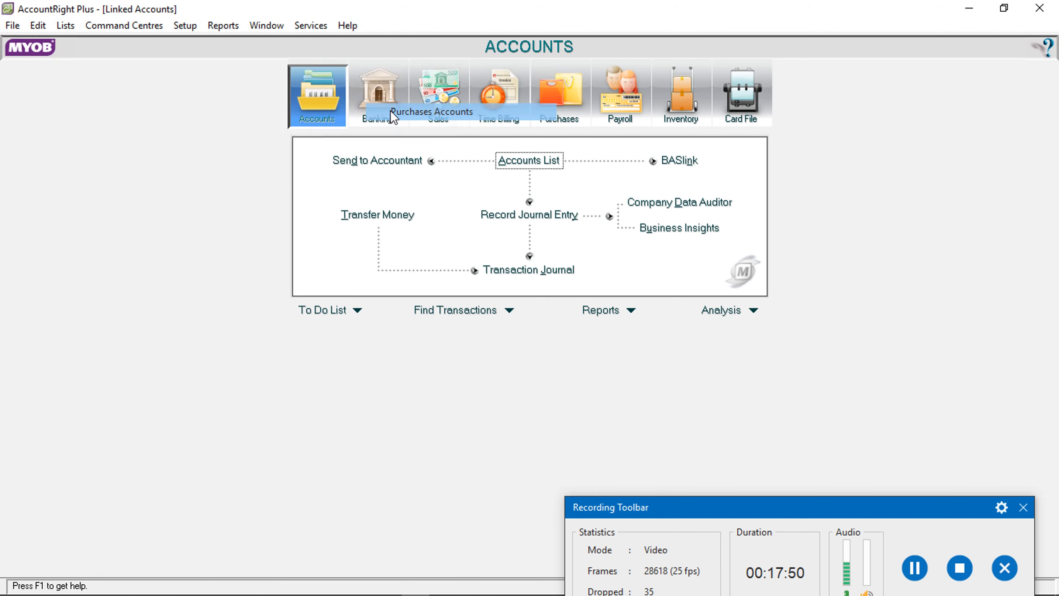
left_click(27, 95)
left_click(26, 121)
left_click(26, 149)
left_click(27, 176)
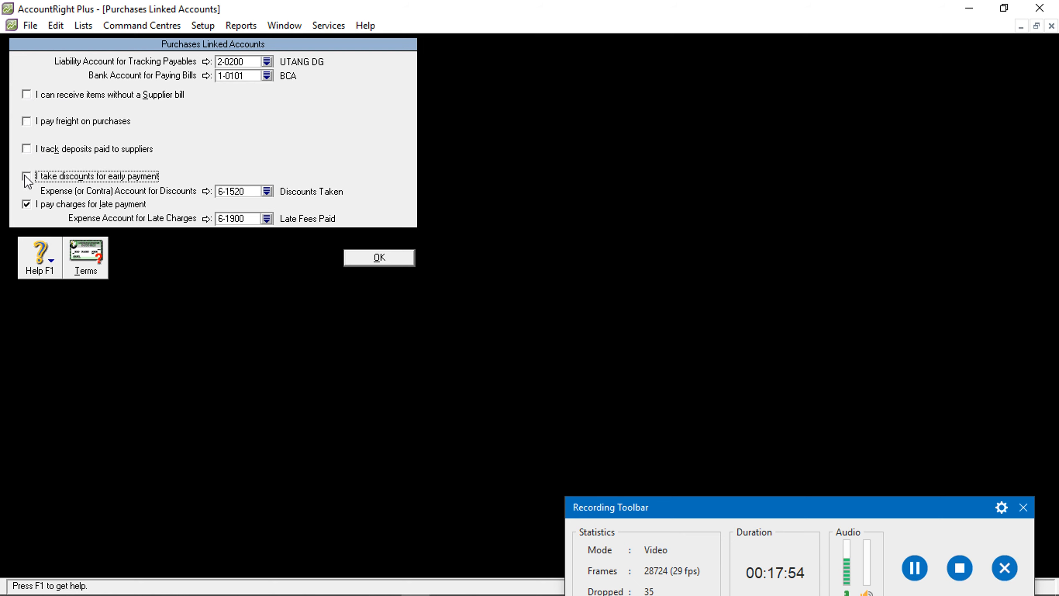
left_click(27, 204)
left_click(351, 258)
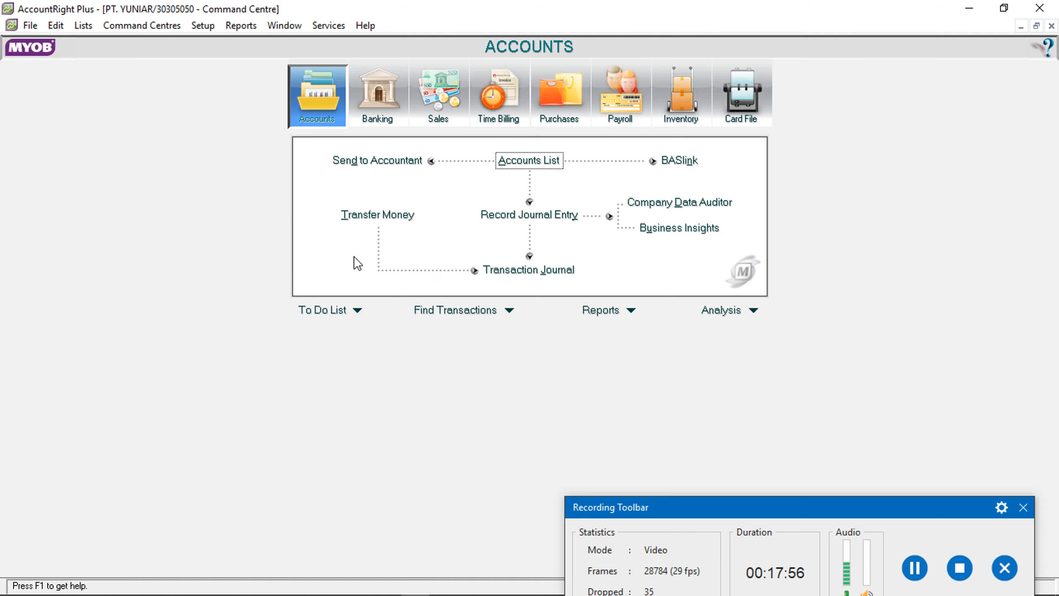
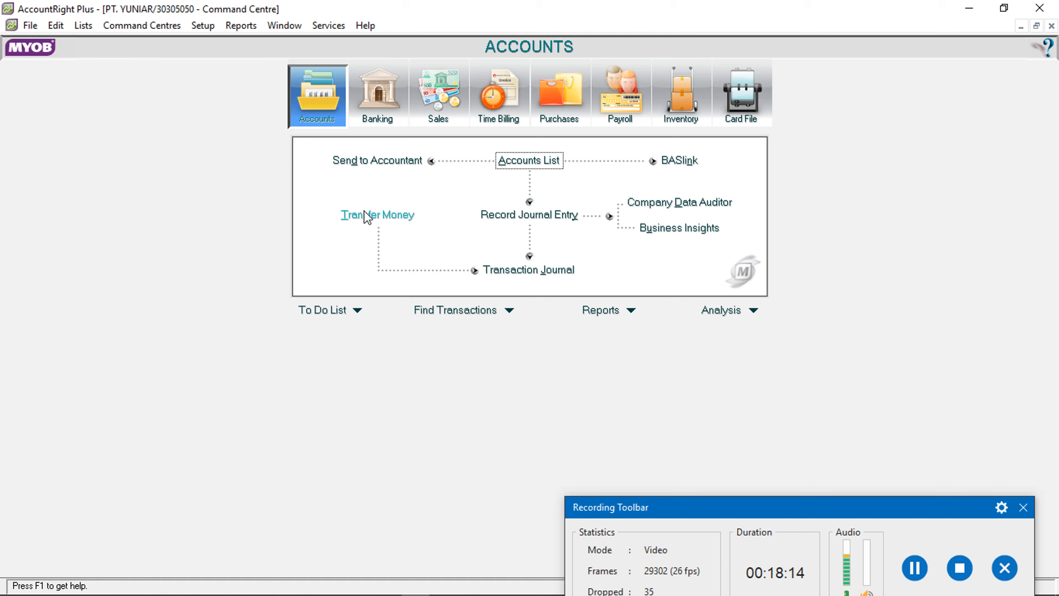
Check the ledger figures in review.PDF, then return to AccountRight's Setup menu
mouse_move(252, 593)
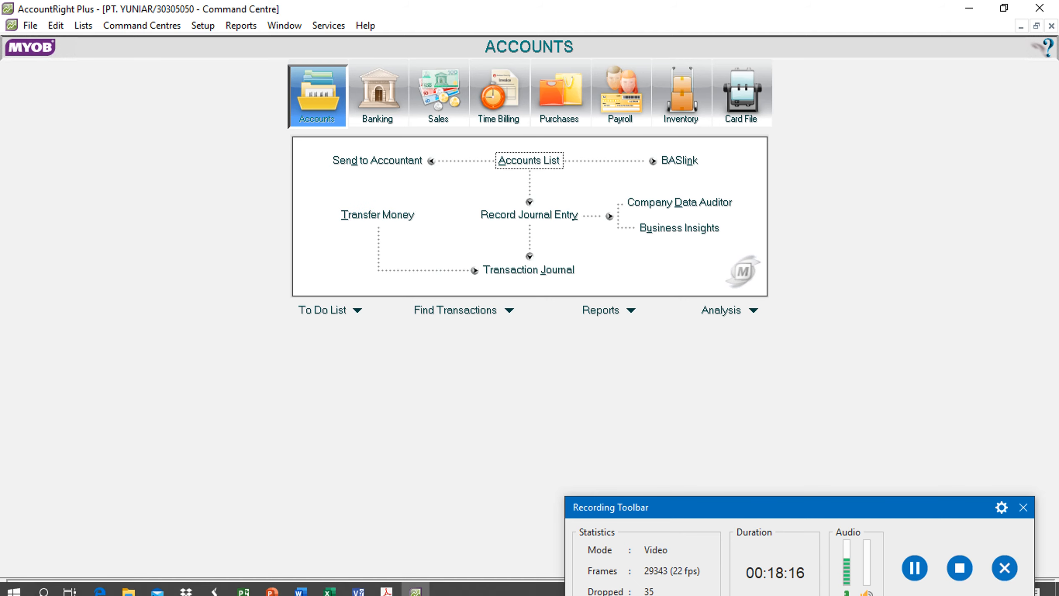
left_click(99, 591)
scroll(583, 340, "down", 5)
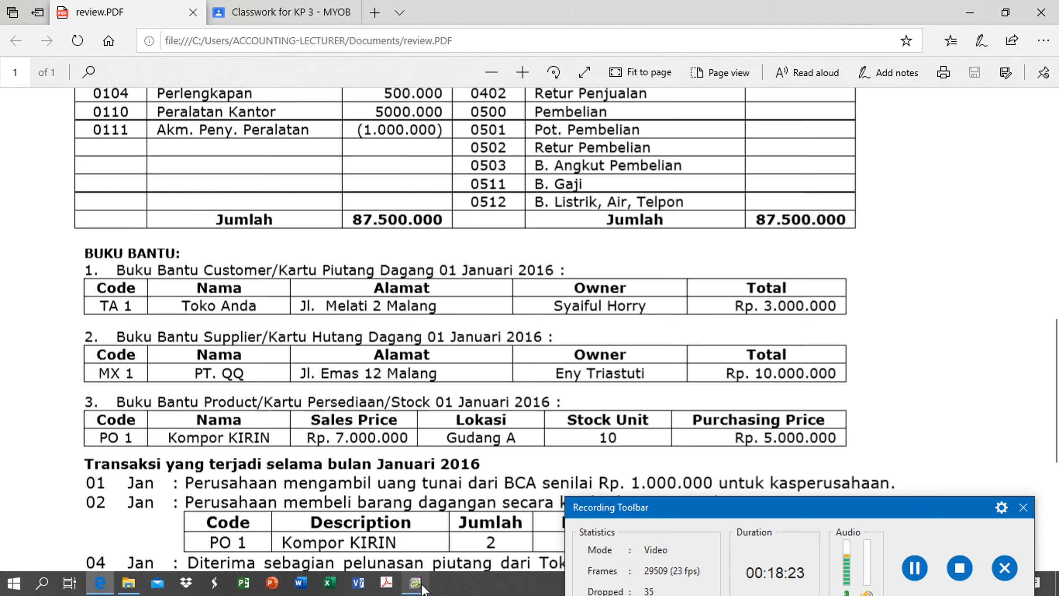
left_click(419, 583)
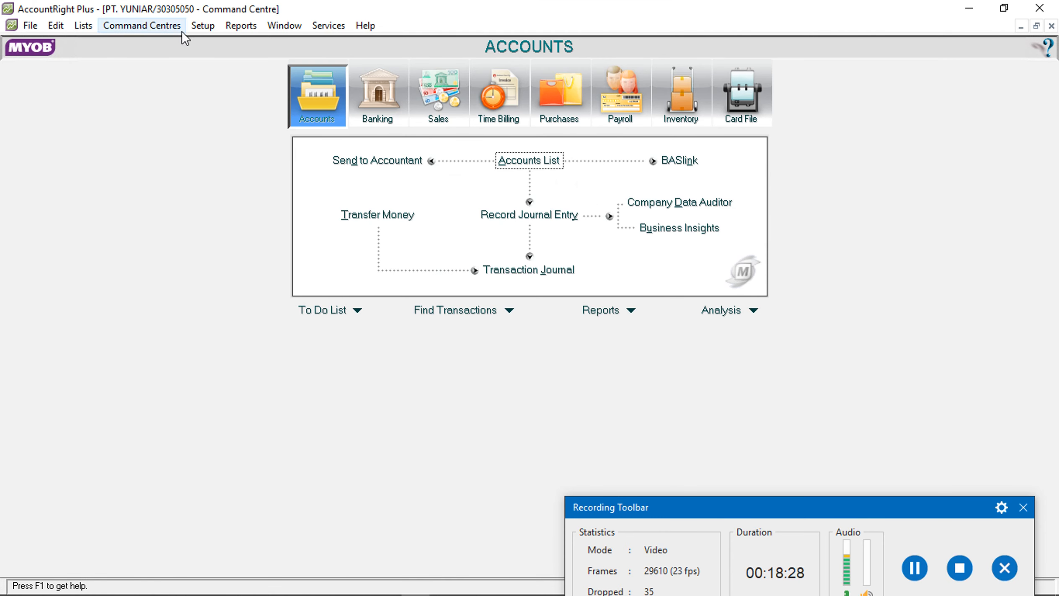
left_click(195, 24)
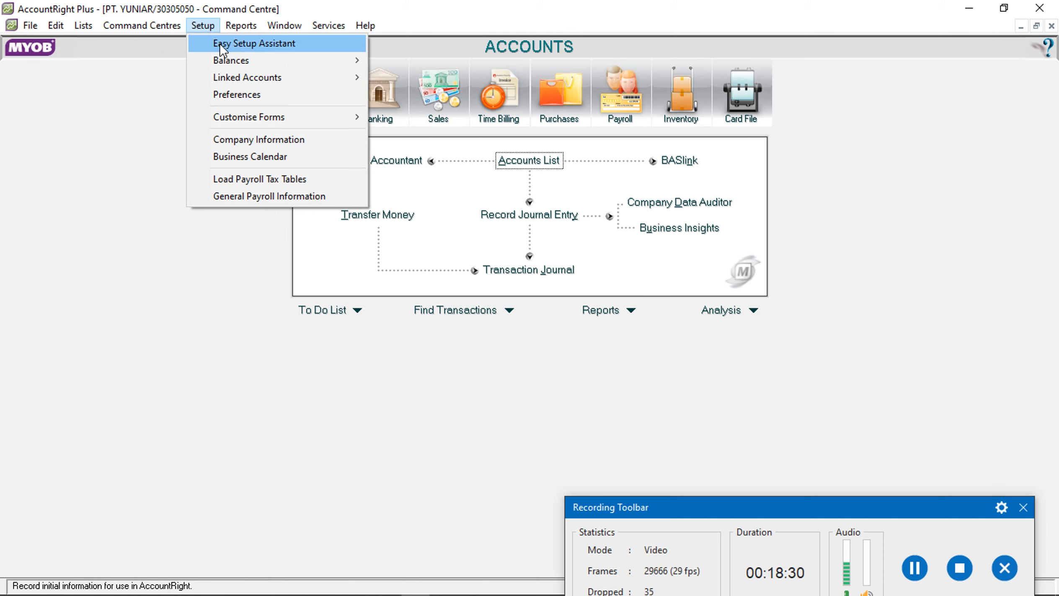
Open Customer Balances and start a new historical sale
mouse_move(223, 58)
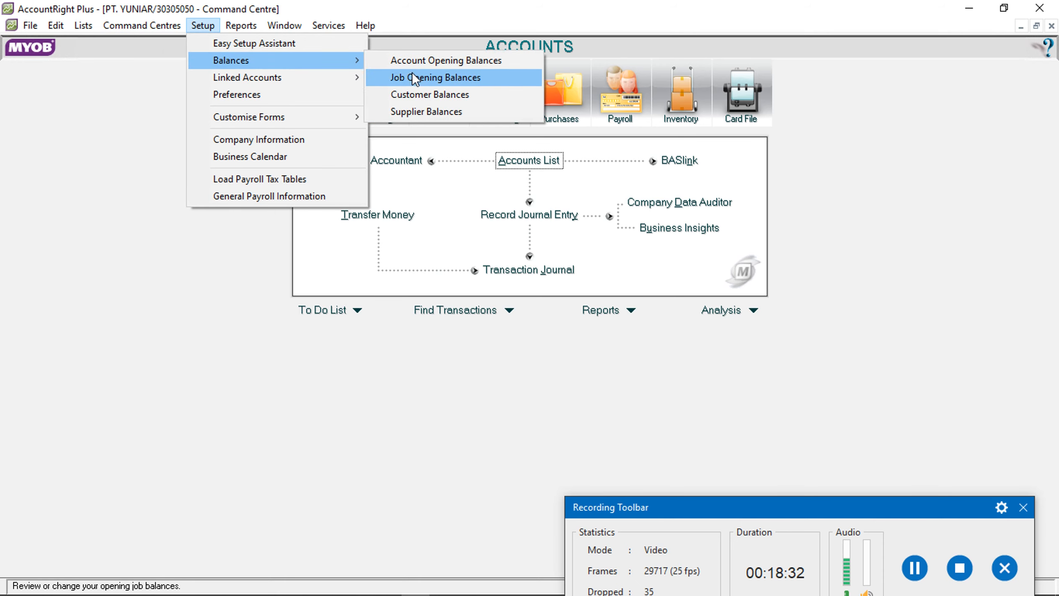
left_click(409, 92)
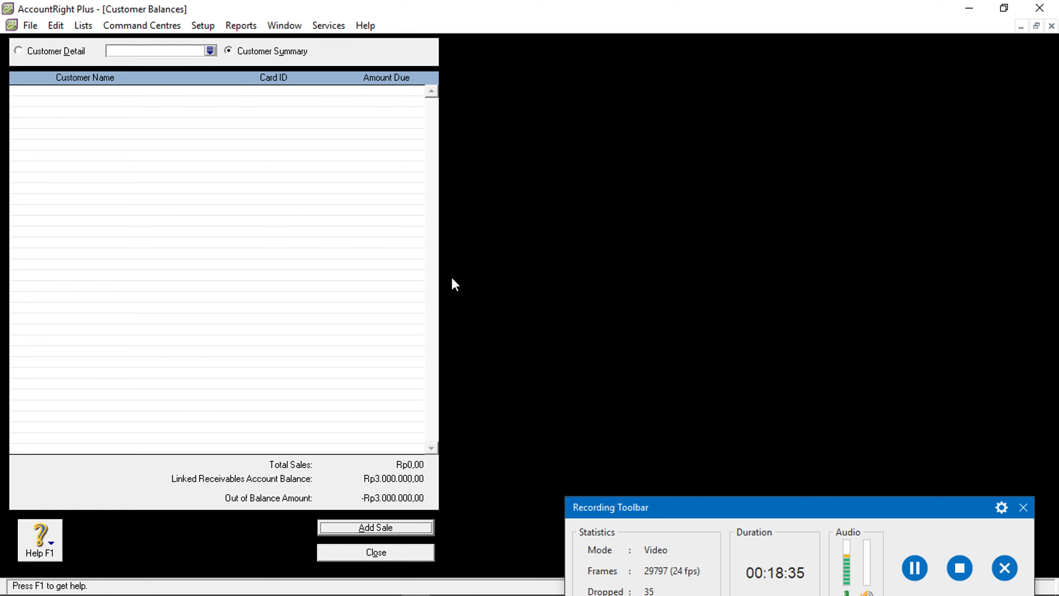
left_click(399, 526)
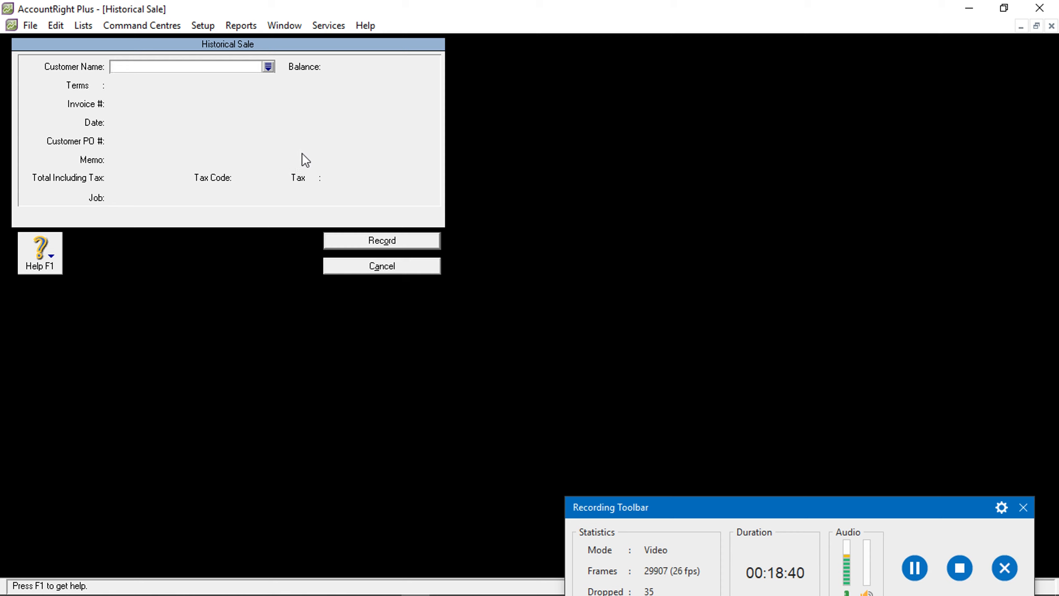
Create customer card TOKO ANDA with card ID TA1 for the sale
type("OKO ANDA")
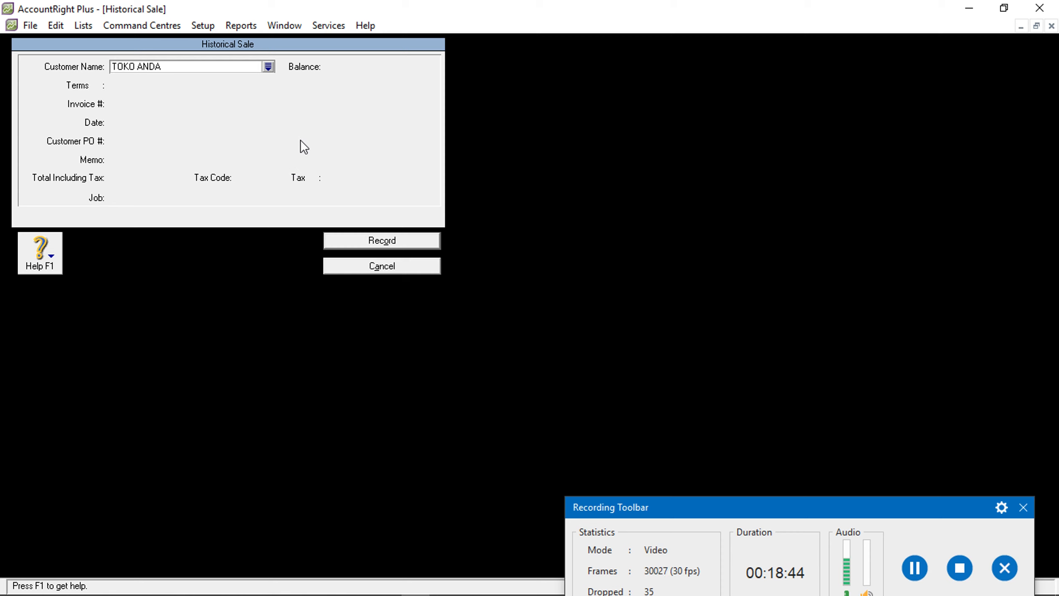
key("Tab")
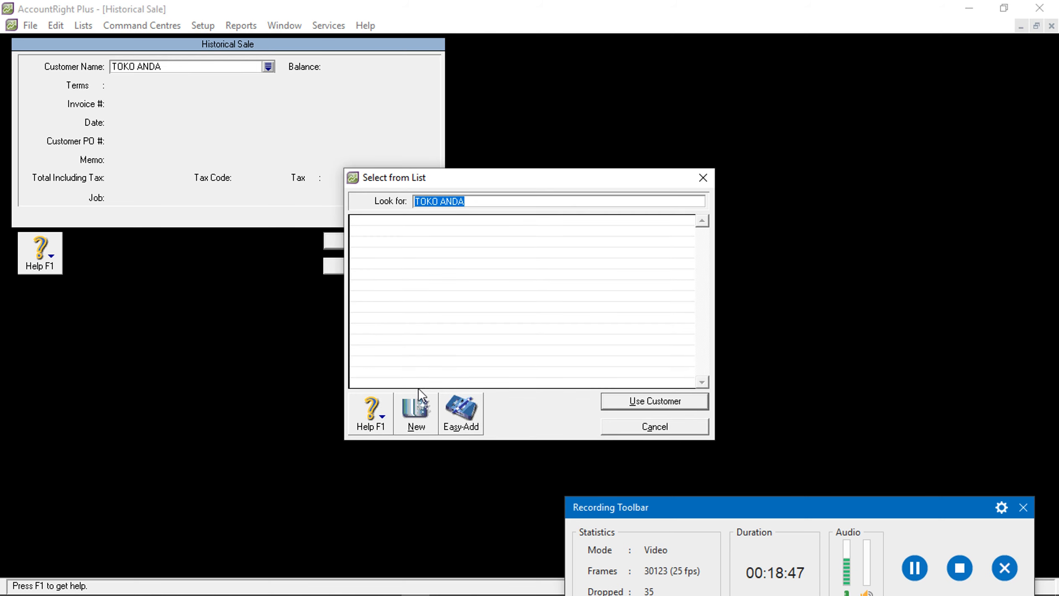
left_click(415, 409)
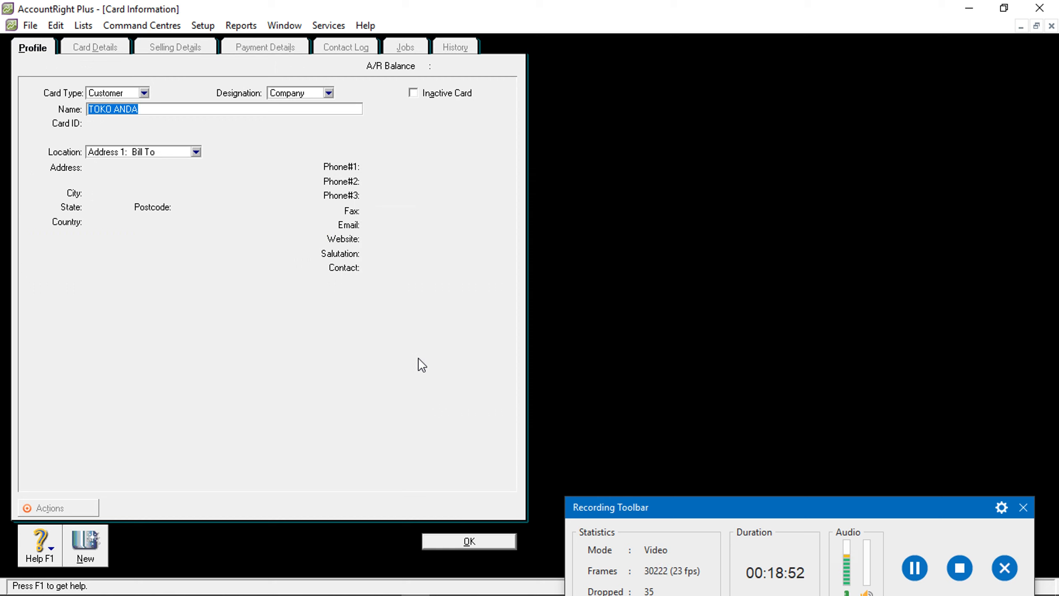
key("Tab")
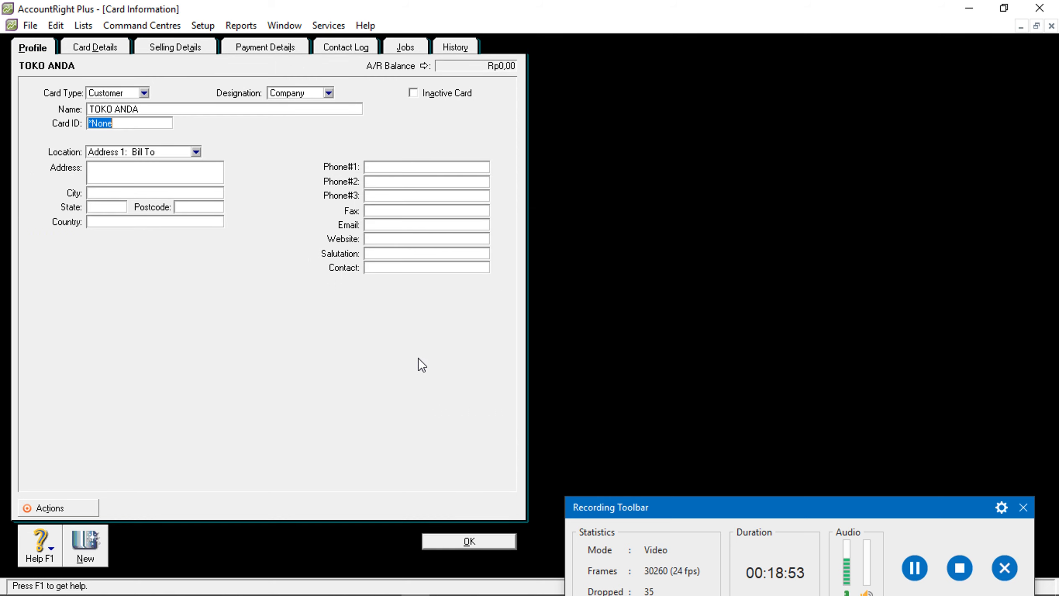
type("TA1")
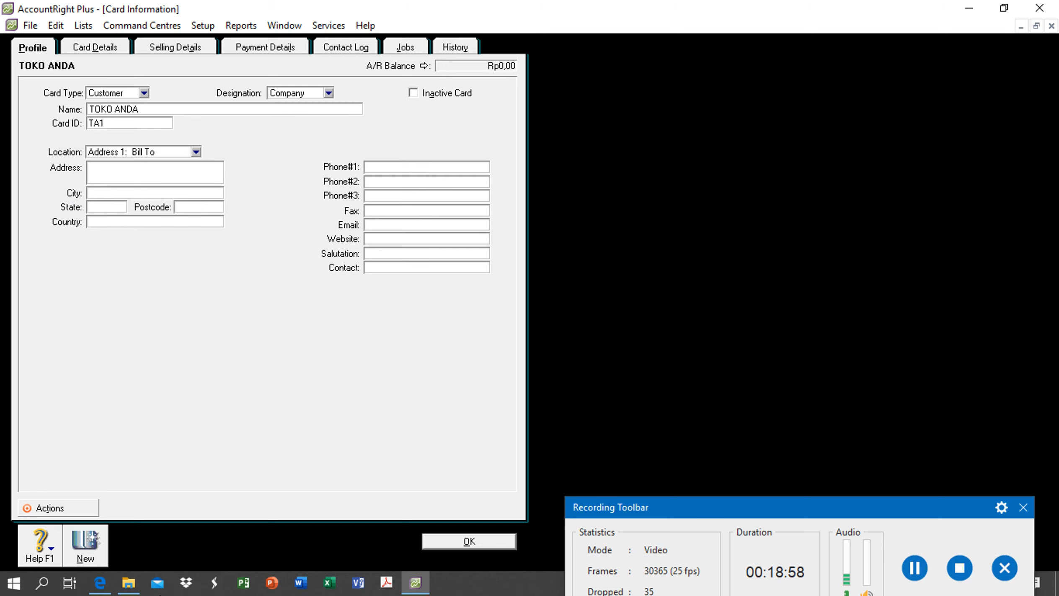
left_click(100, 583)
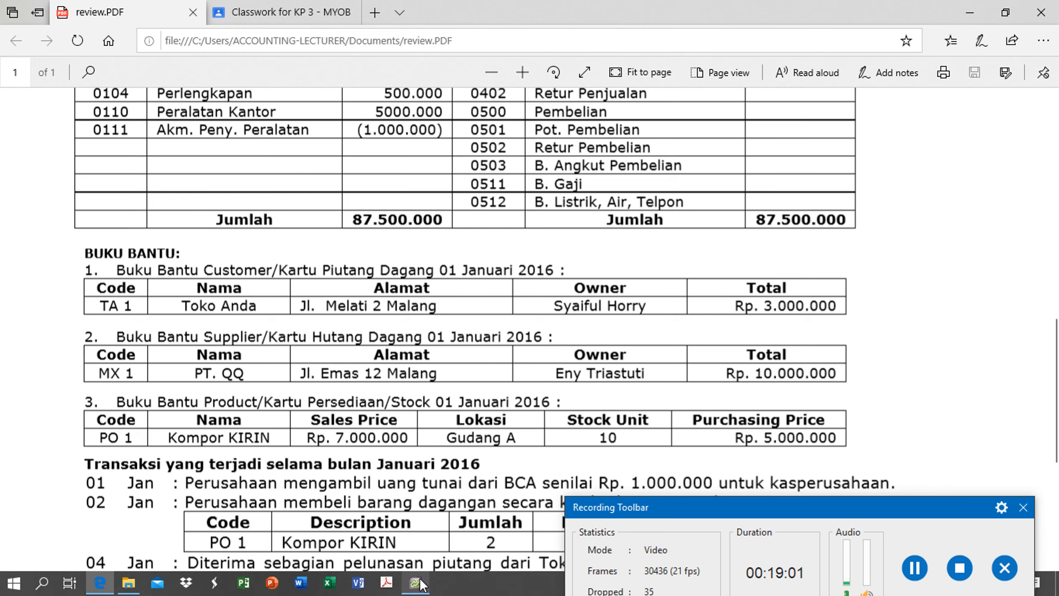
left_click(415, 582)
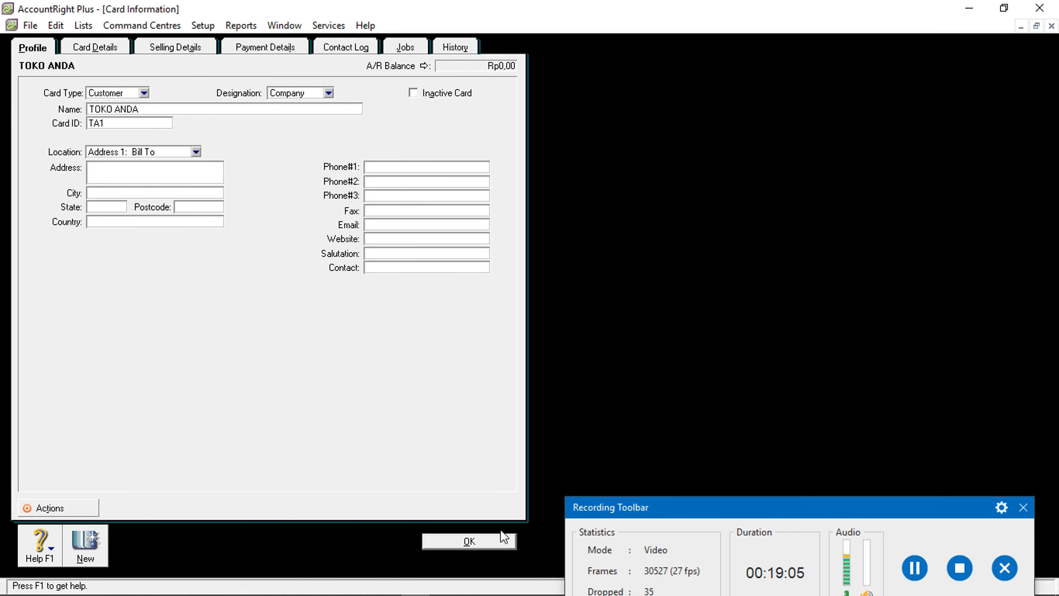
left_click(501, 540)
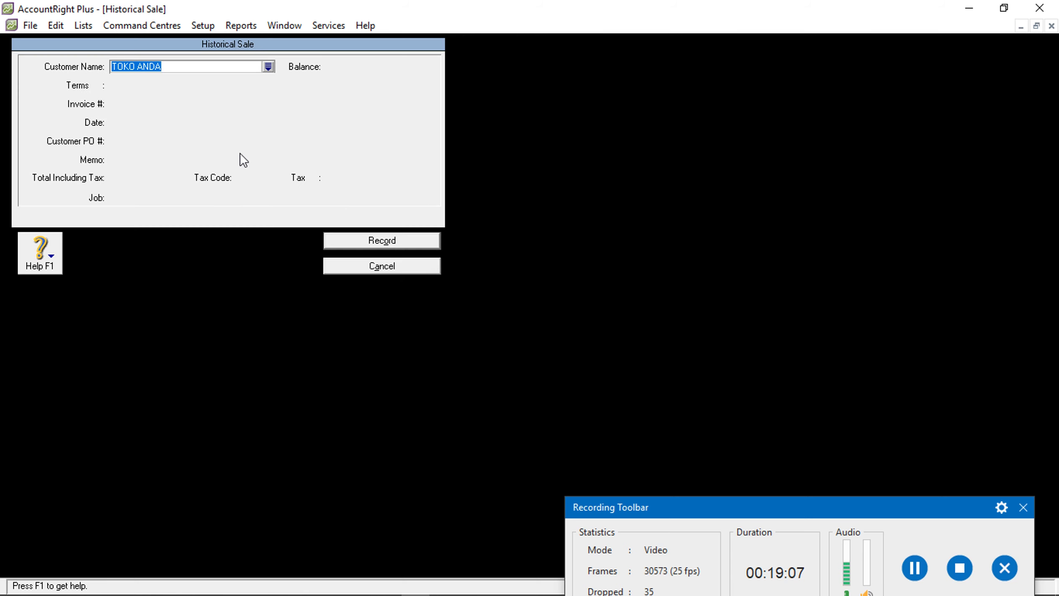
Date the historical sale 01/01/2016 with memo 'SAldo Awal'
double_click(119, 122)
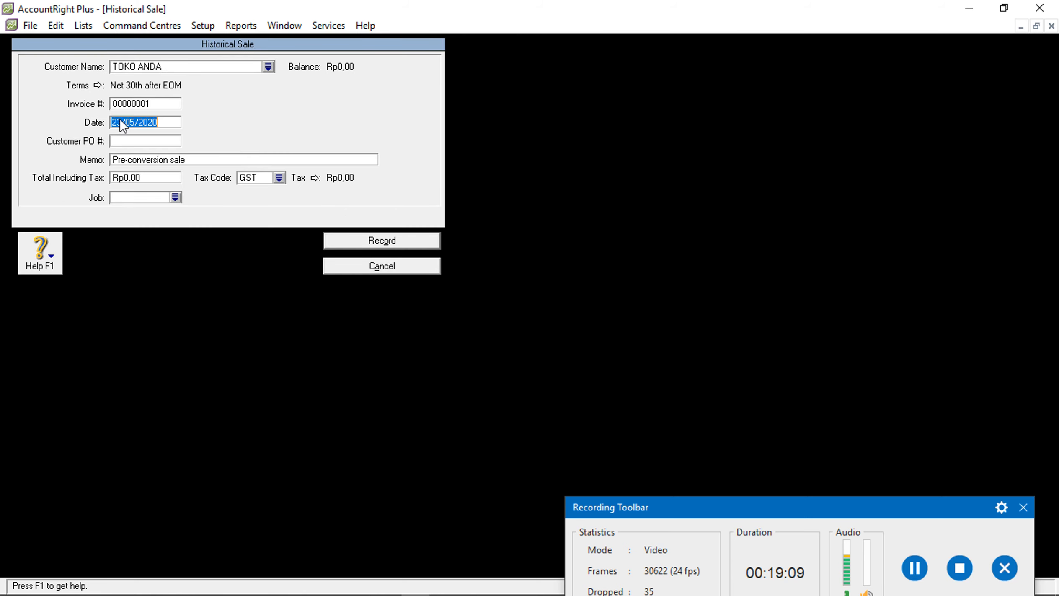
type("01")
key("BackSpace")
key("BackSpace")
type("01")
key("BackSpace")
key("BackSpace")
type("16")
left_click(131, 159)
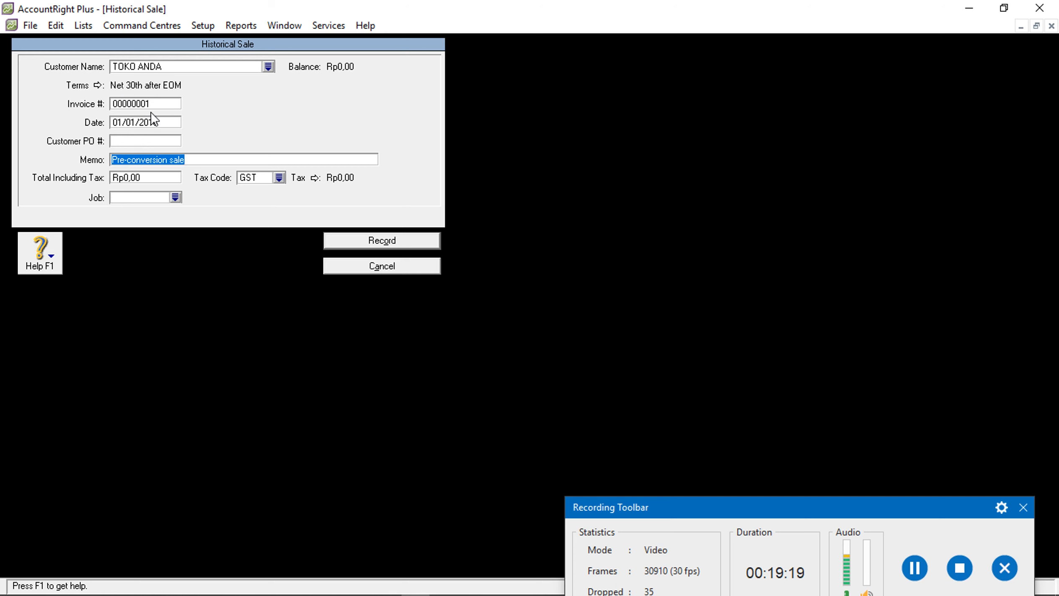
type("SAldo Awal")
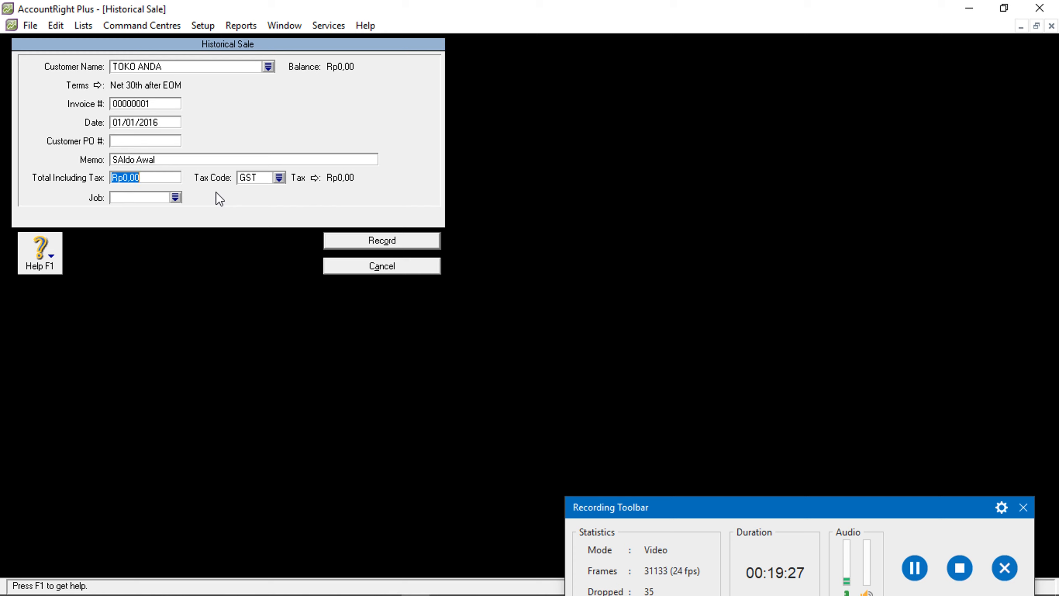
Enter a Rp3.000.000 total with tax code FRE and record the sale
type("300")
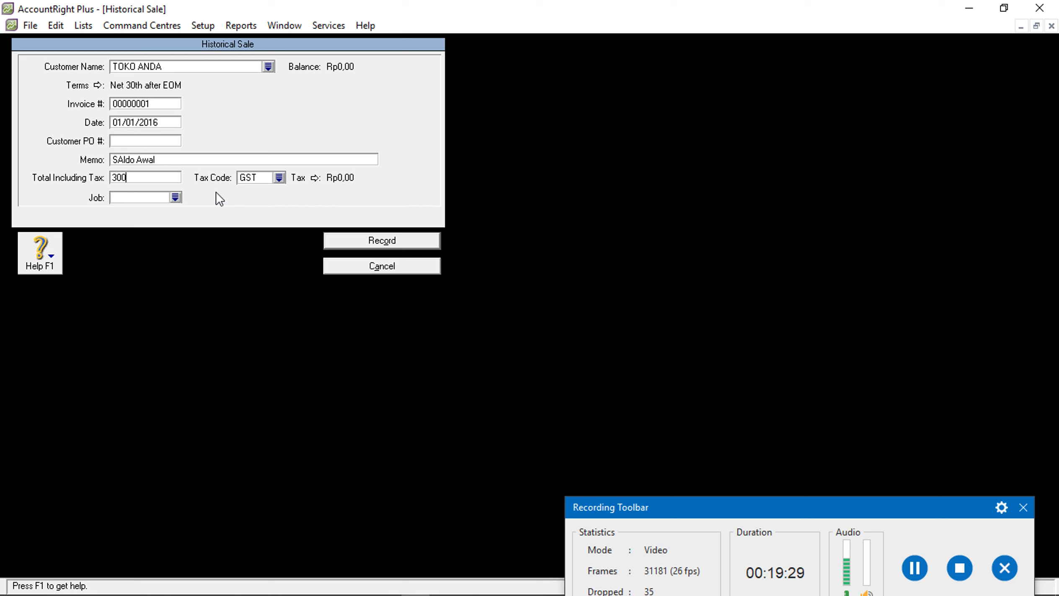
type("0000")
left_click(278, 178)
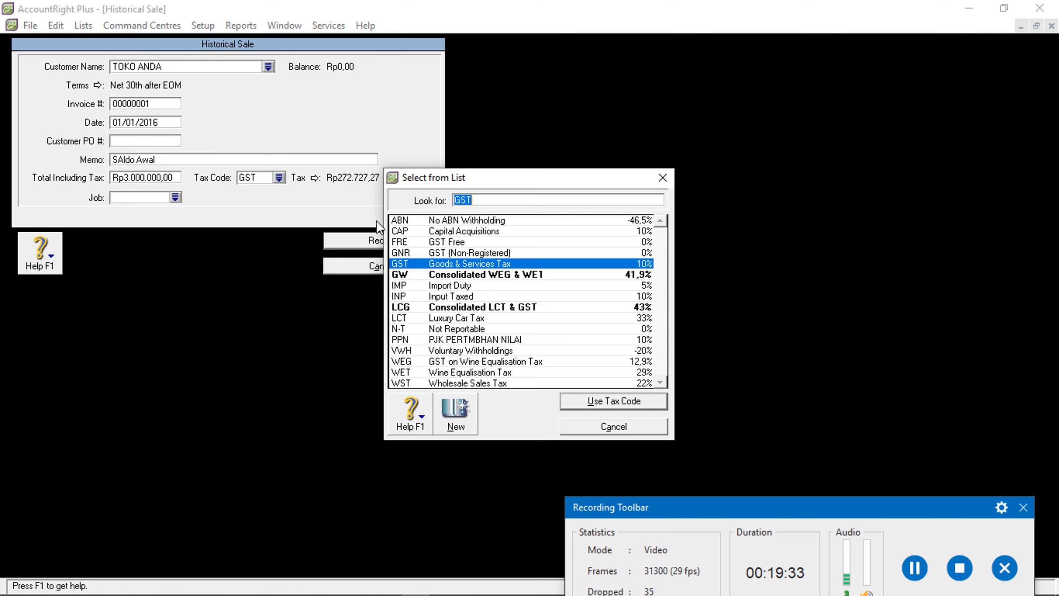
left_click(423, 242)
left_click(598, 402)
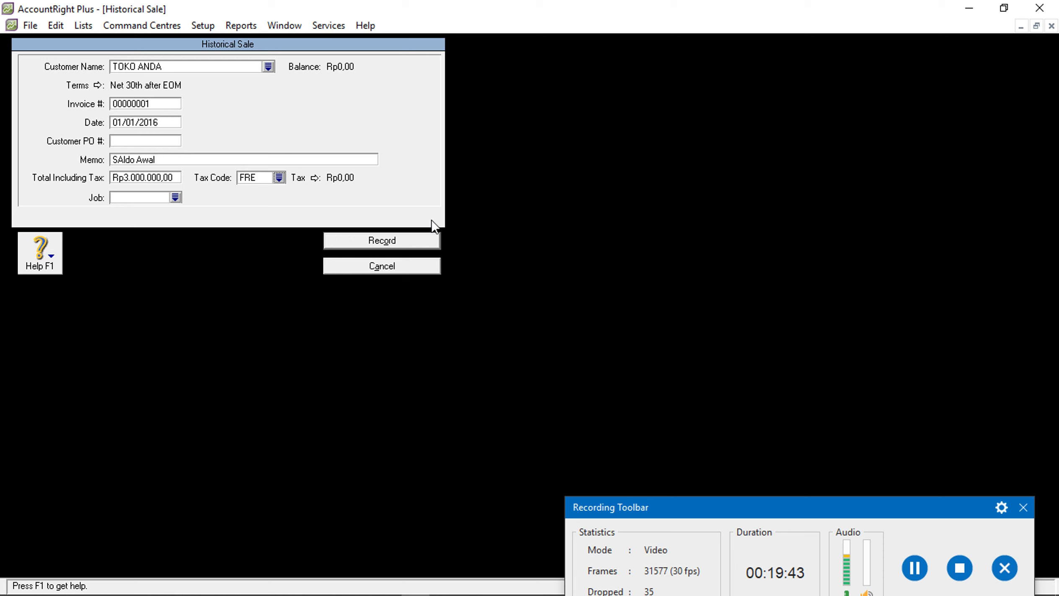
left_click(426, 240)
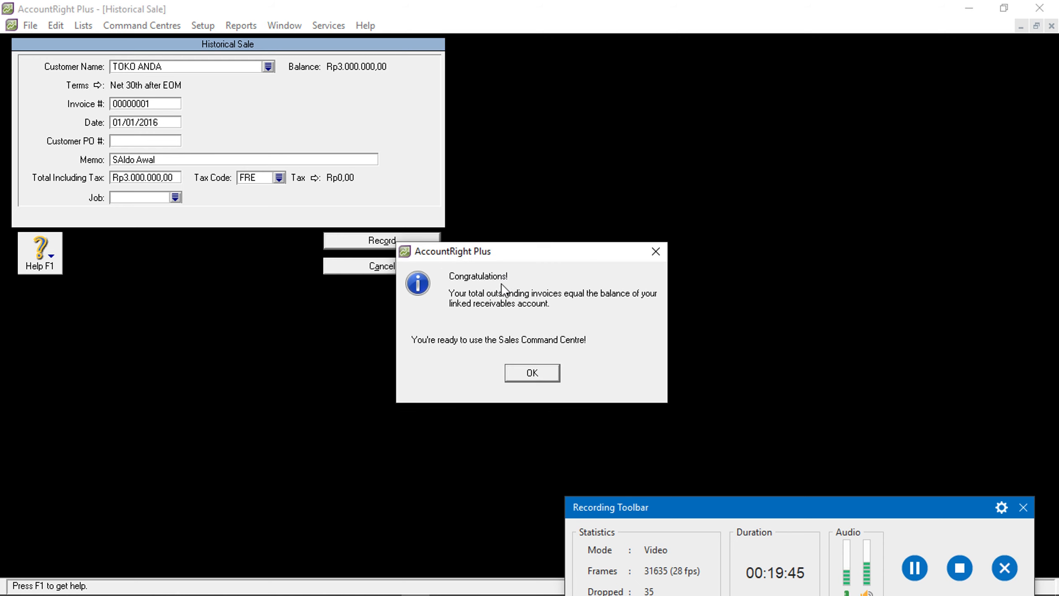
left_click(524, 374)
left_click(524, 359)
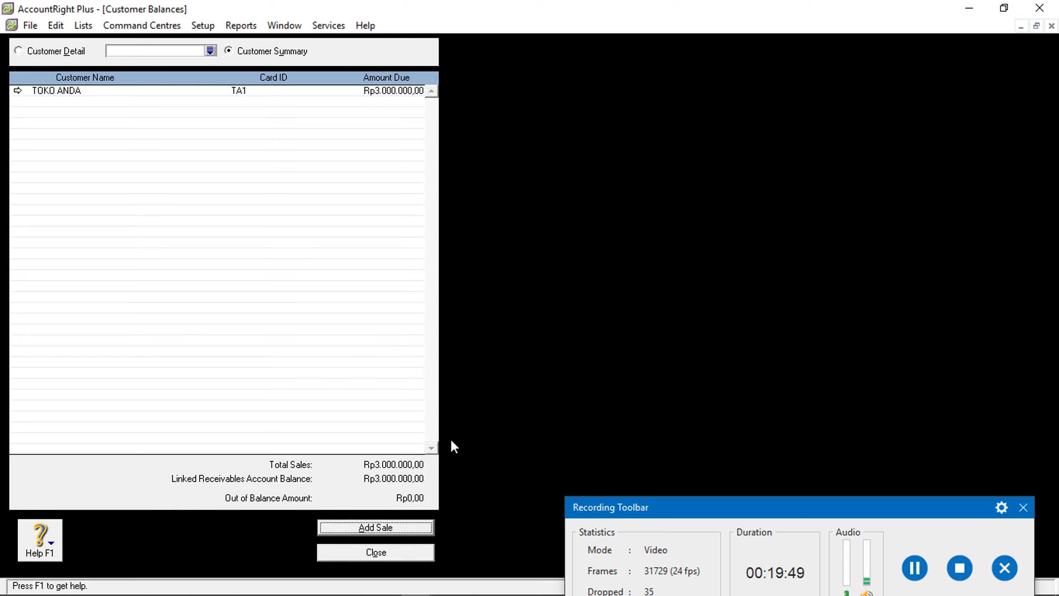
Close Customer Balances and go to Setup > Balances > Supplier Balances
left_click(398, 554)
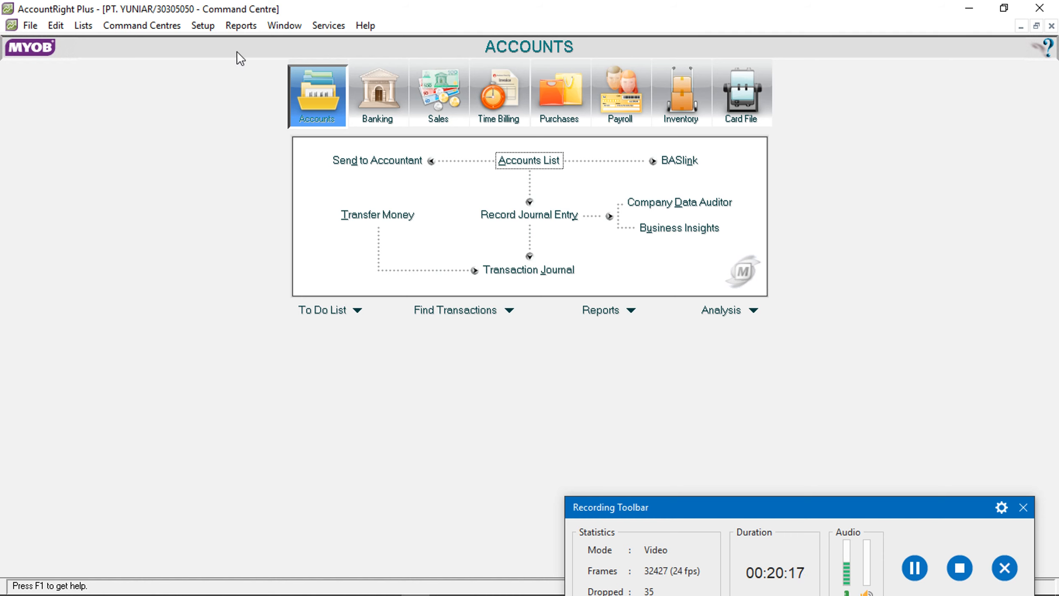
left_click(203, 26)
mouse_move(230, 60)
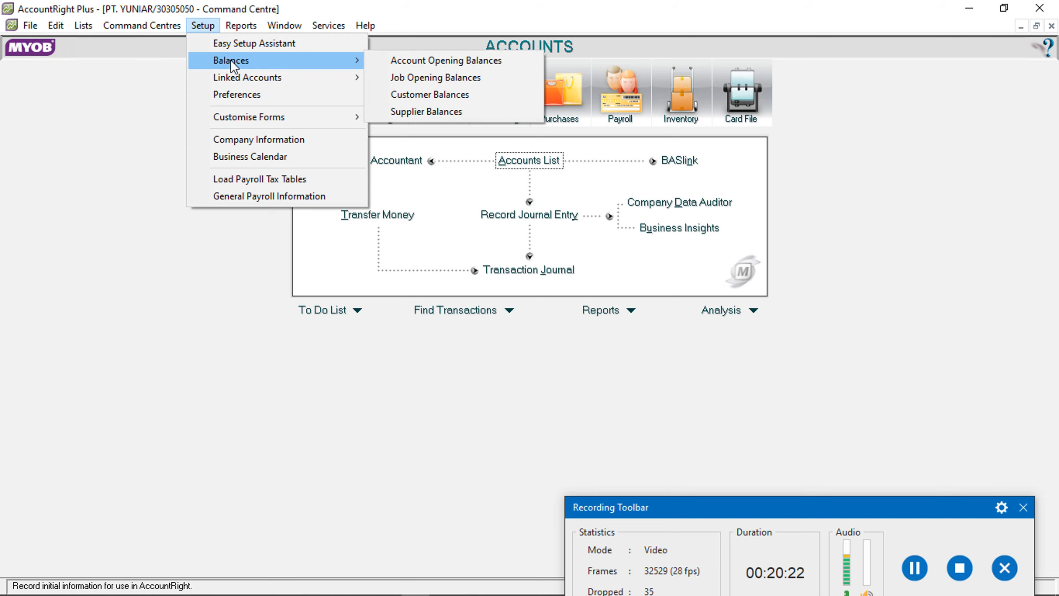
left_click(401, 111)
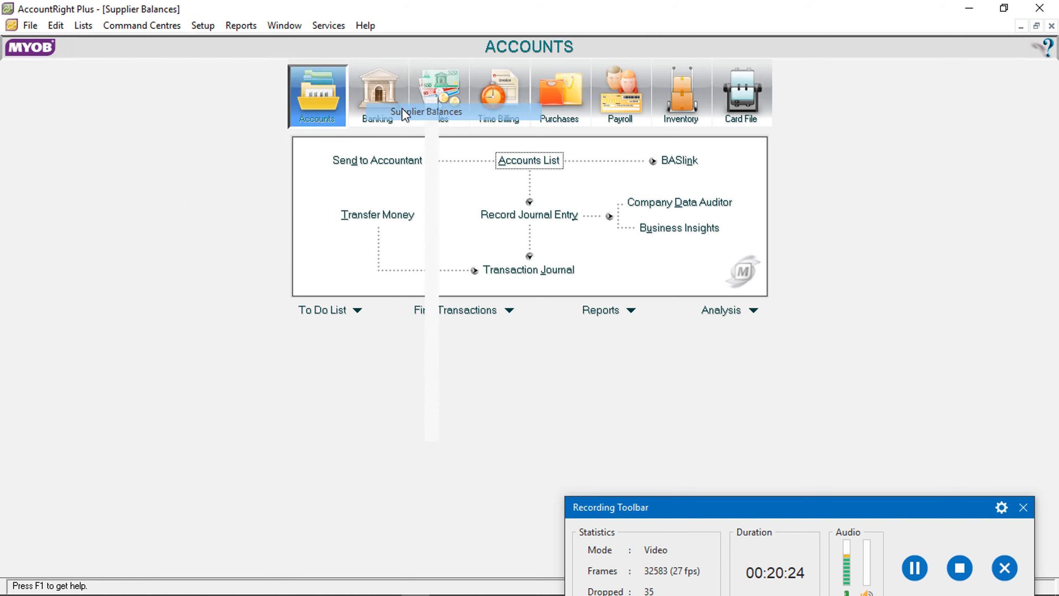
Start a historical purchase and create supplier card PT. QQ with card ID MX1
left_click(361, 528)
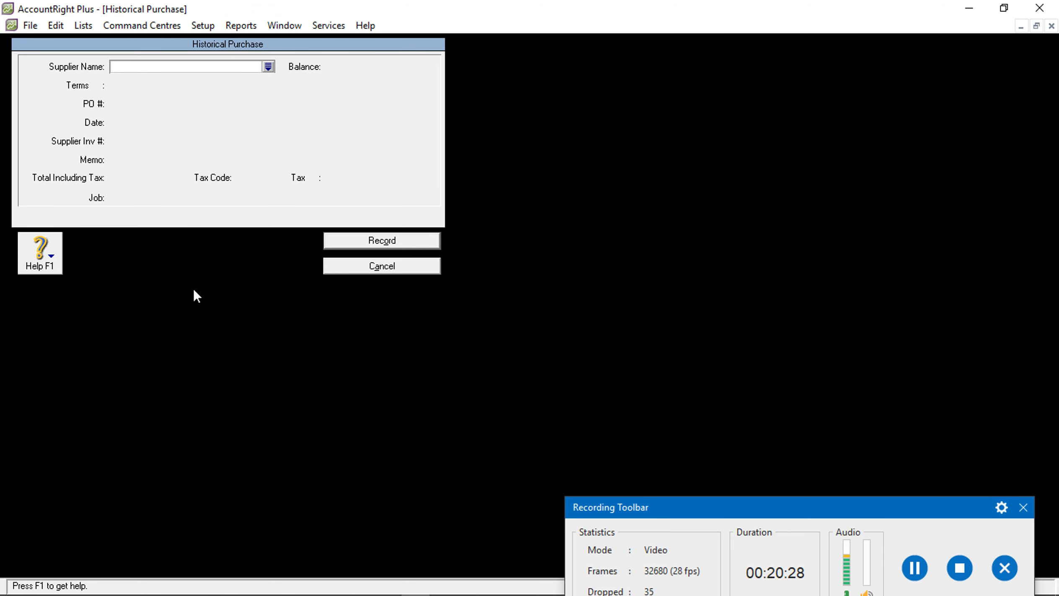
left_click(103, 585)
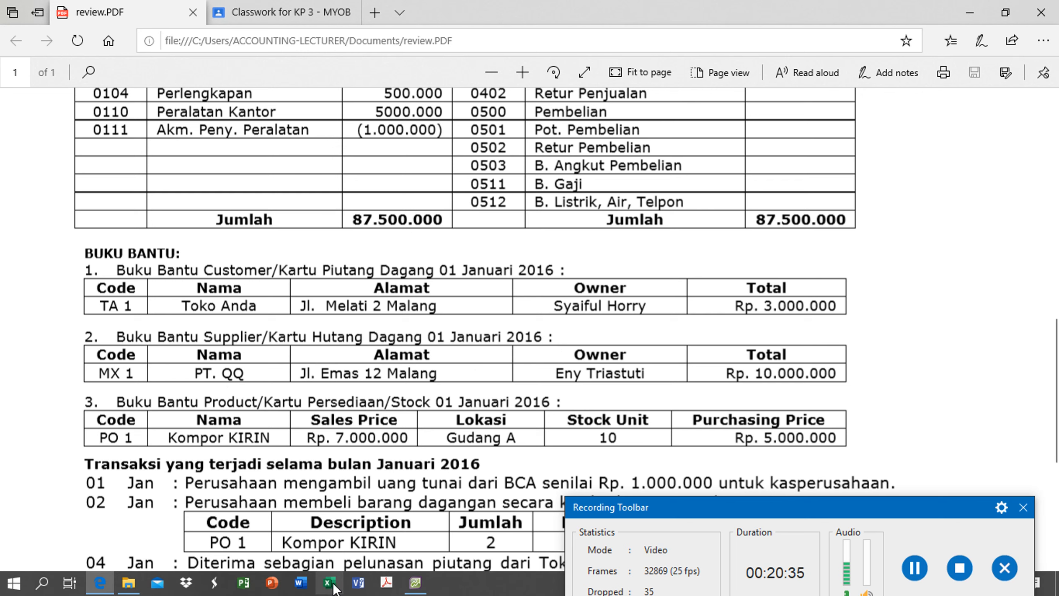
left_click(415, 583)
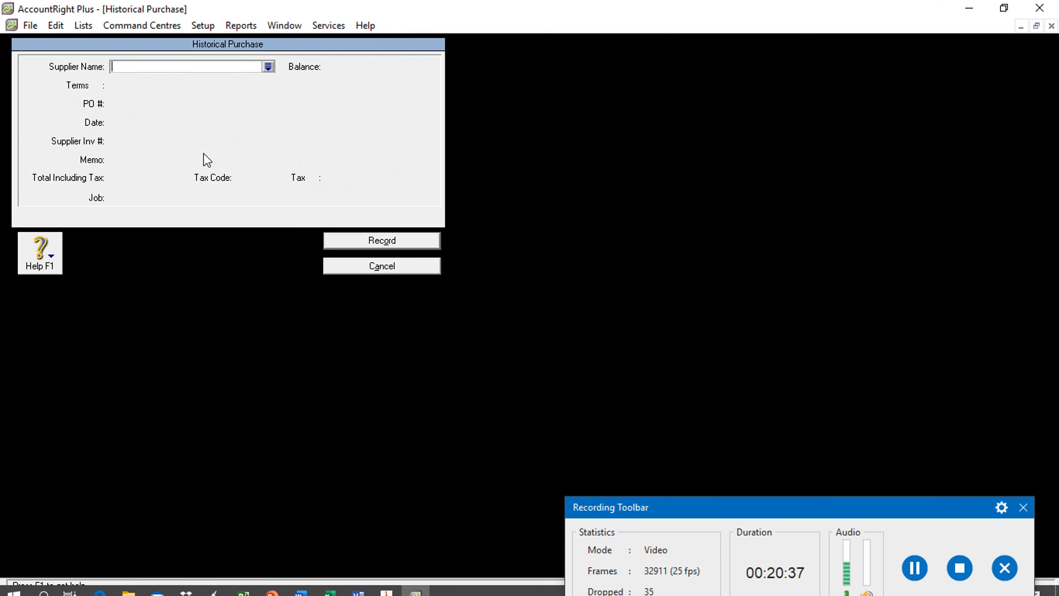
type("PT. QQ")
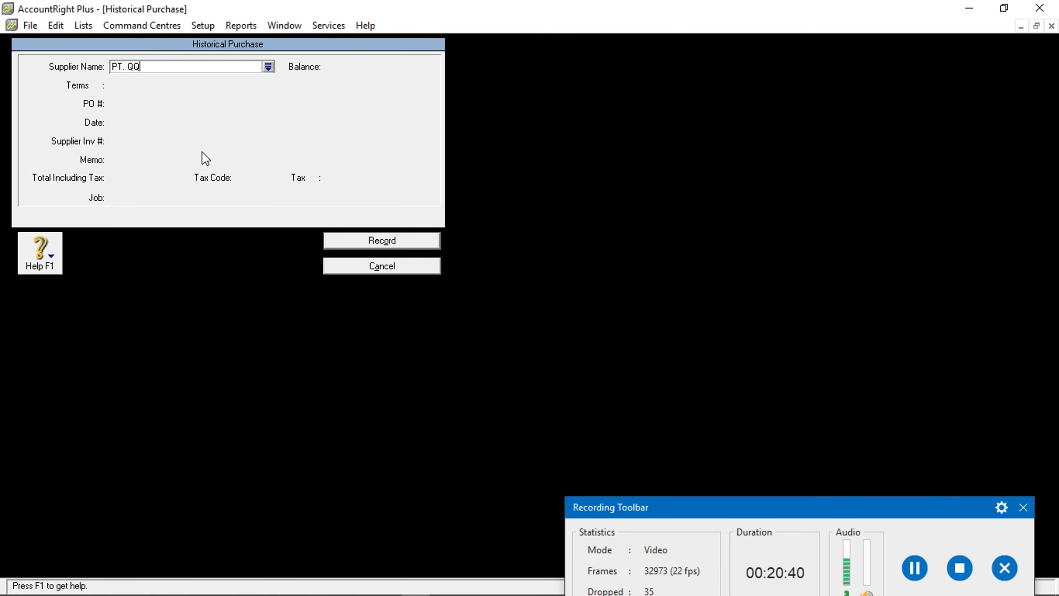
key("Tab")
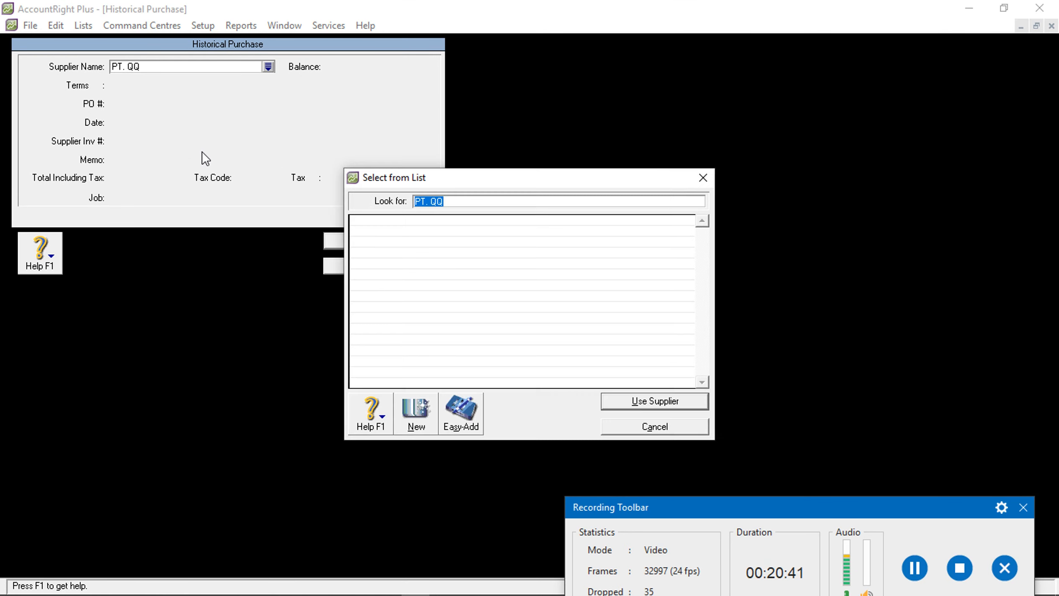
left_click(410, 426)
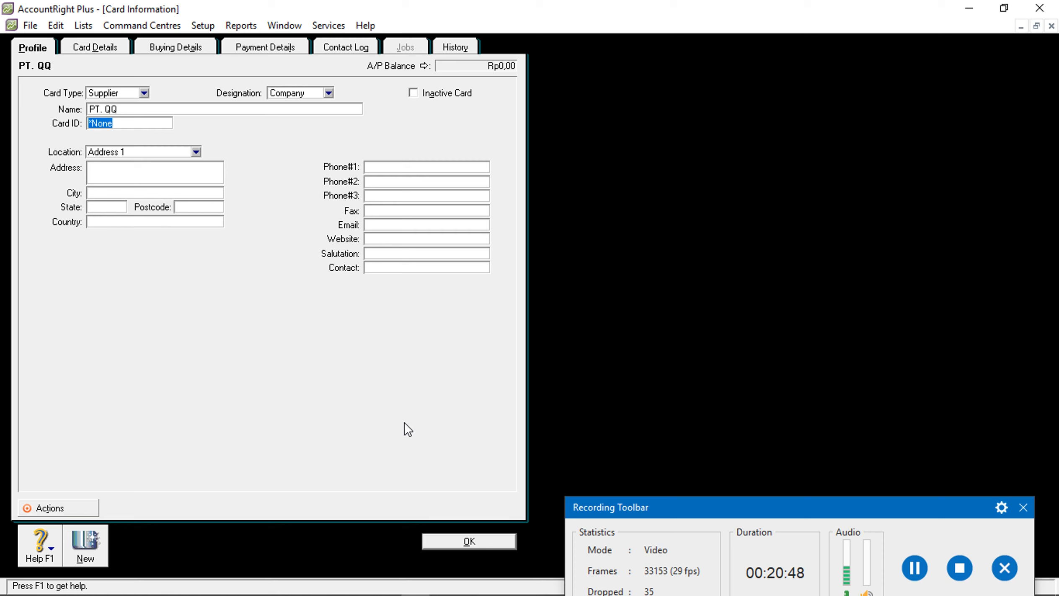
type("MX1")
Save the PT. QQ card, date the purchase 01/01/2016 and add memo 'Saldo Awal'
left_click(511, 545)
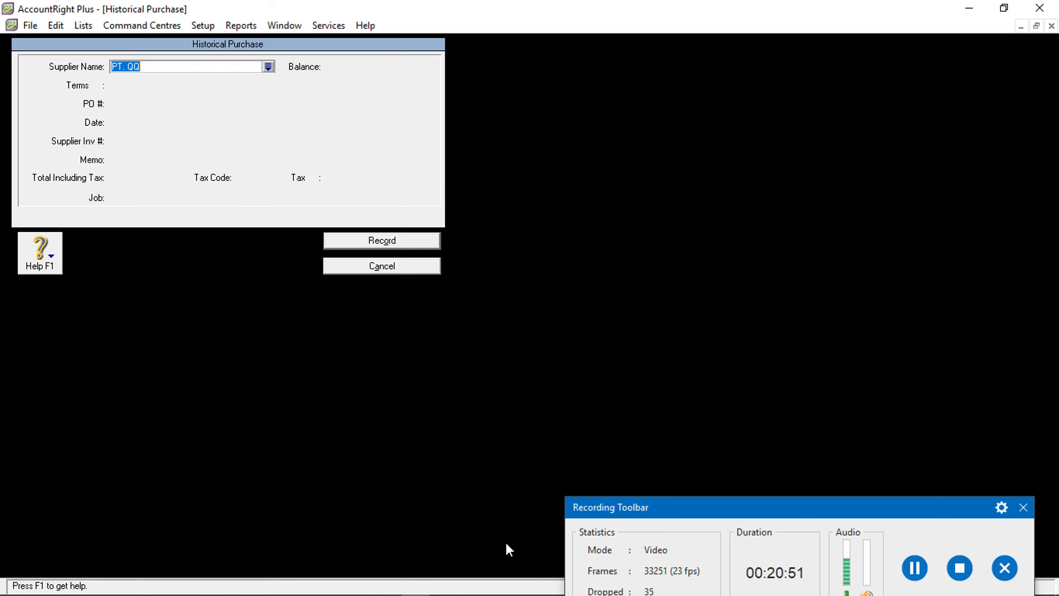
key("Tab")
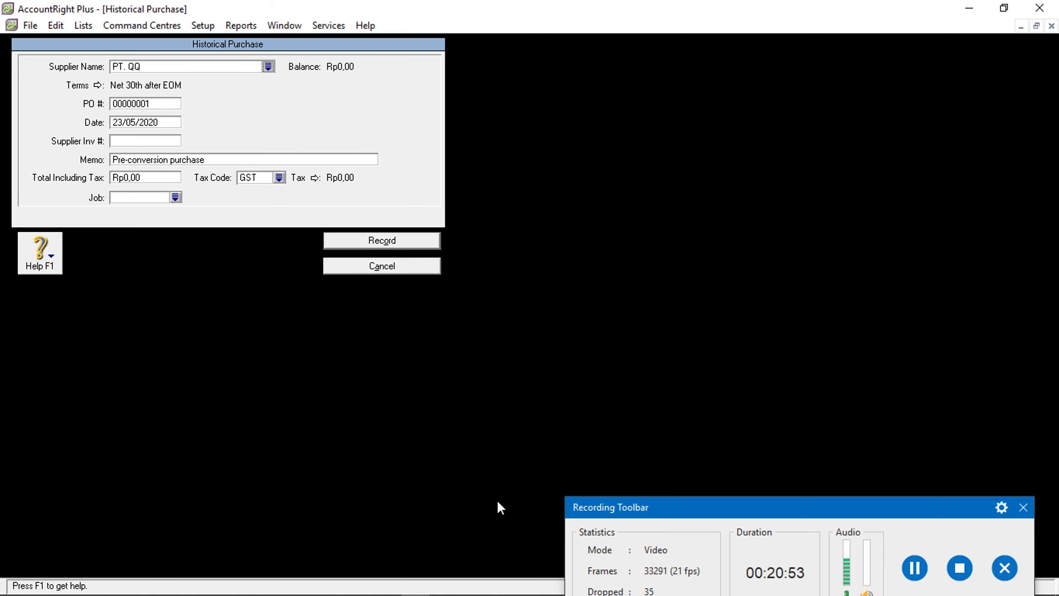
left_click(119, 125)
left_click_drag(121, 125, 118, 124)
type("01")
key("BackSpace")
key("BackSpace")
type("01")
key("BackSpace")
key("Delete")
type("16")
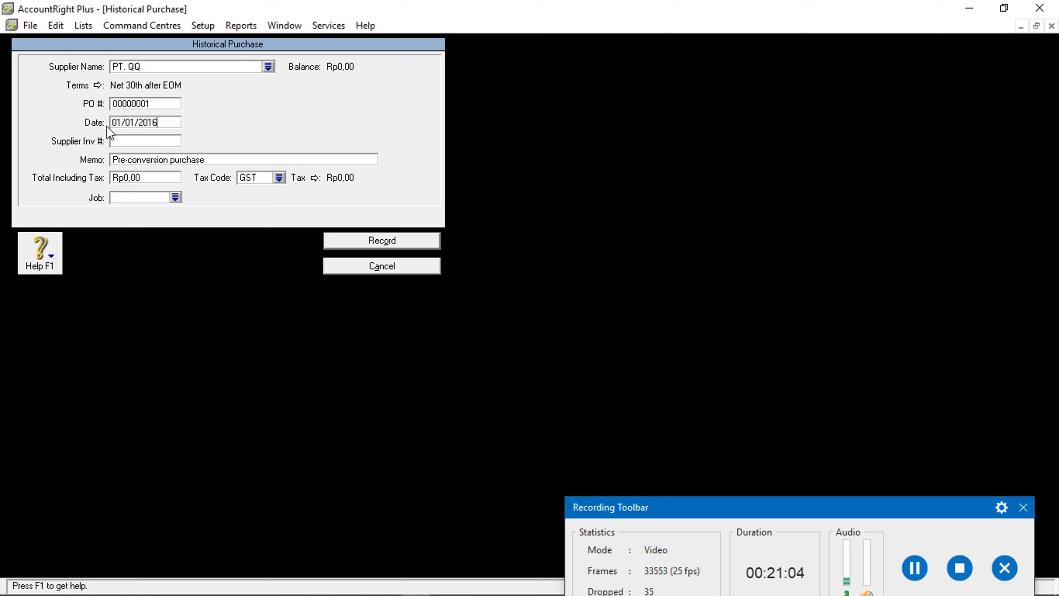
left_click(133, 160)
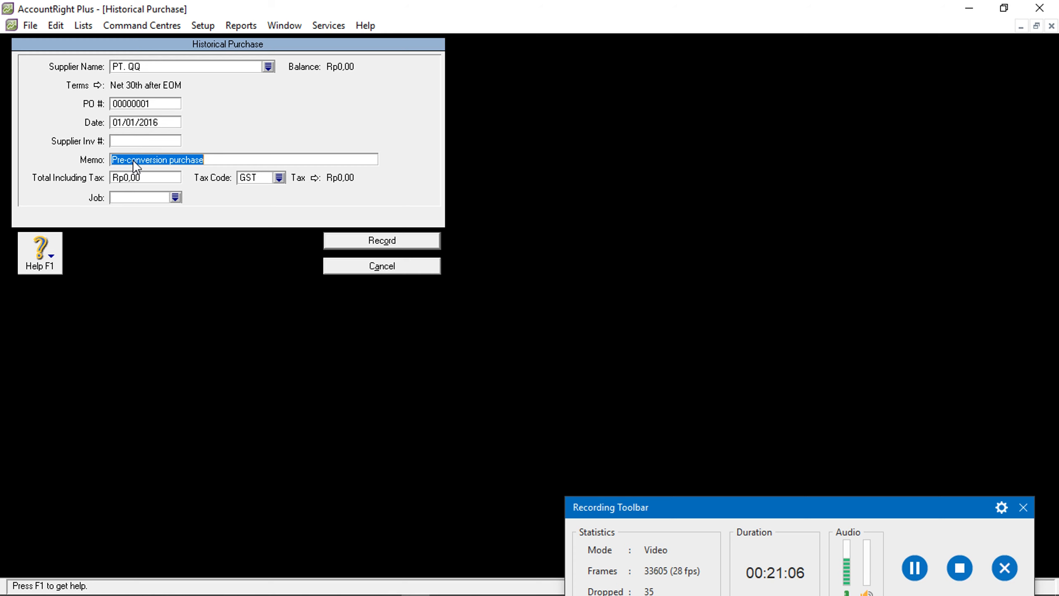
type("Saldo Awal")
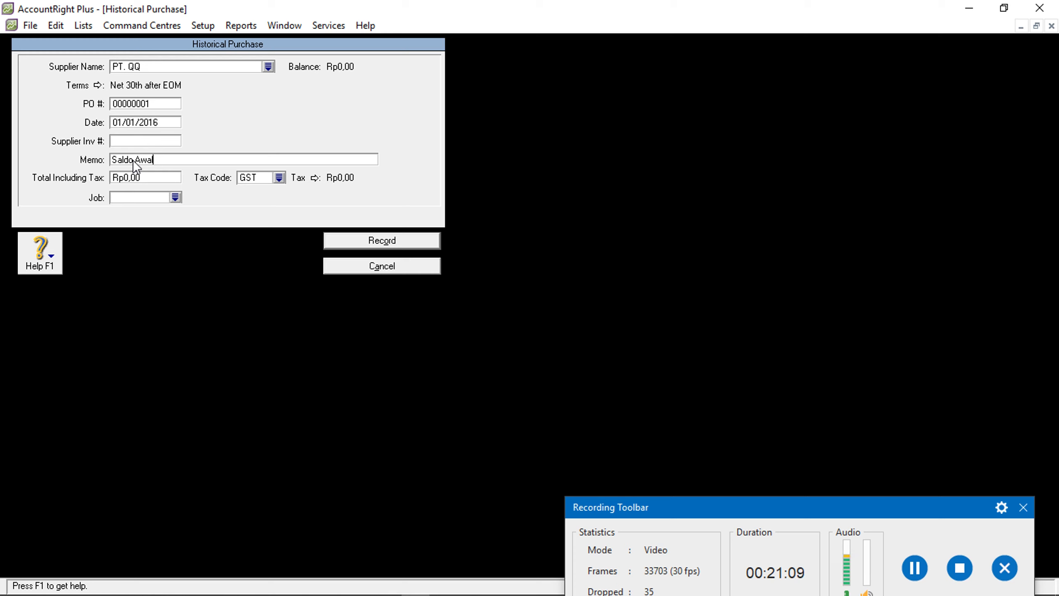
Enter a Rp10.000.000 total with tax code FRE, record it and close Supplier Balances
left_click(143, 180)
type("10000000")
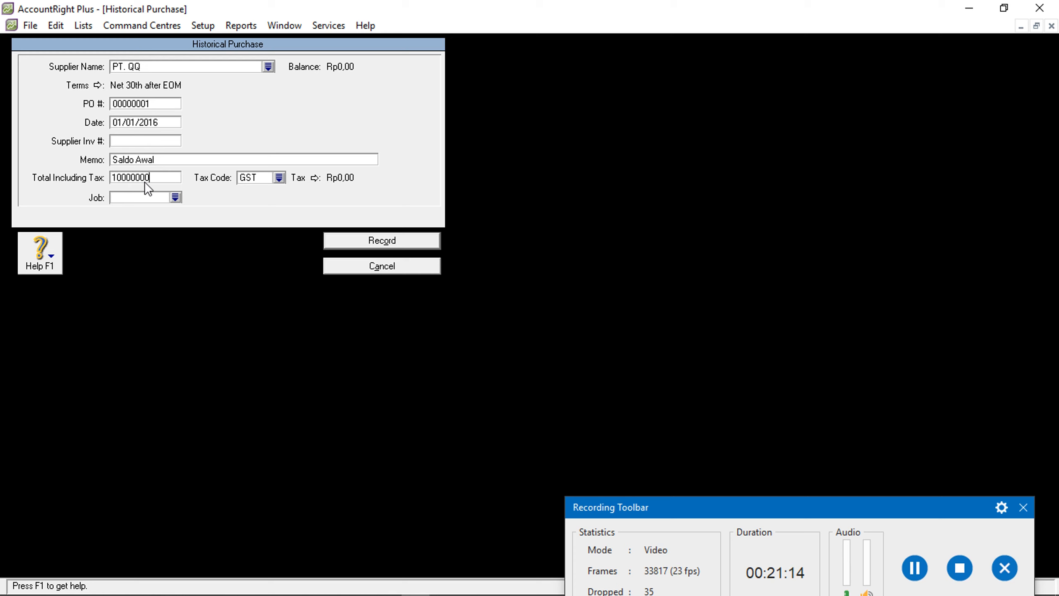
left_click(279, 178)
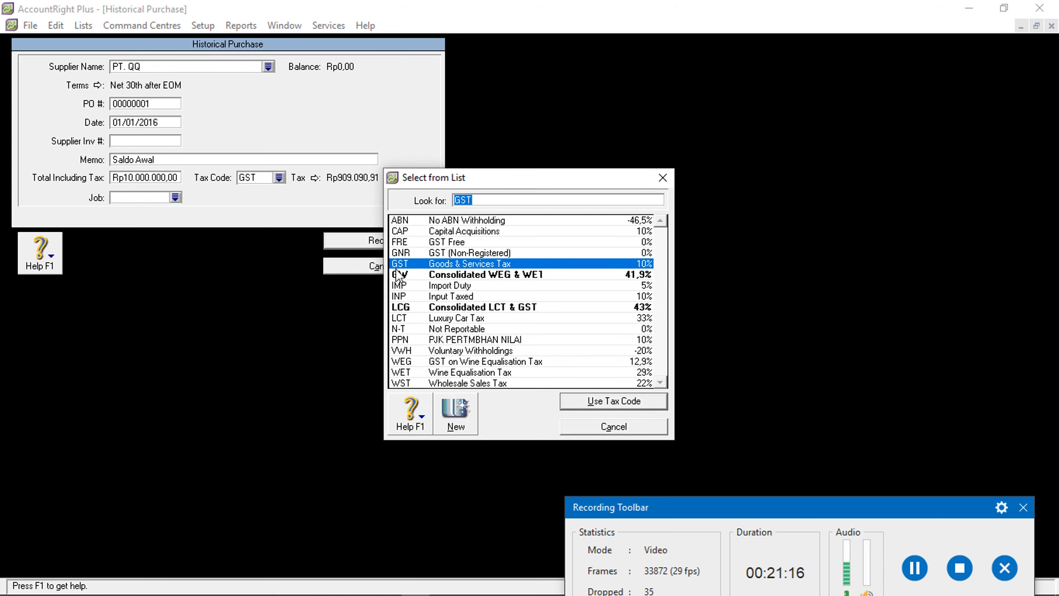
left_click(457, 242)
left_click(583, 402)
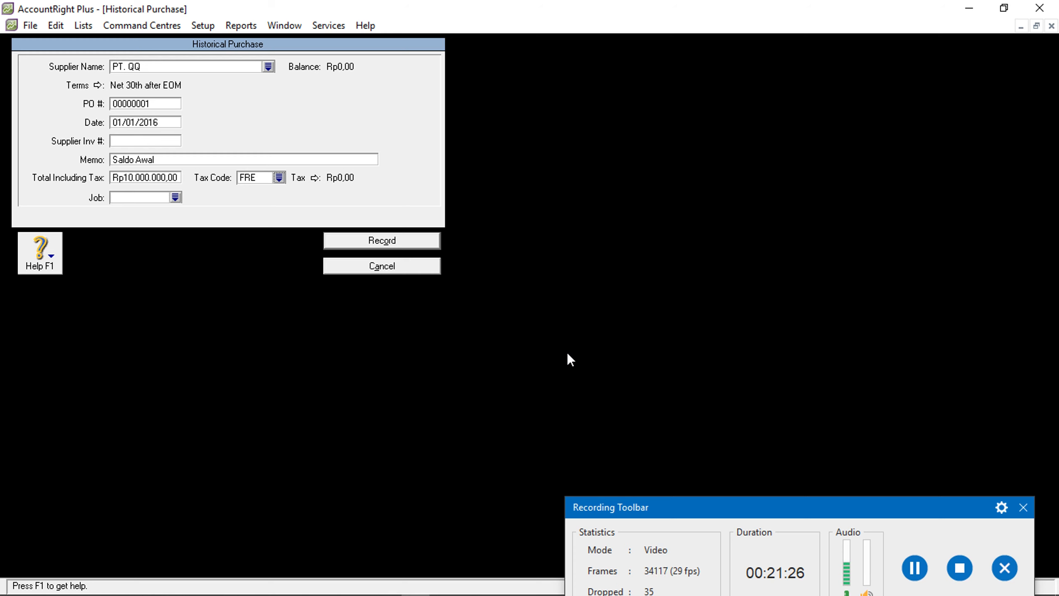
left_click(381, 243)
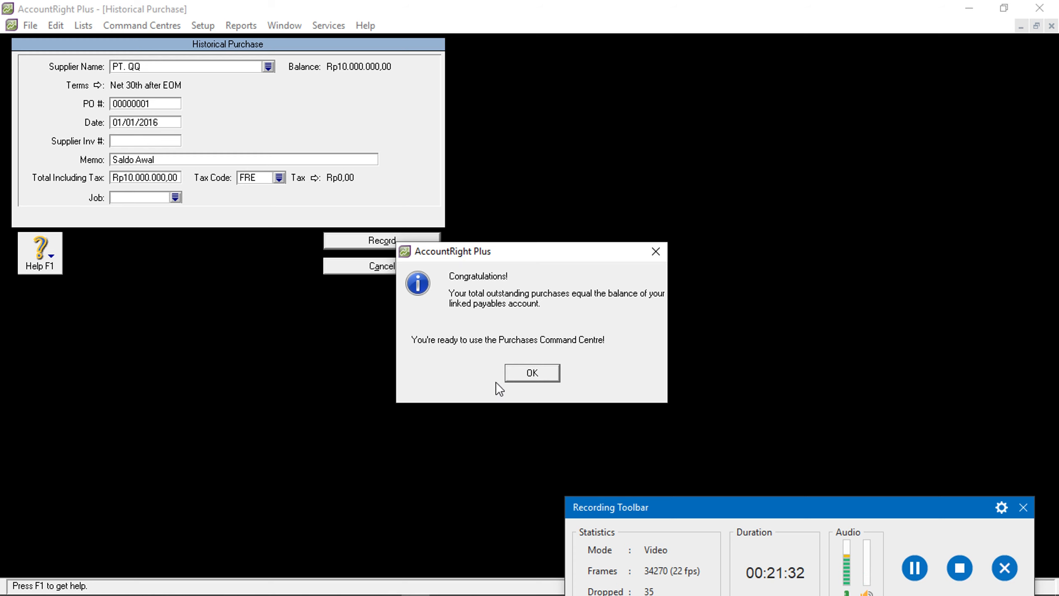
left_click(514, 371)
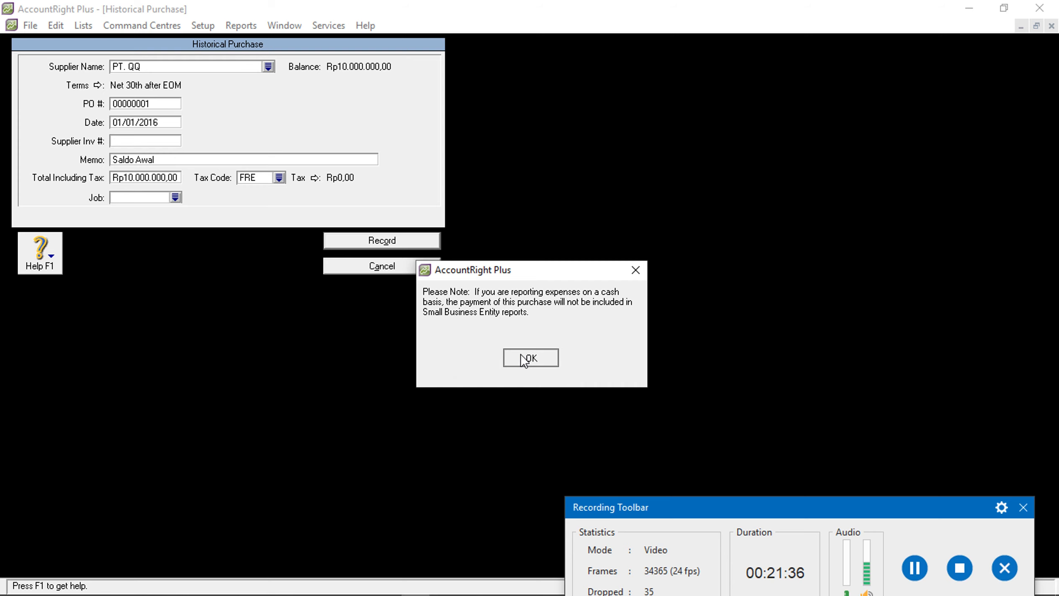
left_click(519, 360)
left_click(425, 553)
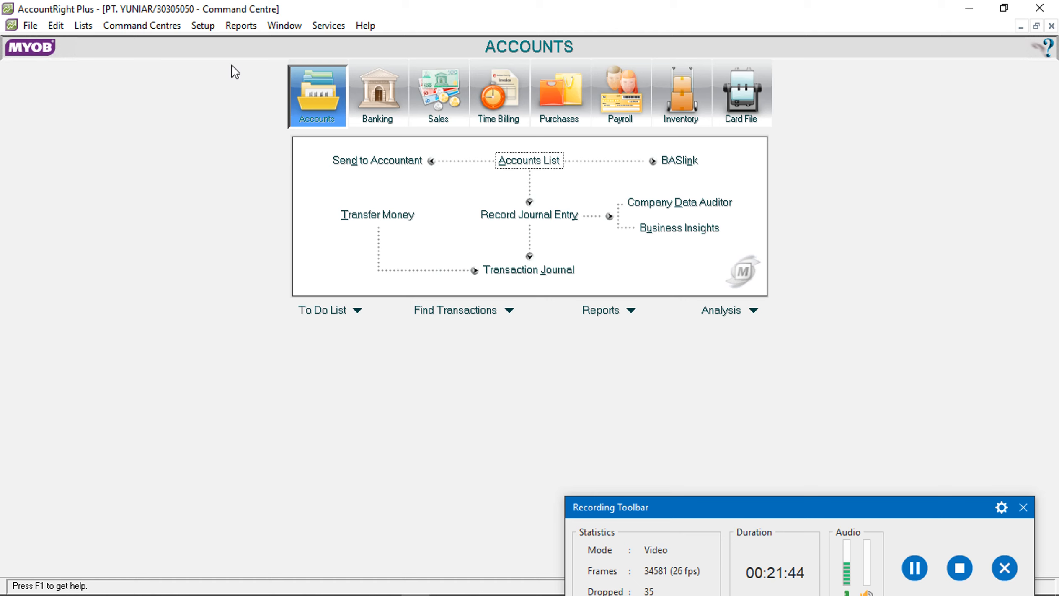
From the Inventory command centre's Items List, start a new item
left_click(686, 105)
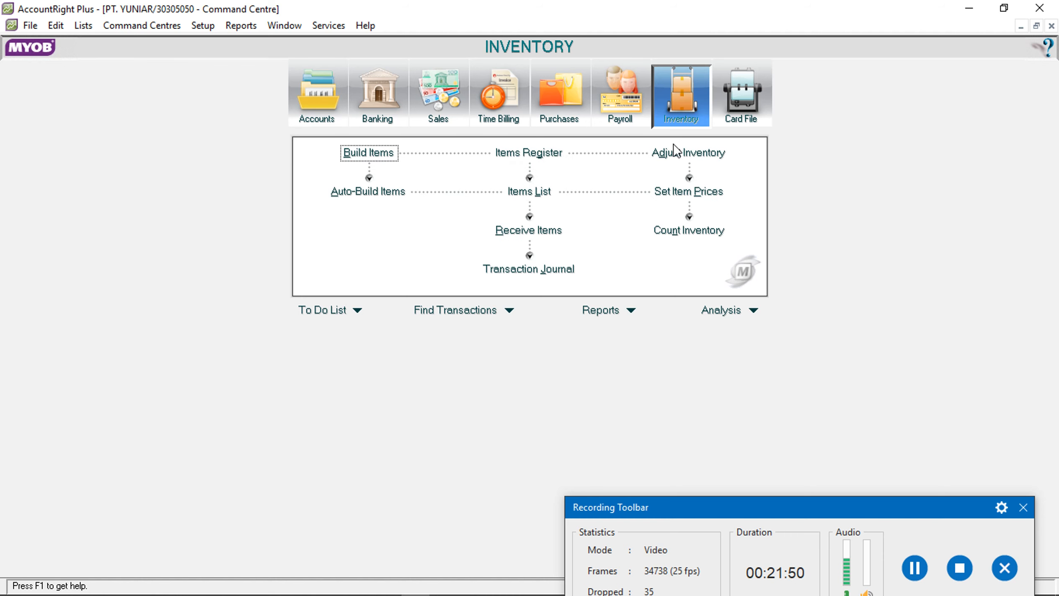
left_click(545, 197)
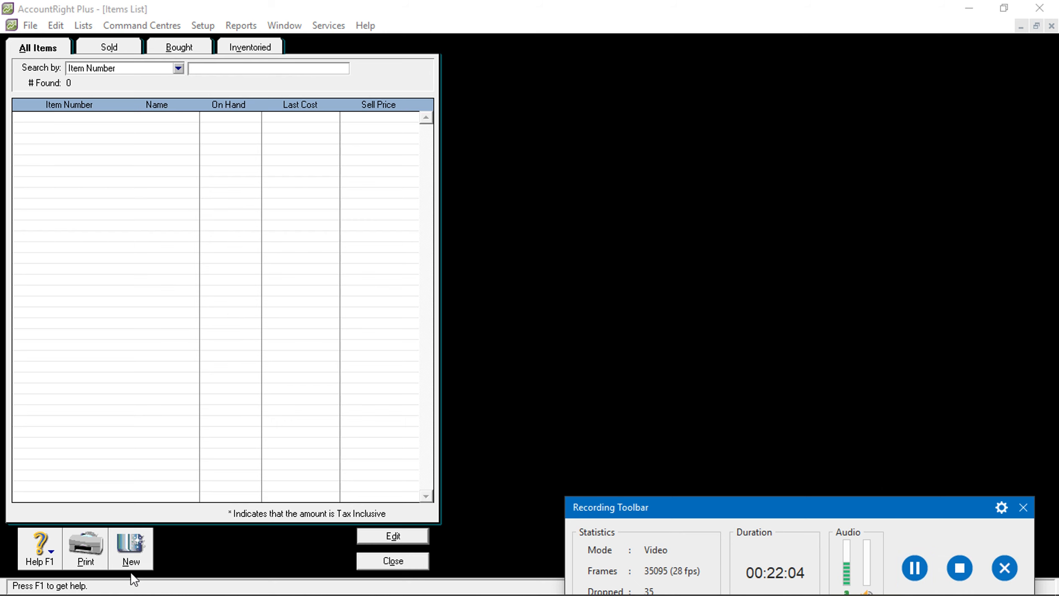
left_click(132, 558)
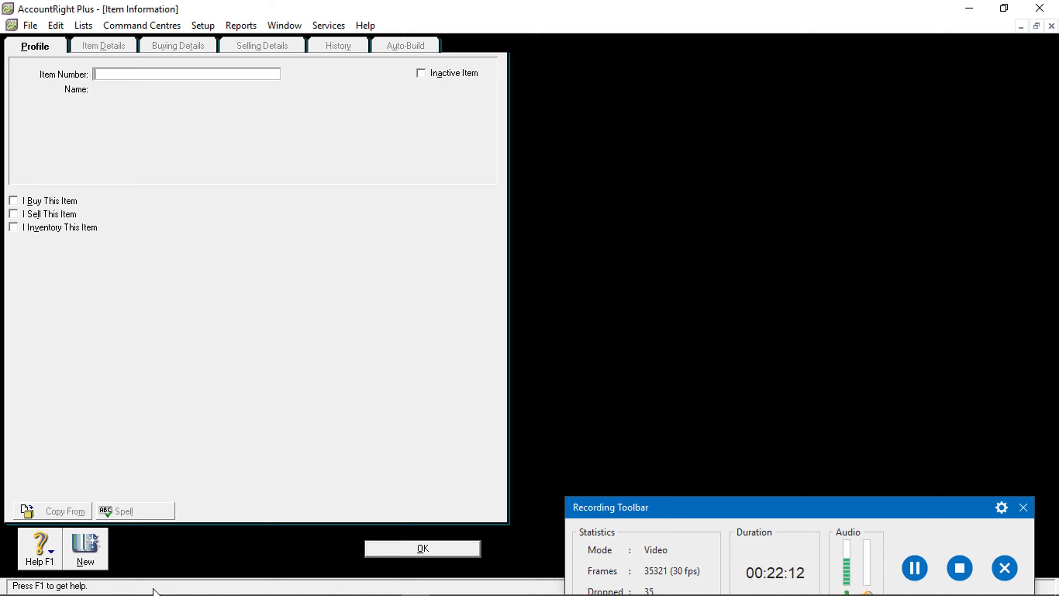
Create item P01 named KOMPOR KIRIN and mark it as inventoried
left_click(100, 583)
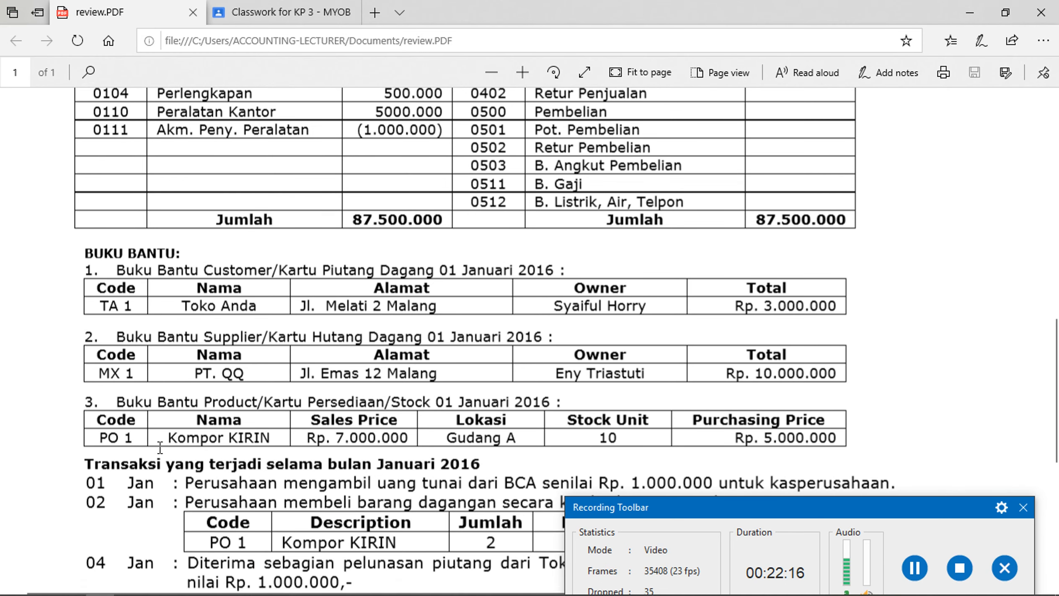
mouse_move(327, 594)
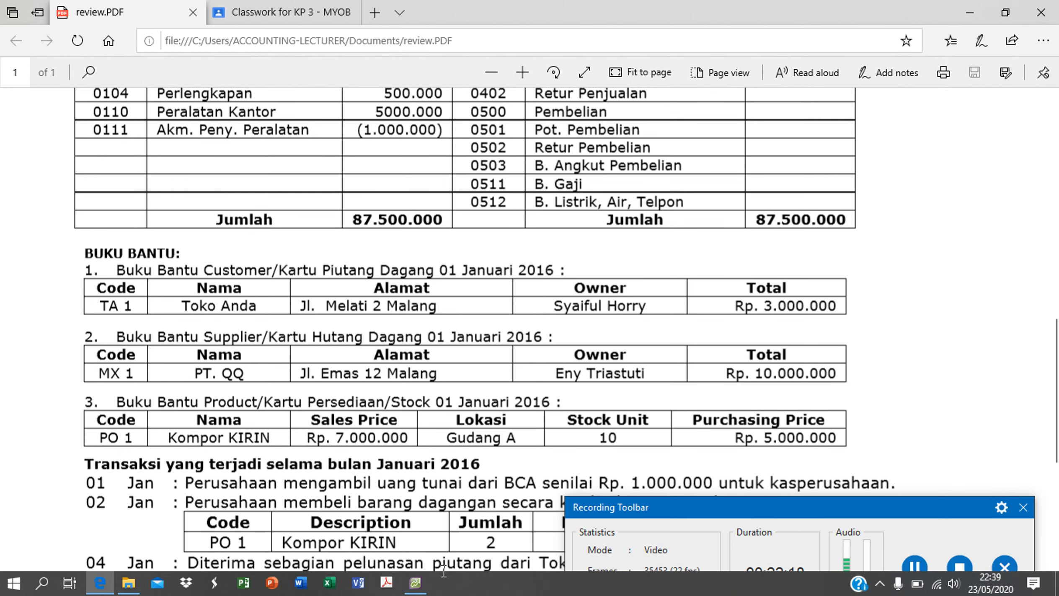
left_click(416, 591)
type("P01")
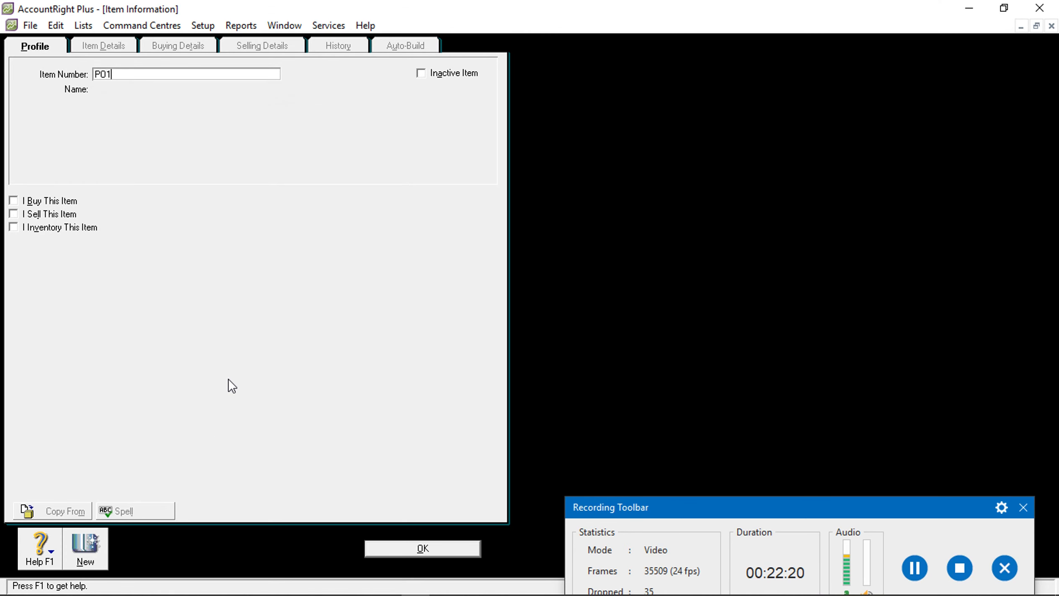
key("Tab")
type("KOMPOR KIRIN")
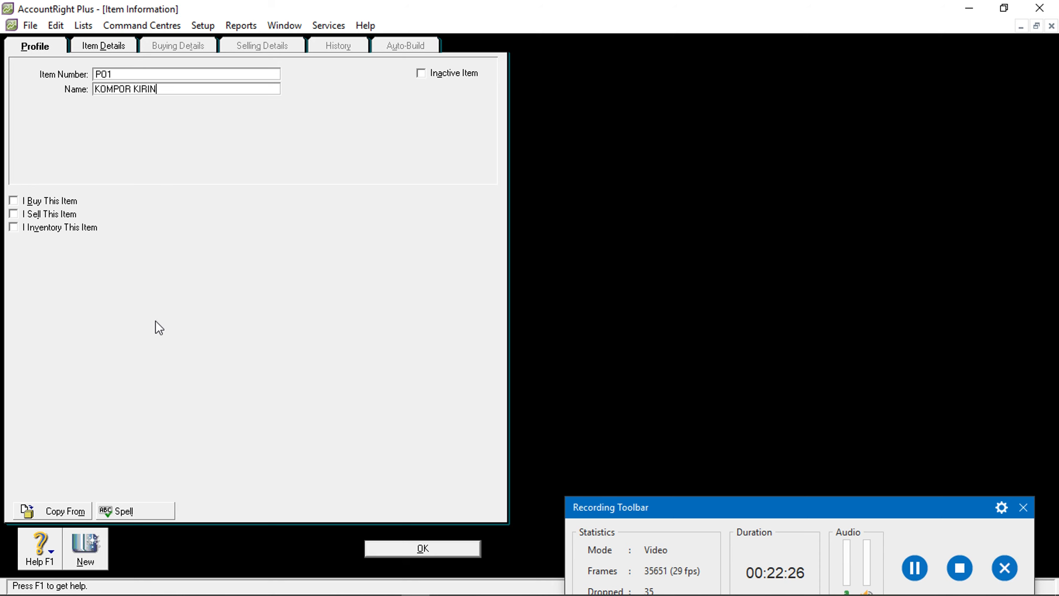
left_click(15, 228)
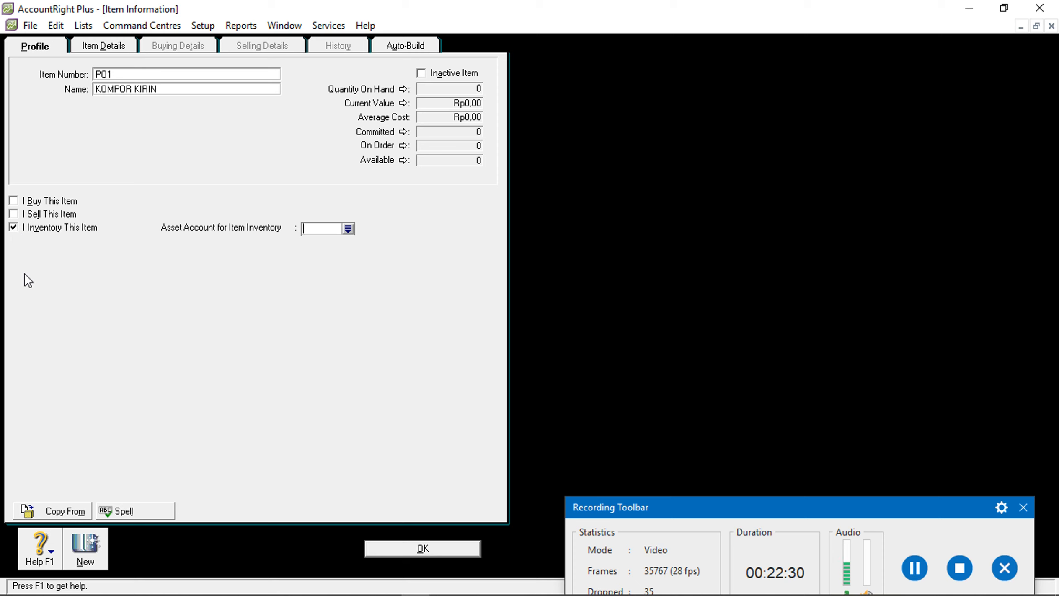
Assign asset account 1-0103 PERSED BRG DG and bring up the item's Items Register
left_click(349, 228)
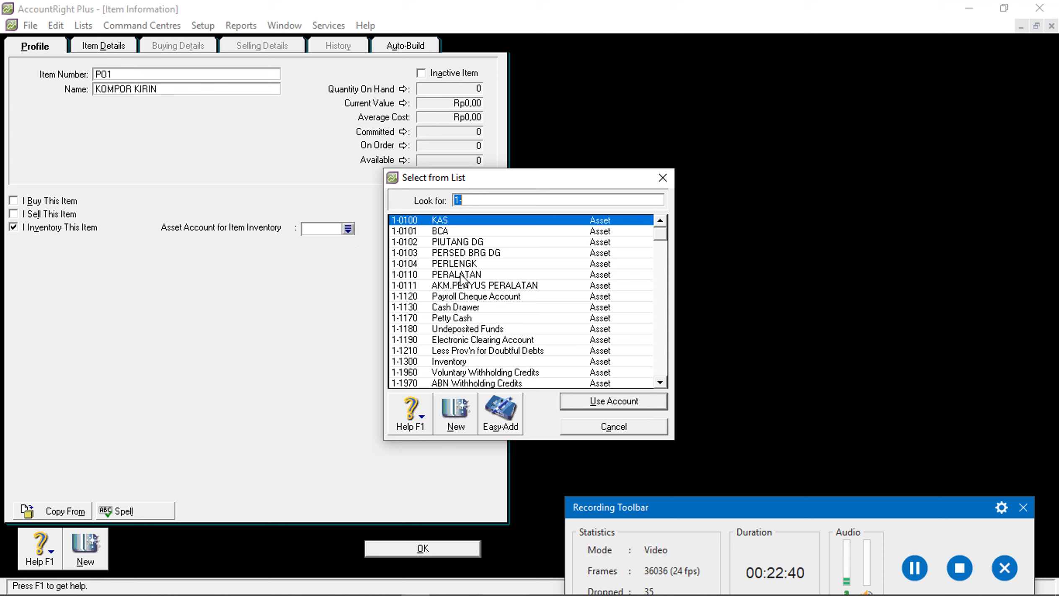
left_click(470, 253)
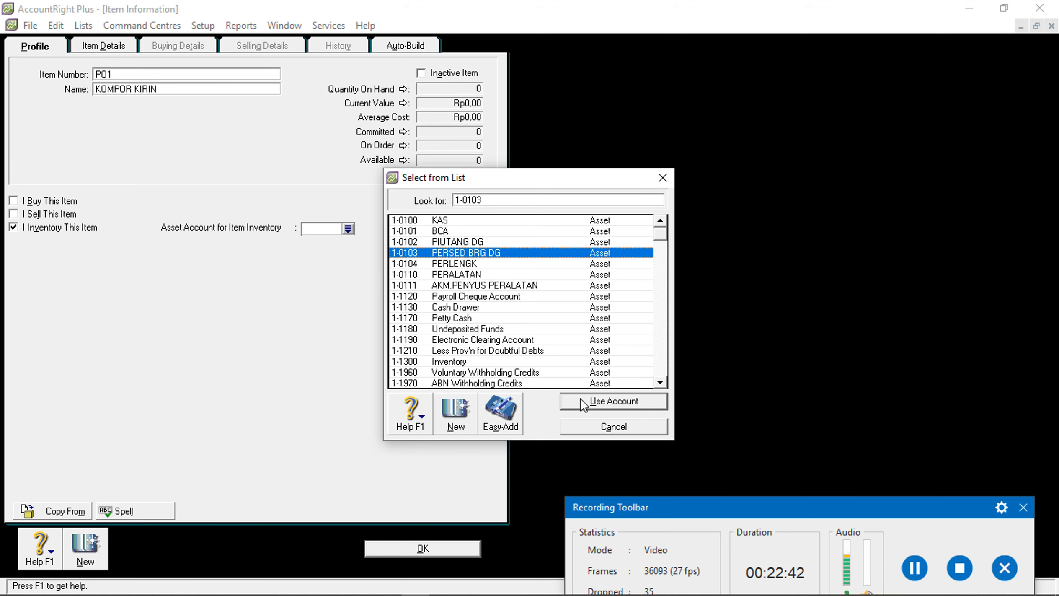
left_click(579, 399)
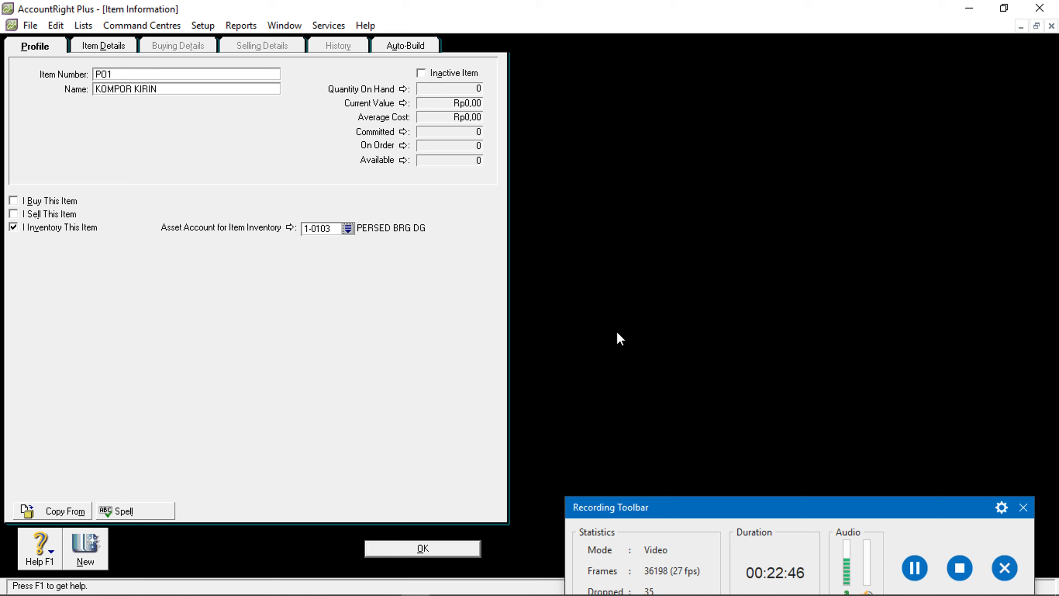
left_click(915, 568)
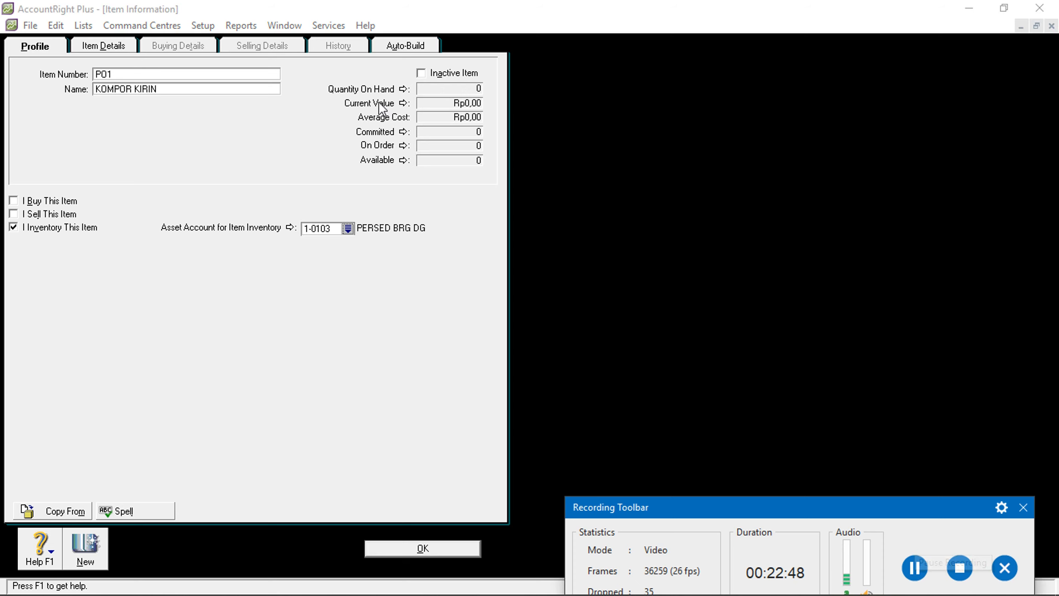
left_click(403, 89)
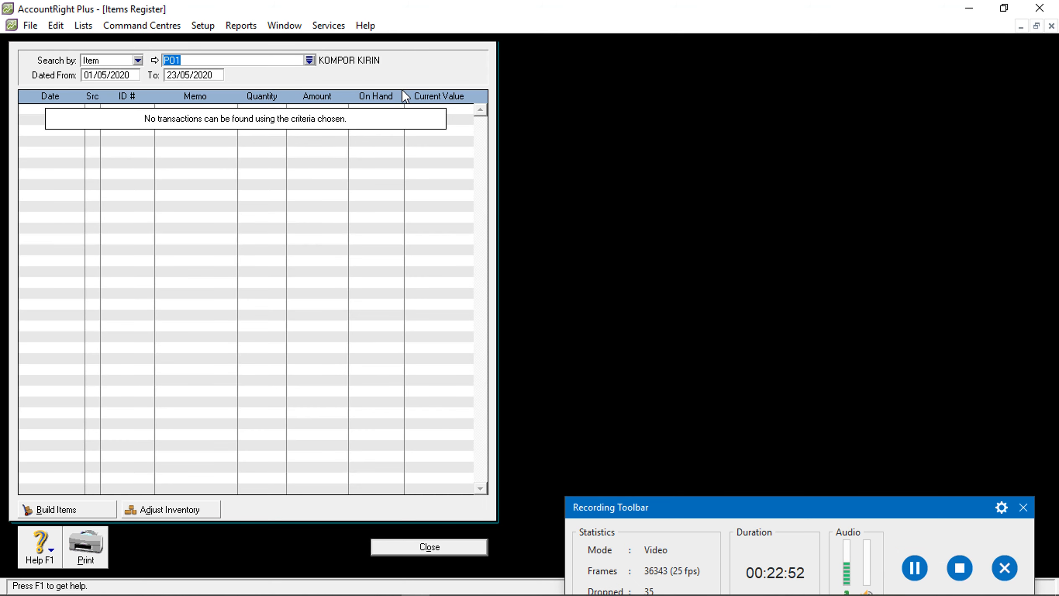
Set the register's start date to 01/01/2016
left_click(105, 76)
left_click(106, 73)
key("BackSpace")
type("1")
key("Right")
key("Delete")
type("16")
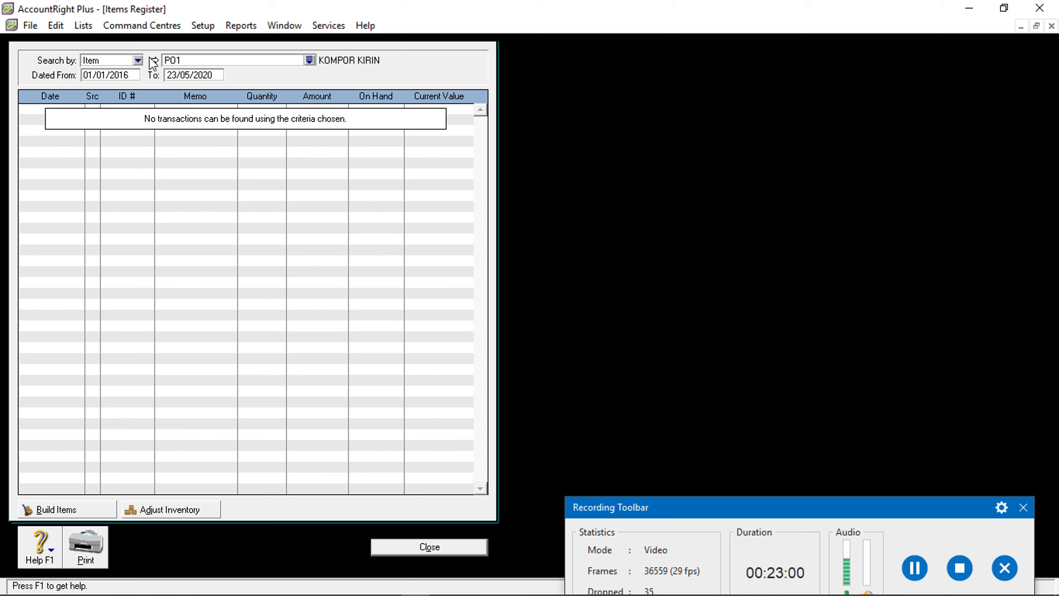
key("Tab")
Set the register's end date to 31/12/2016 and begin an inventory adjustment
double_click(175, 75)
type("321")
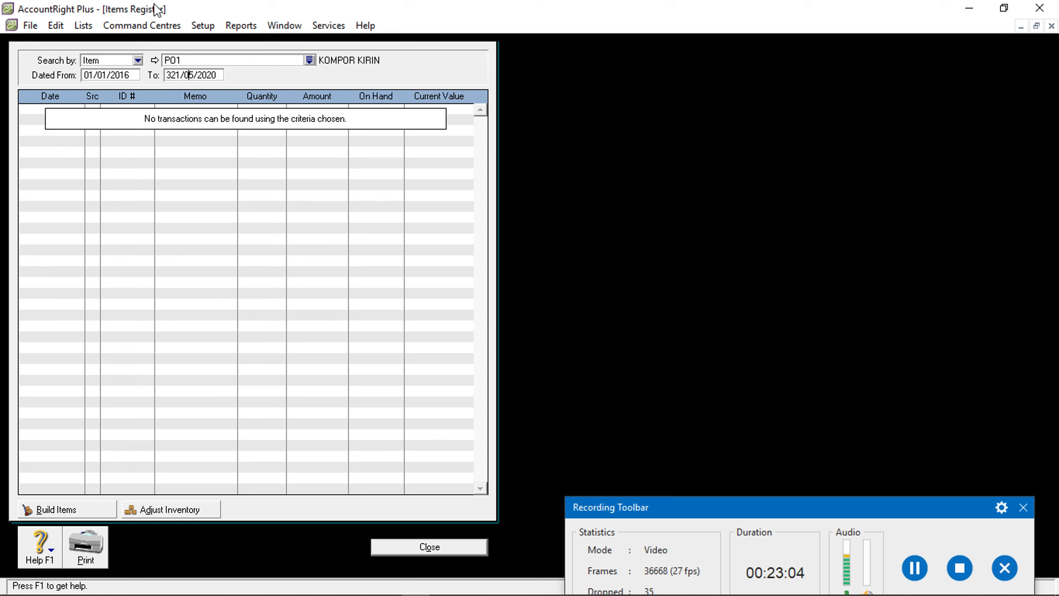
key("BackSpace")
key("BackSpace")
type("12")
key("Right")
key("Right")
key("Right")
key("BackSpace")
type("6")
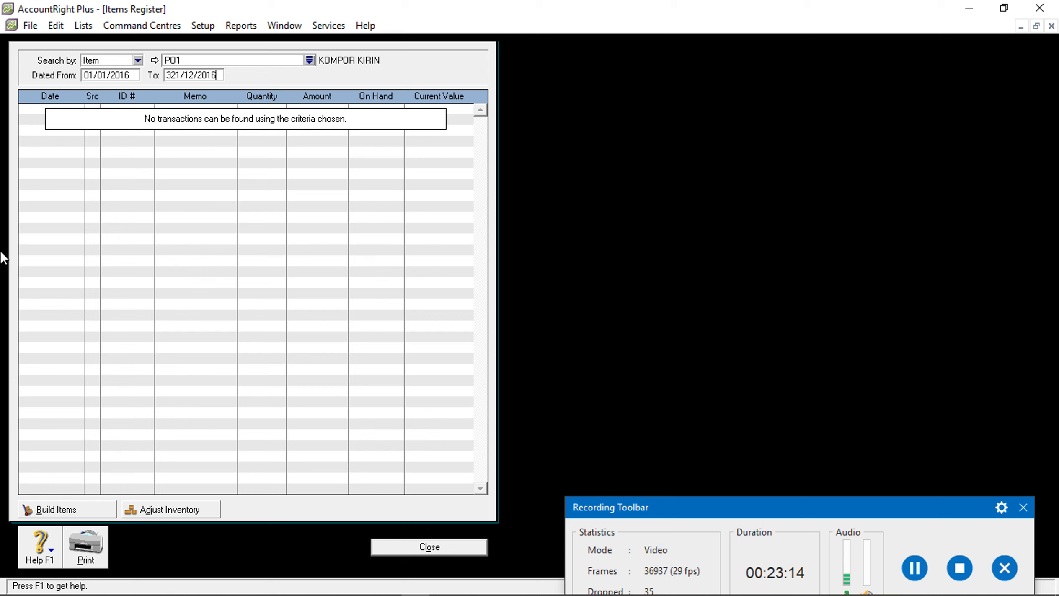
left_click(170, 515)
key("BackSpace")
Date the new inventory adjustment 01/01/2016
left_click(190, 508)
double_click(144, 73)
type("0")
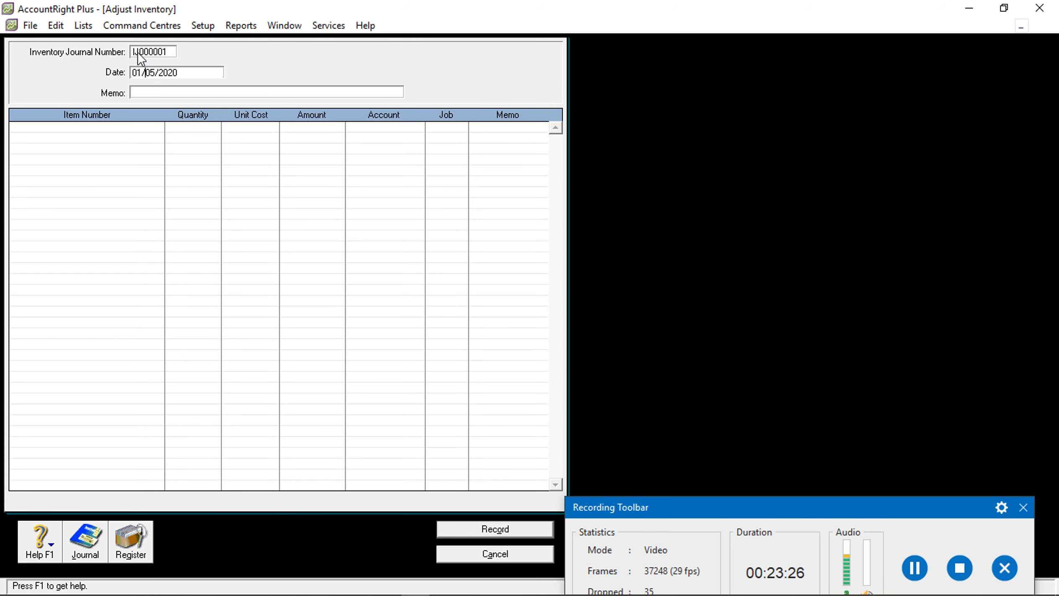
type("1/01/2")
key("BackSpace")
key("BackSpace")
type("1")
Add a P01 line of 10 units at a Rp5.000.000 unit cost
left_click(55, 127)
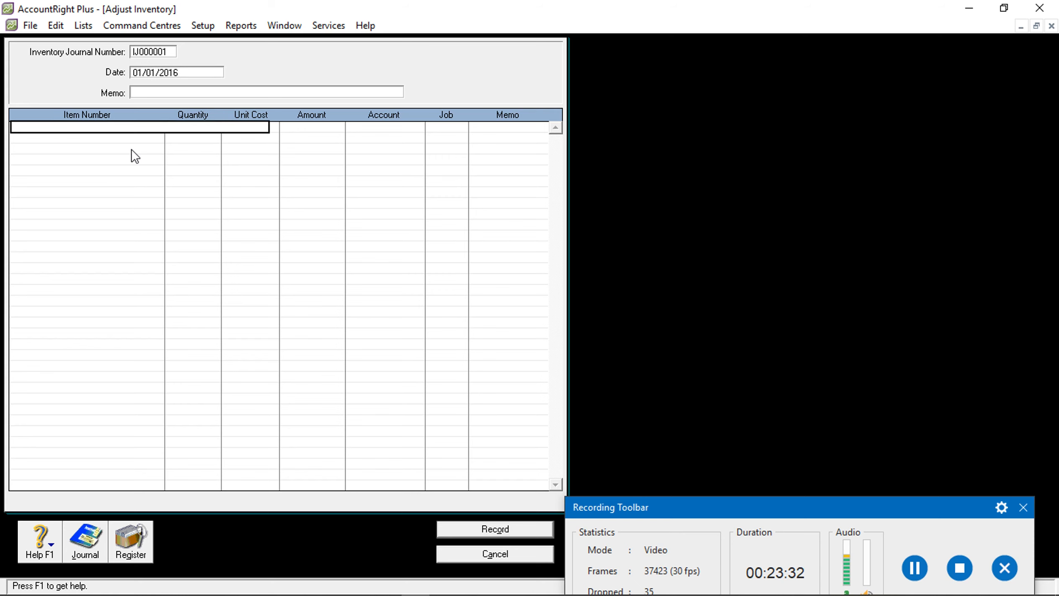
type("P01")
key("Tab")
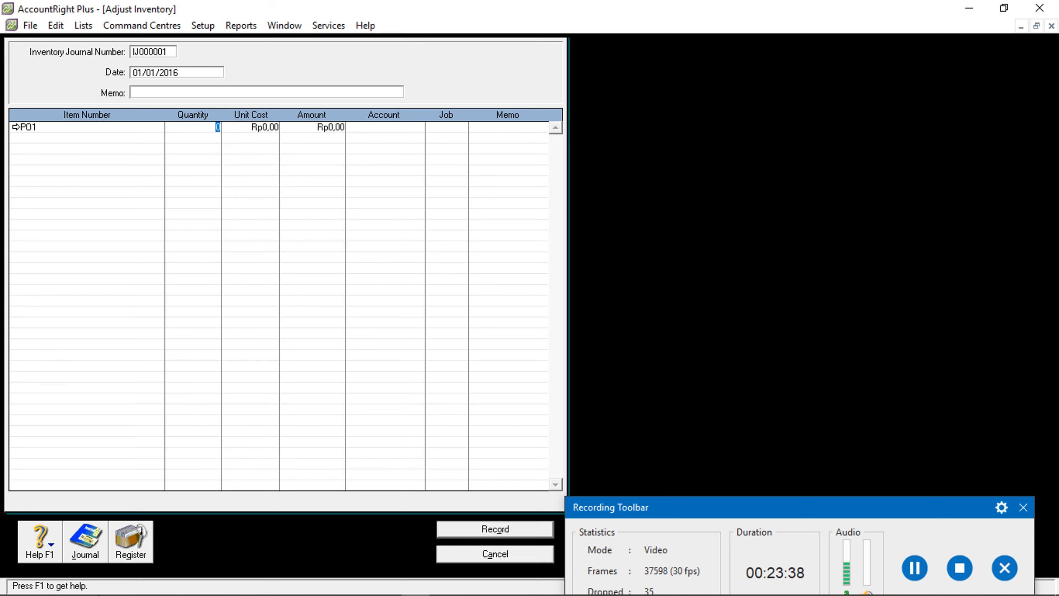
mouse_move(105, 594)
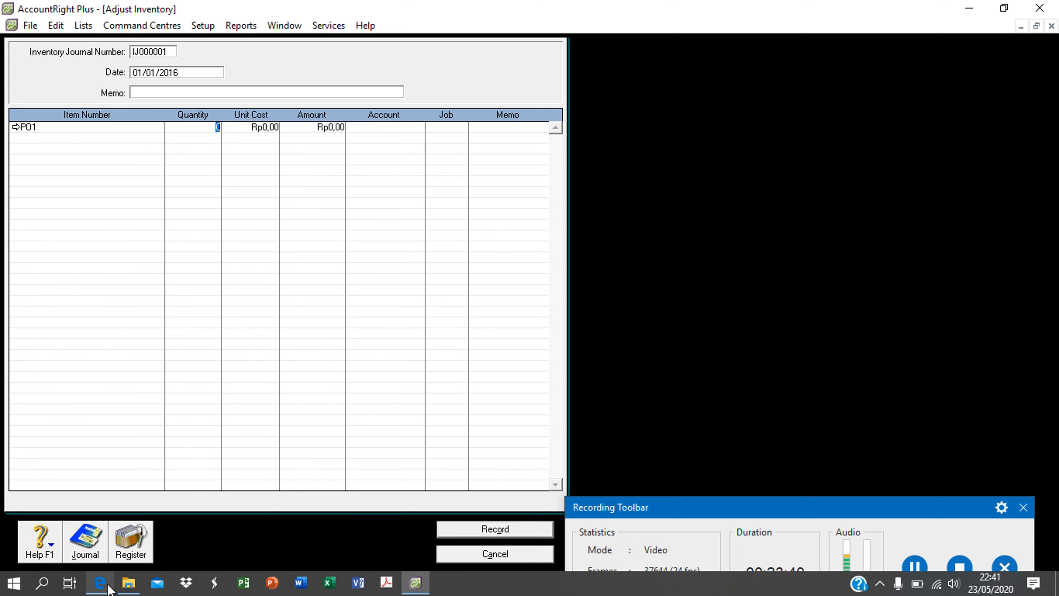
left_click(98, 511)
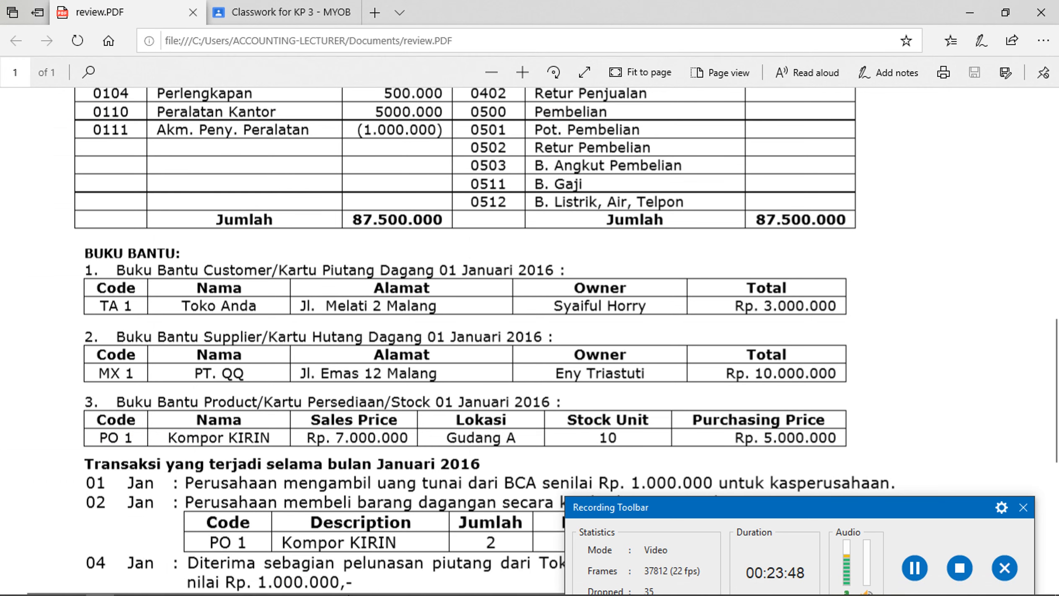
left_click(419, 587)
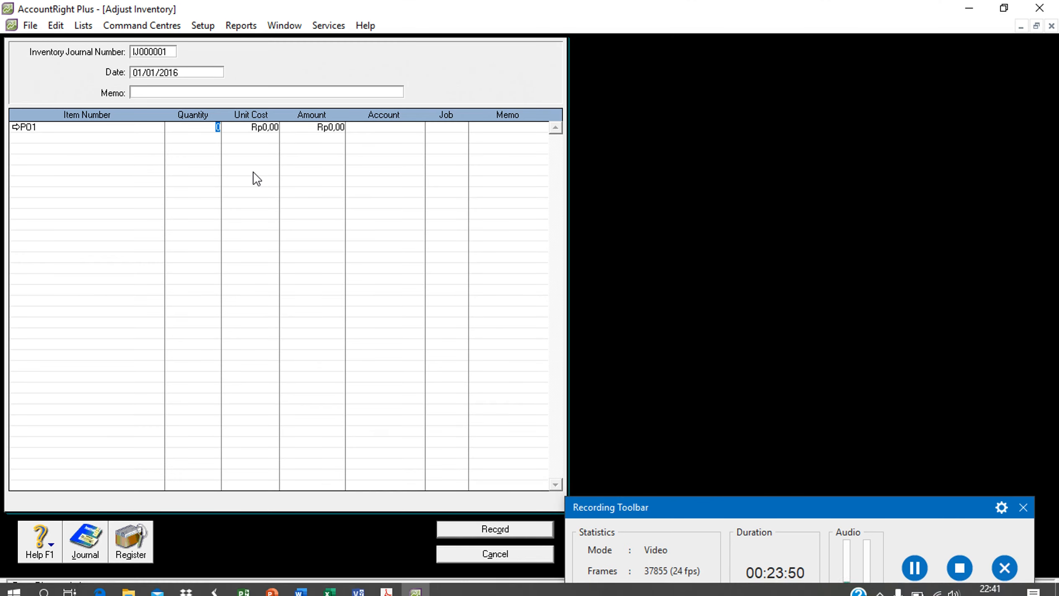
key("Tab")
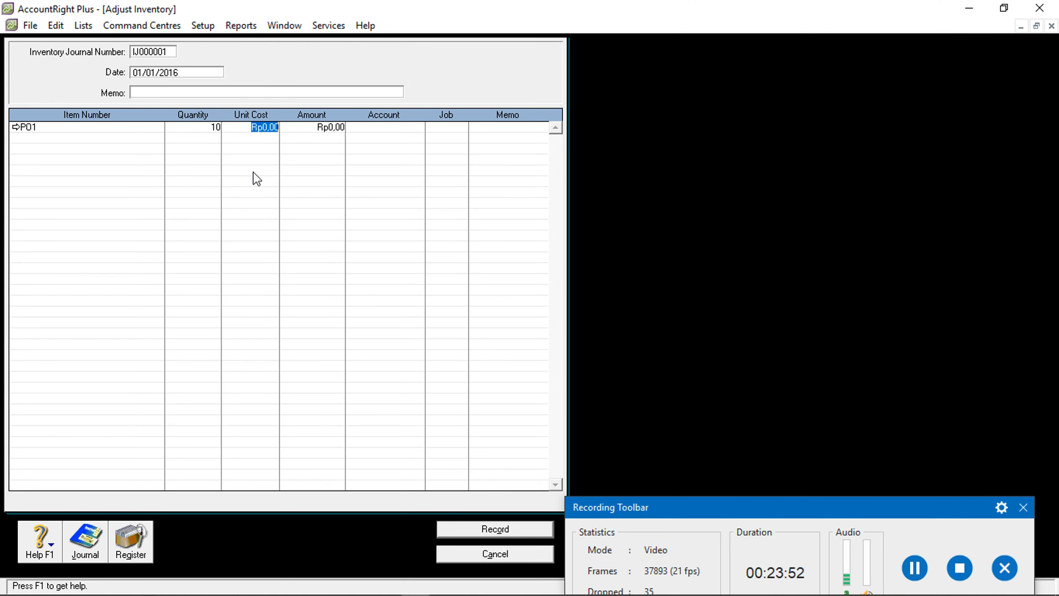
type("50000")
key("Tab")
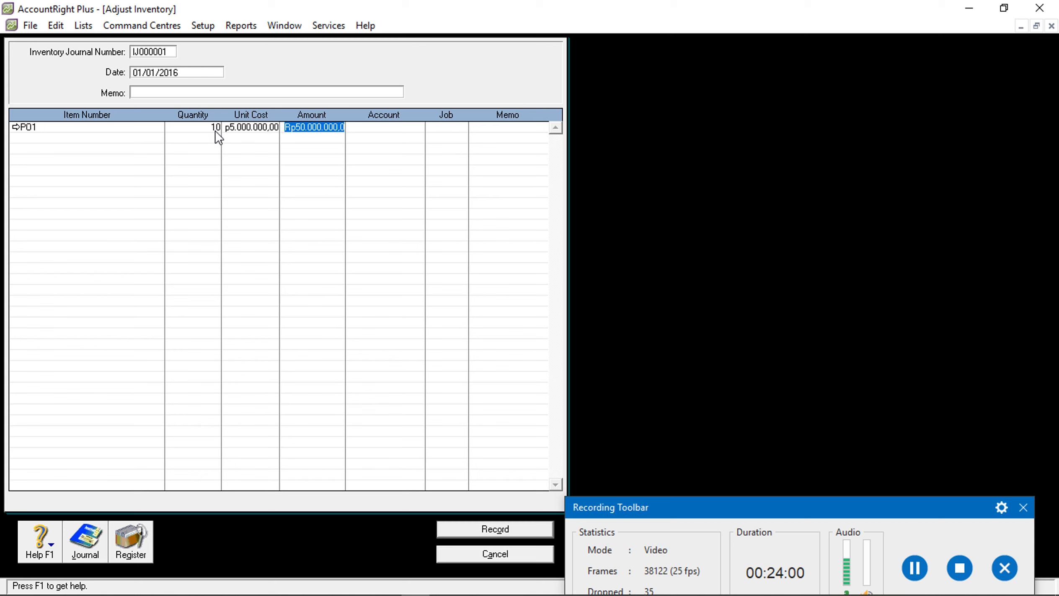
Assign account 1-0103 PERSED BRG DG to the P01 opening stock adjustment line
left_click(358, 134)
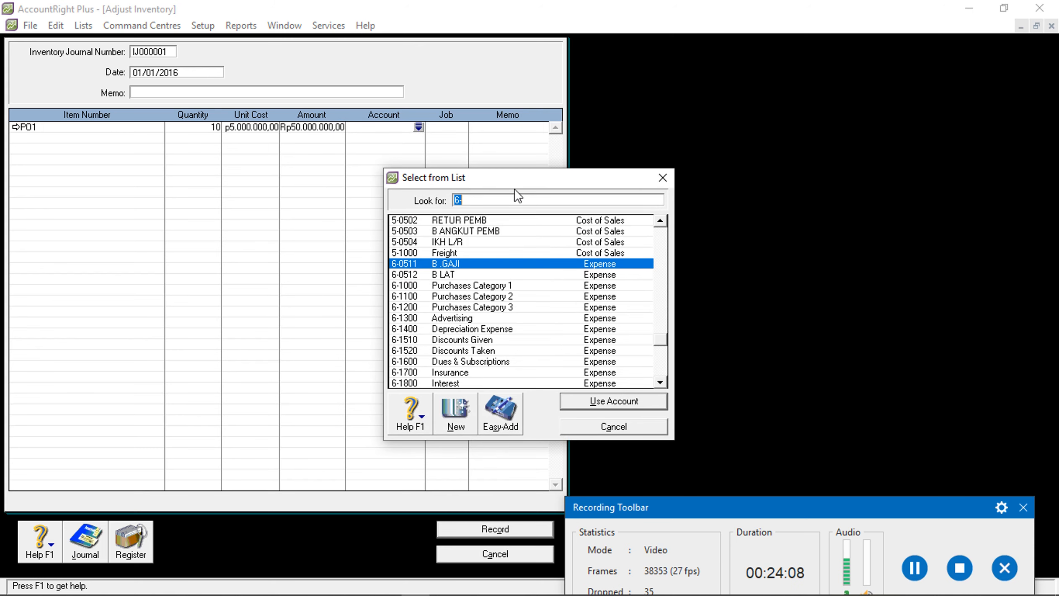
type("1")
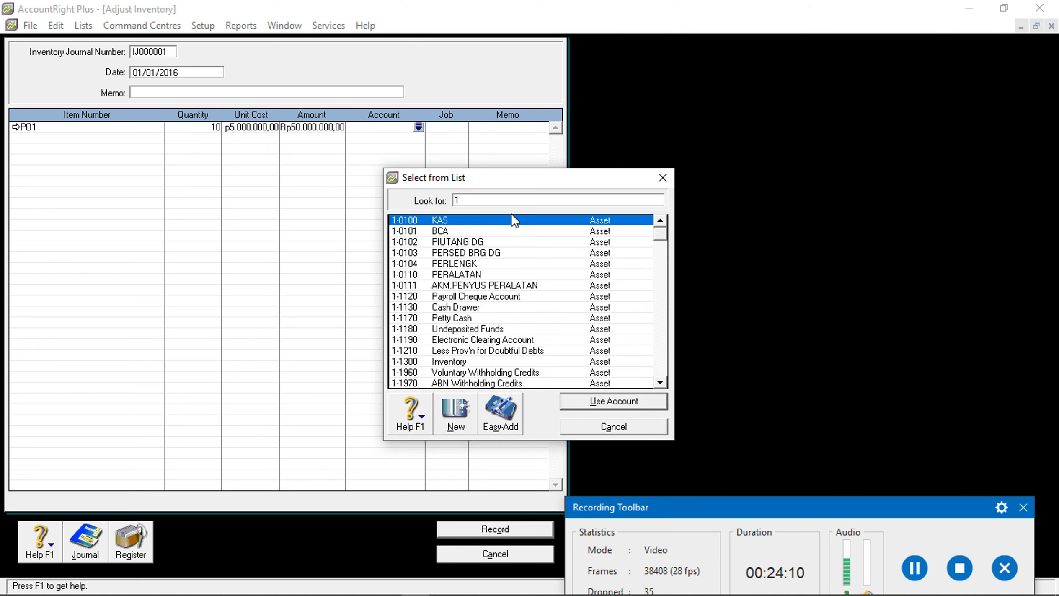
type("-0103")
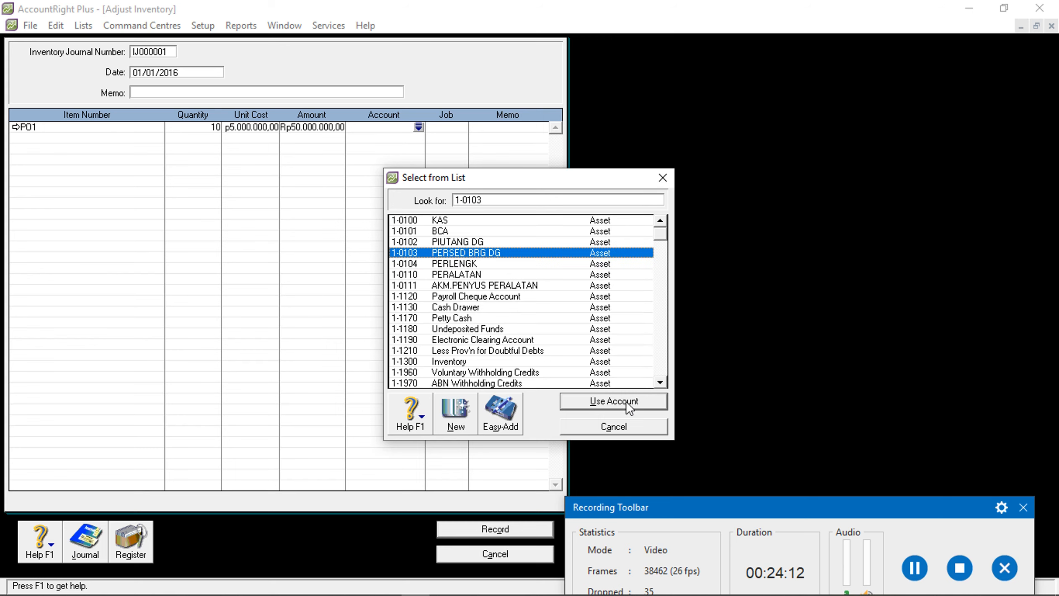
left_click(624, 402)
left_click(530, 134)
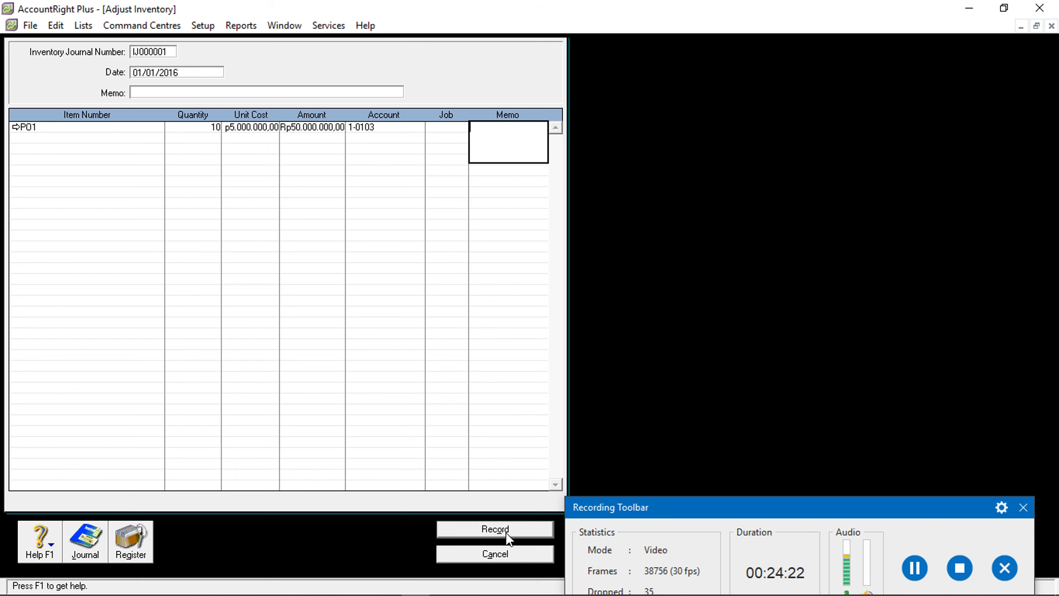
Check the exercise PDF, then record the Rp50.000.000 adjustment as journal IJ000001
mouse_move(160, 589)
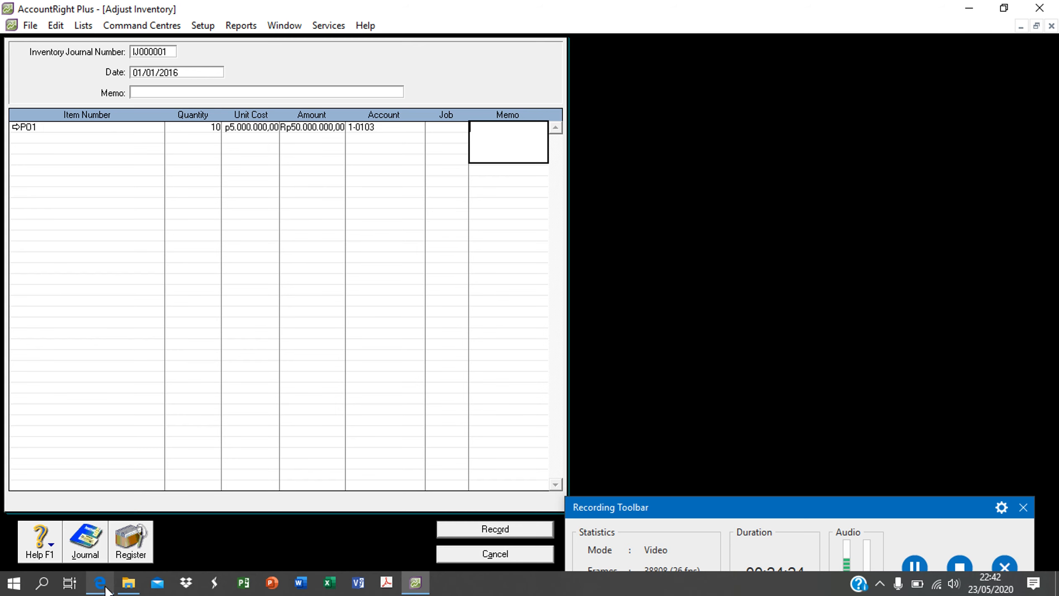
left_click(99, 583)
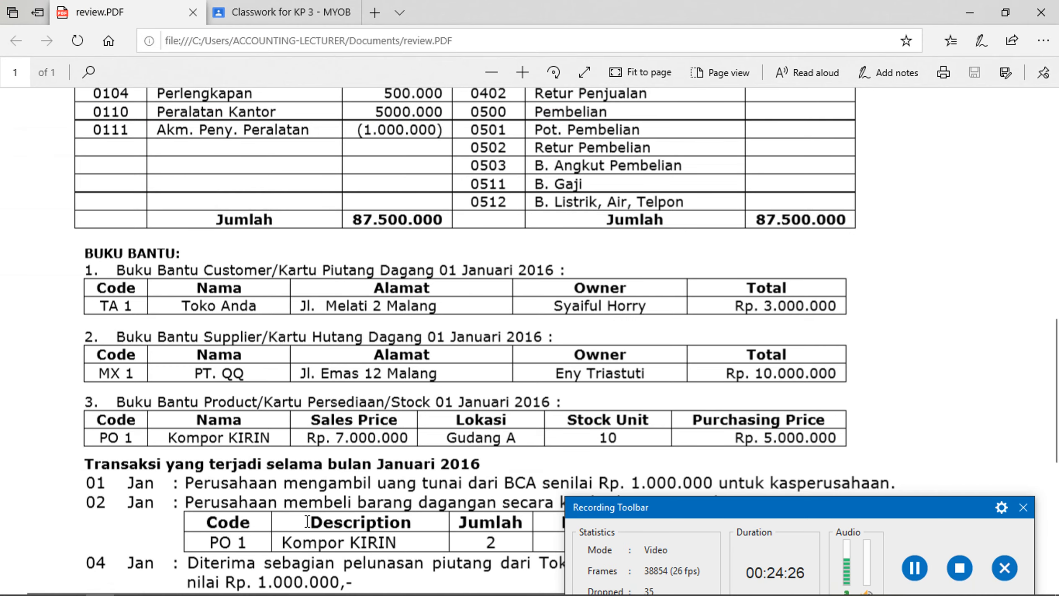
mouse_move(482, 590)
left_click(415, 583)
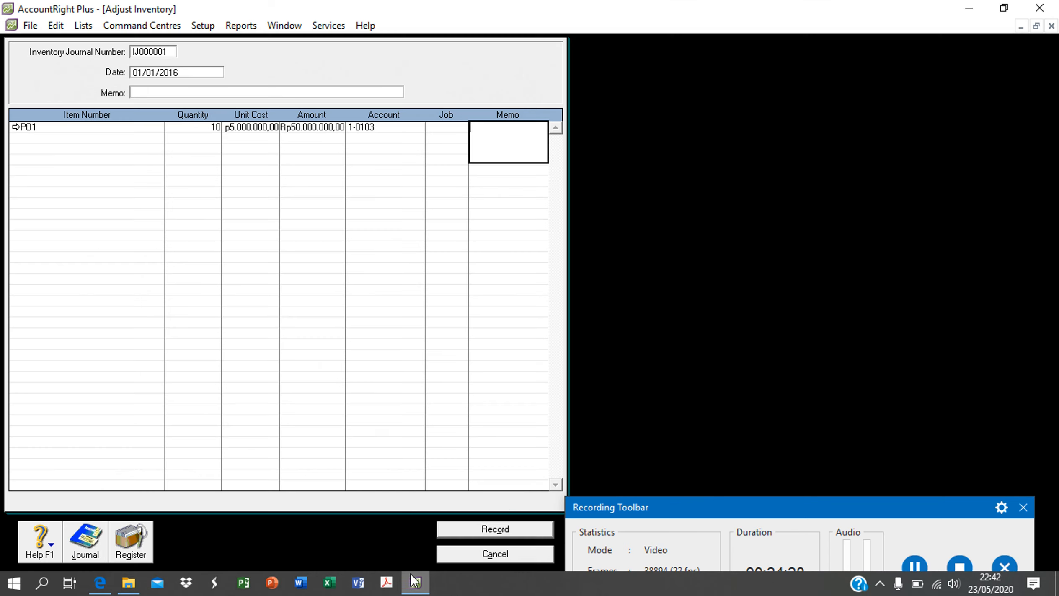
left_click(504, 530)
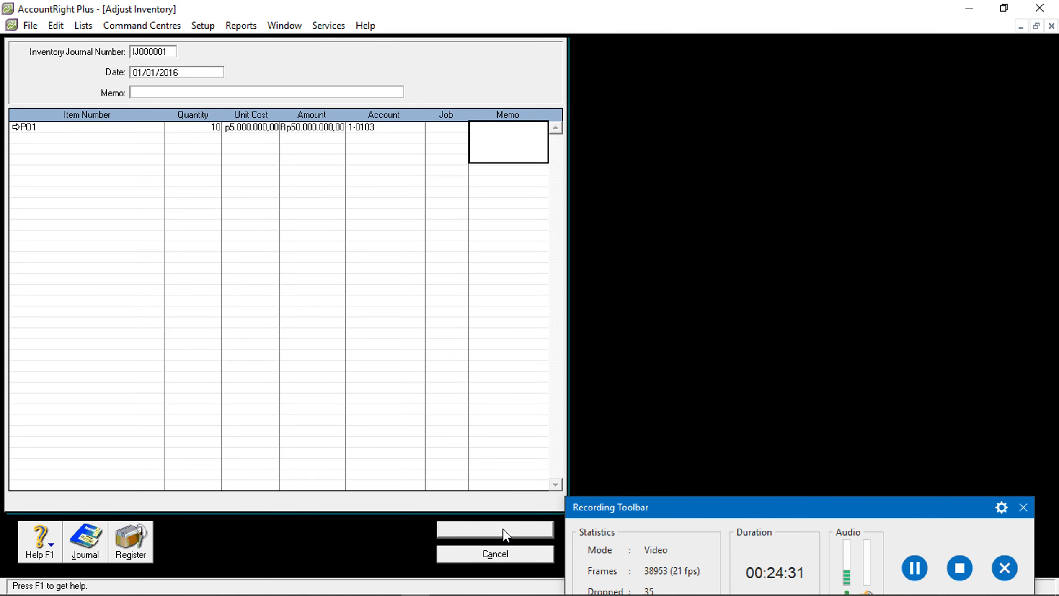
Close the blank adjustment, Items Register and item windows, confirming KOMPOR KIRIN shows 10 on hand
left_click(914, 549)
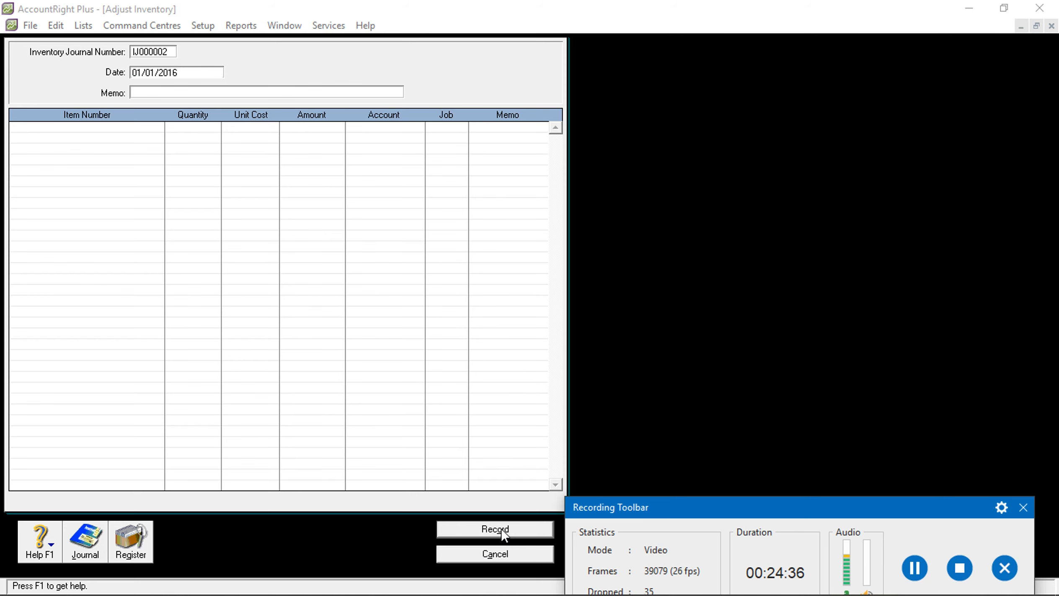
left_click(505, 557)
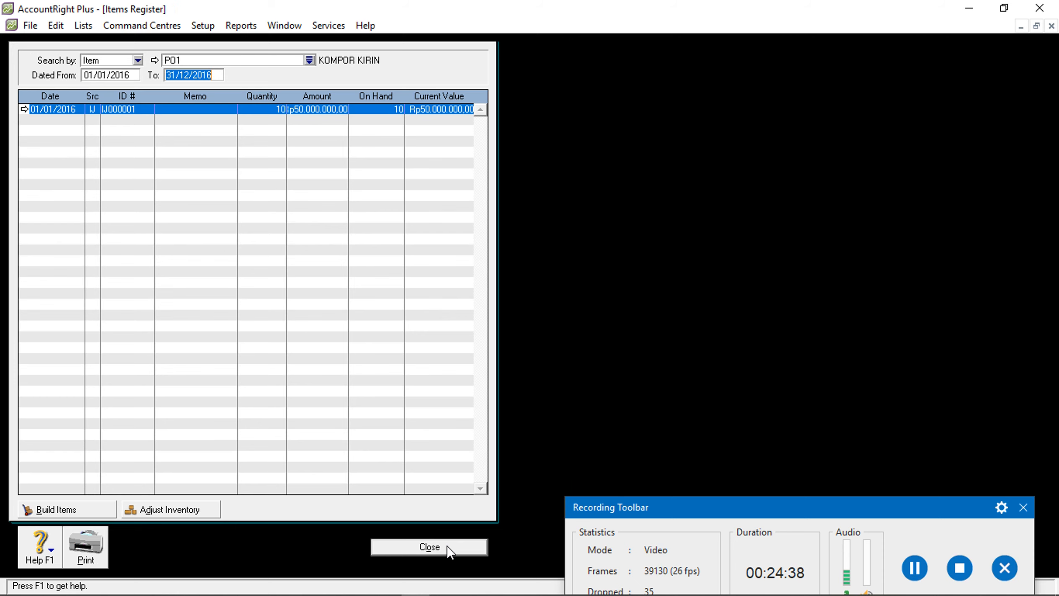
left_click(449, 550)
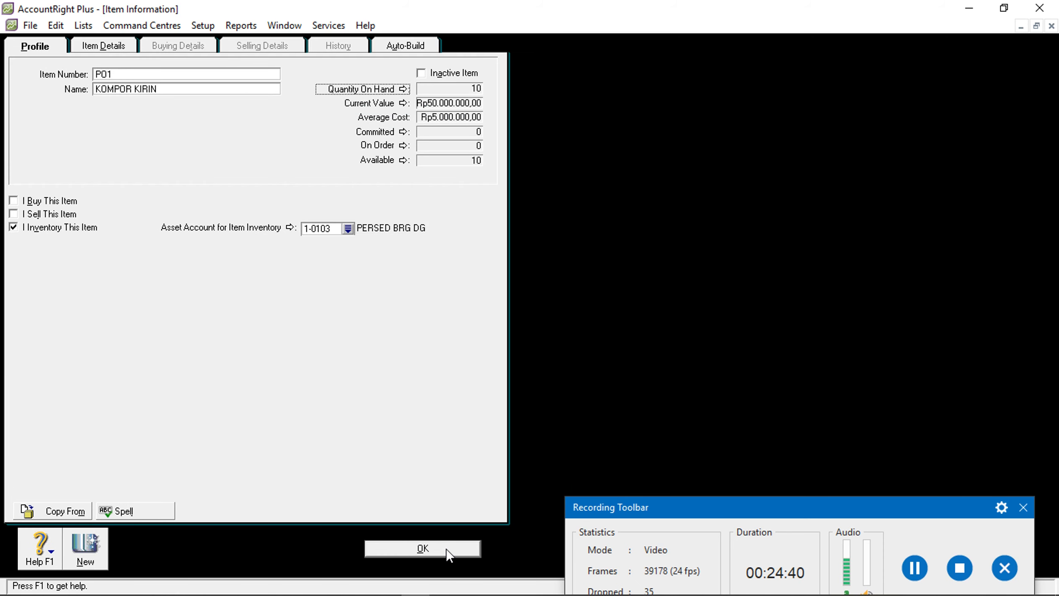
left_click(449, 553)
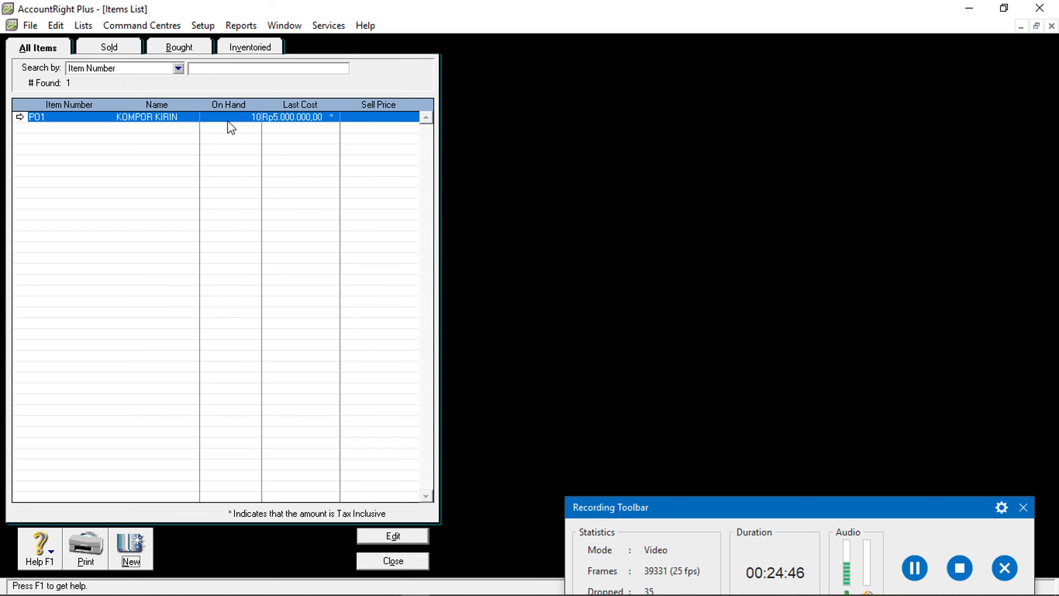
left_click(280, 122)
left_click(403, 565)
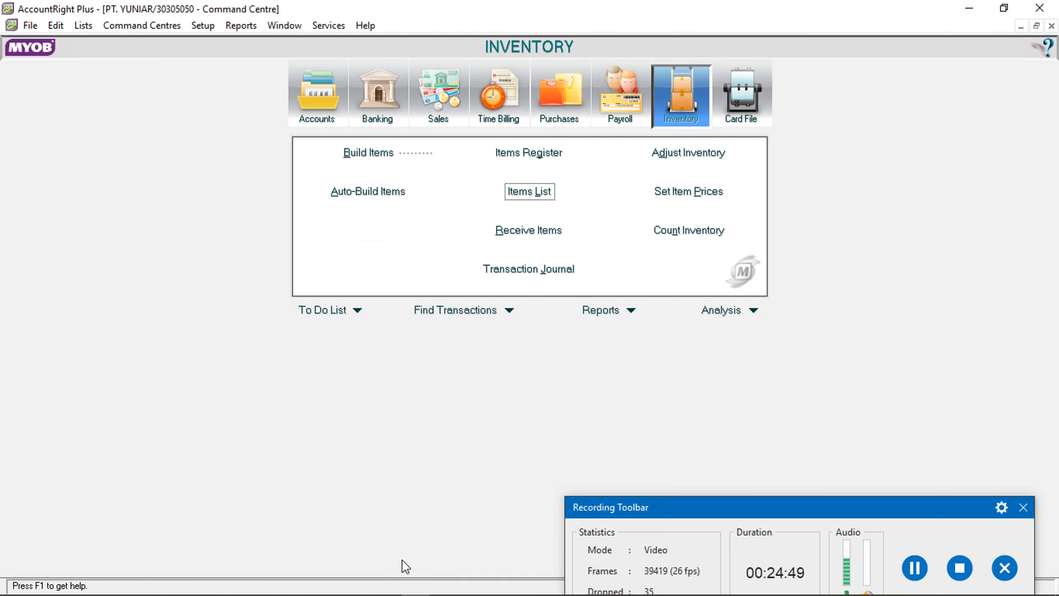